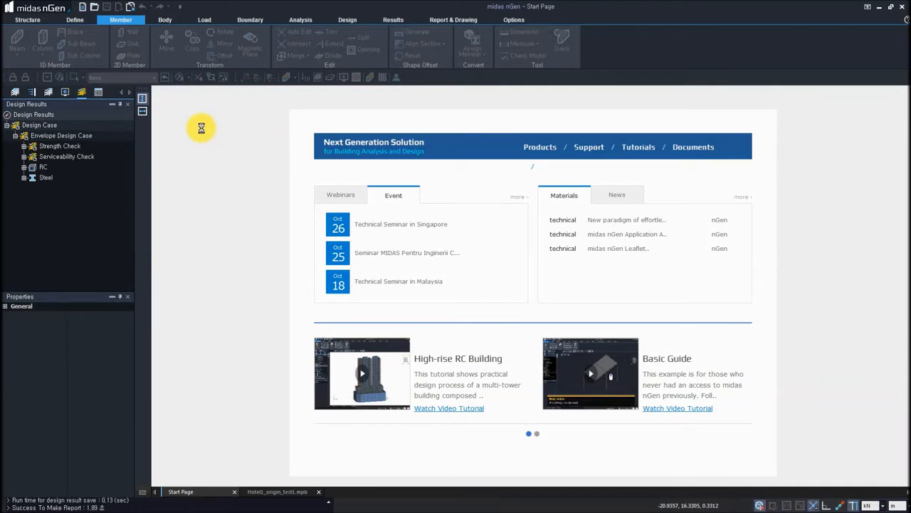
Create a new blank project
key("ctrl+n")
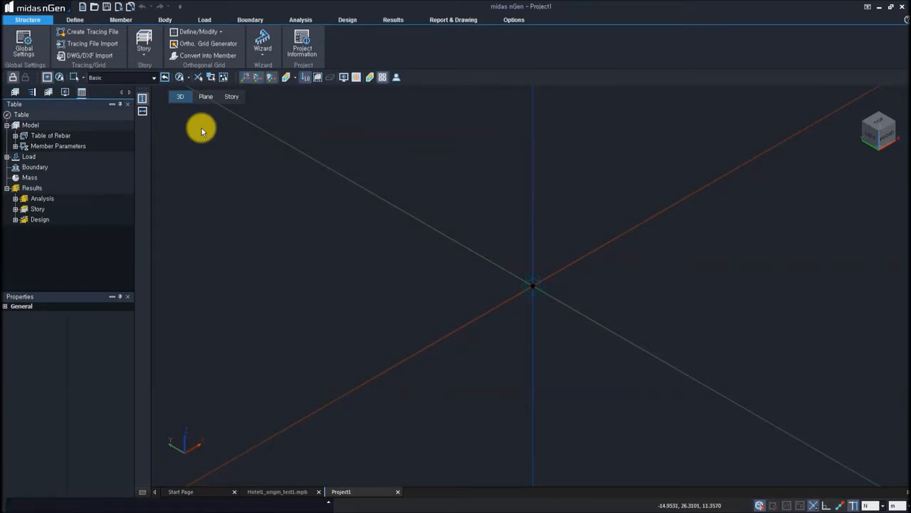
left_click(81, 21)
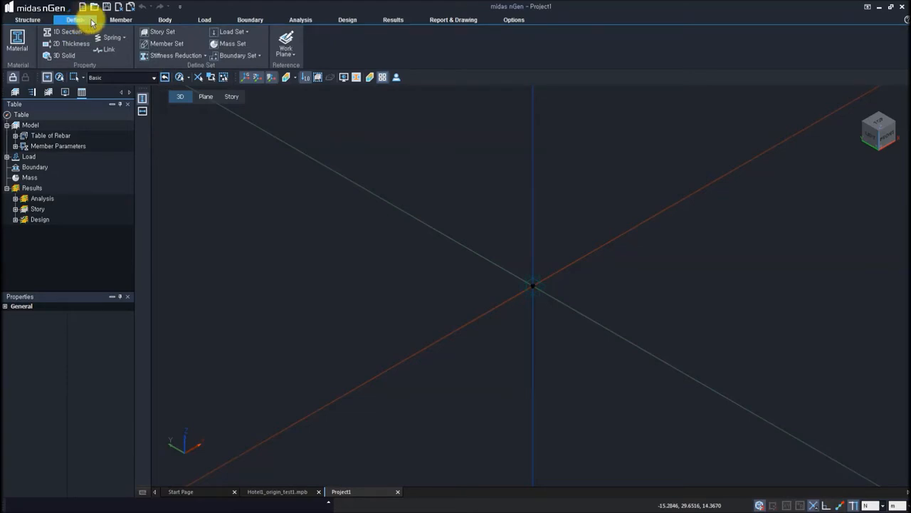
left_click(47, 20)
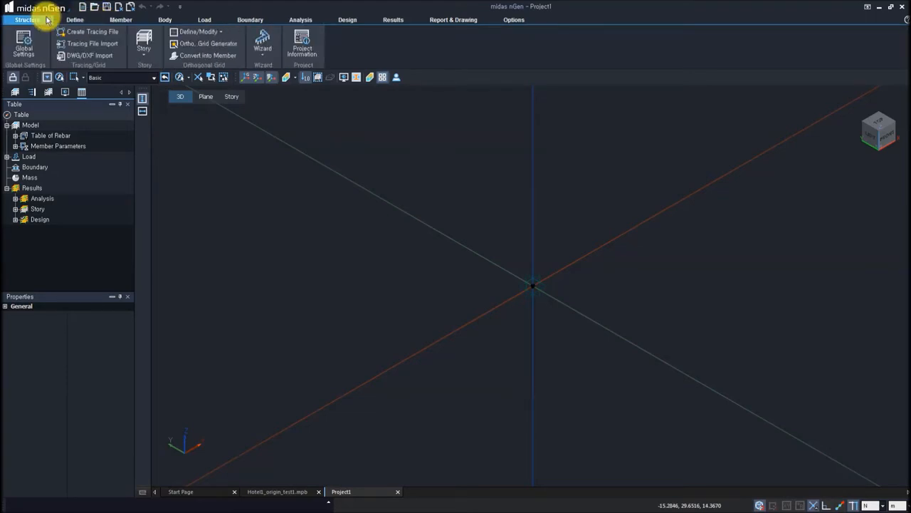
left_click(220, 34)
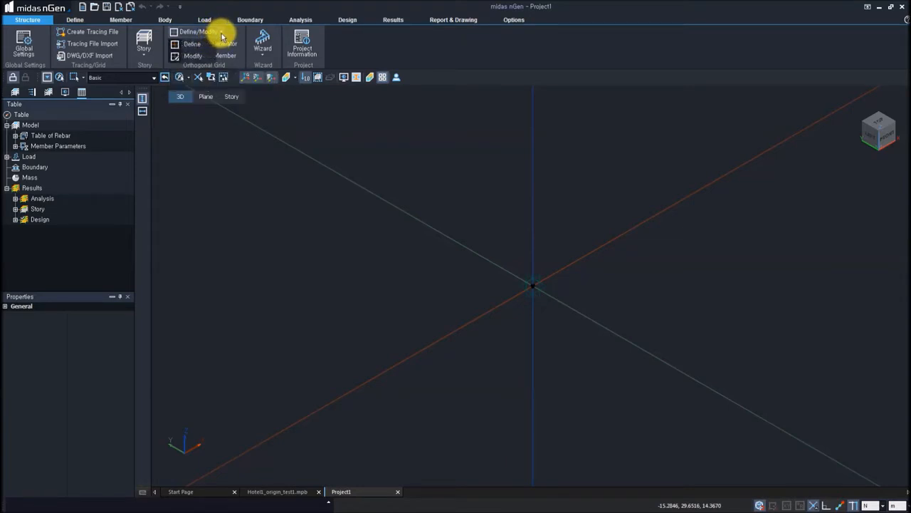
left_click(219, 34)
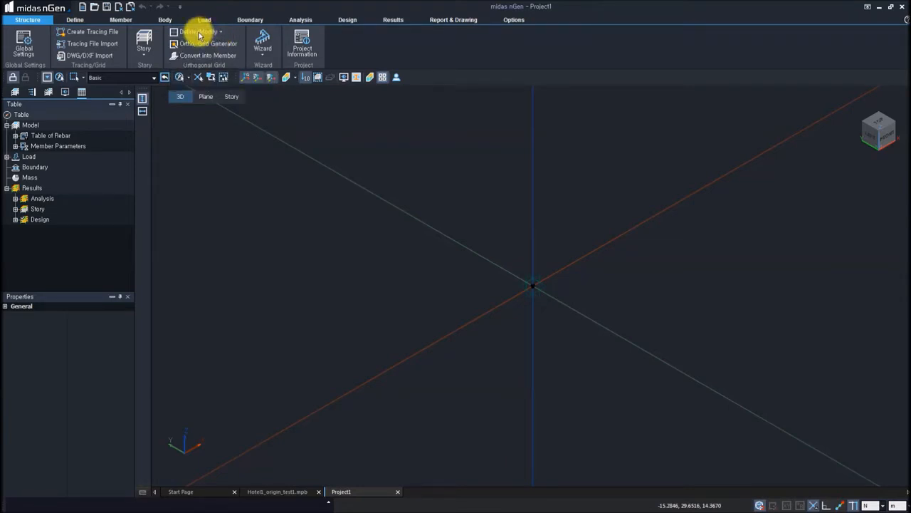
Review the level table in the detailed orthogonal grid set settings and cancel the definition without creating a grid
left_click(199, 33)
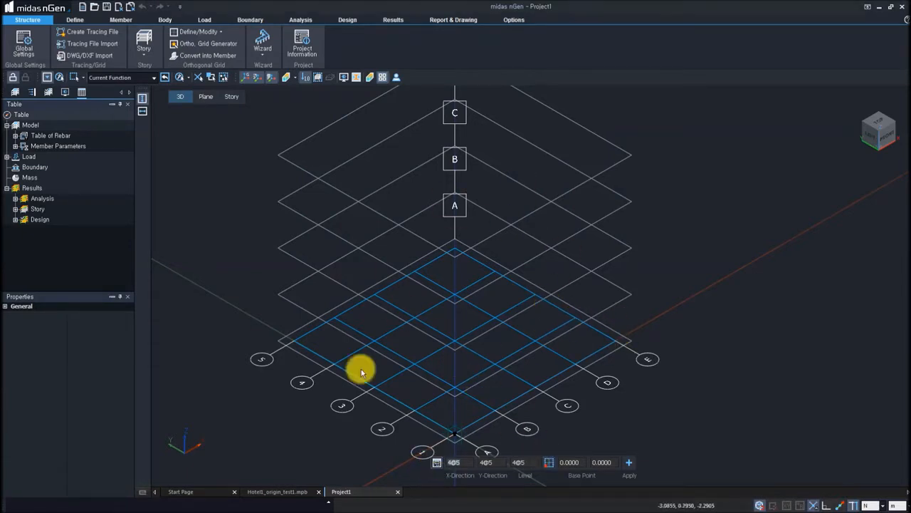
double_click(431, 452)
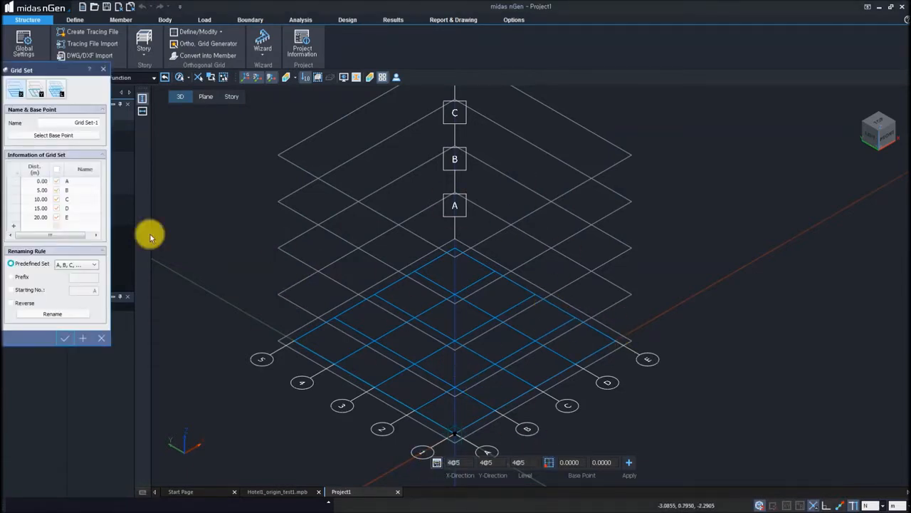
left_click(57, 94)
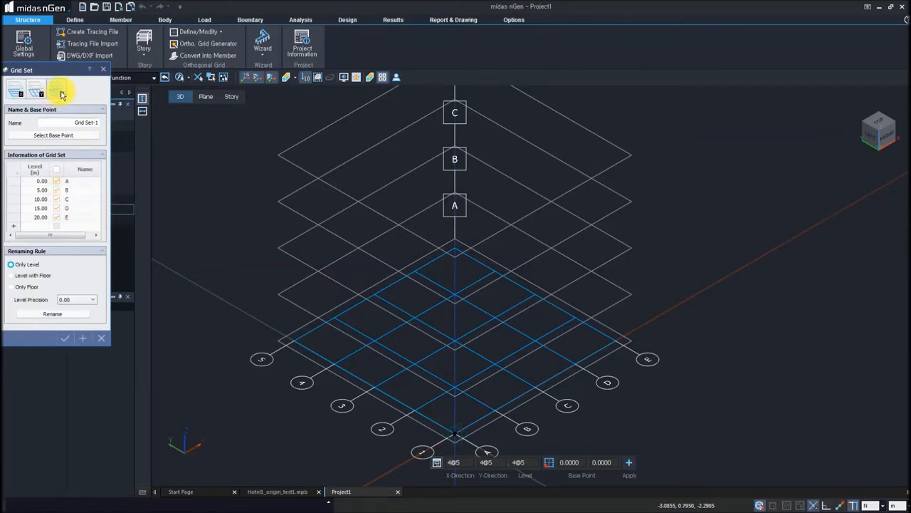
left_click(39, 200)
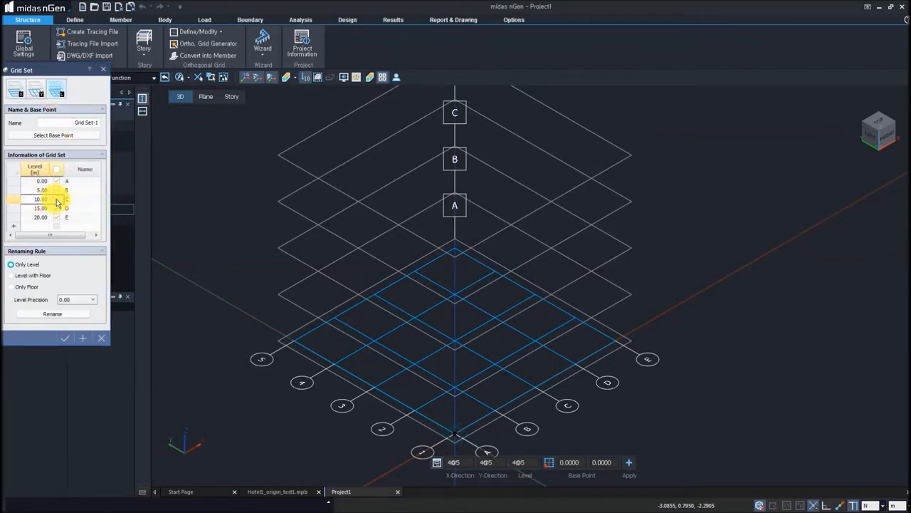
left_click(103, 339)
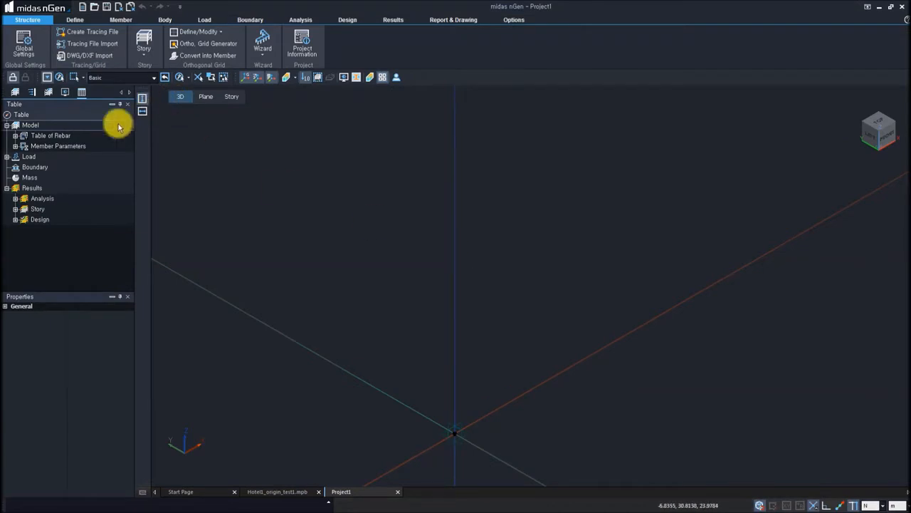
left_click(22, 114)
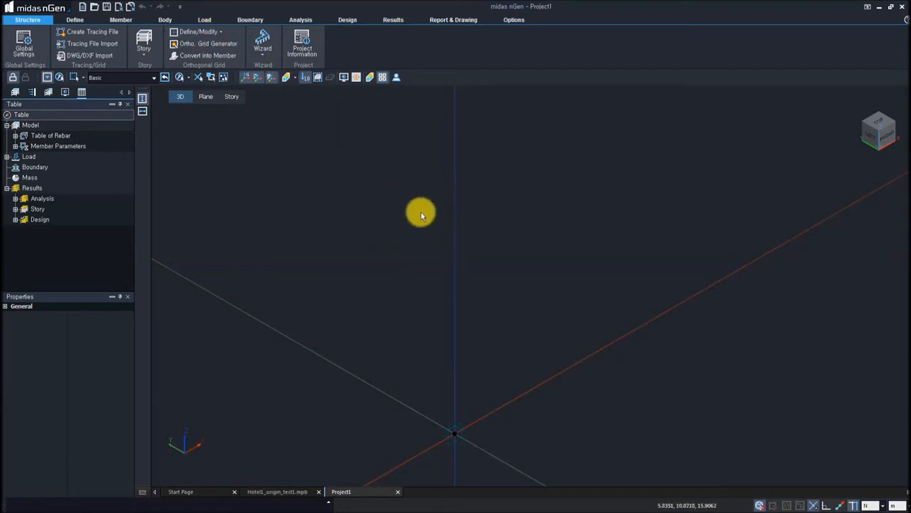
Define an orthogonal grid with 4@5 spacing in X, Y and level, and place it in the workspace
left_click(193, 32)
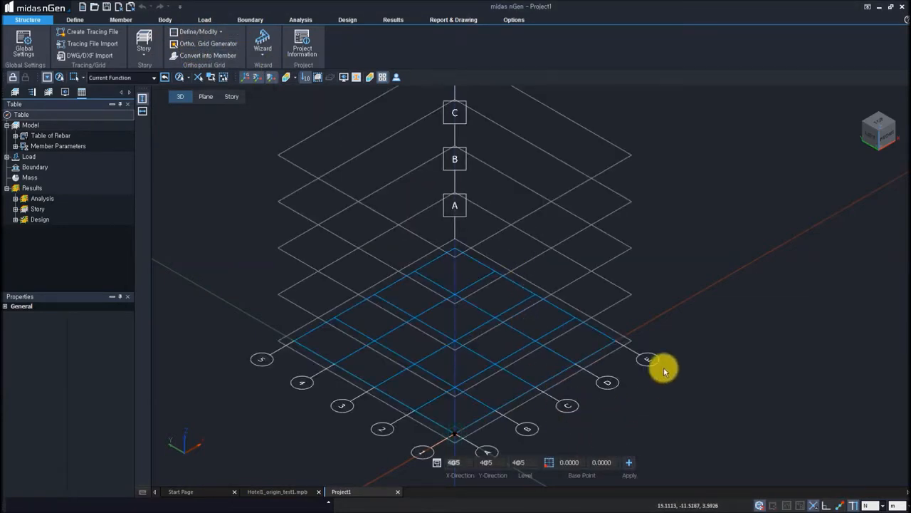
left_click(663, 367)
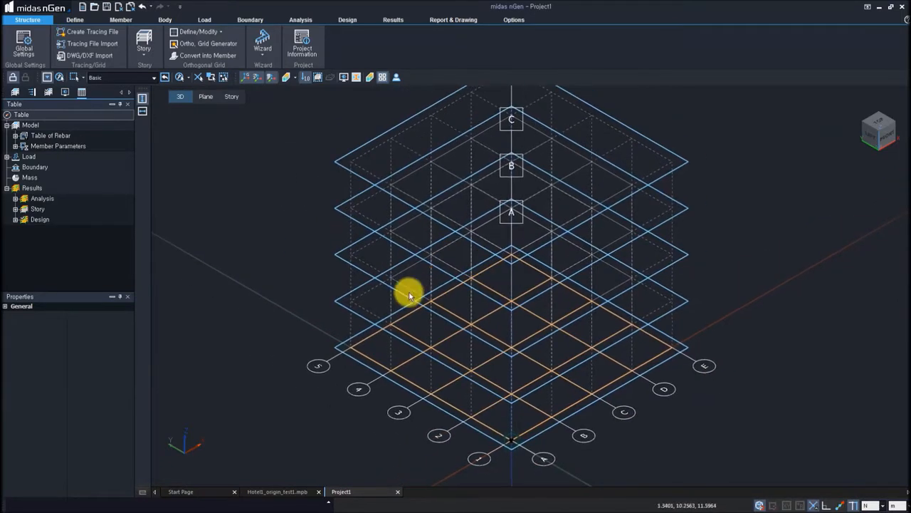
middle_click_drag(409, 296, 328, 325)
middle_click_drag(512, 359, 526, 287)
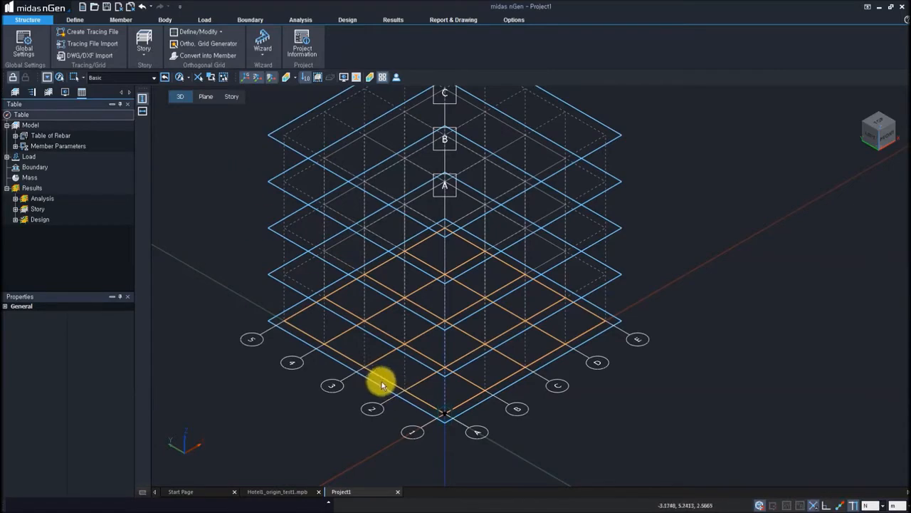
middle_click_drag(412, 307, 401, 281)
middle_click_drag(401, 249, 391, 276)
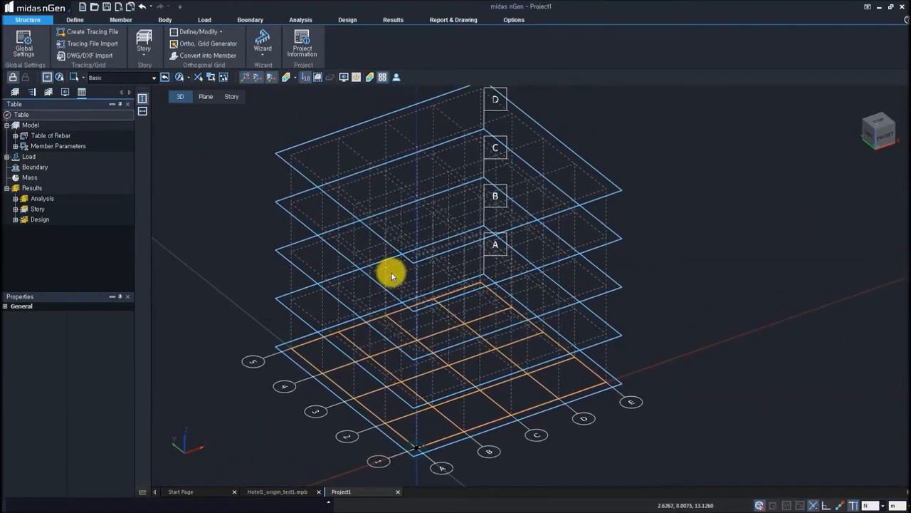
Show the vertical grid plane along gridline 2 in plane view and return to the 3D view
left_click(205, 97)
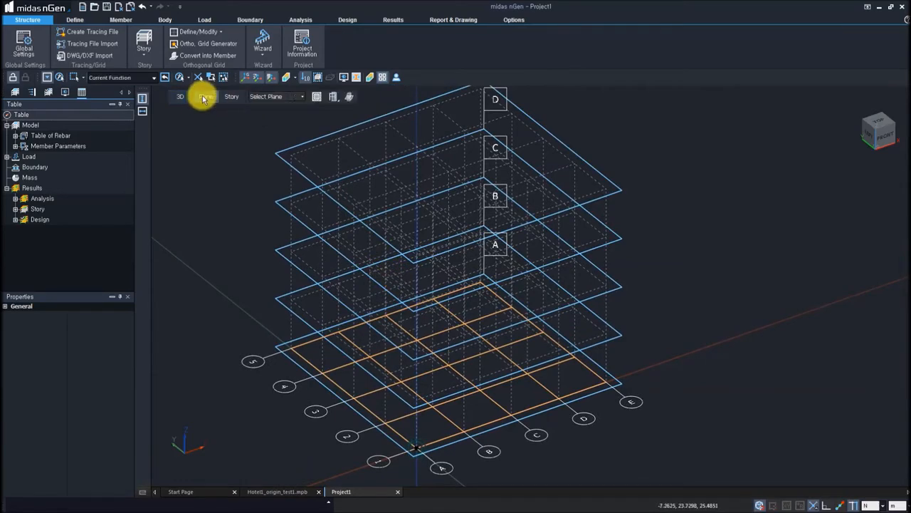
left_click(601, 373)
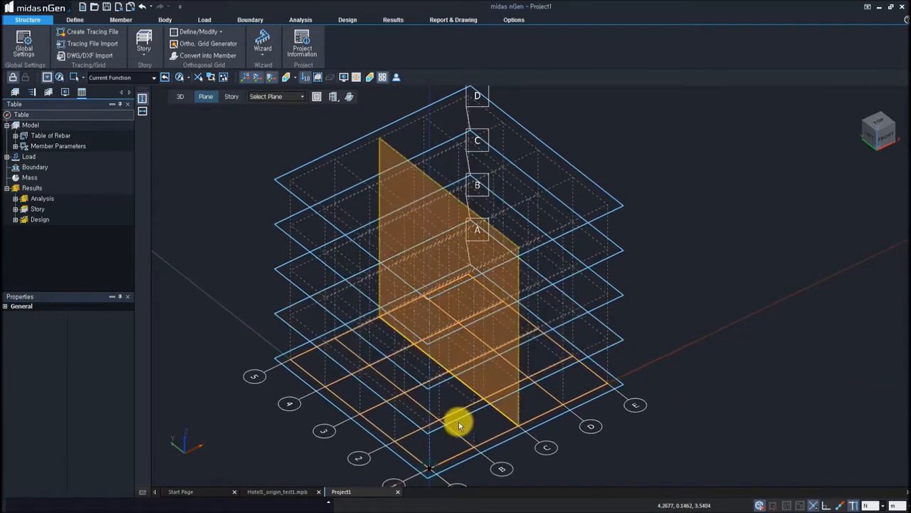
left_click(418, 434)
middle_click_drag(477, 302, 513, 342)
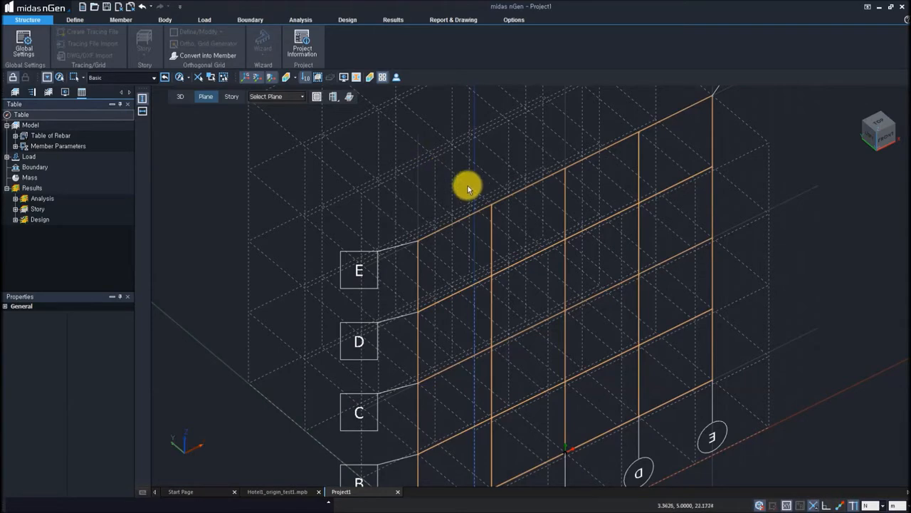
scroll(468, 188, "down", 5)
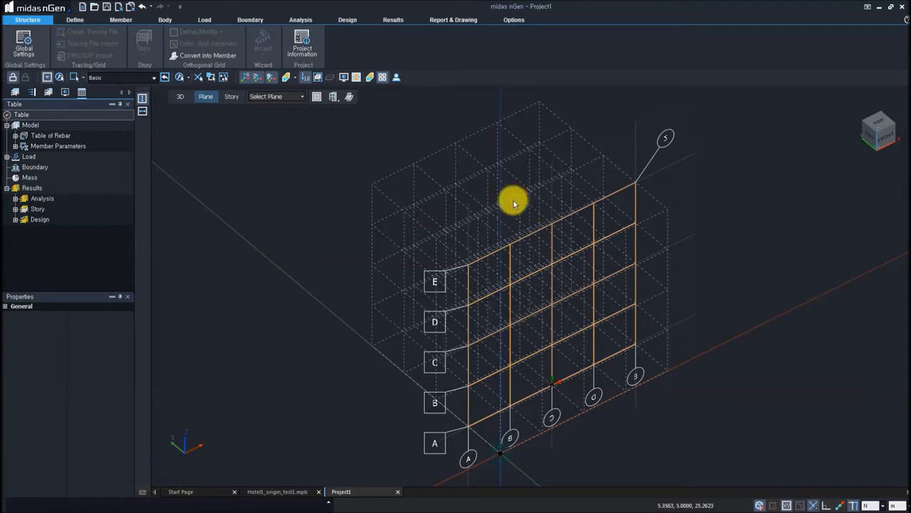
left_click(180, 96)
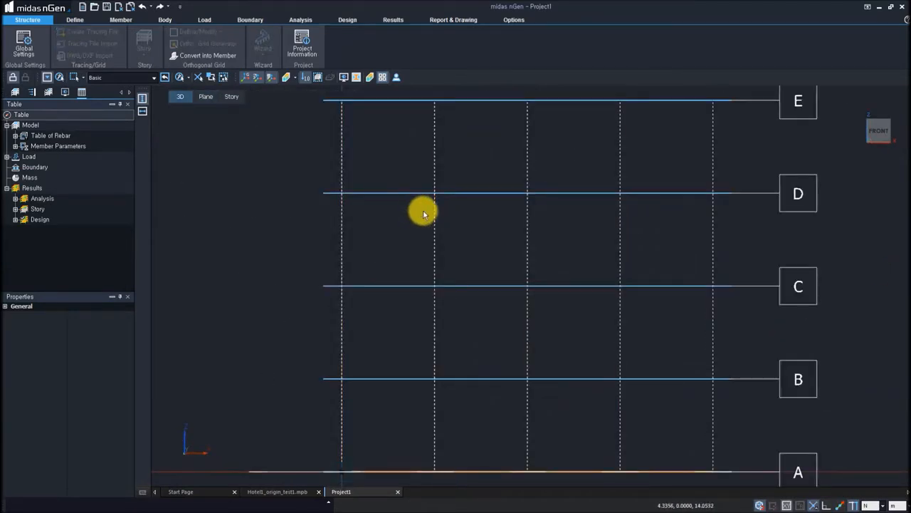
Undo the orthogonal grid definition and restore the isometric view of the workspace
key("ctrl+z")
middle_click_drag(430, 238, 484, 238)
middle_click(578, 195)
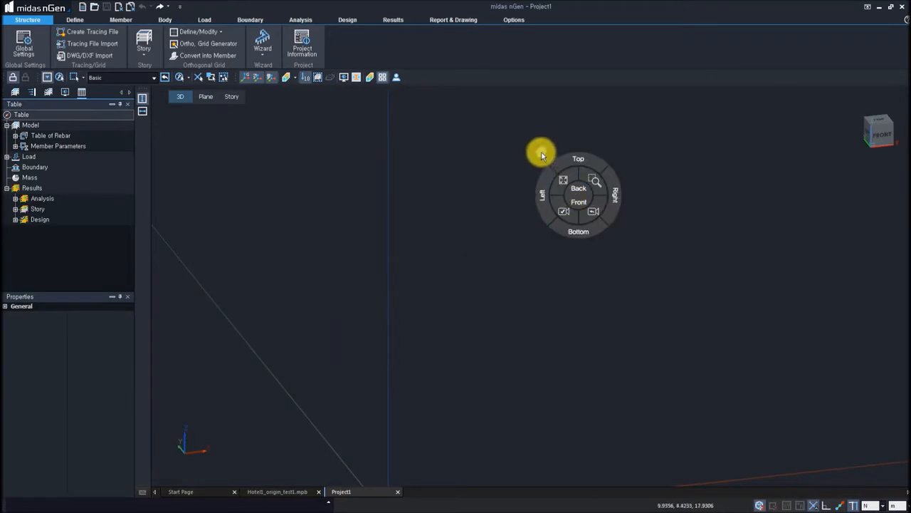
left_click(542, 154)
middle_click_drag(534, 273, 496, 246)
scroll(494, 248, "down", 1)
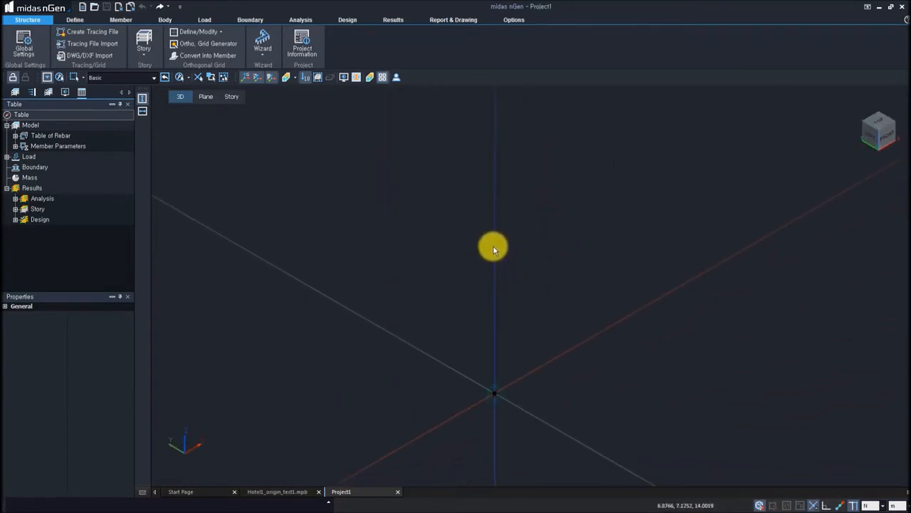
scroll(493, 246, "down", 2)
middle_click_drag(555, 223, 485, 269)
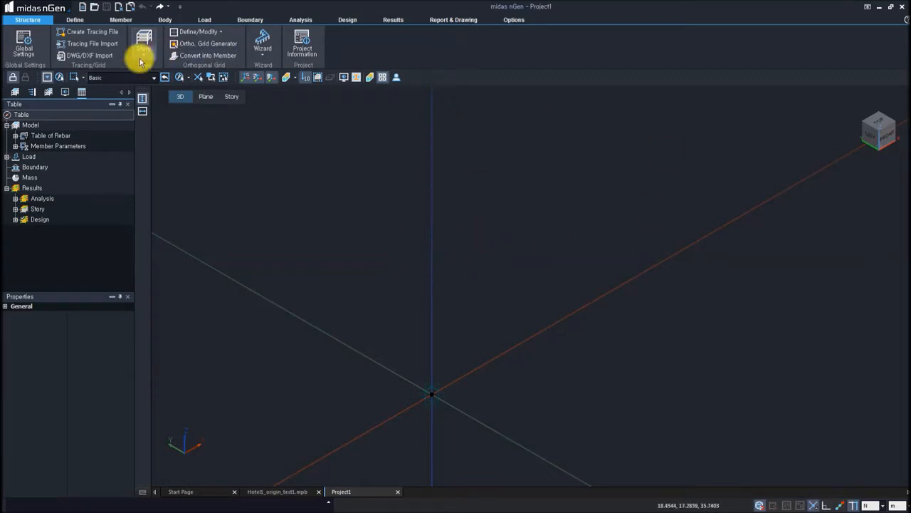
Start creating a tracing file from 007_Hotel-1_DR_F1.dwg, opening the drawing in midas Drawing
left_click(91, 33)
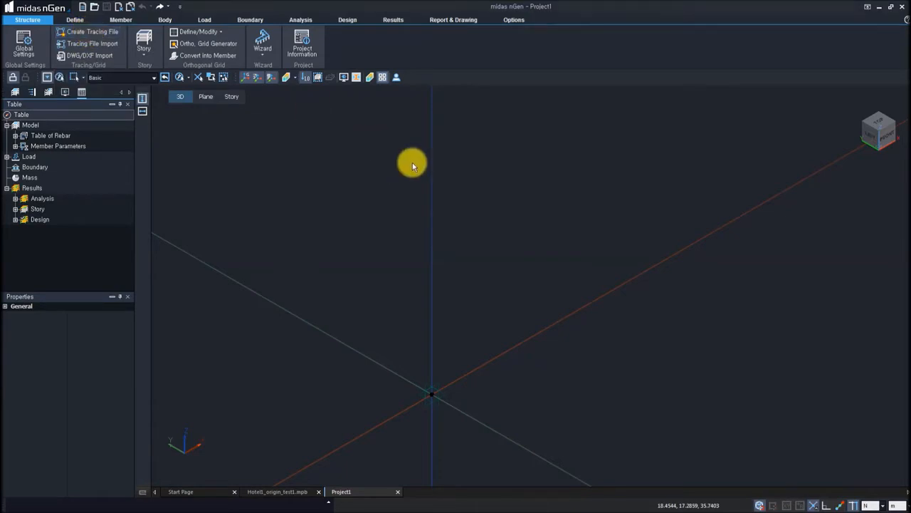
left_click(157, 220)
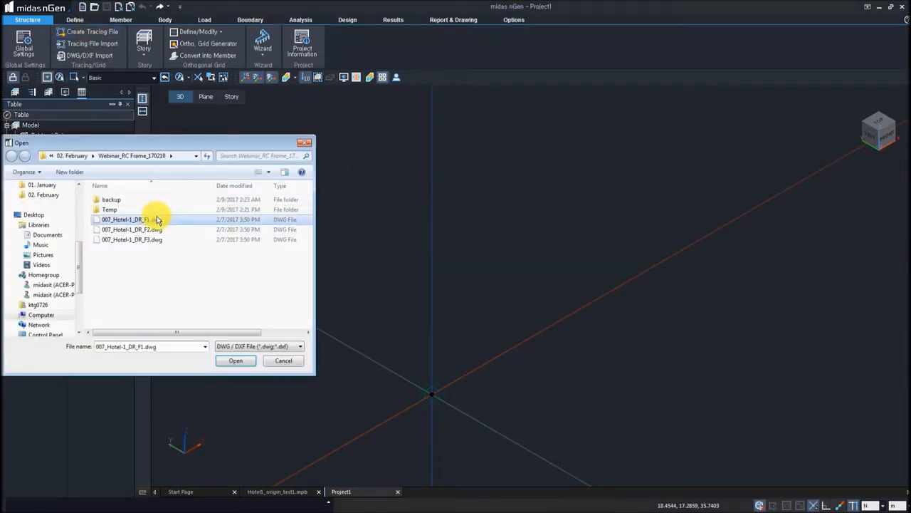
left_click(236, 360)
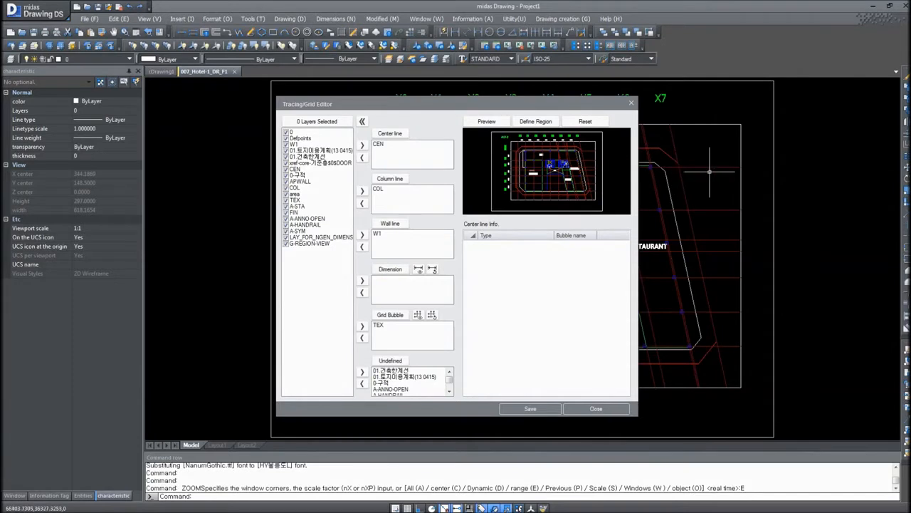
Examine the drawing's TEX and A-SYM layers and the layer assignments in the Tracing/Grid Editor
left_click_drag(361, 116, 178, 126)
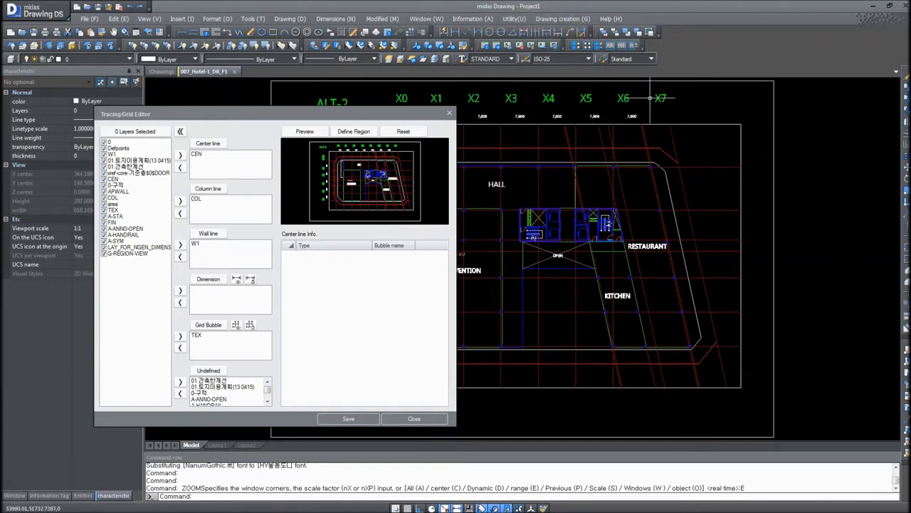
left_click_drag(251, 114, 317, 131)
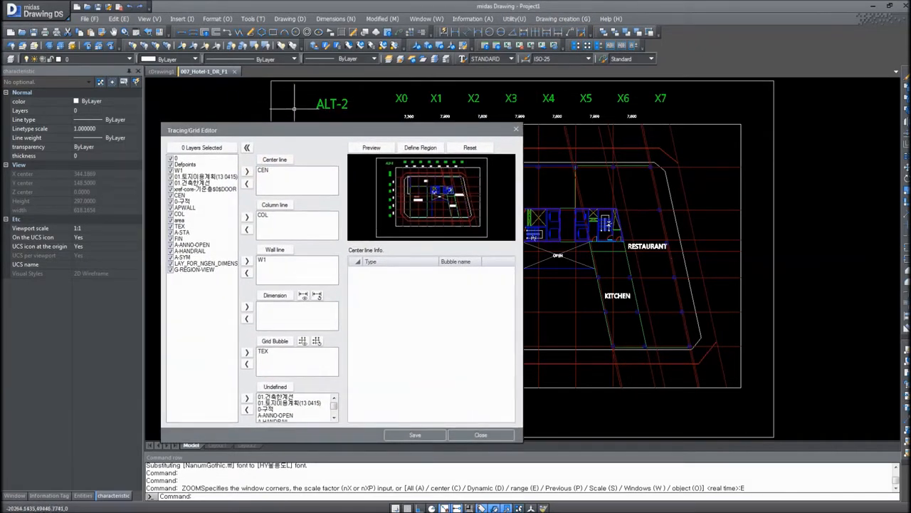
left_click_drag(236, 127, 212, 119)
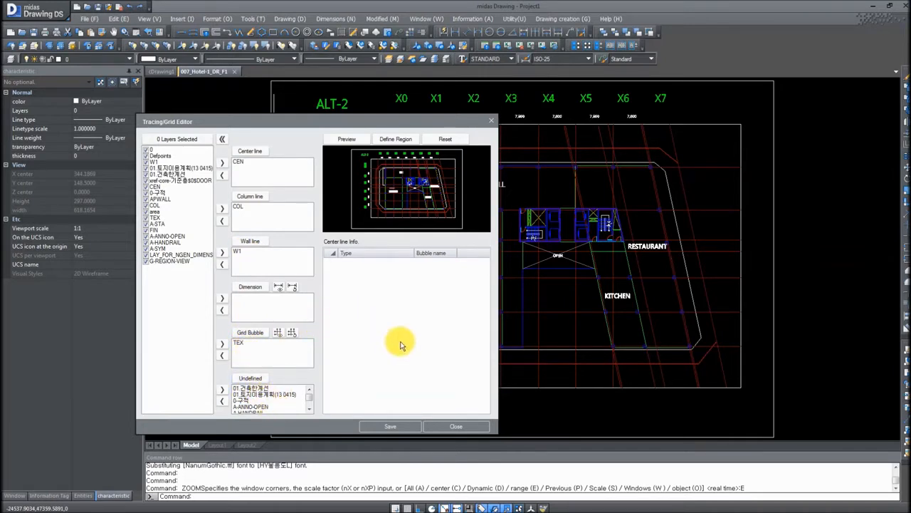
left_click(179, 216)
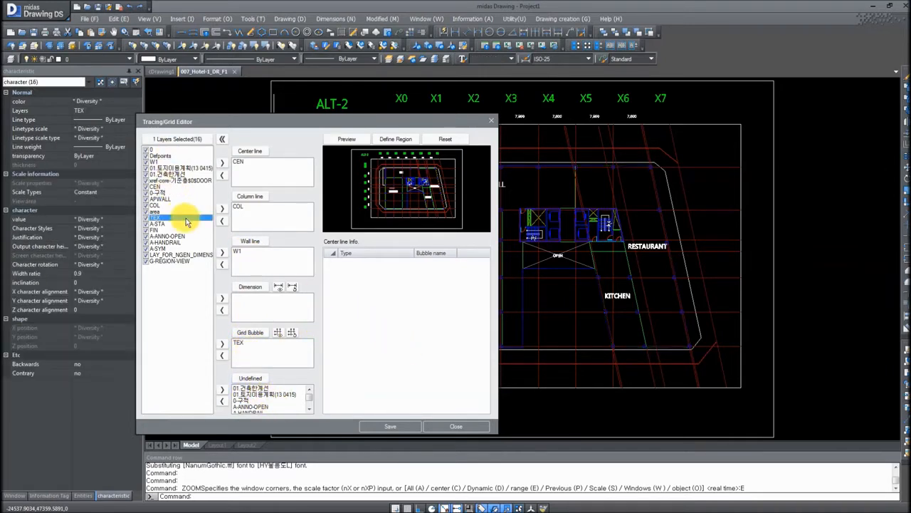
left_click(194, 249)
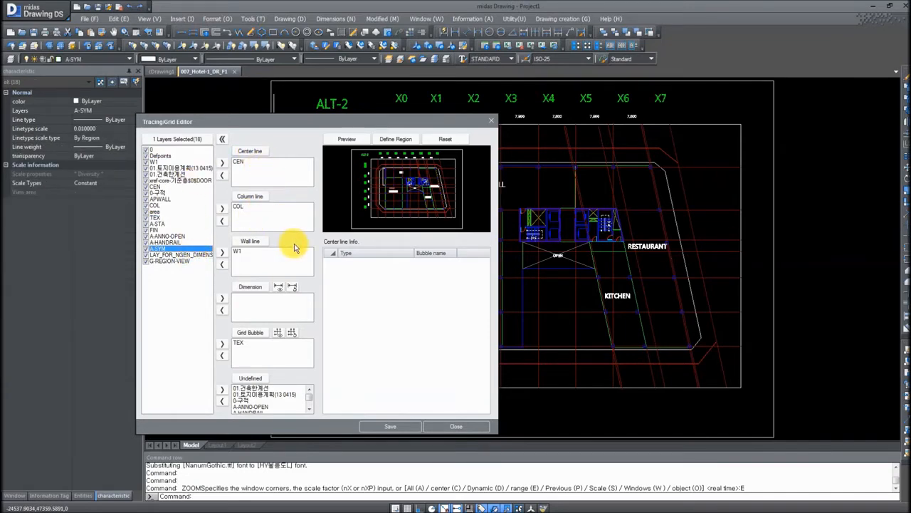
mouse_move(187, 121)
left_mouse_down()
mouse_move(126, 81)
mouse_move(135, 104)
left_mouse_up()
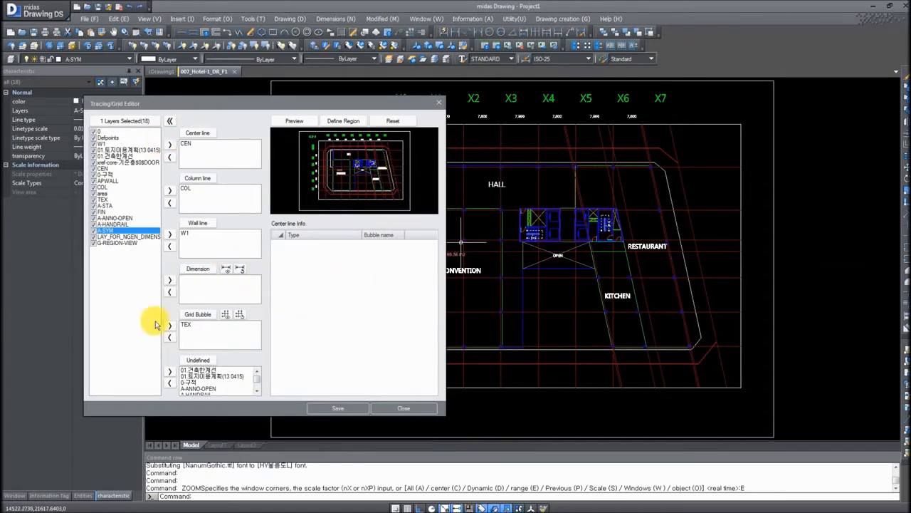
Review the Tracing/Grid Save options, close the editor without saving, and exit midas Drawing back to midas nGen
left_click(340, 409)
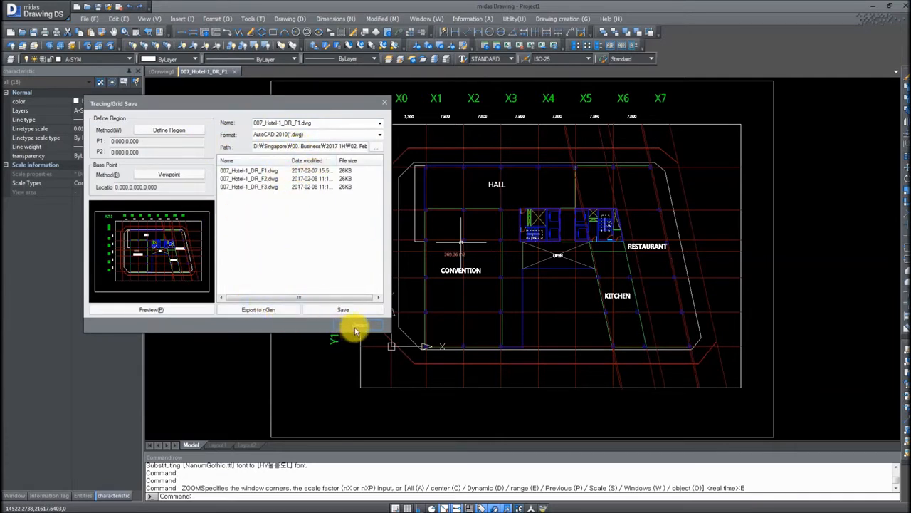
left_click(358, 327)
left_click(406, 407)
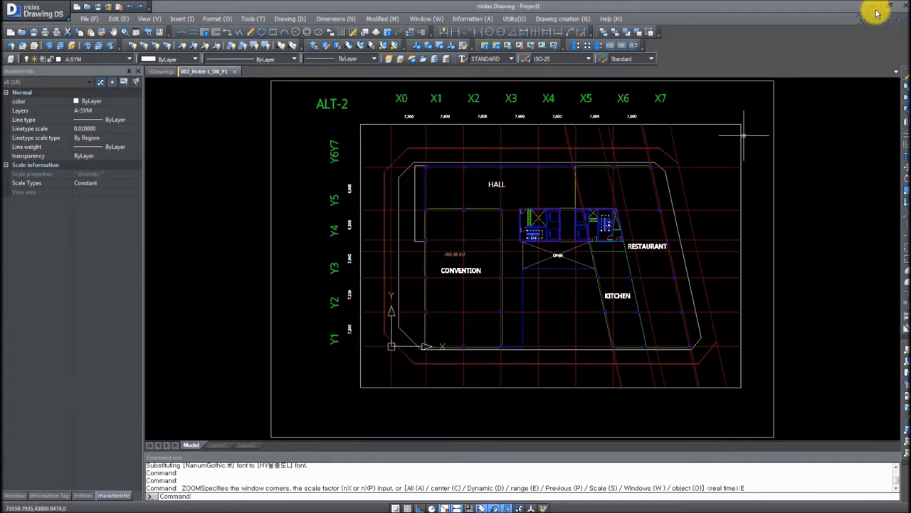
left_click(905, 6)
left_click(464, 277)
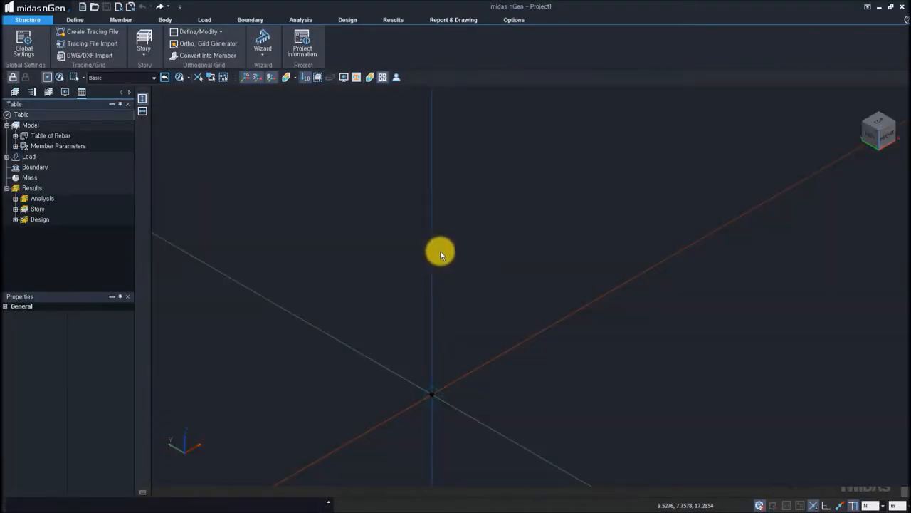
Import 007_Hotel-1_DR_F1.dwg, 007_Hotel-1_DR_F2.dwg and 007_Hotel-1_DR_F3.dwg as tracing drawings with a scale factor of 0.001
left_click(99, 47)
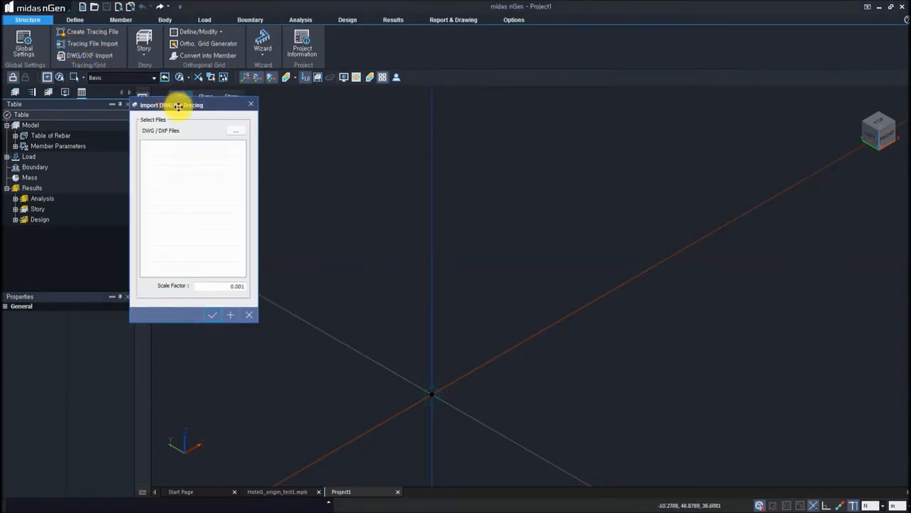
left_click_drag(173, 104, 230, 149)
left_click(292, 178)
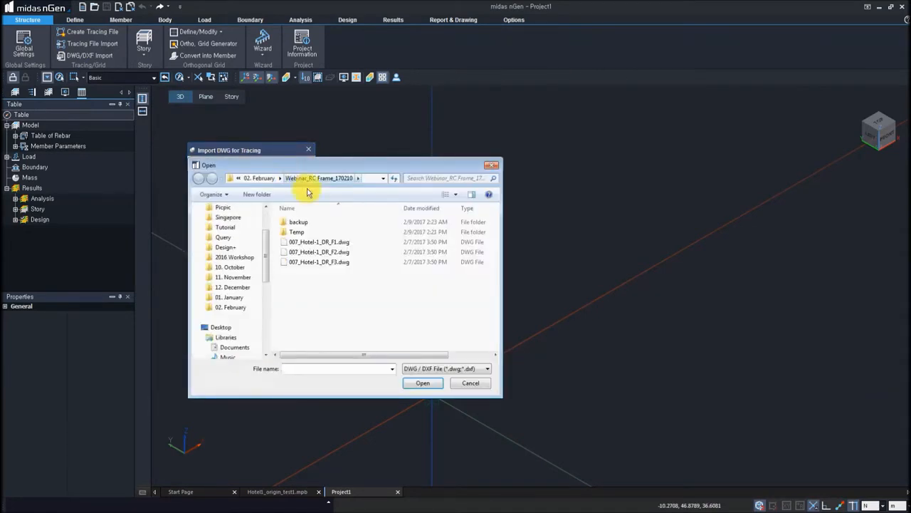
left_click_drag(324, 161, 454, 168)
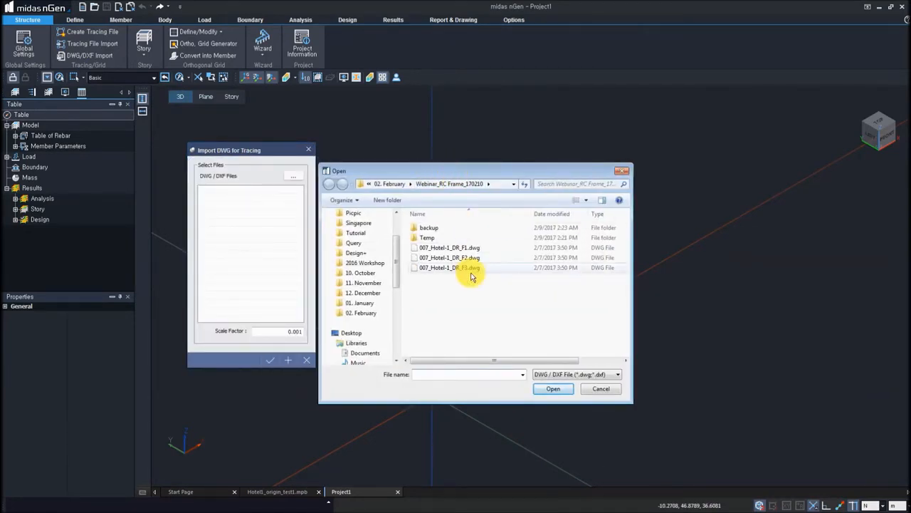
left_click(451, 247)
left_click(458, 268, "shift")
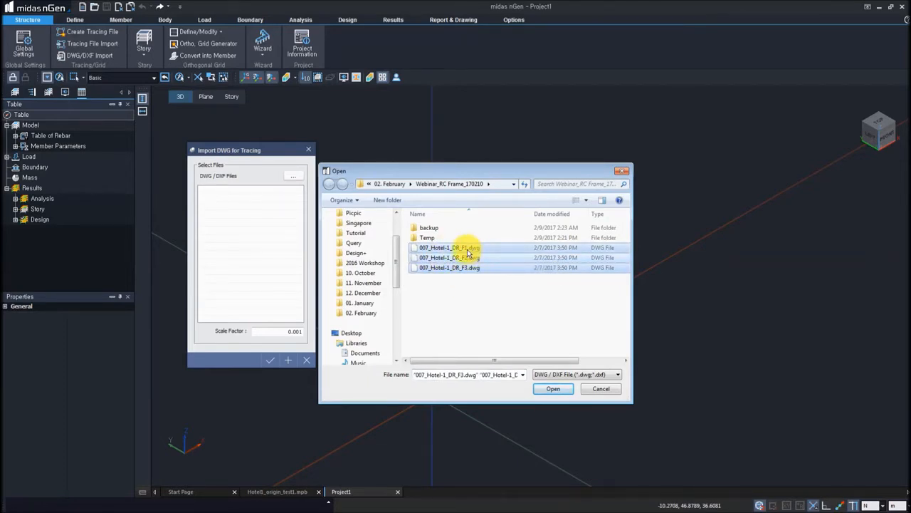
left_click(554, 389)
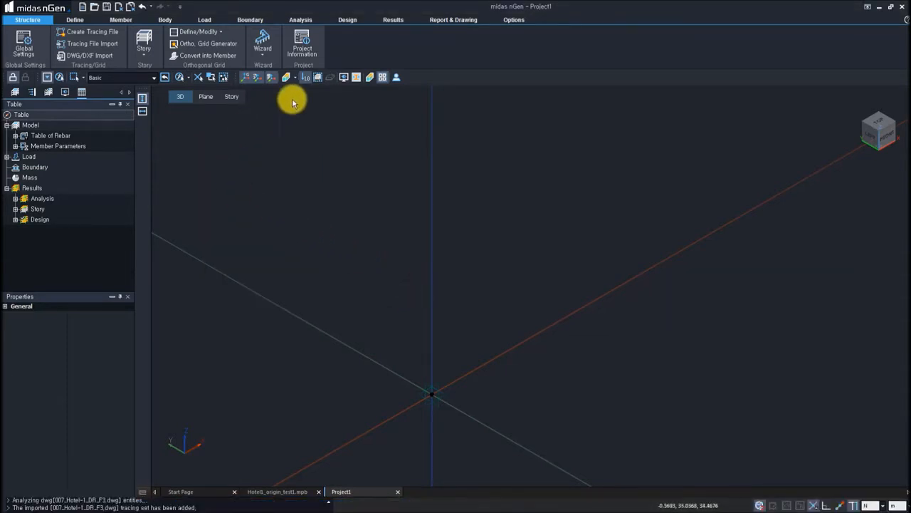
Create story set T1 and add stories 1F to 4F plus Roof, with 4 m story heights
left_click(146, 51)
left_click(159, 63)
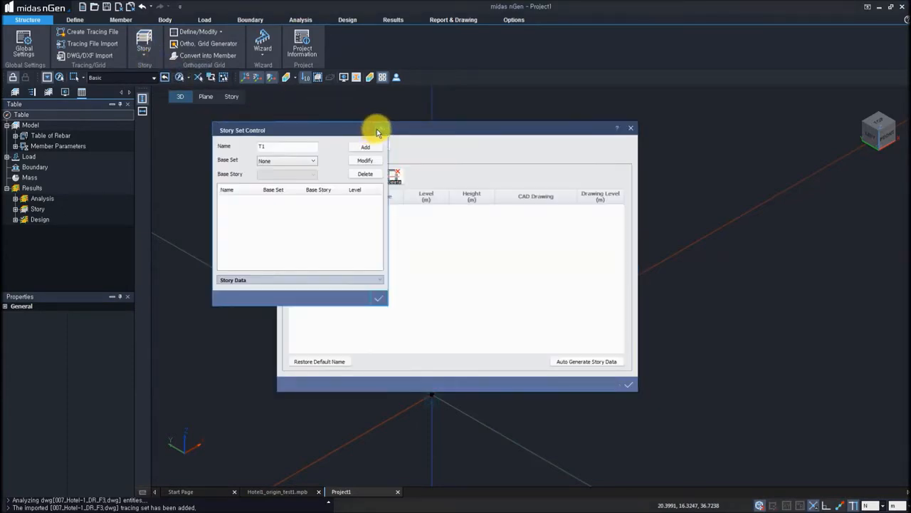
left_click(367, 147)
left_click(381, 129)
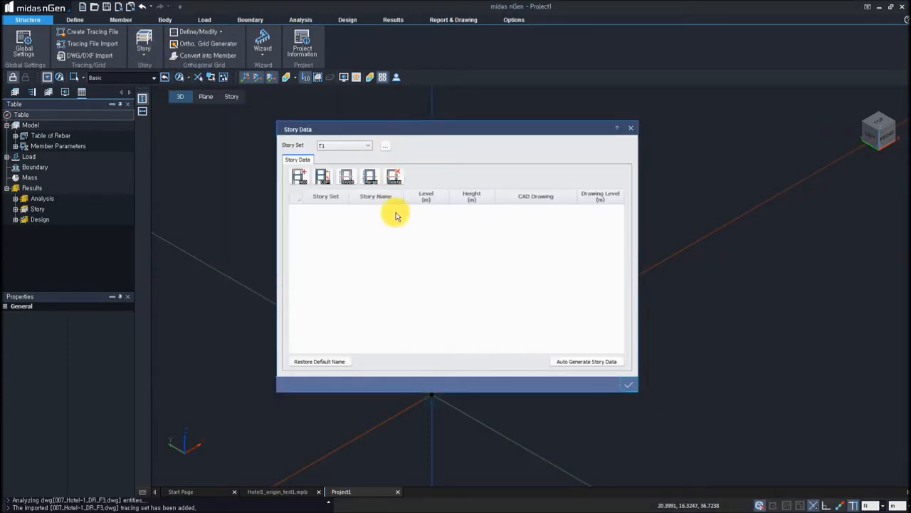
left_click(299, 177)
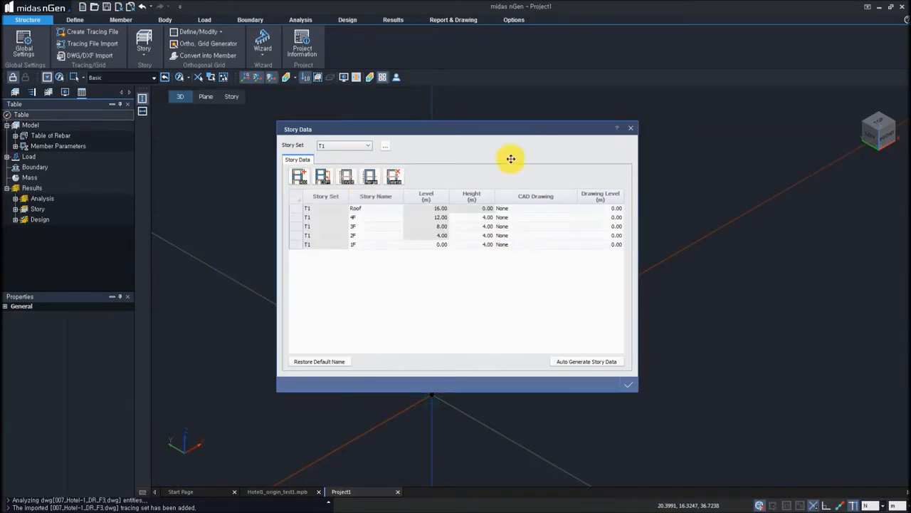
Assign the CAD drawings 007_Hotel-1_DR_F1.dwg, F2.dwg and F3.dwg to stories 1F, 2F and 3F, and confirm the story data
left_click_drag(464, 144, 390, 166)
left_click(479, 265)
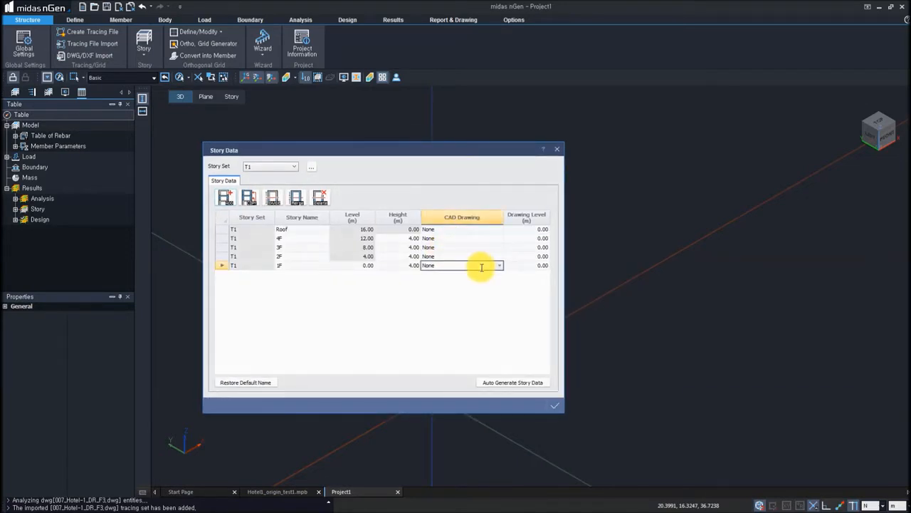
left_click(497, 266)
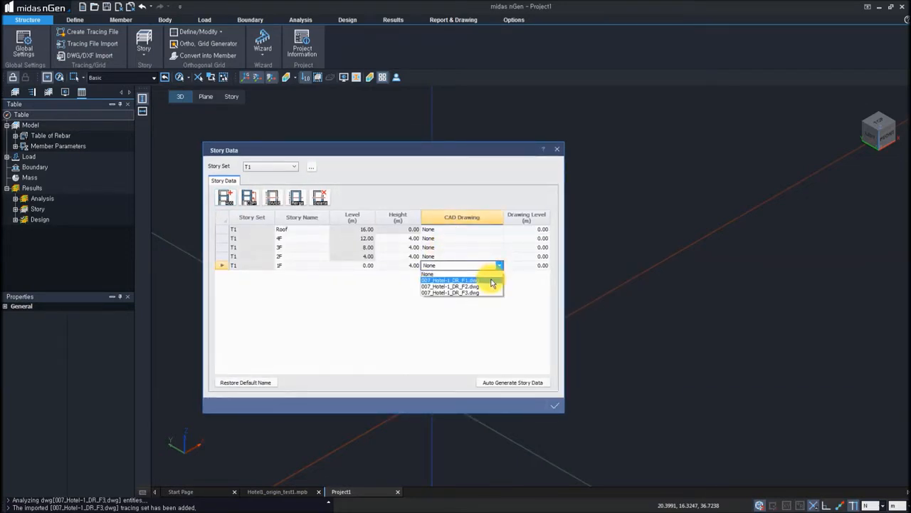
left_click(445, 280)
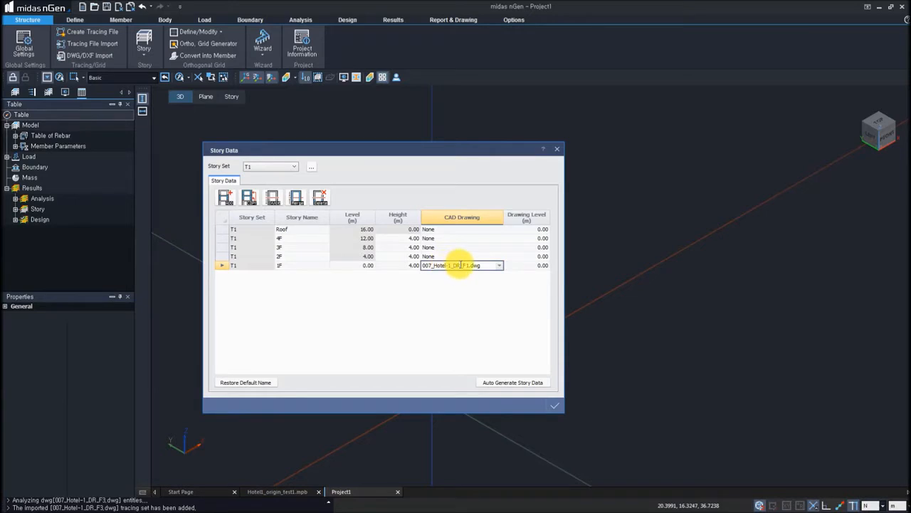
left_click(497, 256)
left_click(498, 256)
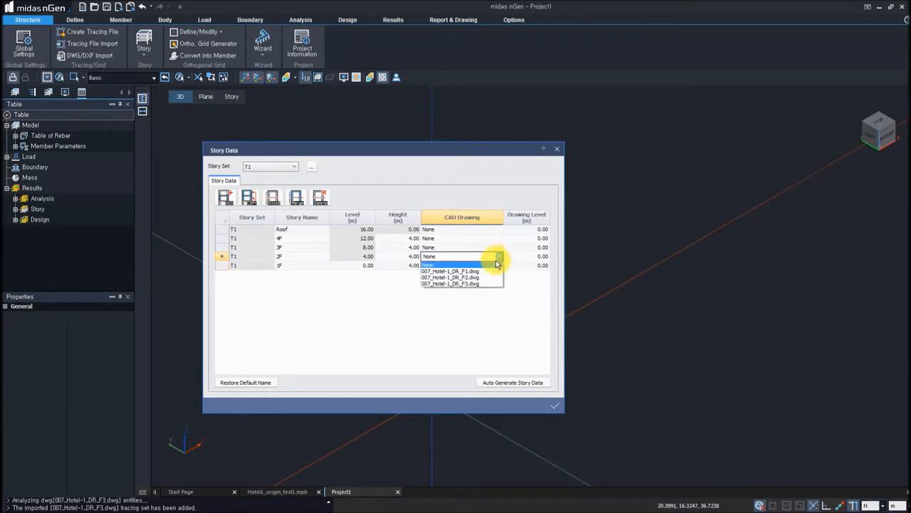
left_click(492, 248)
left_click(499, 247)
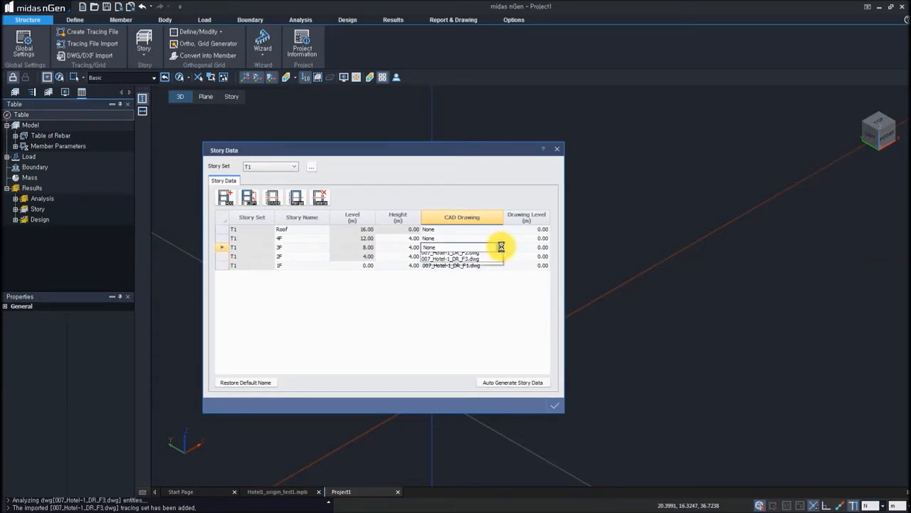
left_click(467, 276)
left_click(470, 301)
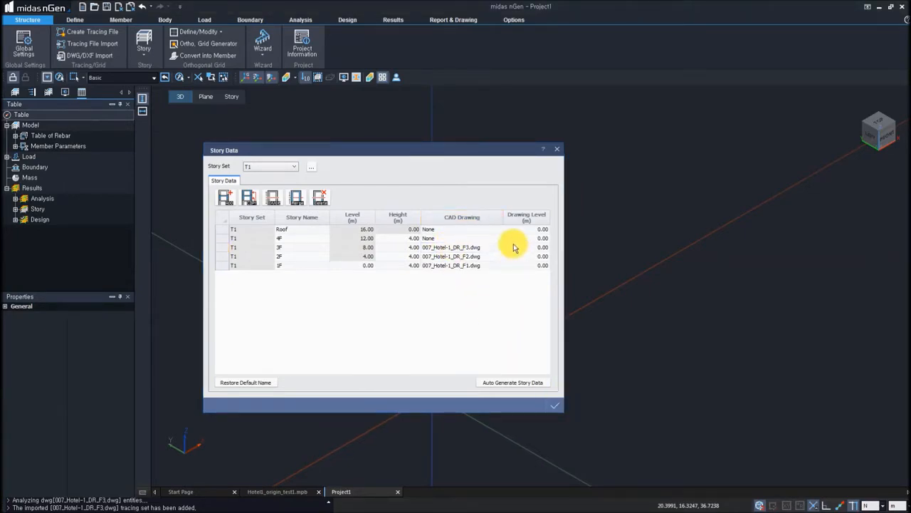
Check the stacked floor drawings in 3D and switch to the story view of T1 : 1F
scroll(496, 284, "up", 3)
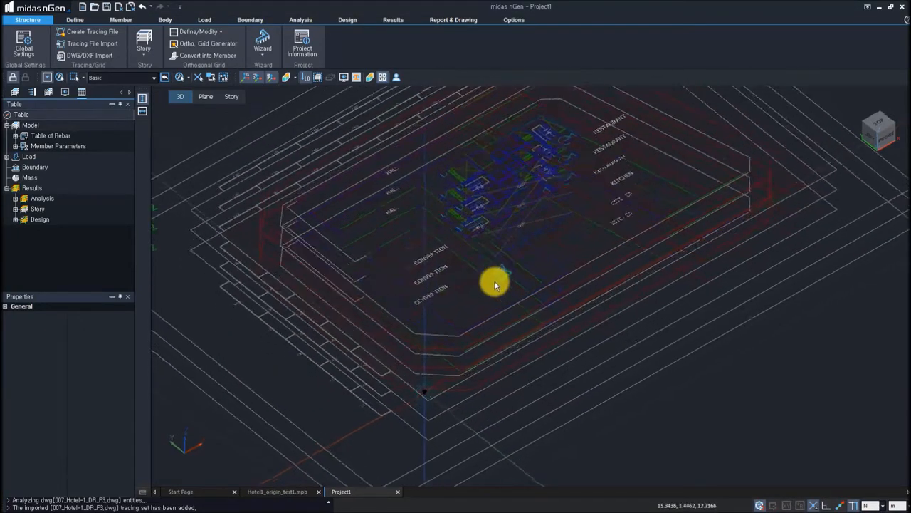
middle_click_drag(495, 283, 491, 284, "ctrl")
middle_click_drag(545, 239, 477, 345)
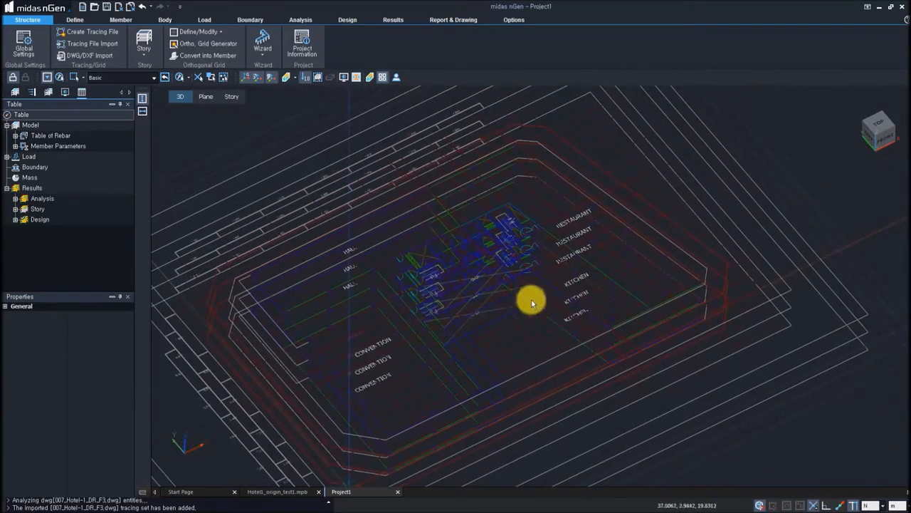
mouse_move(484, 297)
middle_mouse_down()
mouse_move(541, 281)
mouse_move(560, 242)
middle_mouse_up()
mouse_move(523, 289)
middle_mouse_down("ctrl")
mouse_move(530, 255)
mouse_move(541, 272)
mouse_move(511, 270)
mouse_move(527, 257)
mouse_move(501, 273)
middle_mouse_up("ctrl")
middle_click_drag(608, 319, 534, 334, "ctrl")
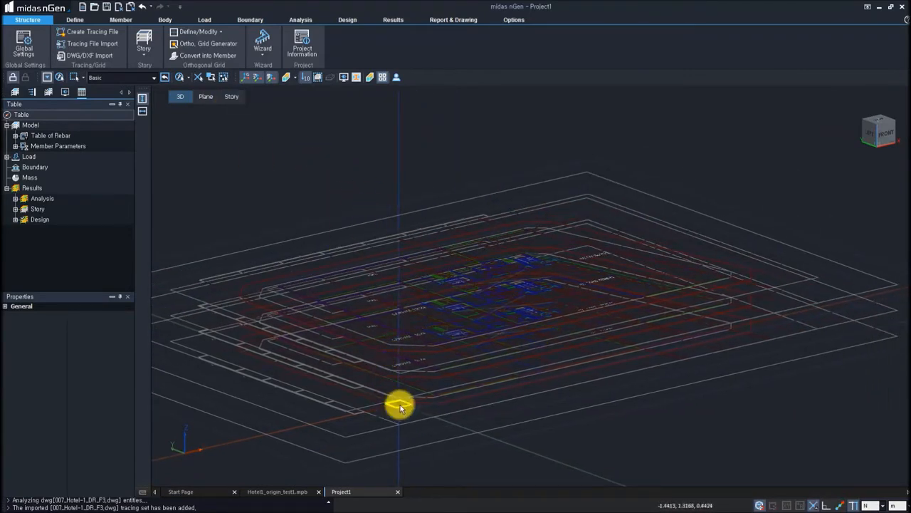
left_click(231, 98)
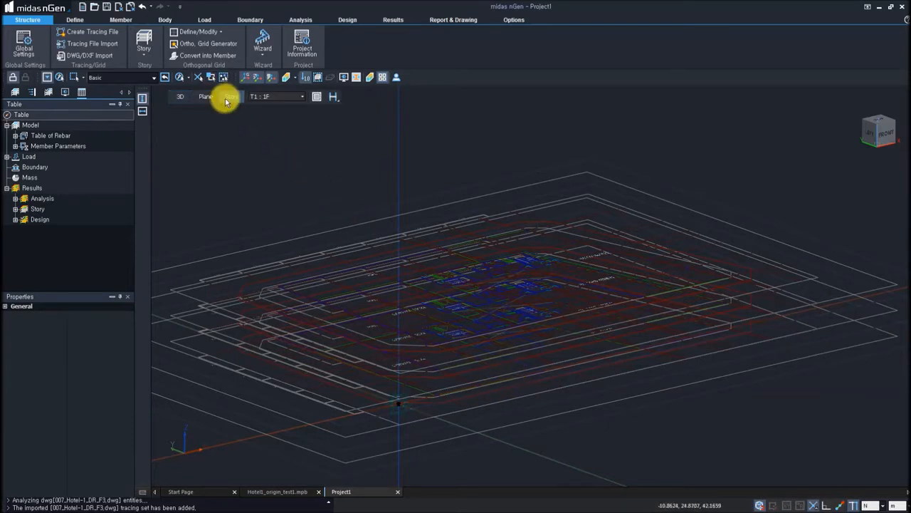
left_click(293, 96)
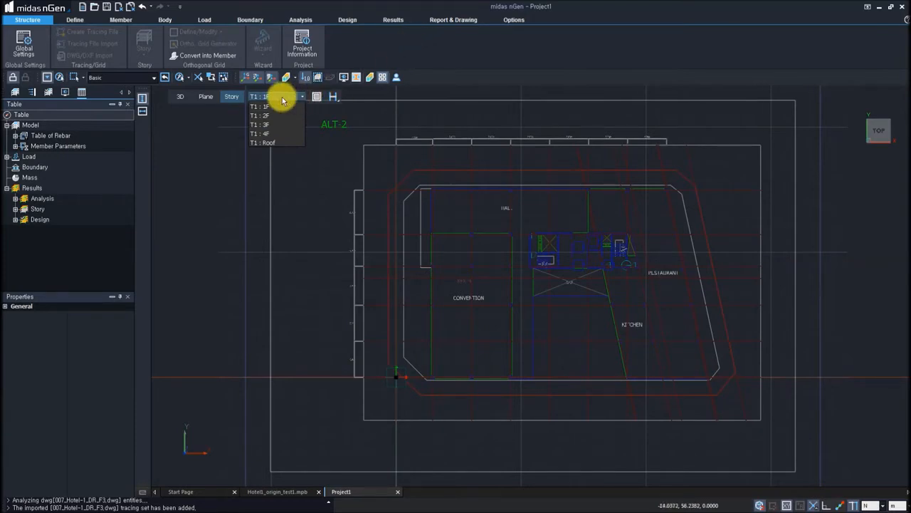
left_click(274, 107)
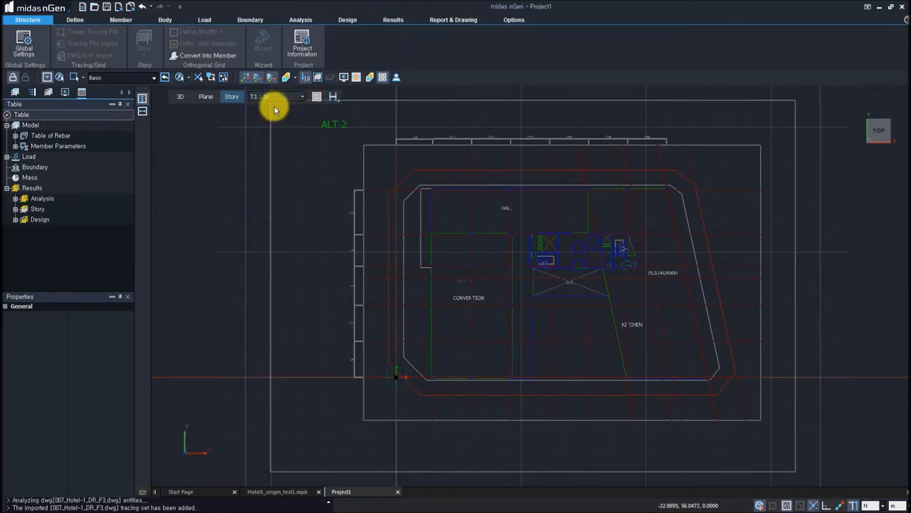
scroll(423, 257, "up", 5)
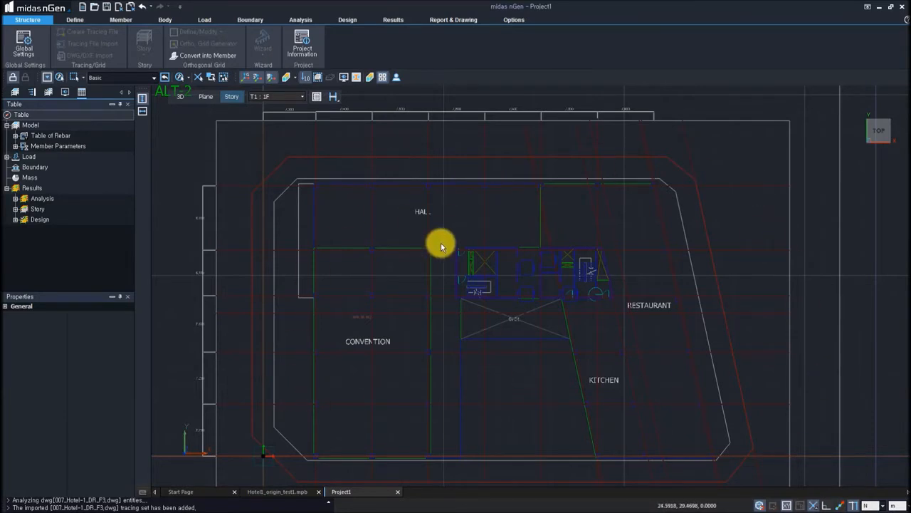
scroll(381, 264, "up", 2)
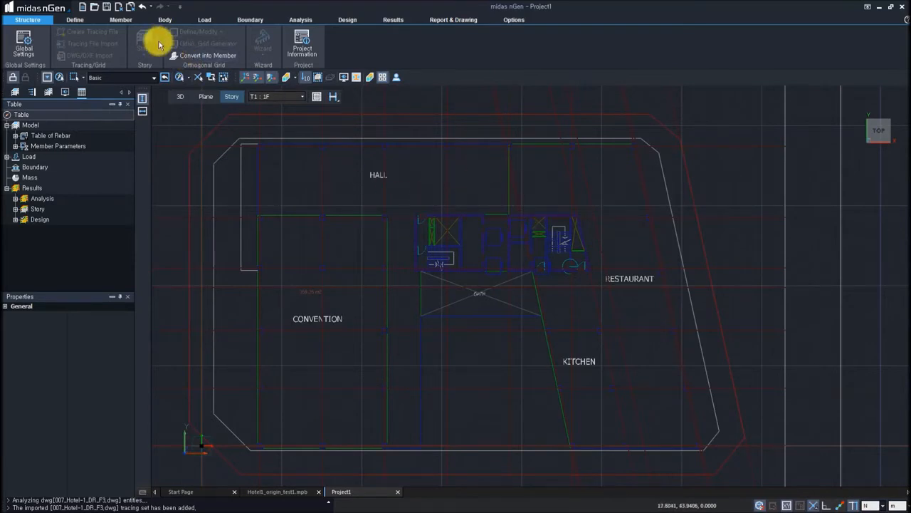
Auto-generate 4 m high columns on story 1F from the column outlines across the whole traced floor plan
left_click(120, 21)
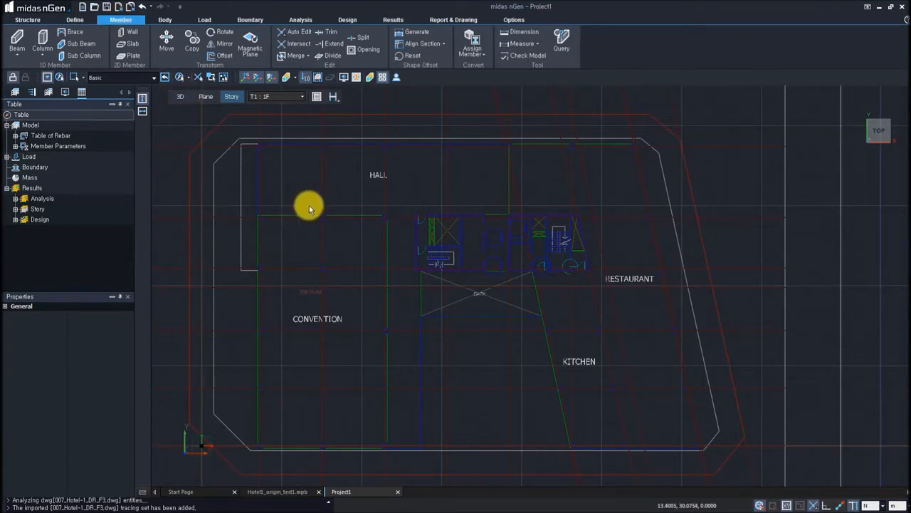
left_click(43, 50)
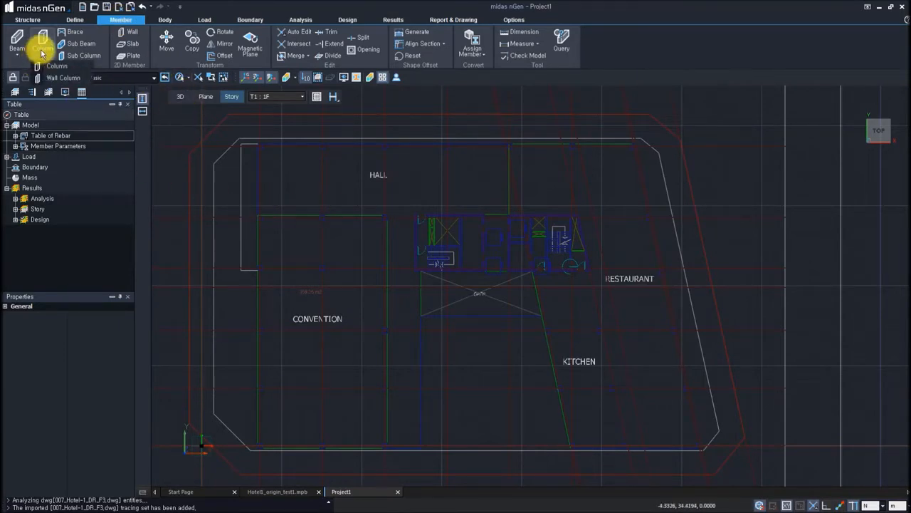
left_click(47, 67)
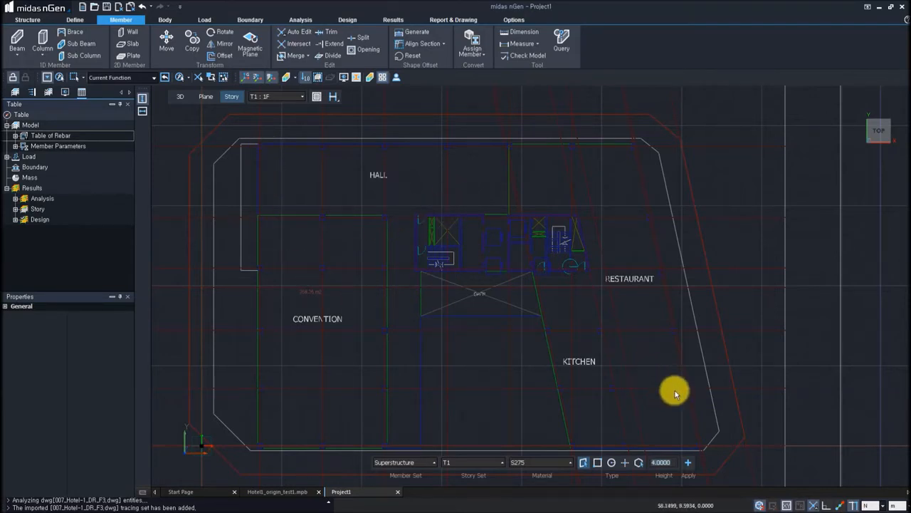
middle_click_drag(627, 383, 625, 368)
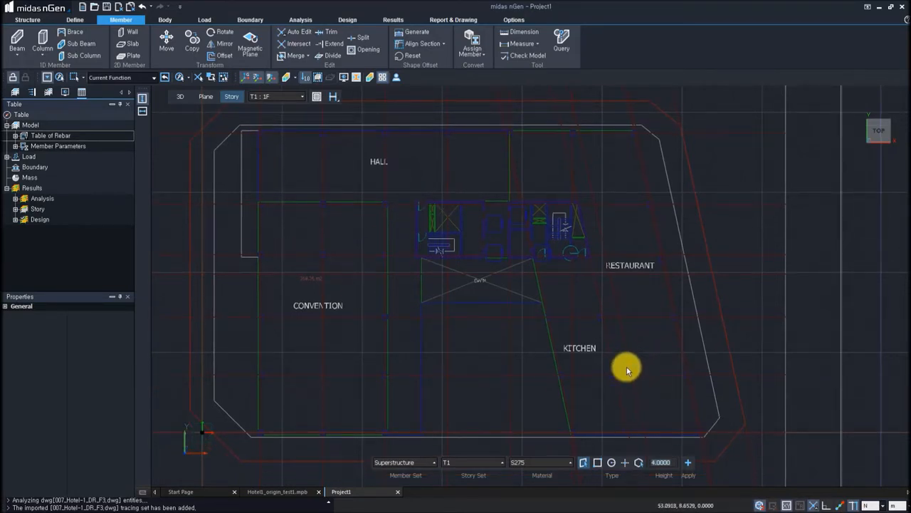
left_click(625, 463)
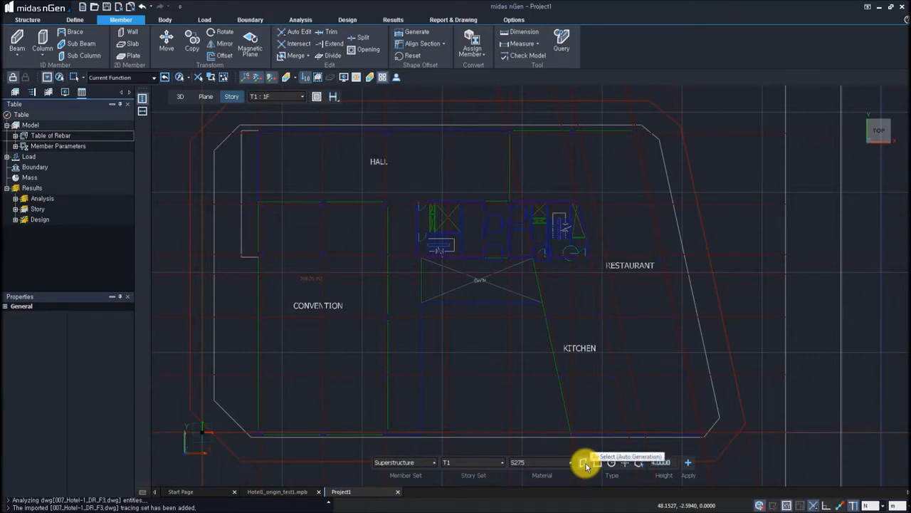
left_click(583, 463)
left_click_drag(229, 119, 750, 450)
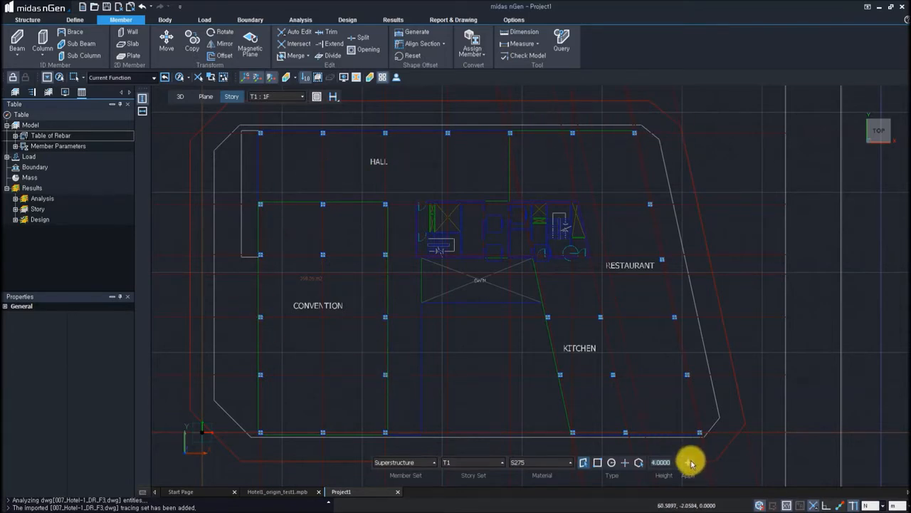
left_click(659, 349)
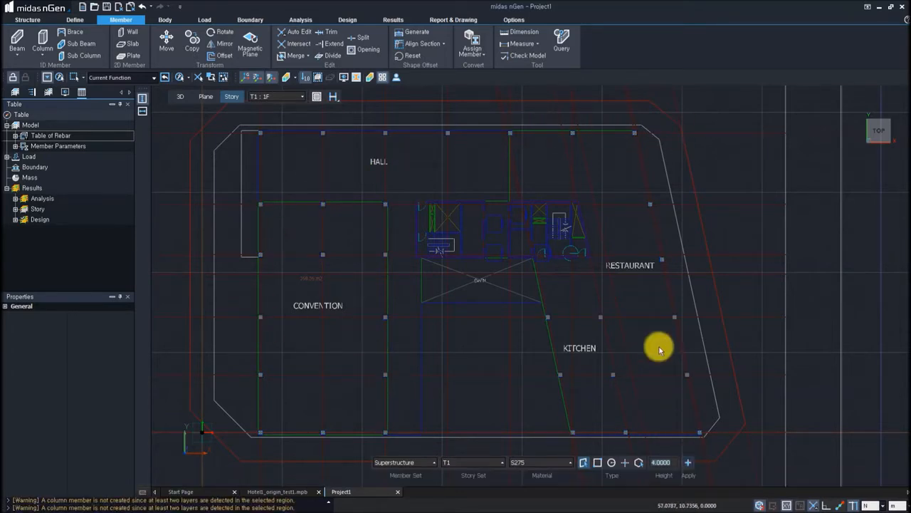
Inspect the generated 1F columns in 3D around the convention, hall and kitchen areas, and return to the top view of the plan
middle_click_drag(430, 322, 420, 304)
scroll(420, 305, "up", 2)
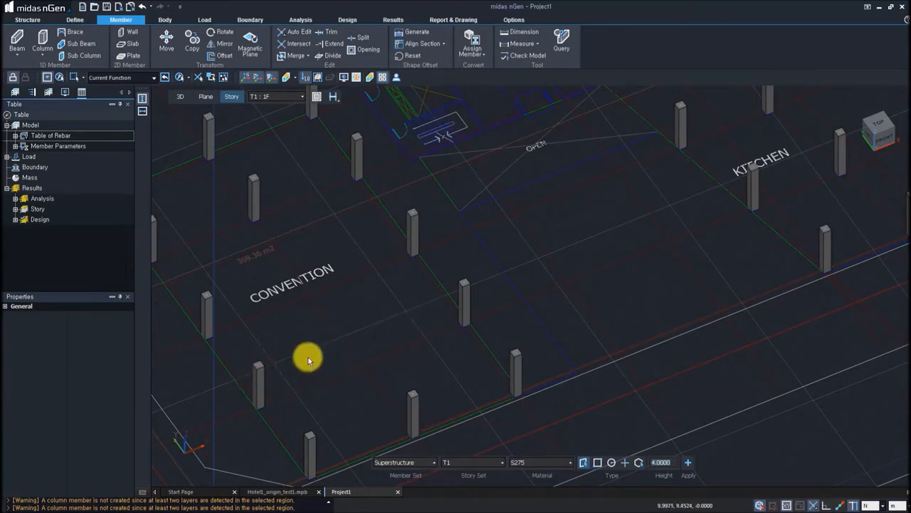
middle_click_drag(391, 357, 497, 348)
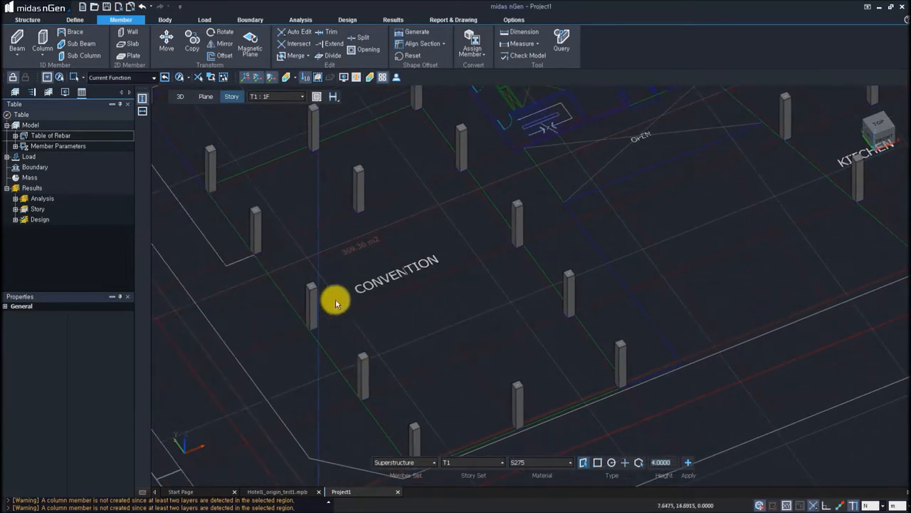
right_click(264, 246)
middle_click_drag(349, 315, 438, 336)
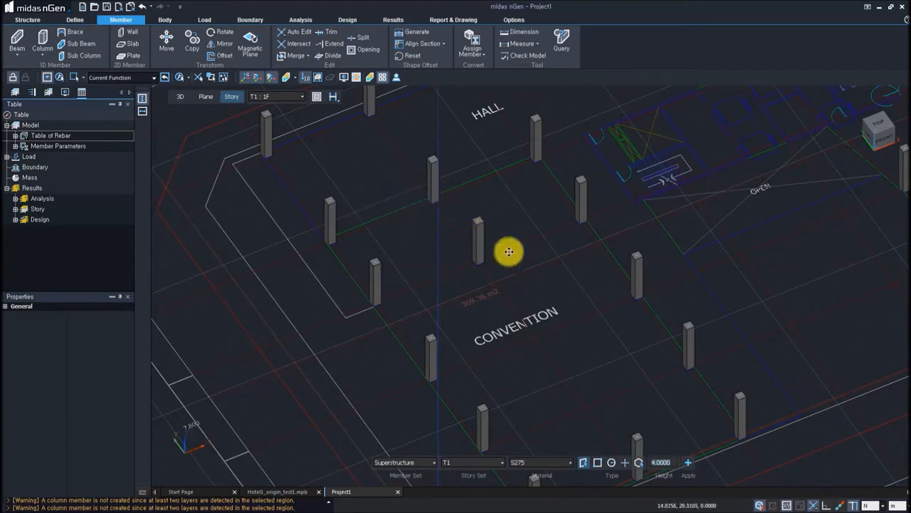
middle_click_drag(549, 326, 430, 249)
scroll(462, 227, "down", 3)
middle_click_drag(490, 211, 665, 299)
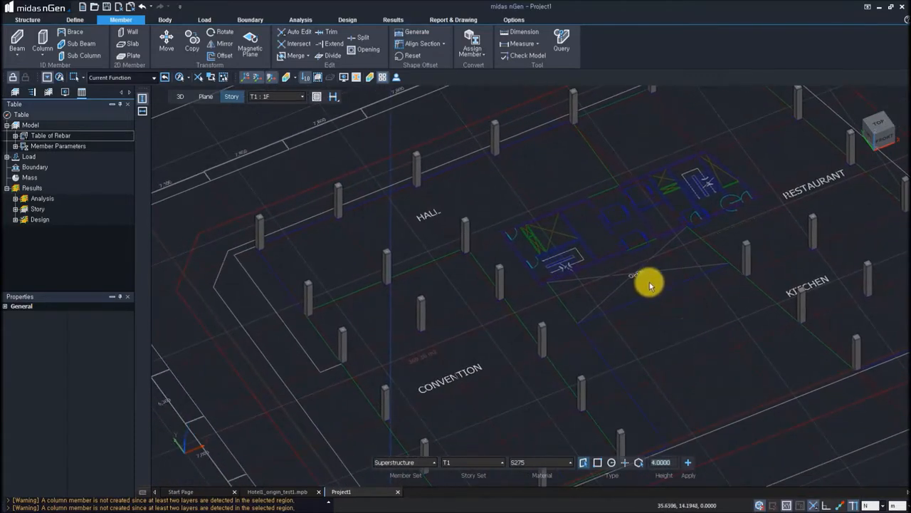
right_click(423, 207)
left_click(418, 170)
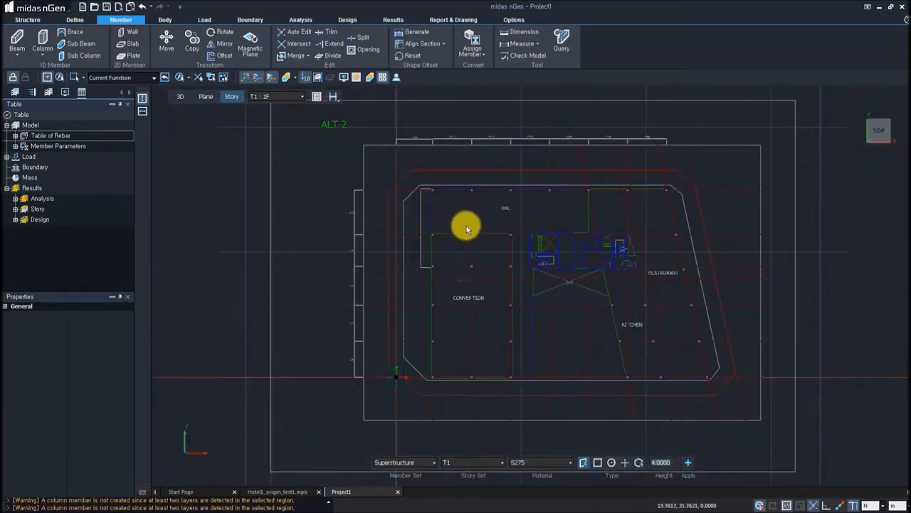
middle_click_drag(611, 299, 448, 305)
scroll(448, 304, "up", 5)
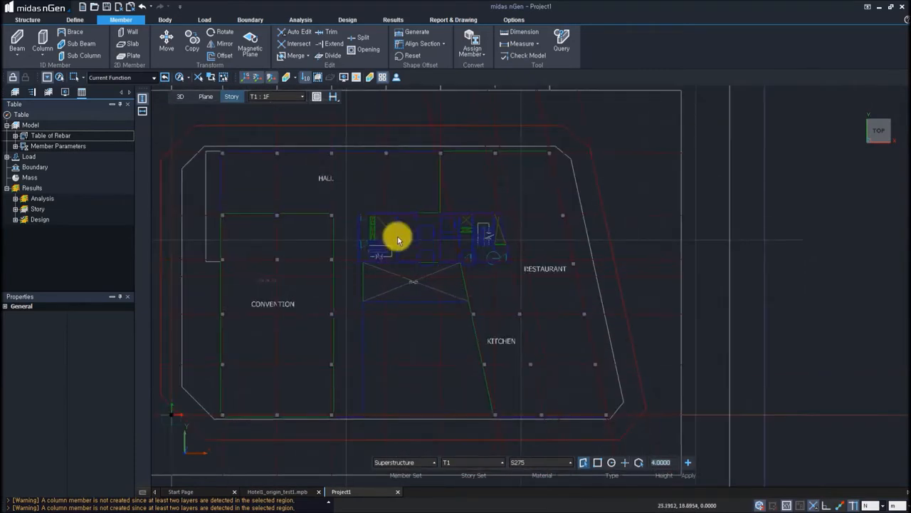
Auto-generate 4 m high C30/37 Wall(Membrane) walls on story 1F from the traced core wall lines
left_click(131, 34)
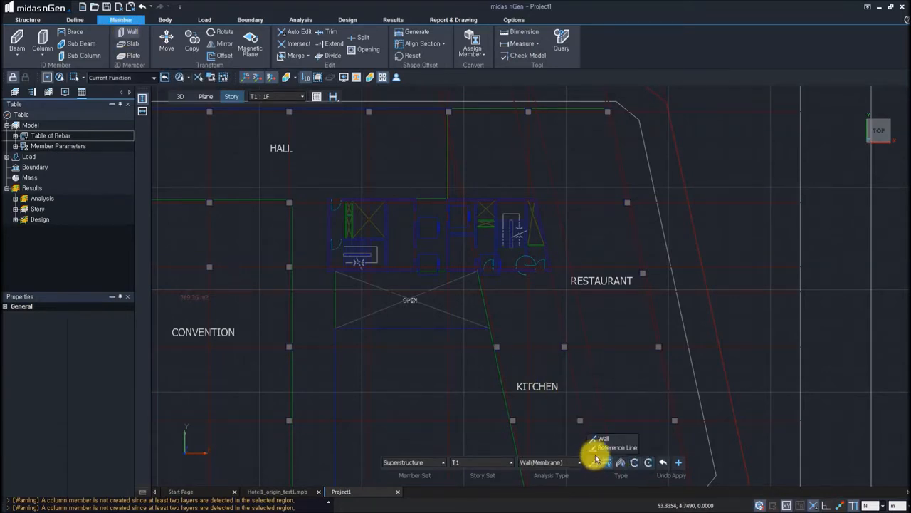
left_click(605, 441)
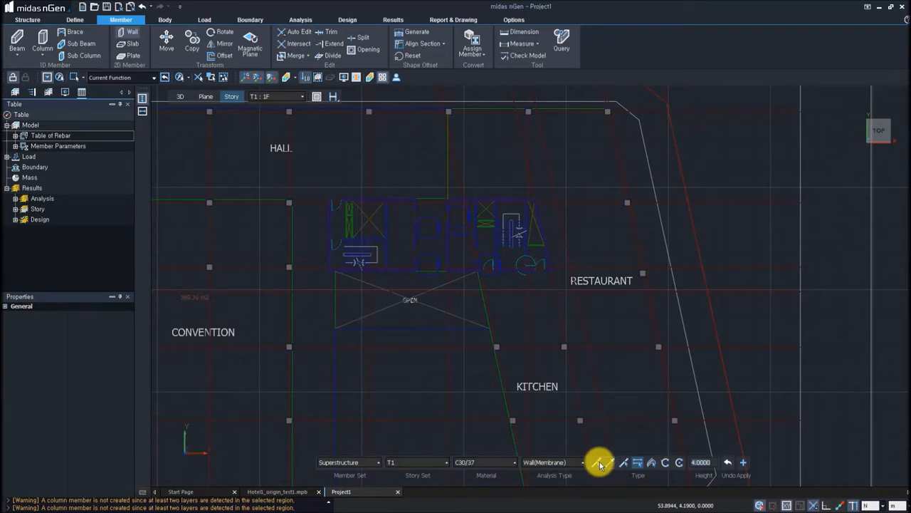
left_click(648, 464)
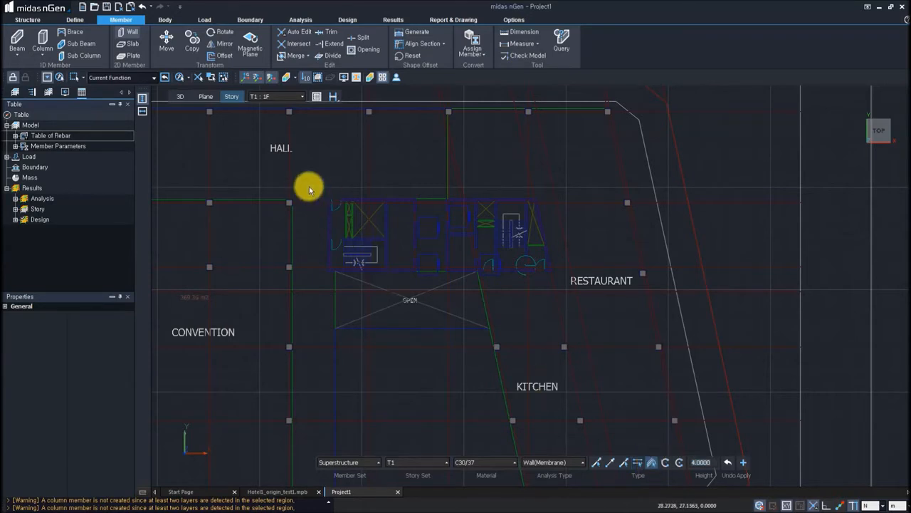
left_click_drag(314, 188, 569, 291)
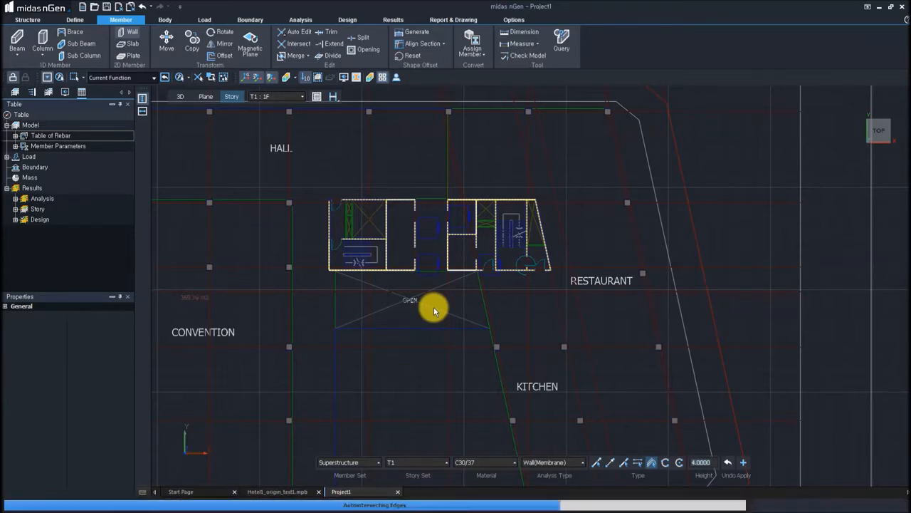
Inspect the generated core walls in 3D together with the surrounding 1F columns
middle_click_drag(423, 283, 462, 238)
scroll(475, 295, "up", 3)
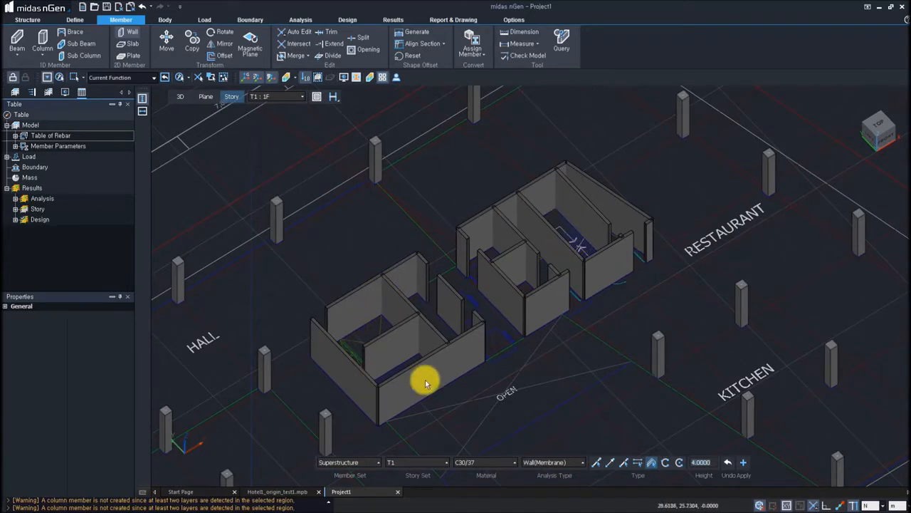
right_click(302, 279)
middle_click_drag(388, 288, 482, 281)
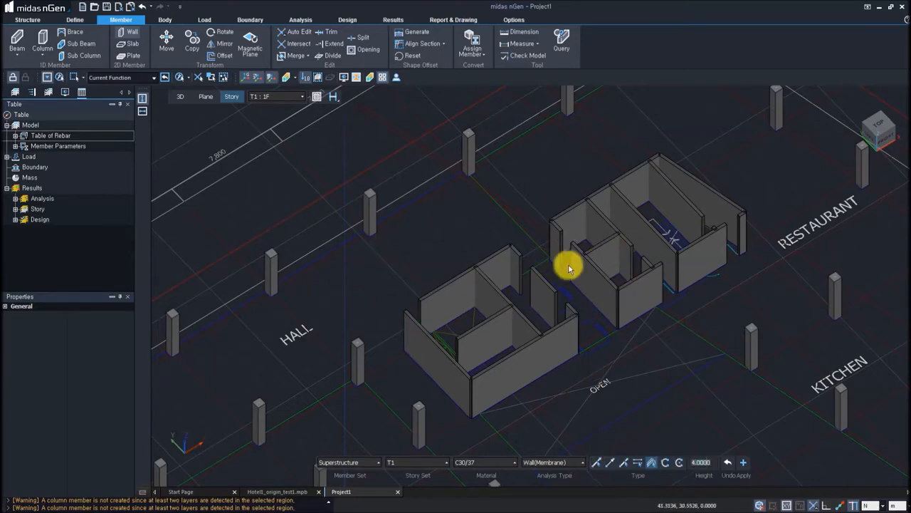
scroll(562, 230, "down", 5)
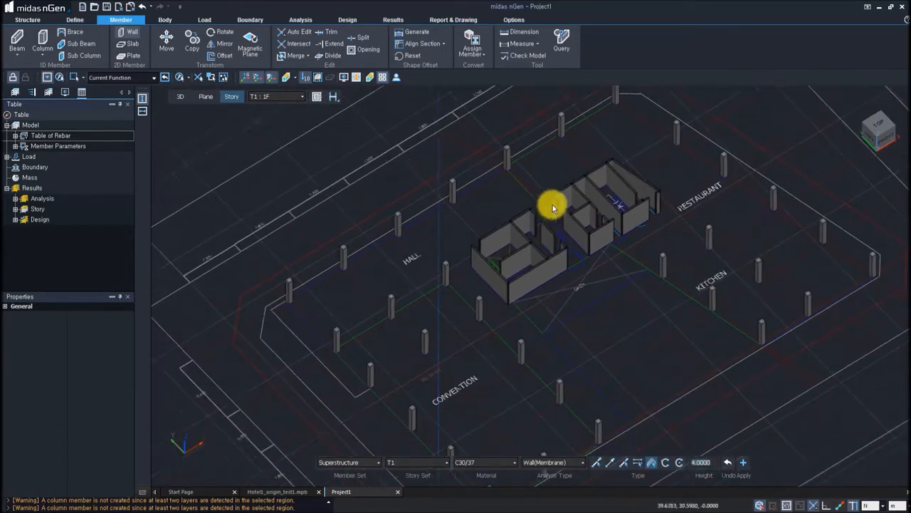
middle_click_drag(553, 208, 546, 166)
scroll(672, 216, "down", 1)
middle_click_drag(674, 293, 663, 314)
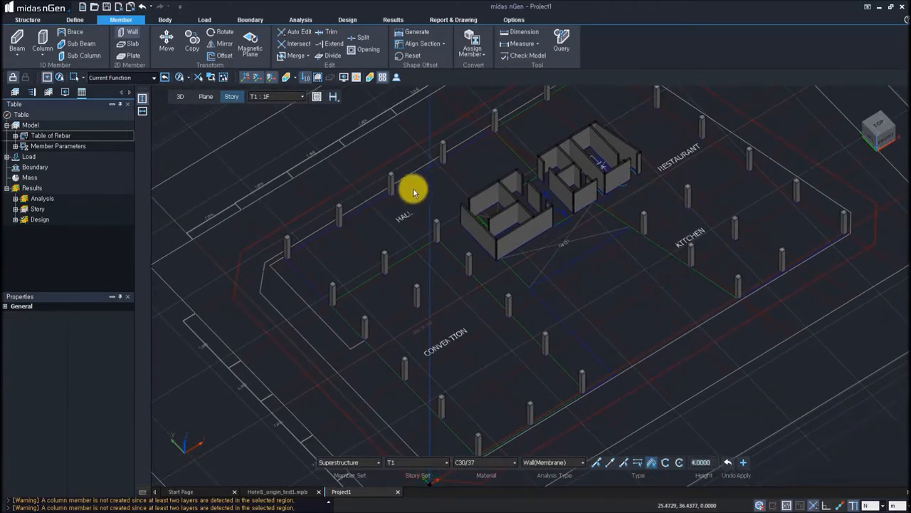
left_click(166, 43)
middle_click_drag(568, 244, 471, 296)
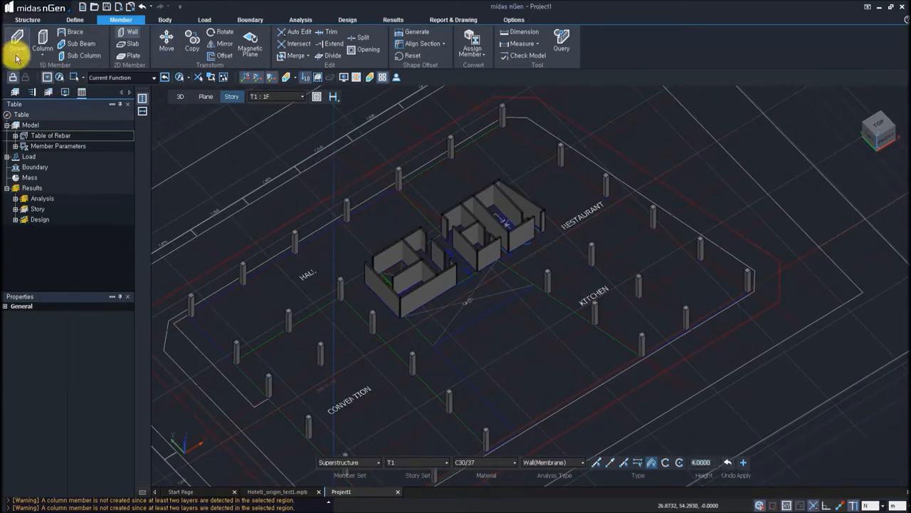
Switch to the story view of T1 : 2F and frame its floor plan from the column grid to the core
left_click(284, 98)
left_click(281, 116)
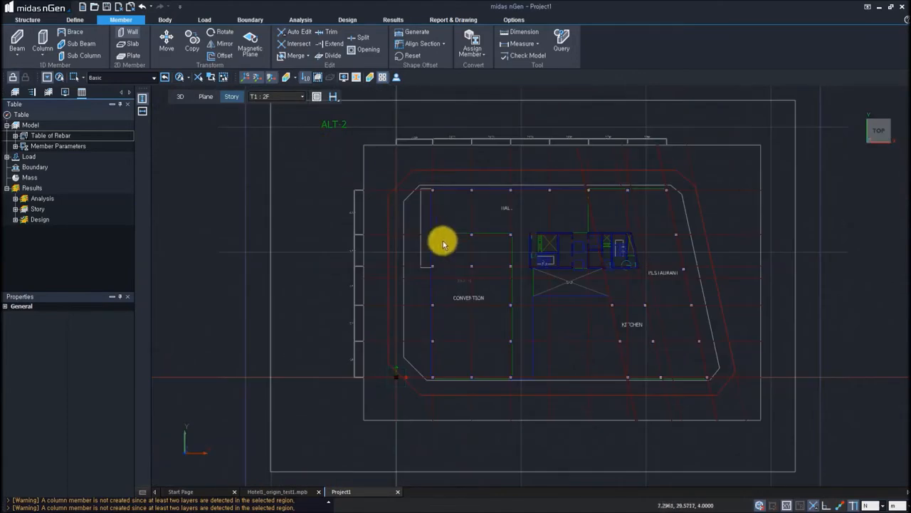
scroll(533, 319, "up", 4)
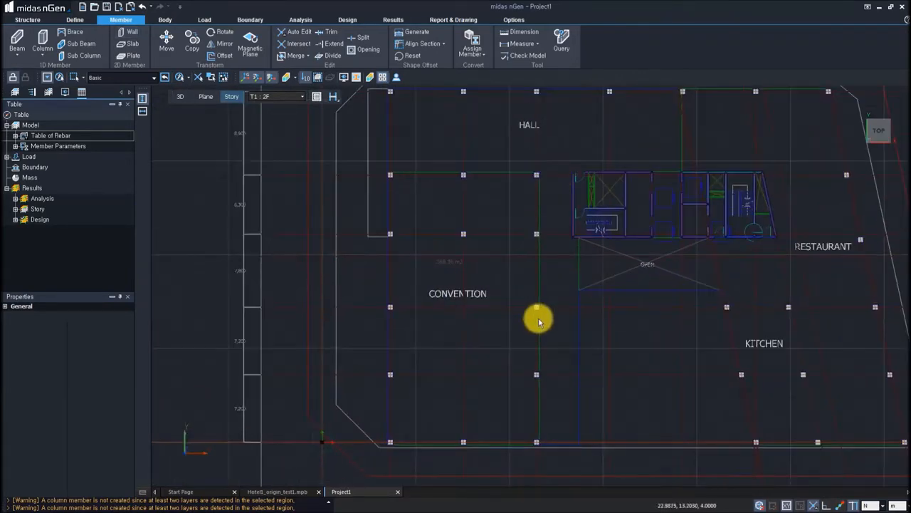
middle_click_drag(534, 319, 452, 346)
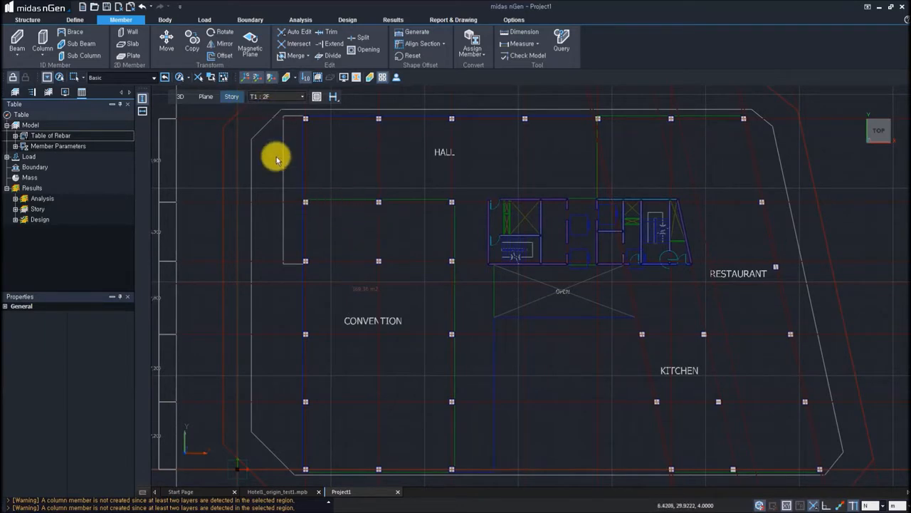
scroll(476, 280, "down", 2)
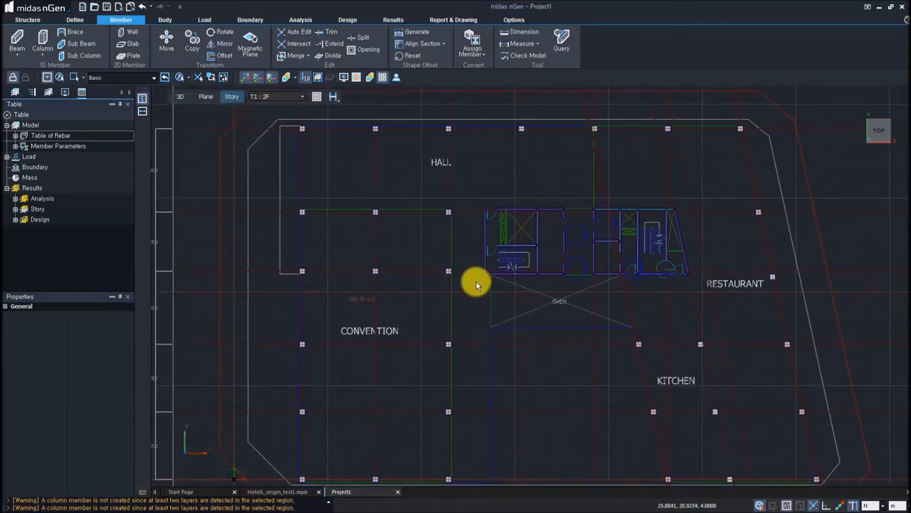
scroll(476, 282, "down", 1)
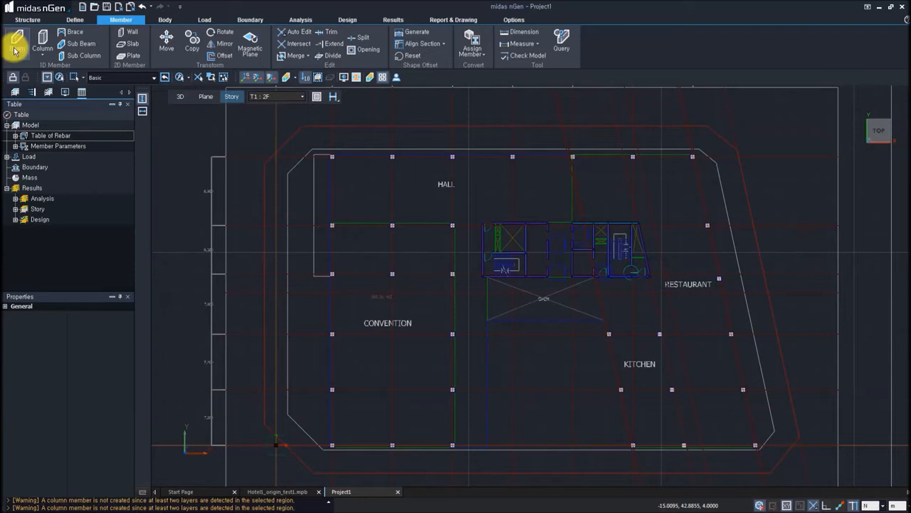
Auto-generate SB 400x600 beams on story 2F between the columns of the convention area and along the hall's outer column row
left_click(23, 65)
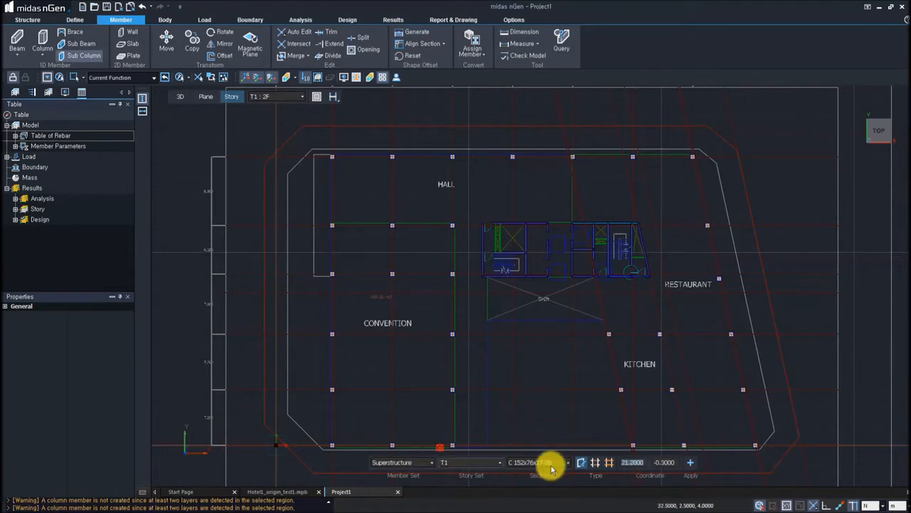
left_click(597, 462)
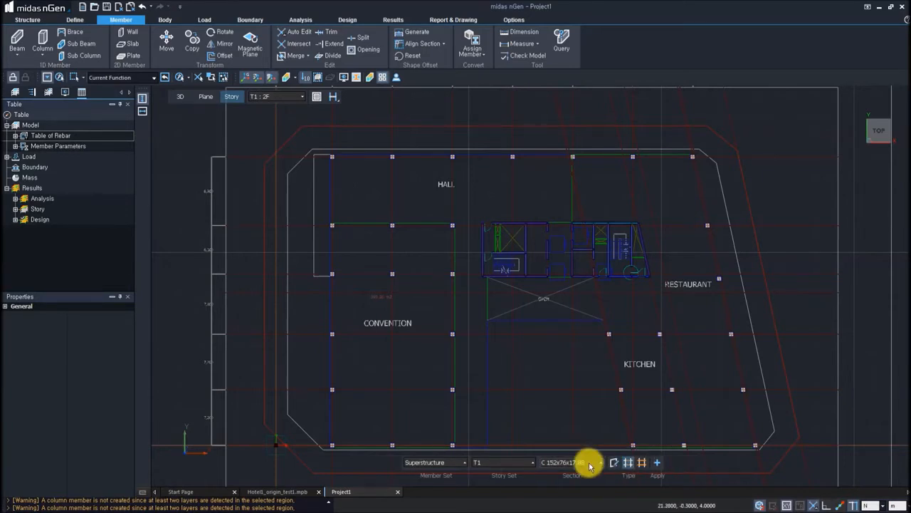
left_click(589, 463)
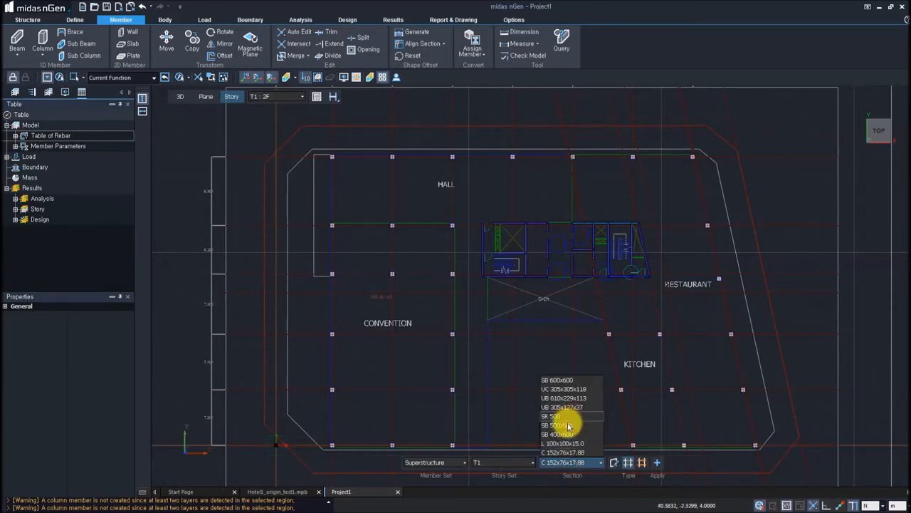
left_click(568, 434)
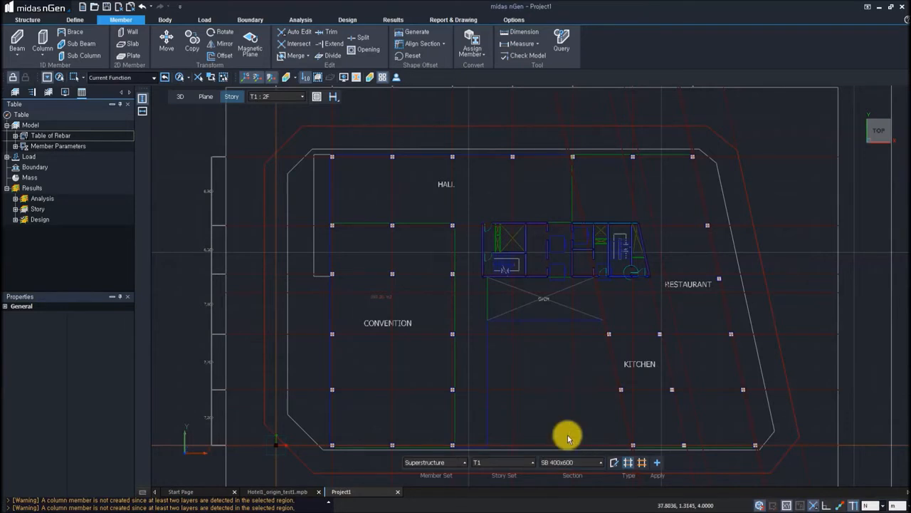
left_click_drag(325, 154, 474, 453)
left_click(384, 294)
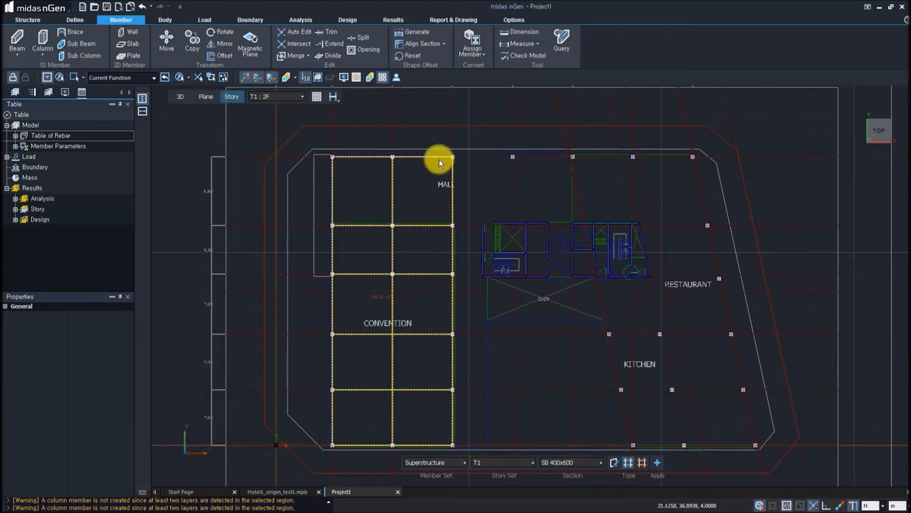
left_click_drag(604, 172, 722, 169)
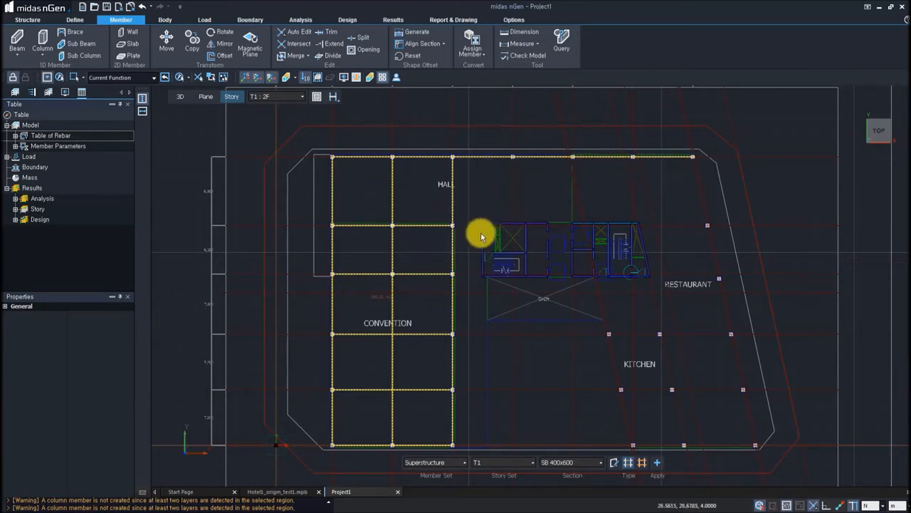
key("Escape")
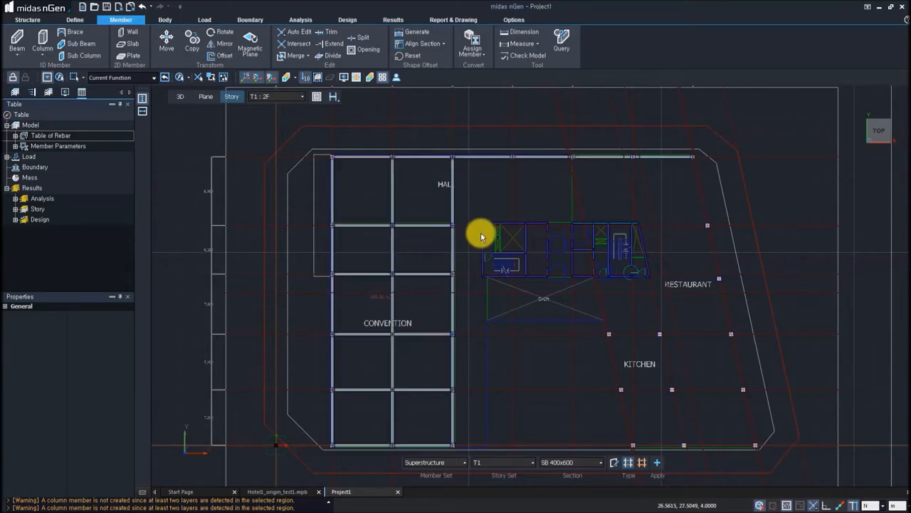
Inspect the generated 2F beams in 3D over the convention area and along the hall edge
middle_click_drag(434, 356, 493, 292)
scroll(385, 356, "up", 6)
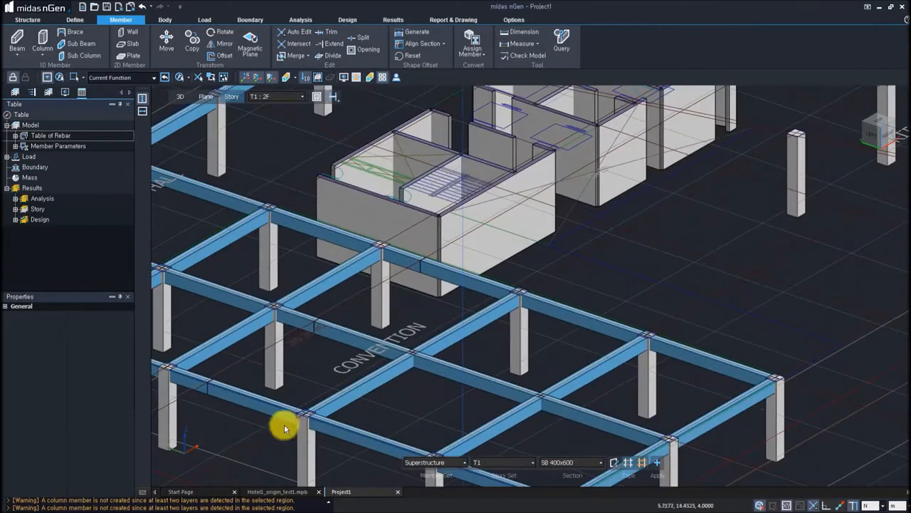
middle_click_drag(254, 332, 369, 367)
scroll(364, 349, "down", 5)
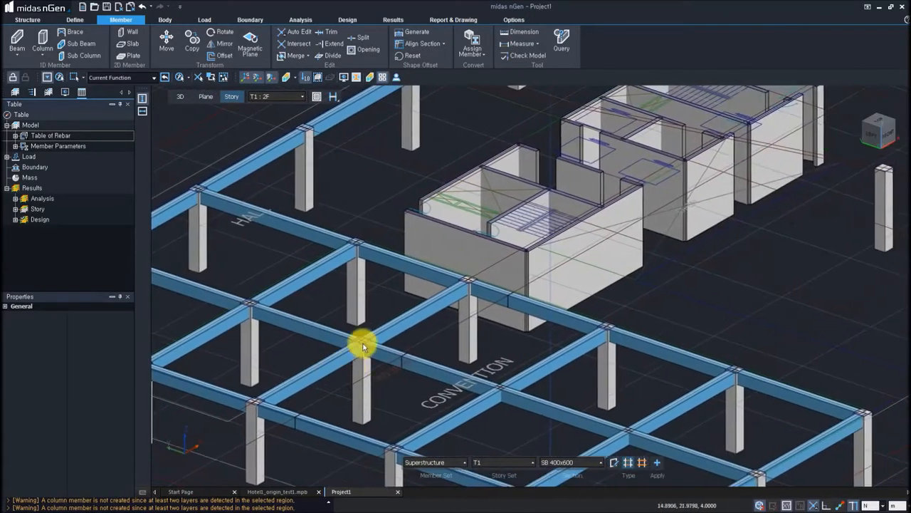
middle_click_drag(366, 331, 503, 296)
scroll(478, 341, "up", 3)
middle_click_drag(479, 342, 311, 326)
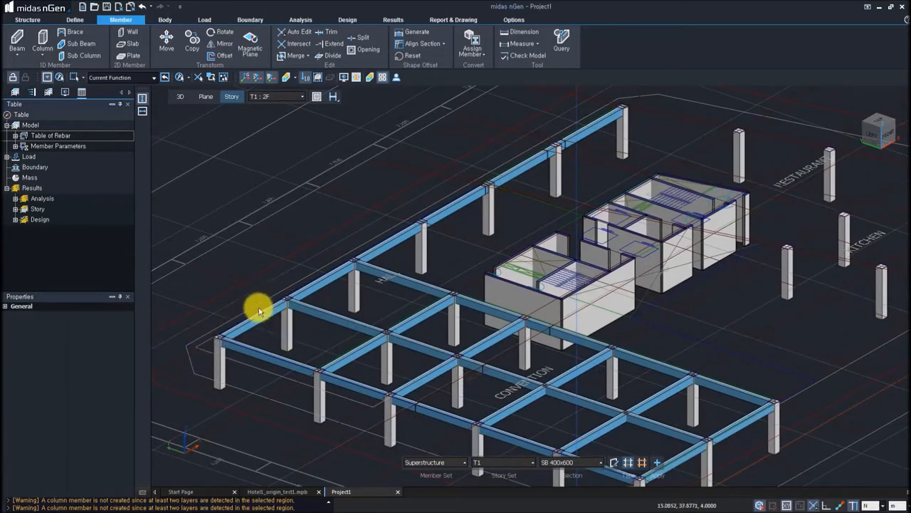
scroll(379, 312, "down", 2)
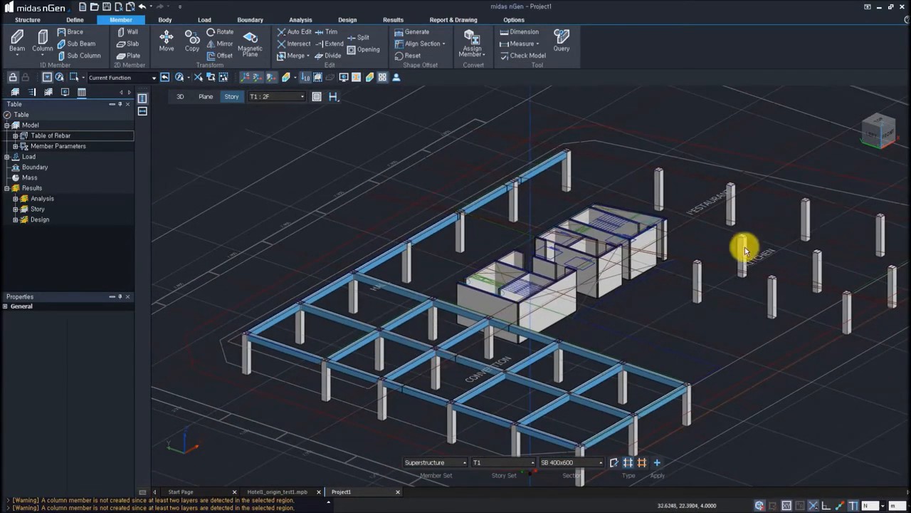
Draw two SB 400x600 beams on story 2F connecting the convention grid's columns to the facing end wall of the core
left_click(883, 124)
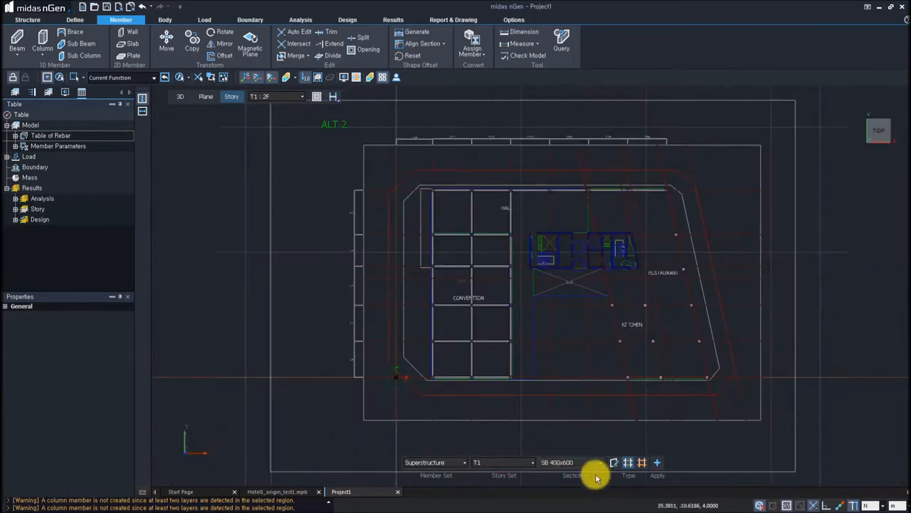
left_click(614, 463)
scroll(513, 228, "up", 5)
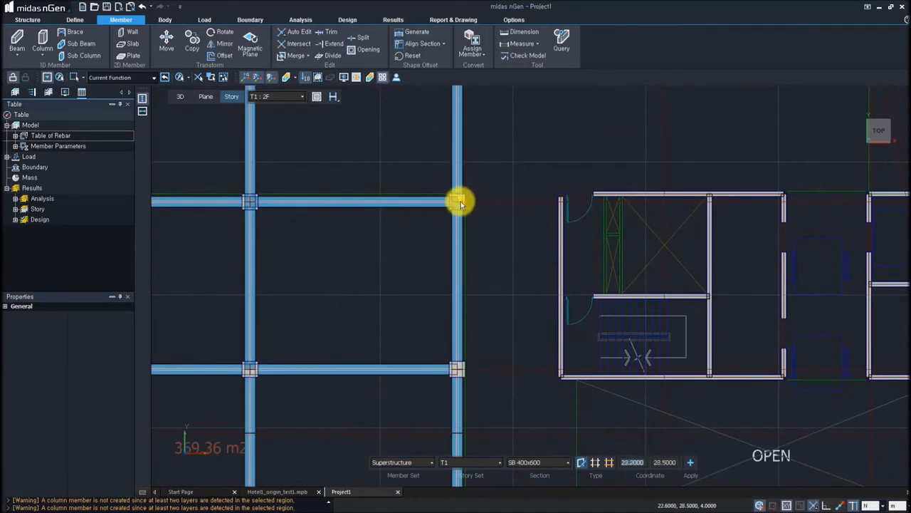
left_click(457, 202)
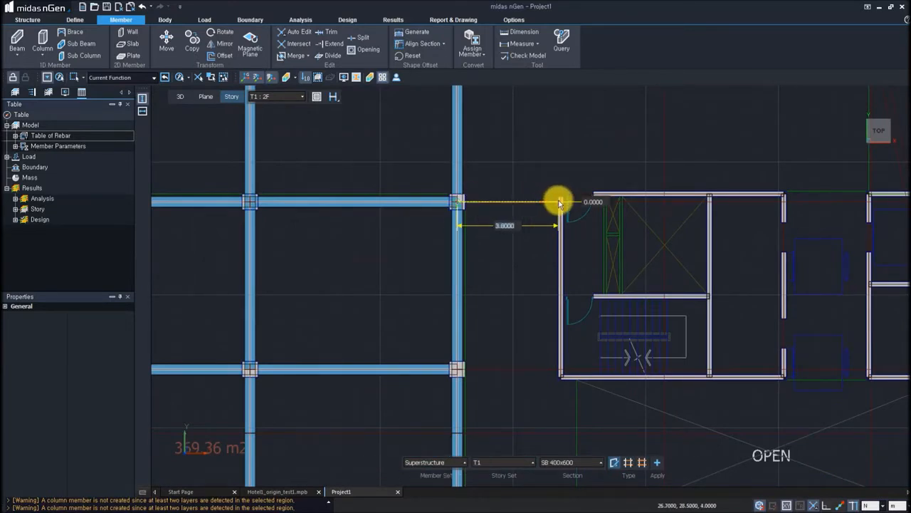
left_click(518, 285)
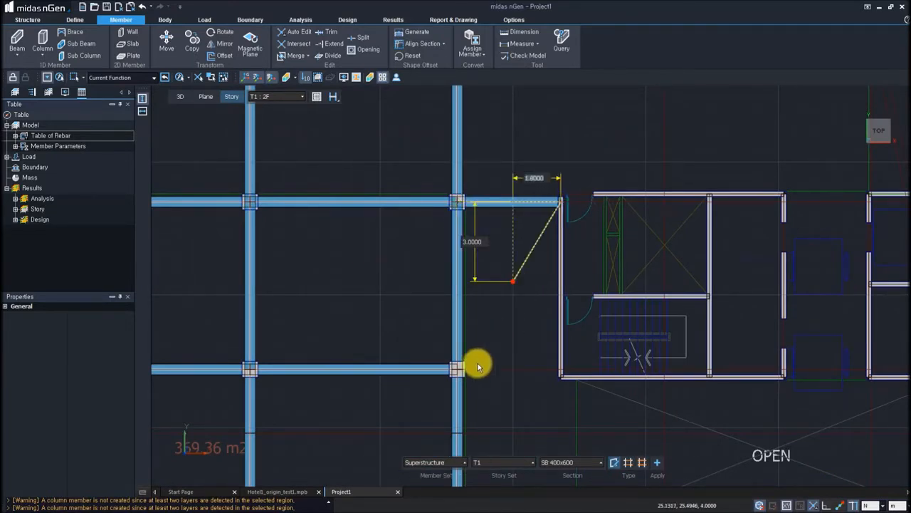
key("Escape")
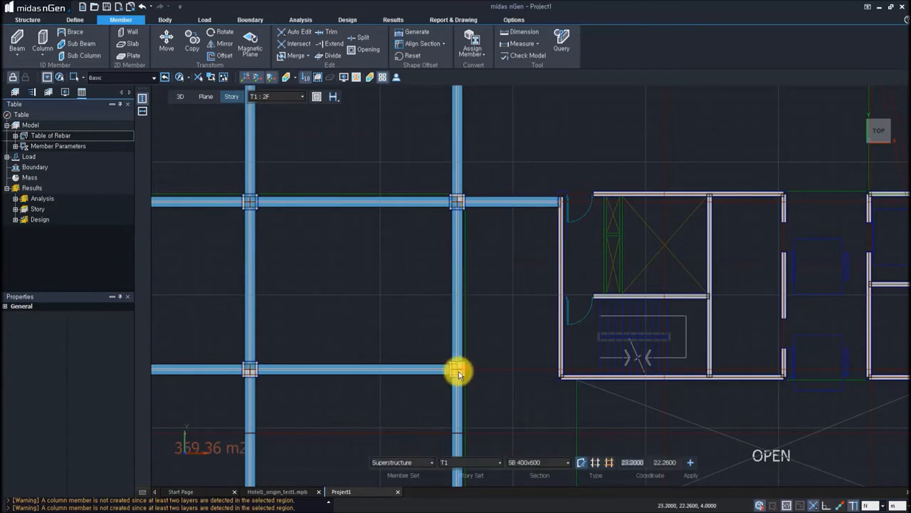
left_click(458, 370)
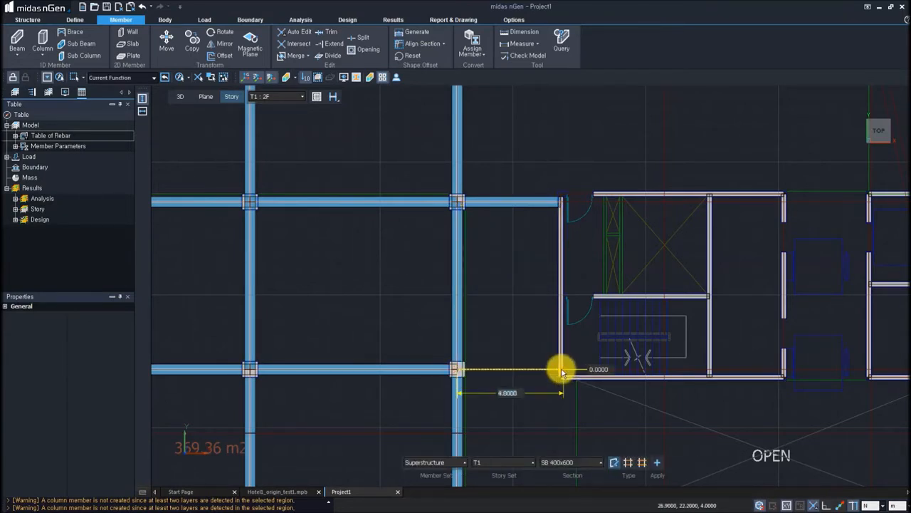
left_click(562, 370)
key("Escape")
Inspect in 3D the two beams joining the core wall and the surrounding beam grid of the convention area
middle_click_drag(517, 401, 530, 365, "ctrl")
middle_click_drag(462, 378, 560, 362)
scroll(540, 340, "down", 3)
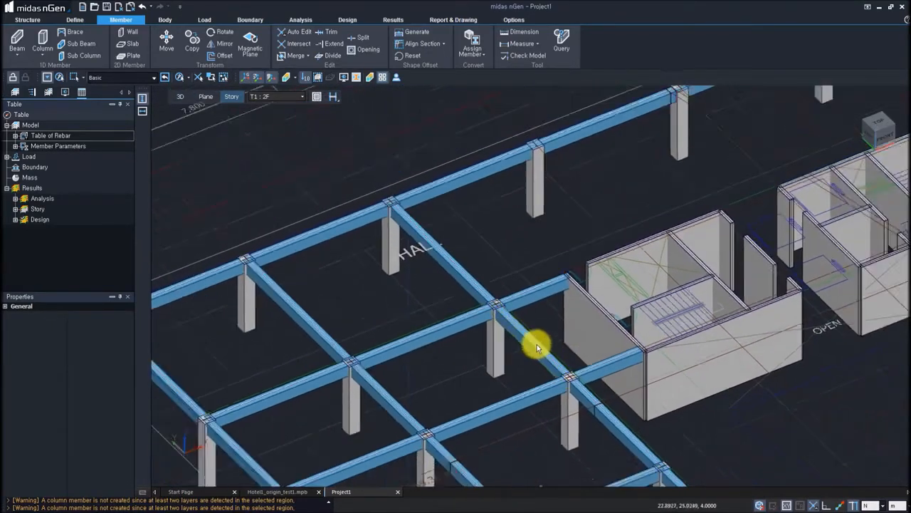
middle_click_drag(576, 295, 631, 315)
middle_click_drag(600, 376, 554, 242)
scroll(554, 242, "down", 2)
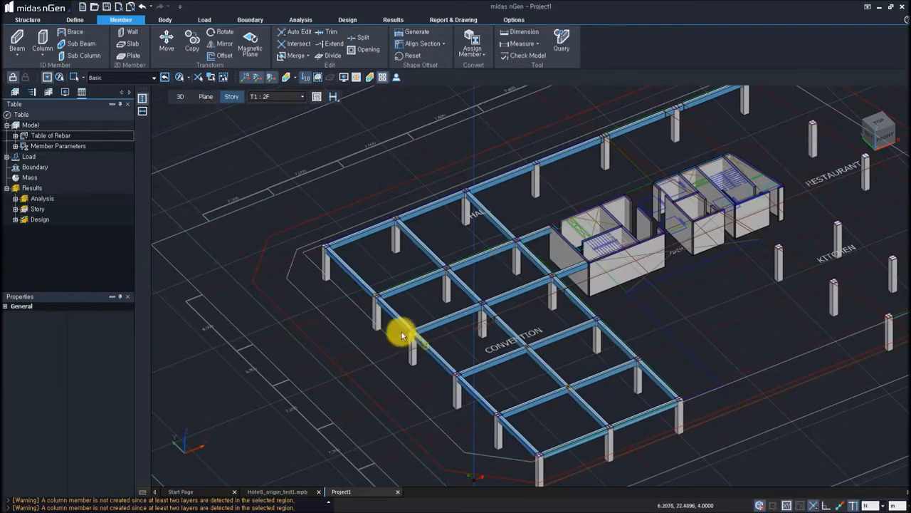
Generate T150 Slab(Membrane) slabs on story 2F by selecting the beams enclosing all bays of the convention area
left_click(136, 48)
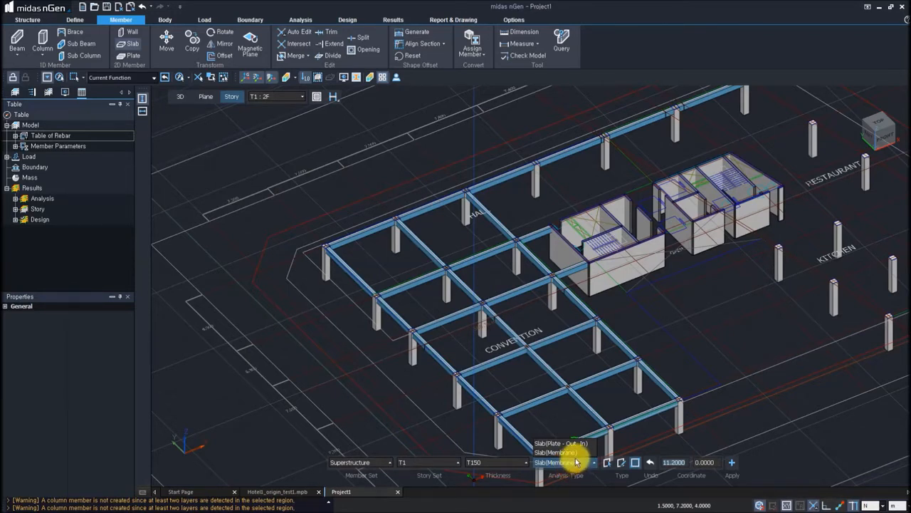
left_click(636, 463)
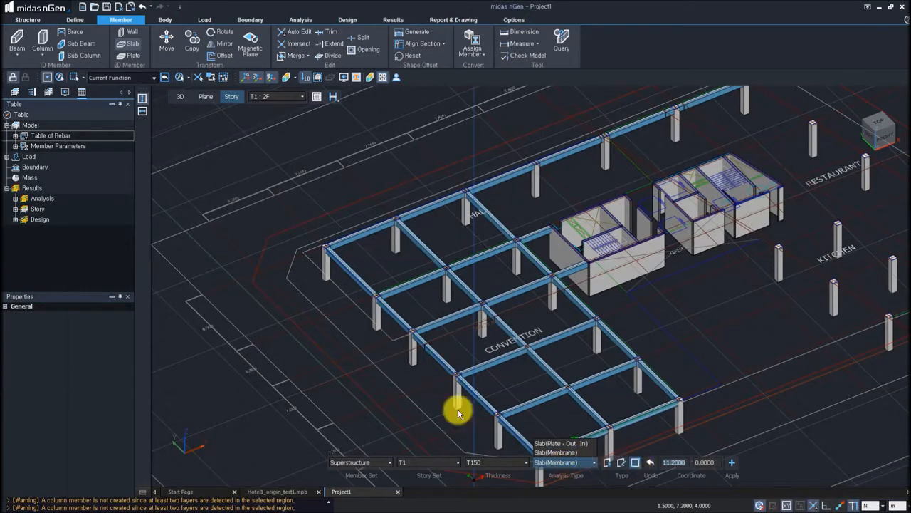
left_click(272, 333)
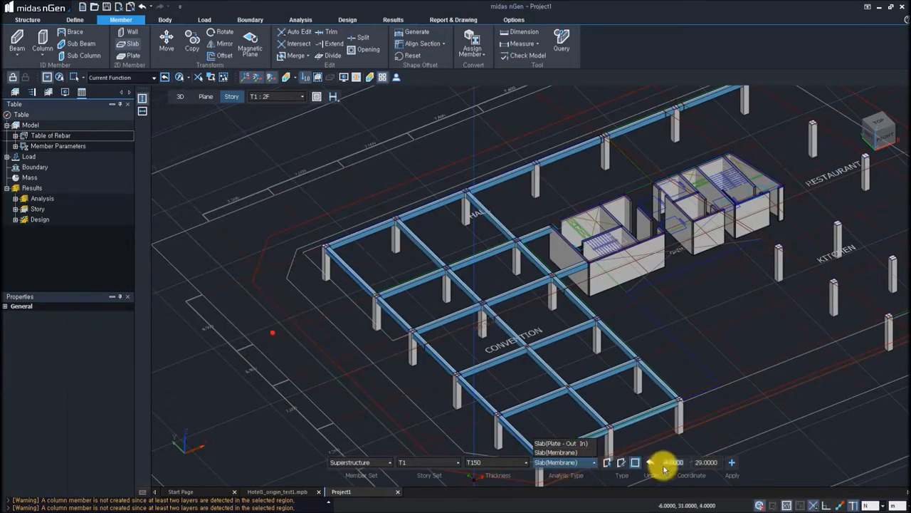
left_click(607, 463)
left_click(620, 463)
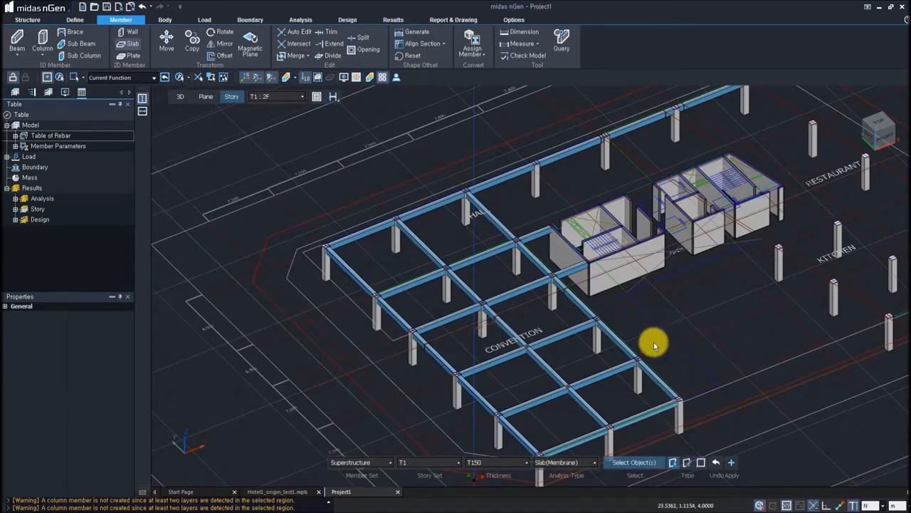
middle_click_drag(672, 399, 639, 320)
scroll(640, 318, "down", 2)
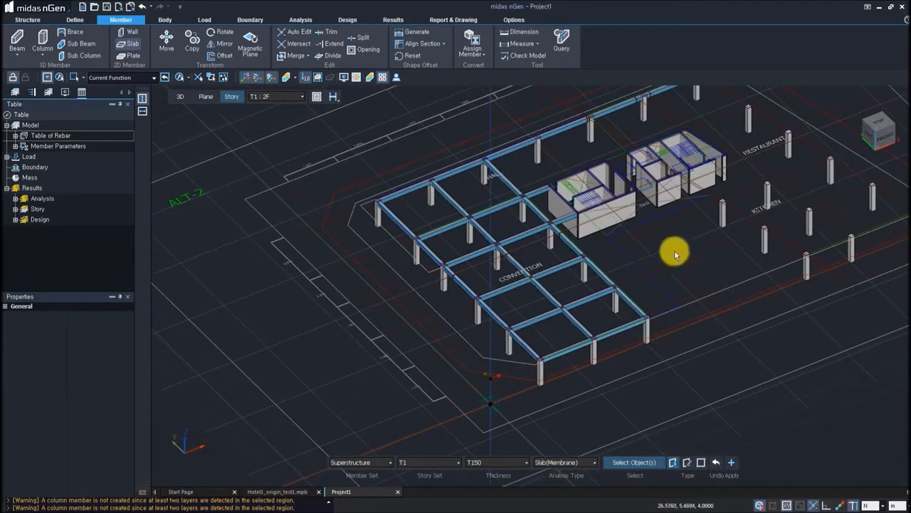
left_click(879, 126)
left_click_drag(423, 184, 518, 386)
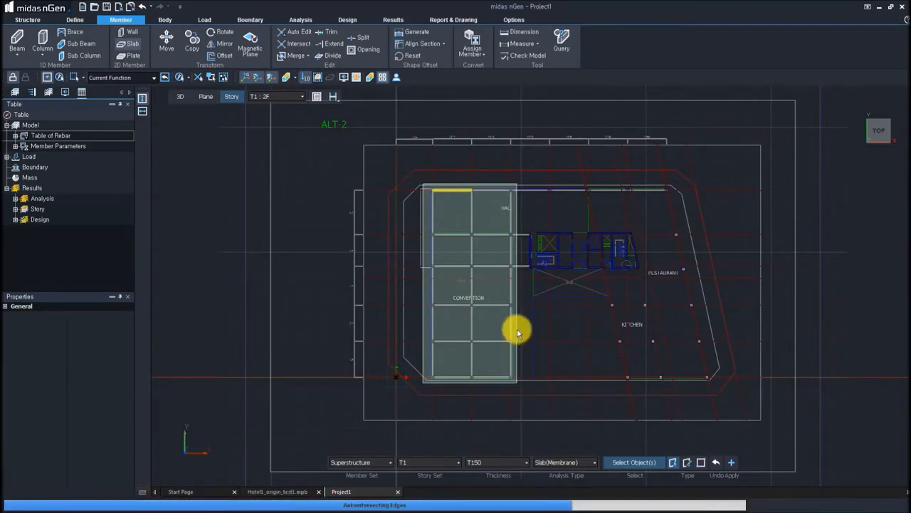
middle_click_drag(484, 331, 511, 287, "ctrl")
scroll(455, 317, "up", 6)
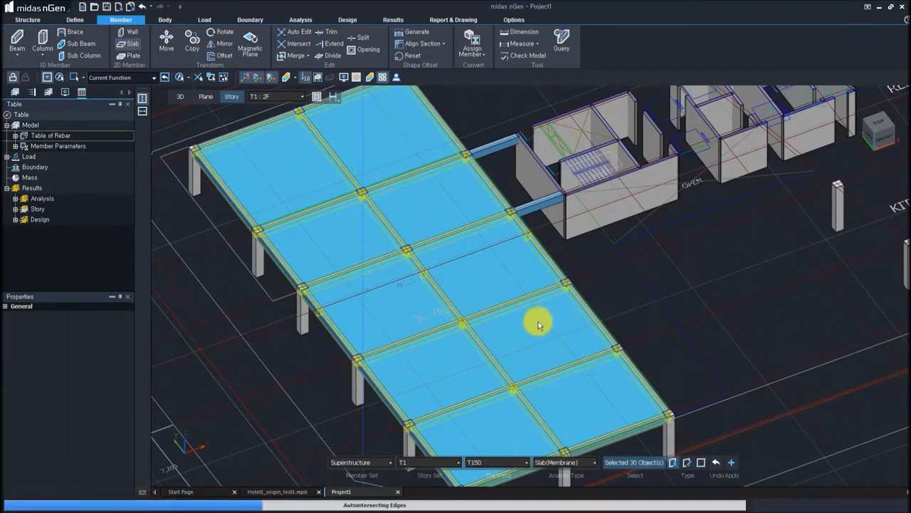
key("Return")
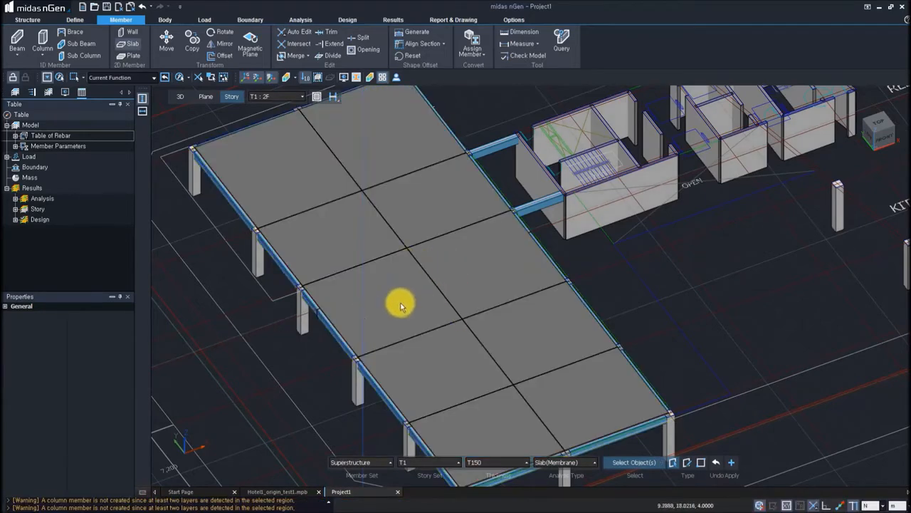
Draw a T150 Slab(Membrane) of about 3.9 by 6.3 m between the two connecting beams, from the convention grid to the core wall
middle_click_drag(487, 213, 498, 187)
middle_click_drag(574, 161, 454, 340)
scroll(454, 339, "up", 2)
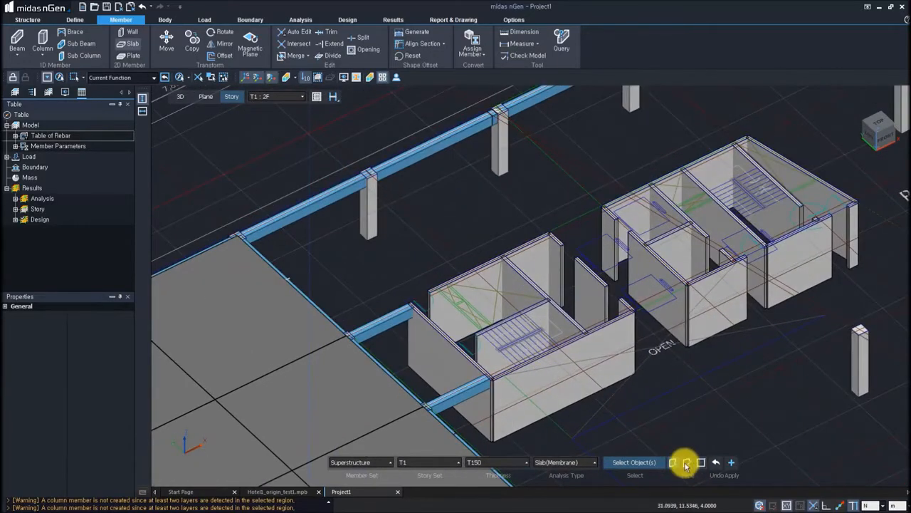
left_click(686, 464)
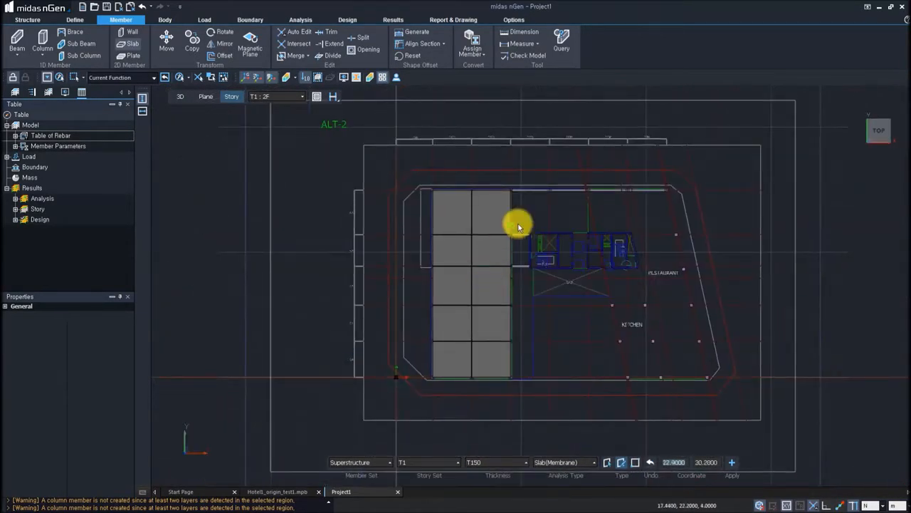
scroll(519, 226, "up", 4)
scroll(513, 231, "up", 2)
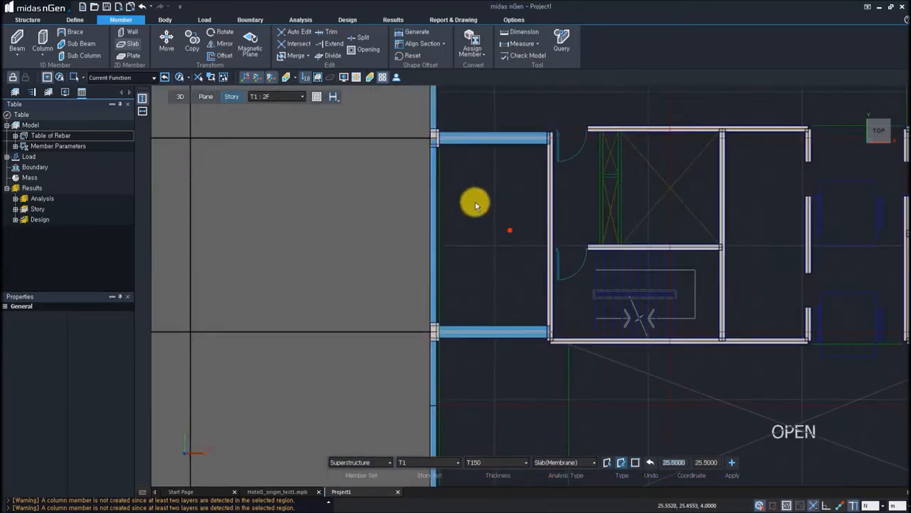
left_click(432, 138)
left_click(431, 331)
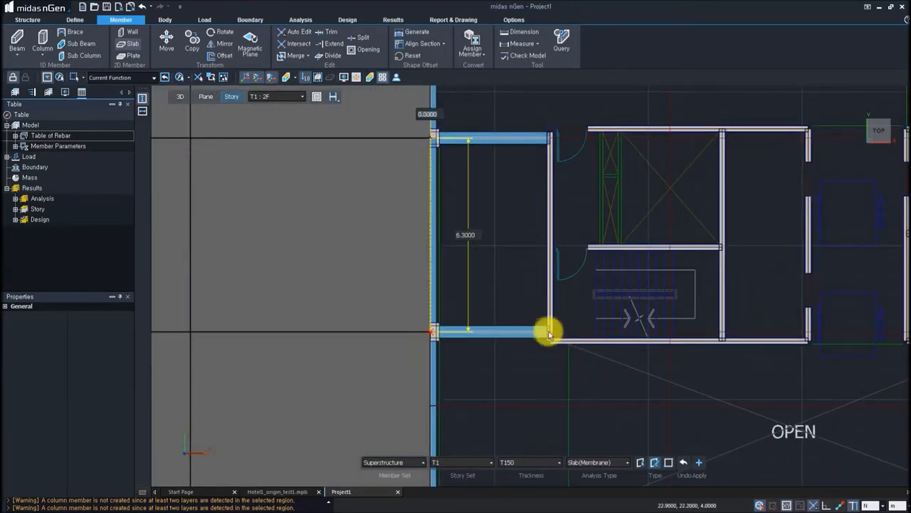
left_click(551, 332)
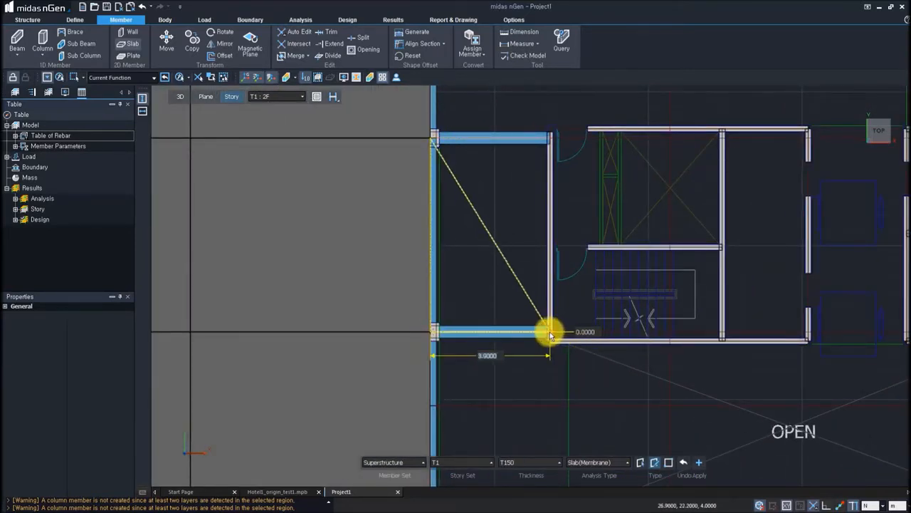
left_click(549, 137)
right_click(549, 137)
Inspect the 2F slabs in 3D, from the bay beside the core to the outer corner of the convention area
middle_click_drag(444, 272, 499, 193)
middle_click_drag(706, 279, 839, 285)
scroll(600, 309, "down", 2)
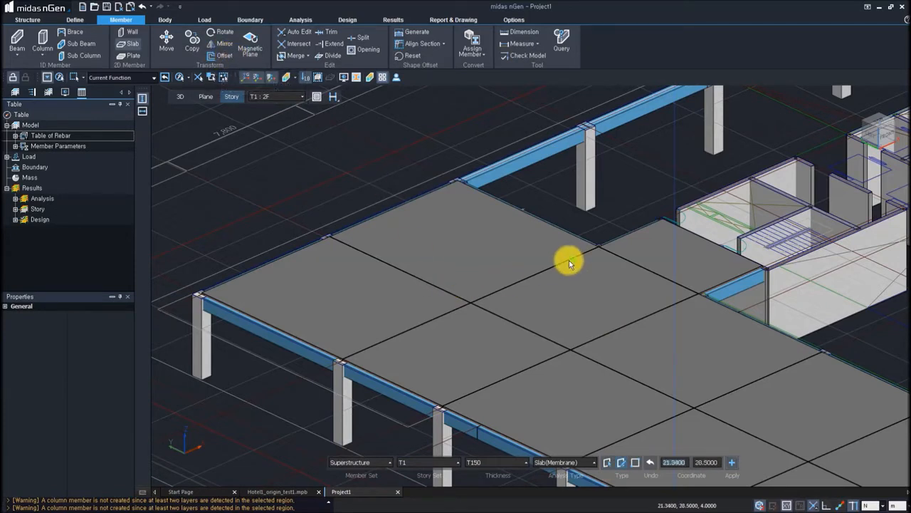
key("Escape")
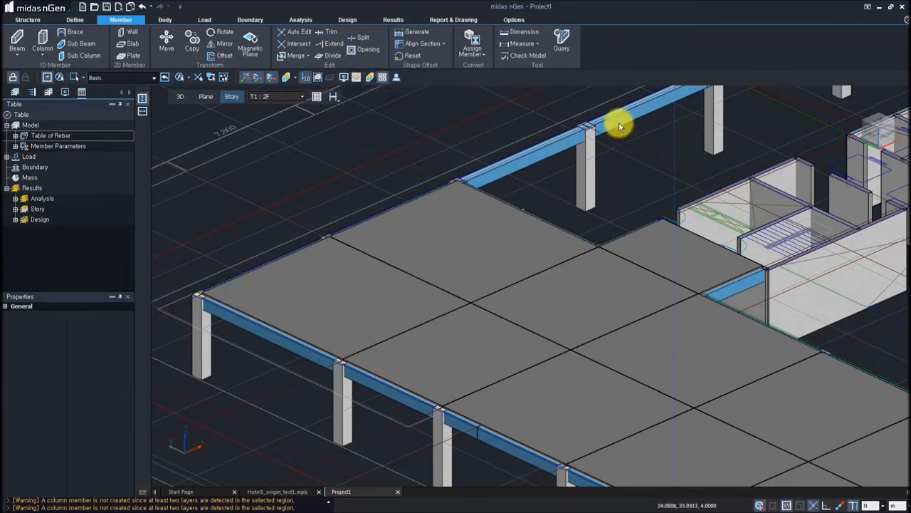
middle_click_drag(314, 244, 291, 267)
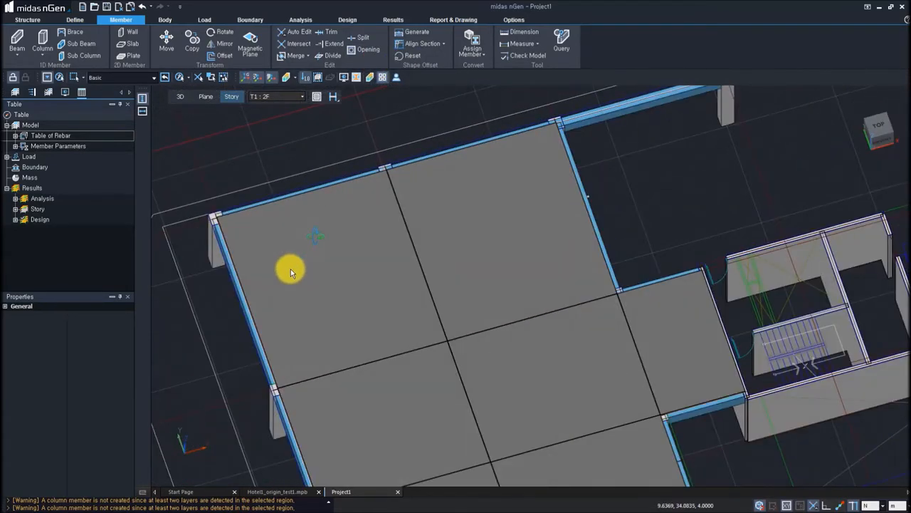
scroll(349, 236, "up", 5)
scroll(424, 246, "up", 3)
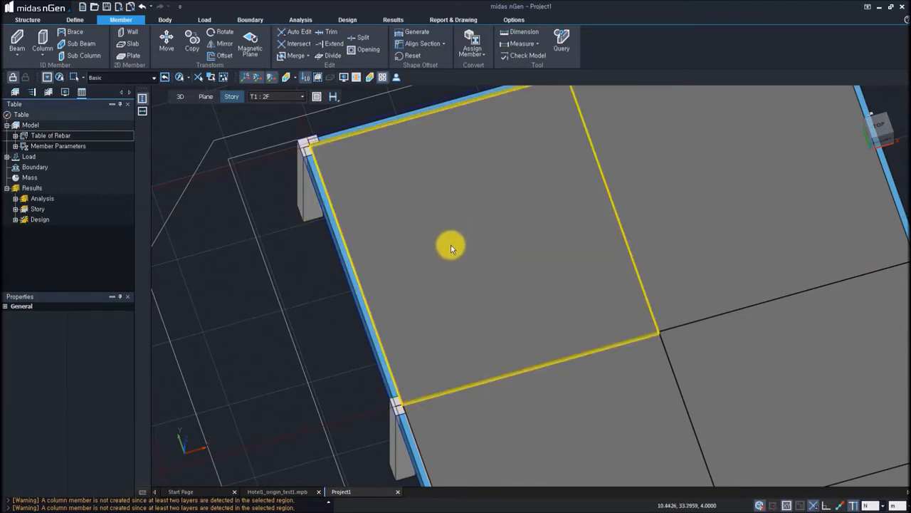
scroll(494, 265, "down", 1)
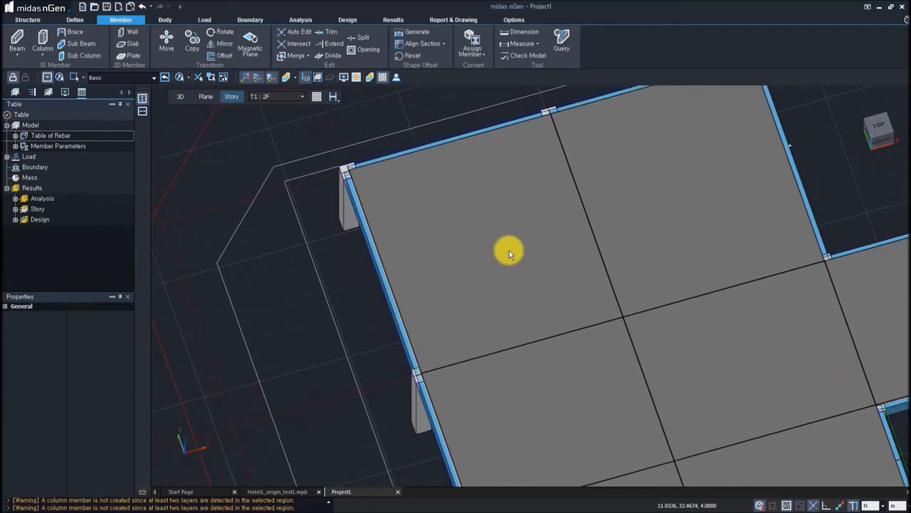
middle_click_drag(509, 250, 434, 300)
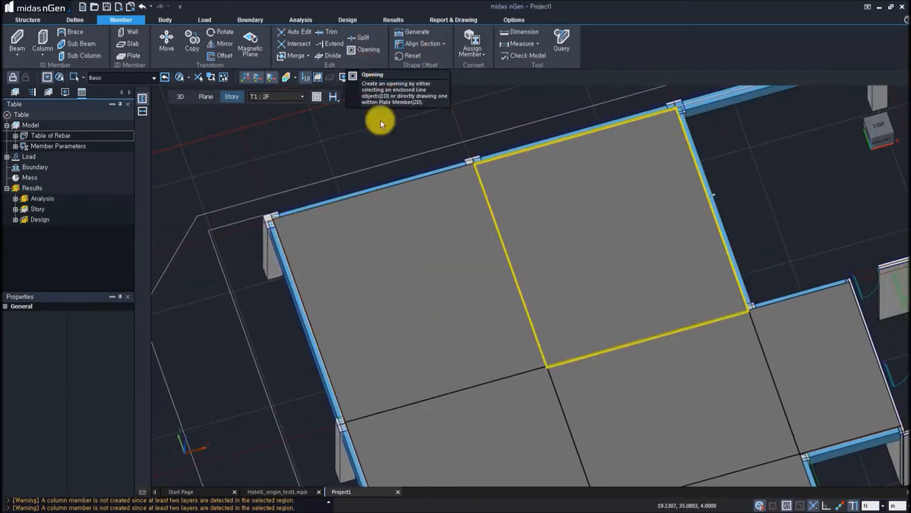
Cut a freely drawn four-sided opening about 4 m wide into the 2F corner slab at the hall end of the convention area
left_click(391, 290)
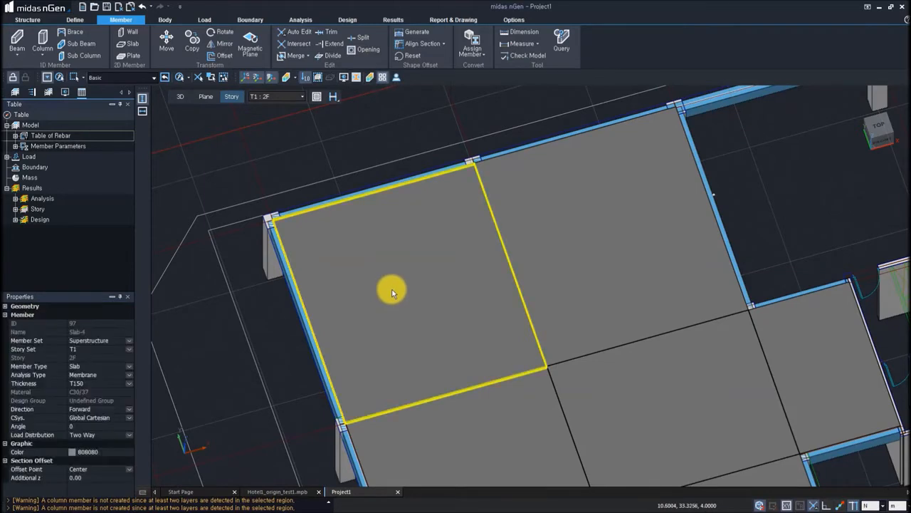
left_click(367, 51)
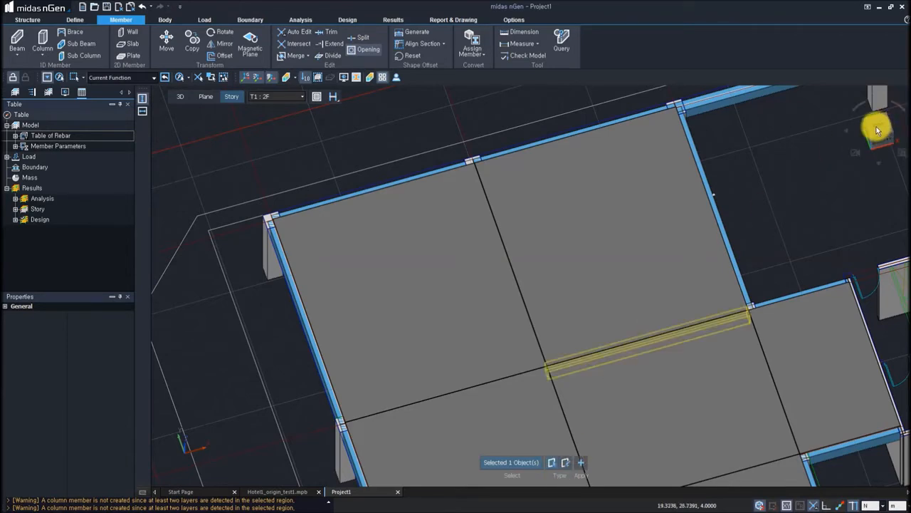
right_click(565, 207)
left_click(563, 173)
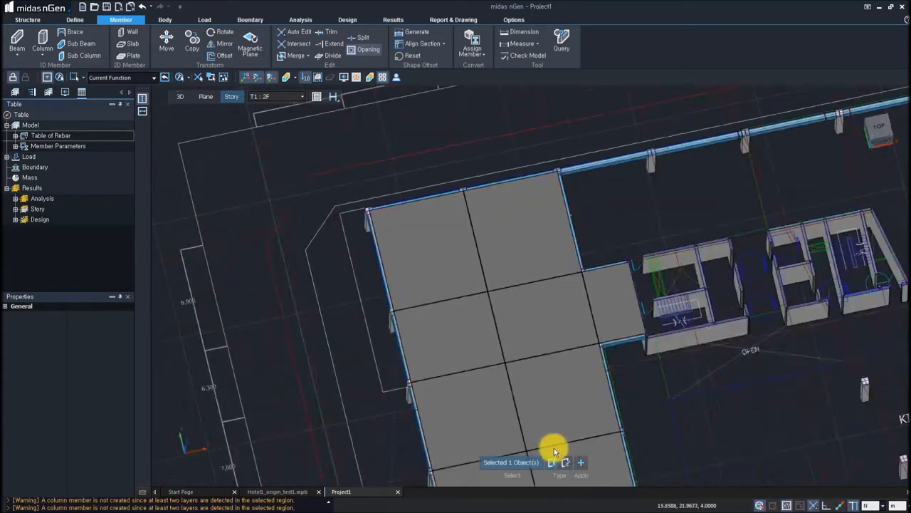
left_click(567, 462)
scroll(448, 200, "up", 5)
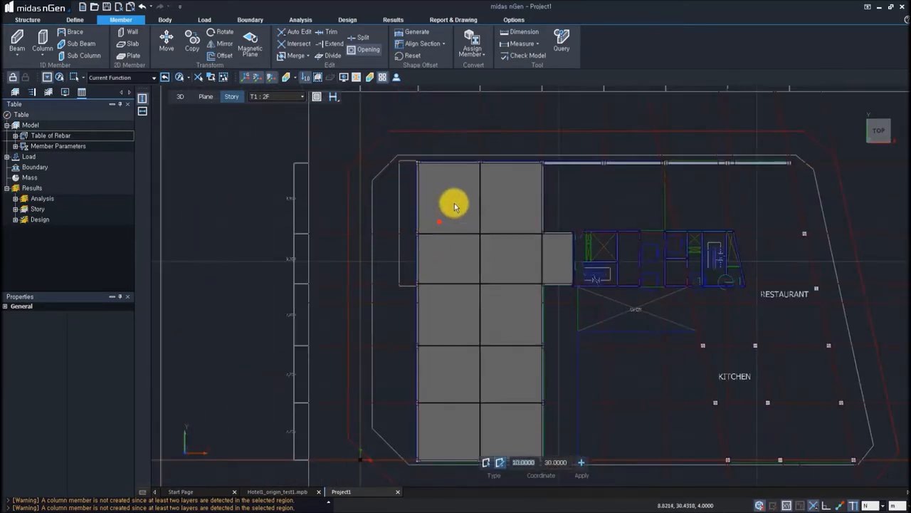
left_click(410, 170)
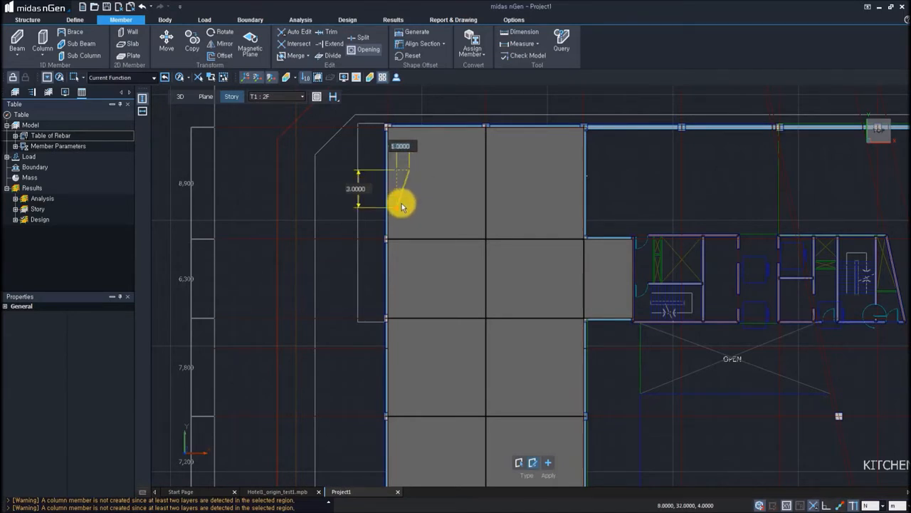
left_click(401, 206)
left_click(443, 218)
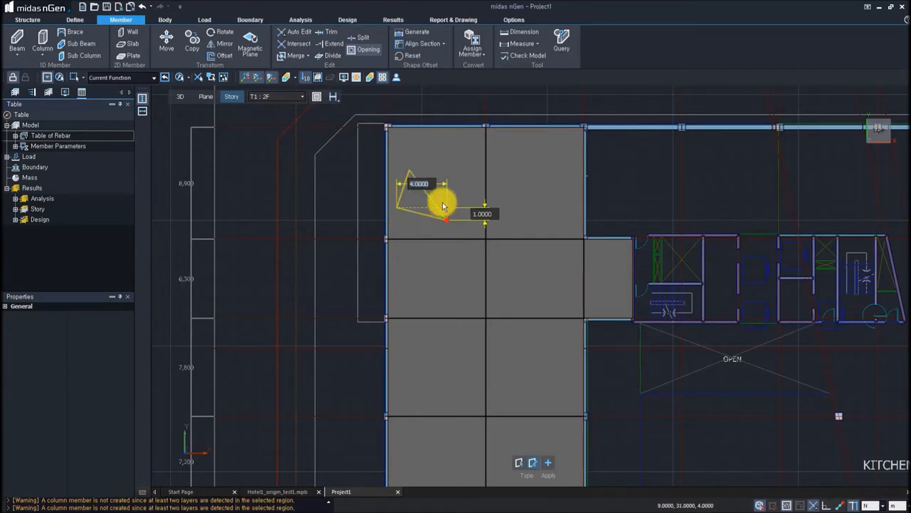
left_click(450, 197)
key("Return")
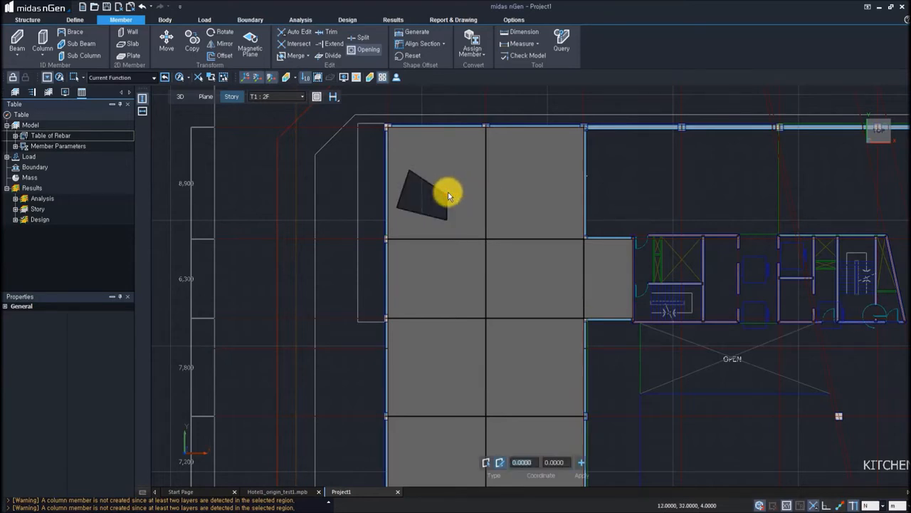
Examine the shape and position of the four-sided opening in the corner slab from a tilted close-up view
middle_click_drag(452, 197, 449, 203, "ctrl")
scroll(420, 206, "up", 5)
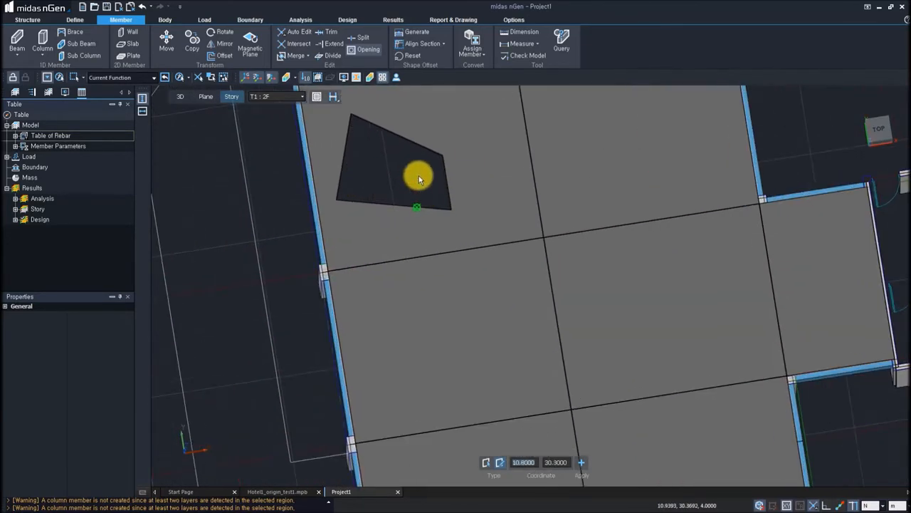
scroll(477, 305, "up", 2)
middle_click_drag(476, 305, 514, 376)
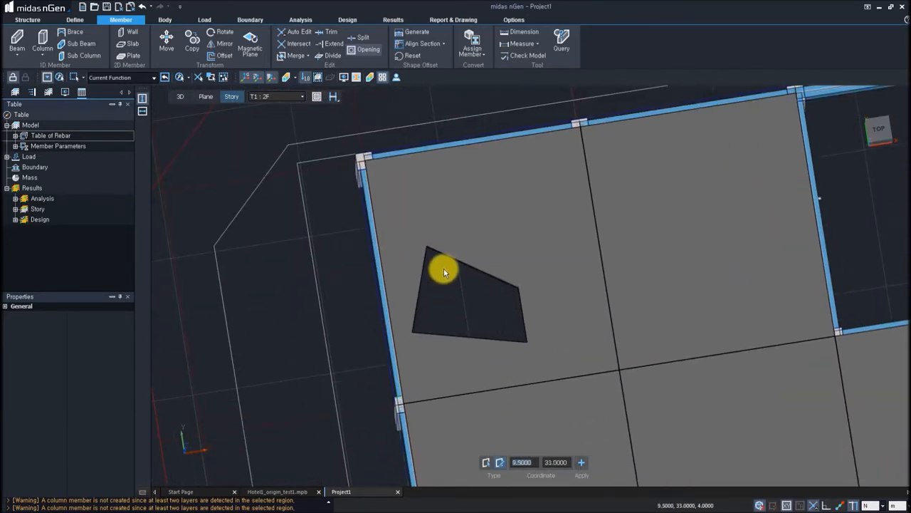
left_click(499, 347)
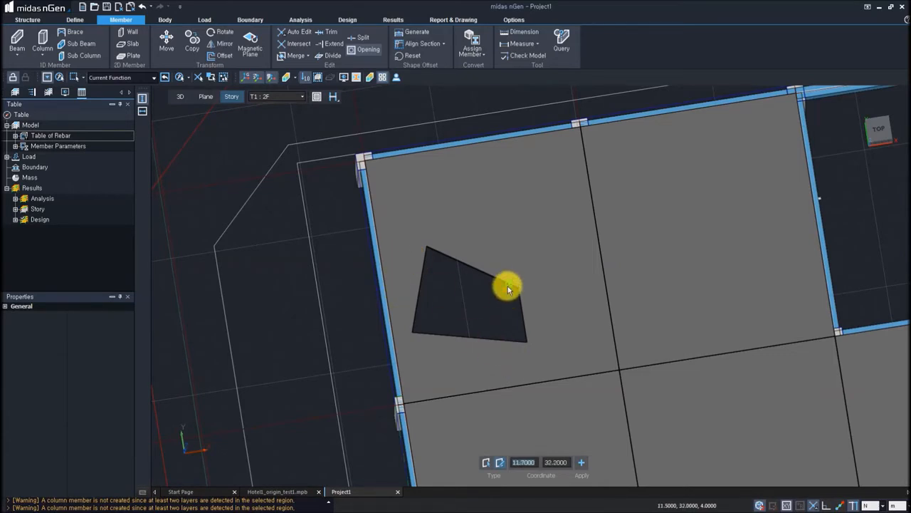
left_click(474, 281)
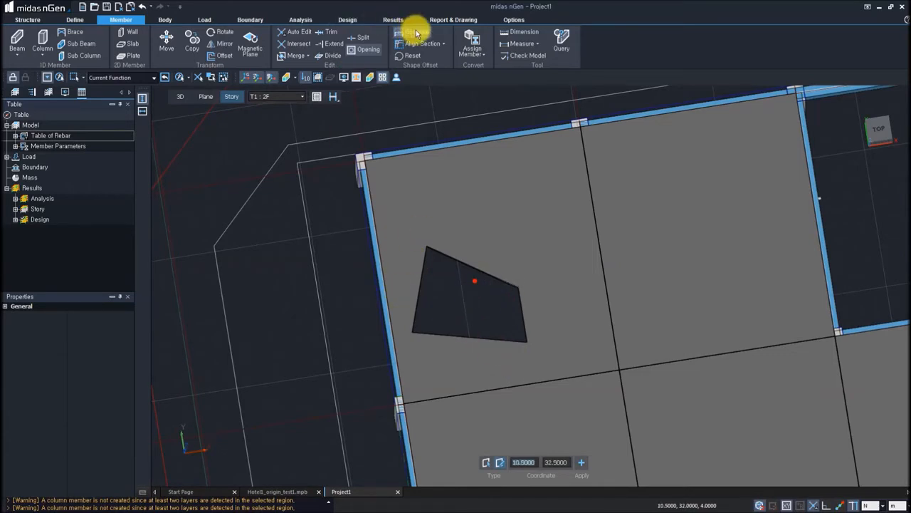
Dimension the opening's edge that faces the slab's outer beam, placing the dimension between that edge and the beam
left_click(520, 32)
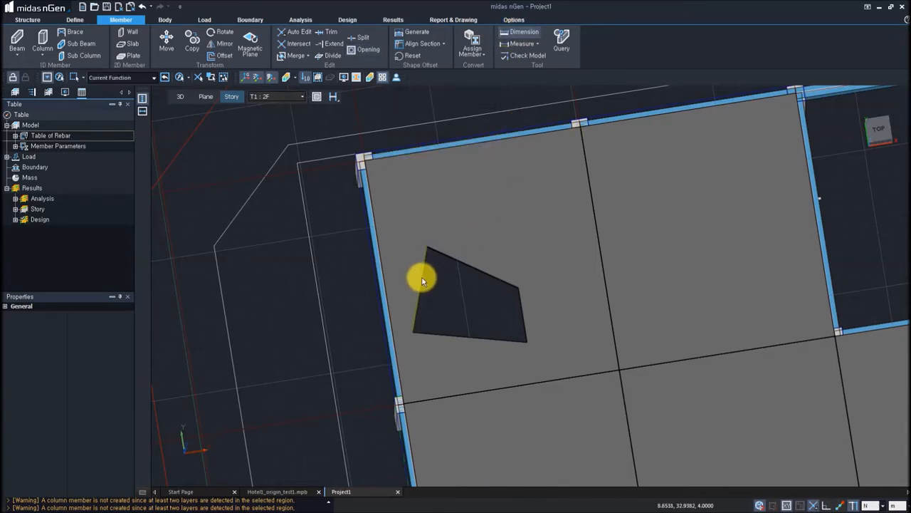
left_click(421, 281)
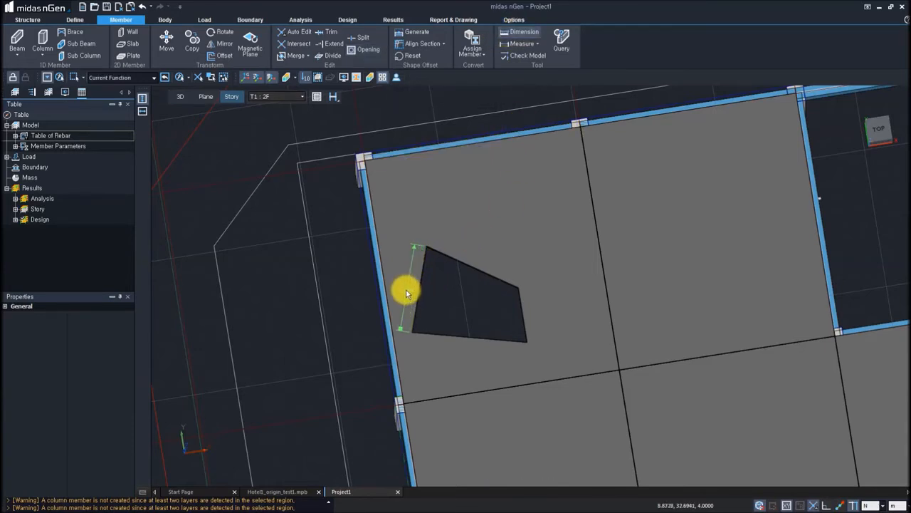
left_click(407, 293)
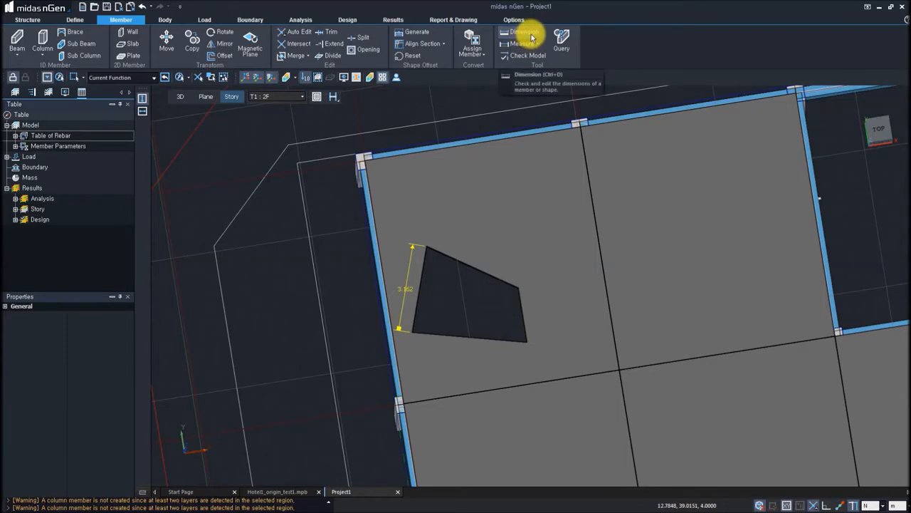
Set the length of the opening's edge facing the outer beam to 4 m
left_click(409, 285)
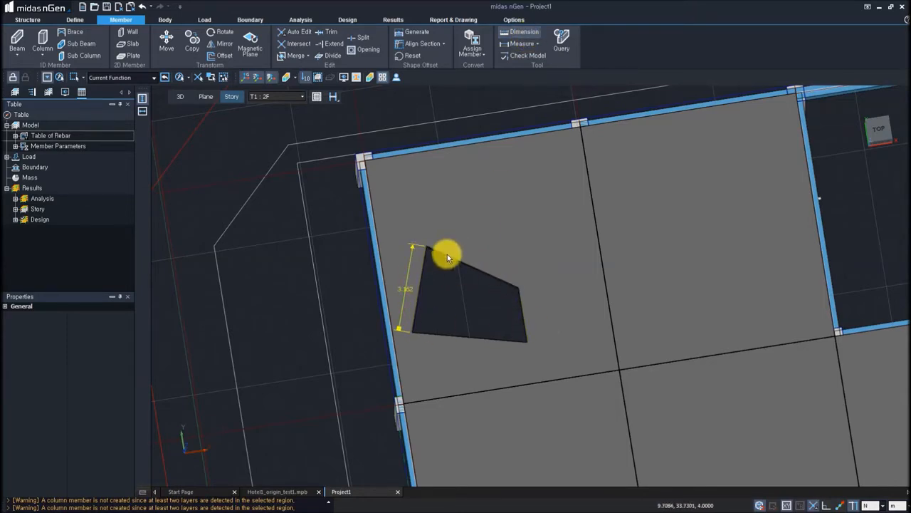
left_click(451, 311)
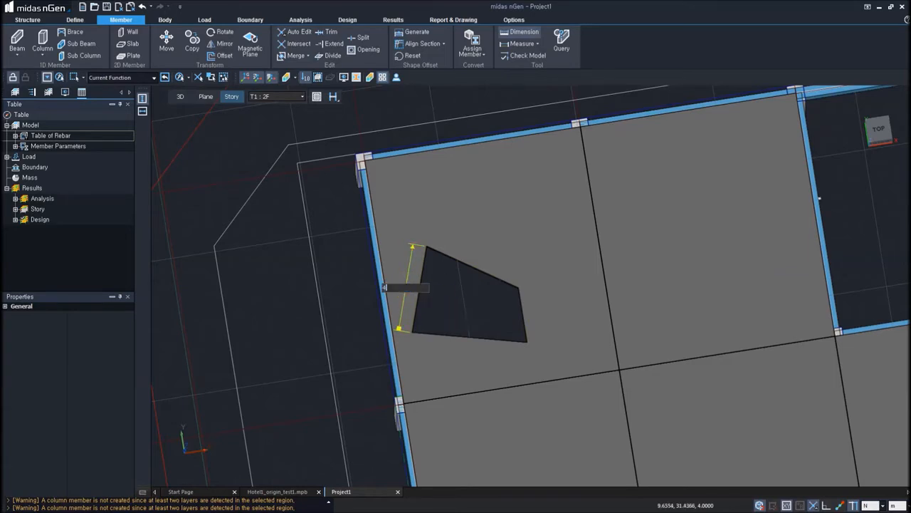
type("4")
key("Return")
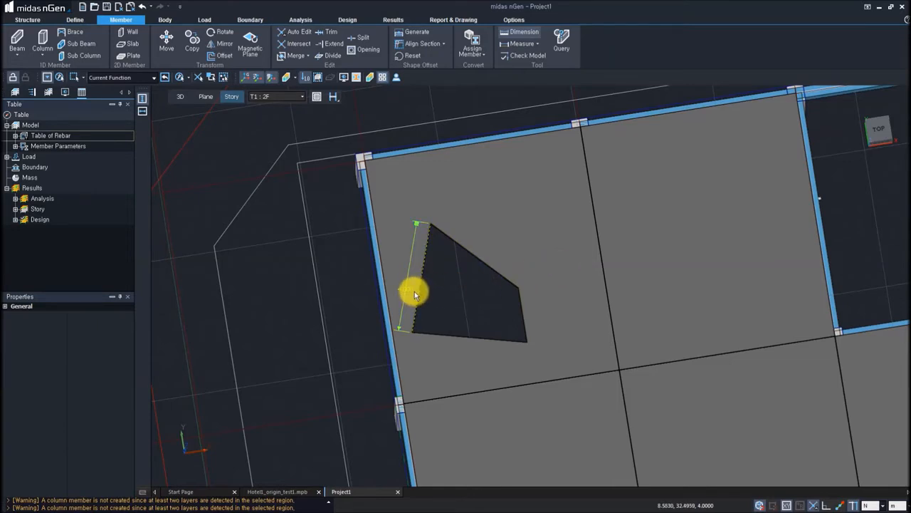
Measure the lengths of all four edges of the opening in the 2F corner slab
left_click(534, 44)
left_click(527, 57)
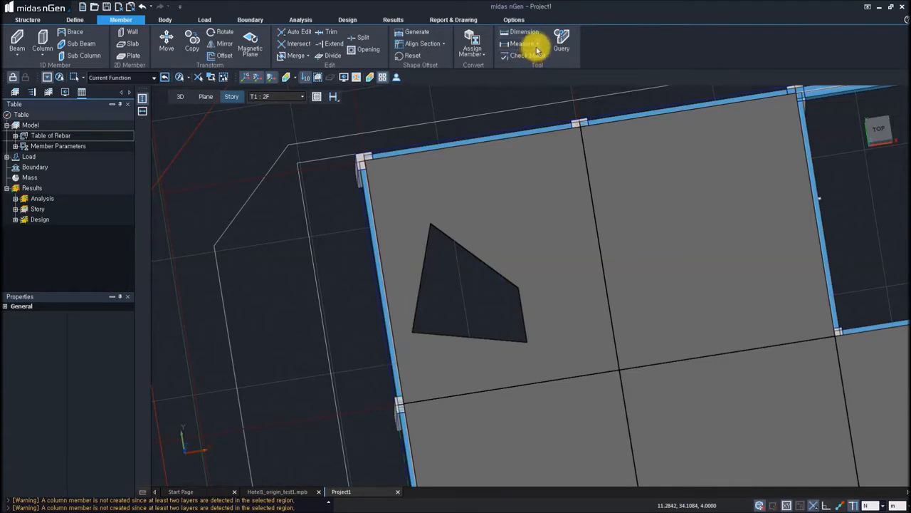
left_click(539, 48)
left_click(523, 56)
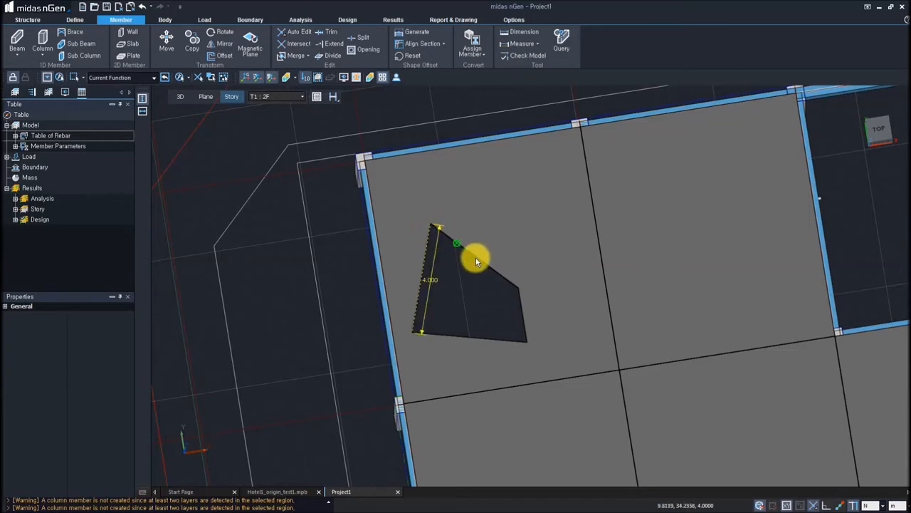
left_click(431, 227)
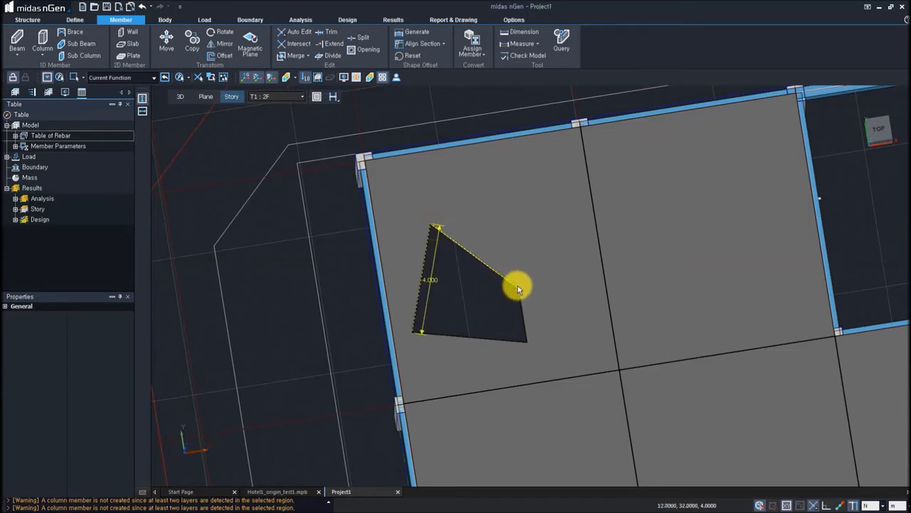
left_click(514, 292)
left_click(525, 341)
left_click(525, 340)
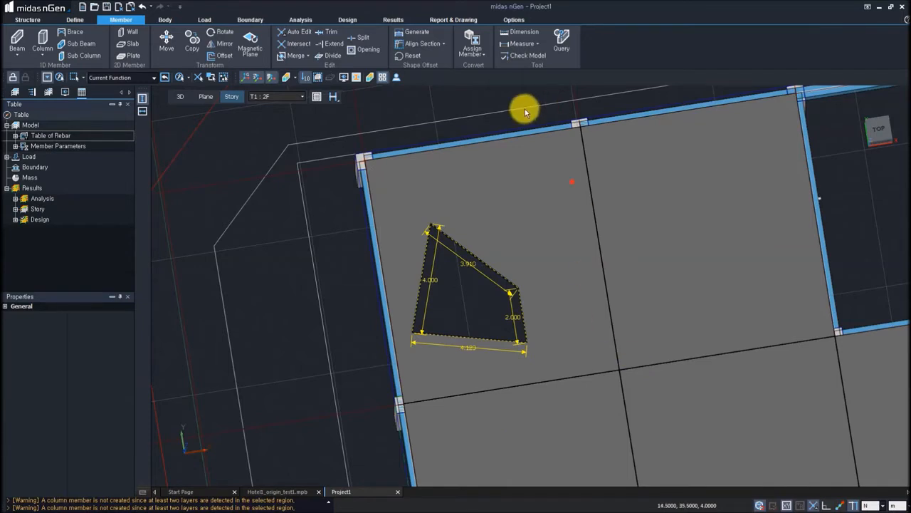
left_click(527, 54)
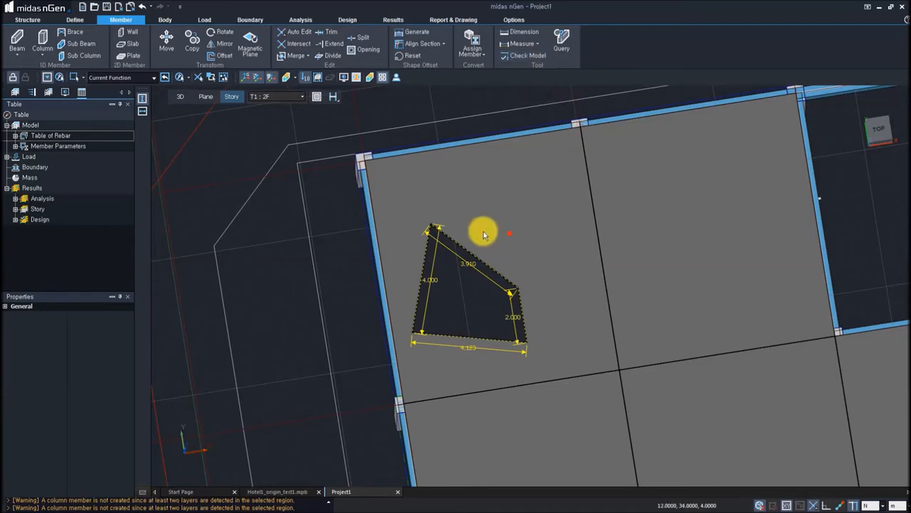
Examine the measured opening in 3D, from the surrounding slab bays to a close-up of the corner slab
middle_click_drag(482, 273, 523, 261)
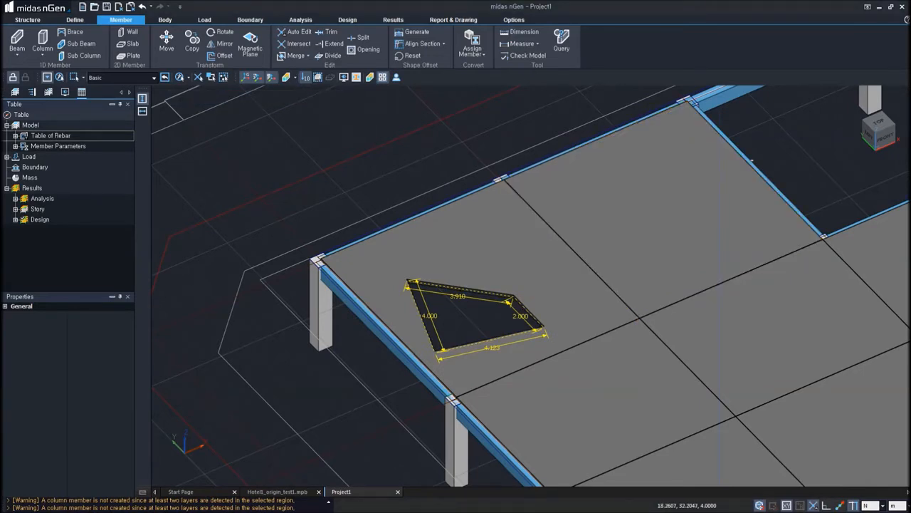
scroll(553, 258, "down", 5)
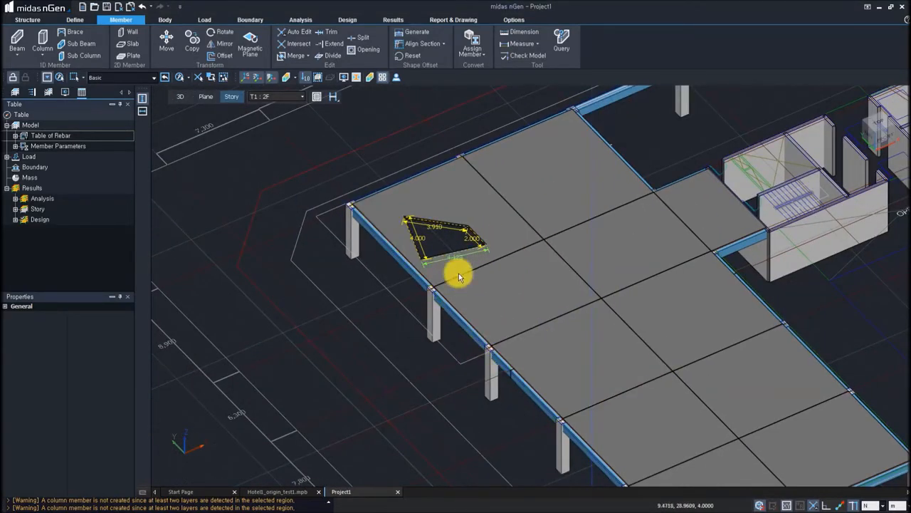
middle_click_drag(459, 273, 456, 304)
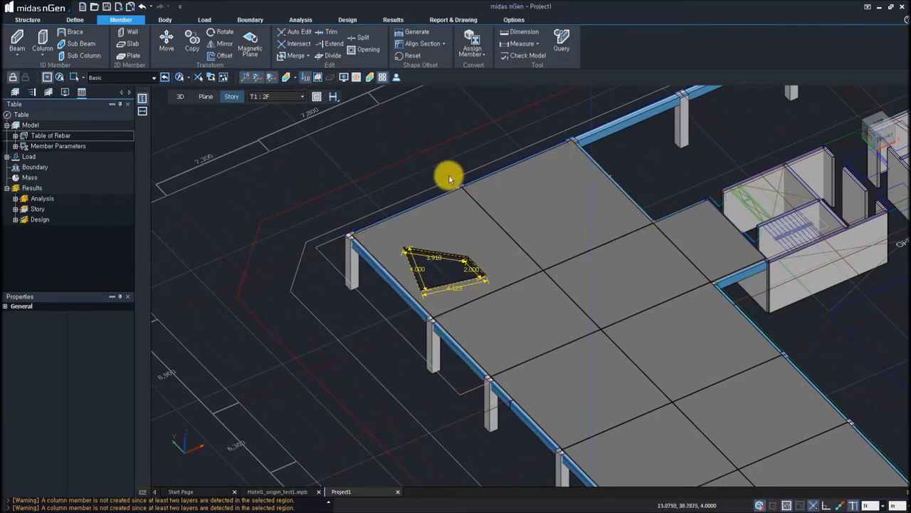
middle_click_drag(448, 174, 403, 196)
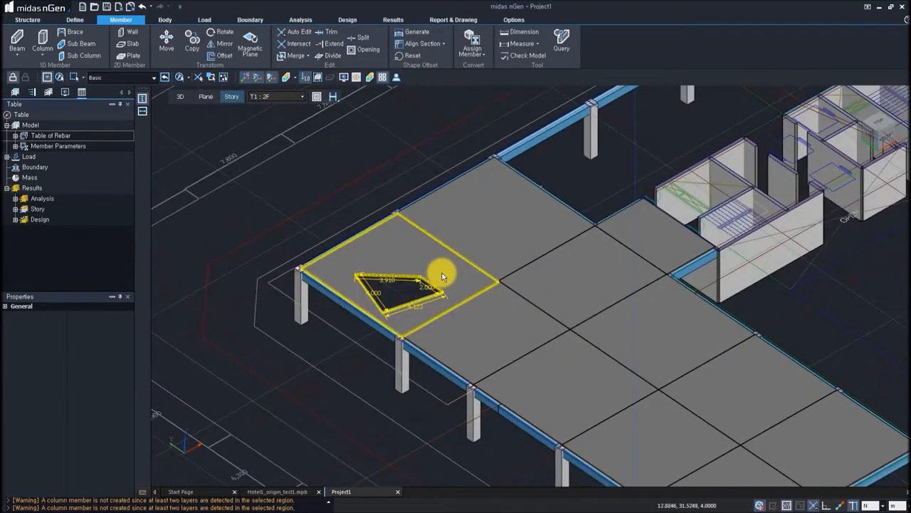
right_click(439, 276)
scroll(332, 318, "up", 3)
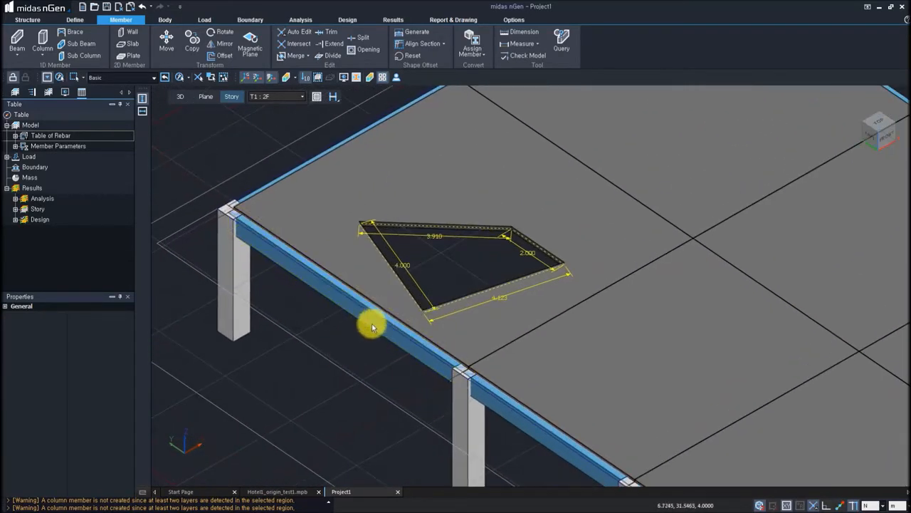
Switch the working story to 1F and clear all distance measurements
left_click(289, 96)
left_click(257, 106)
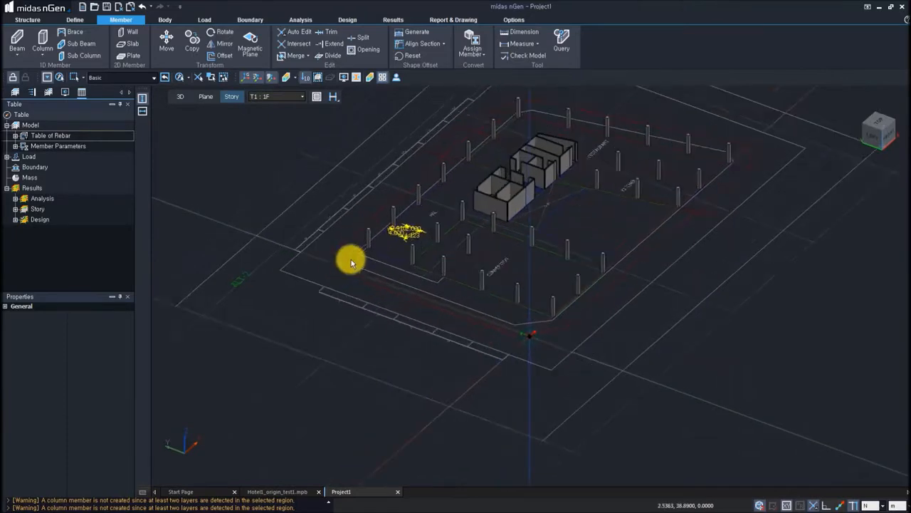
scroll(374, 228, "up", 8)
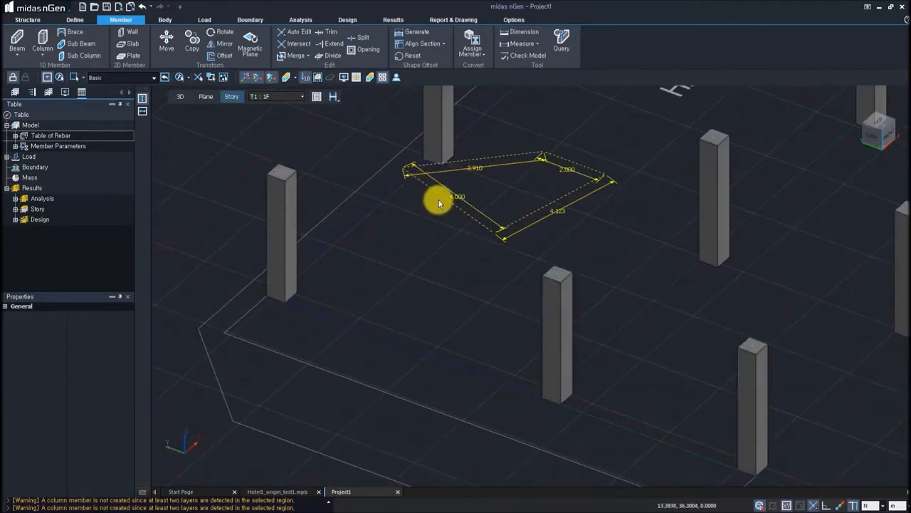
left_click(429, 156)
left_click(537, 44)
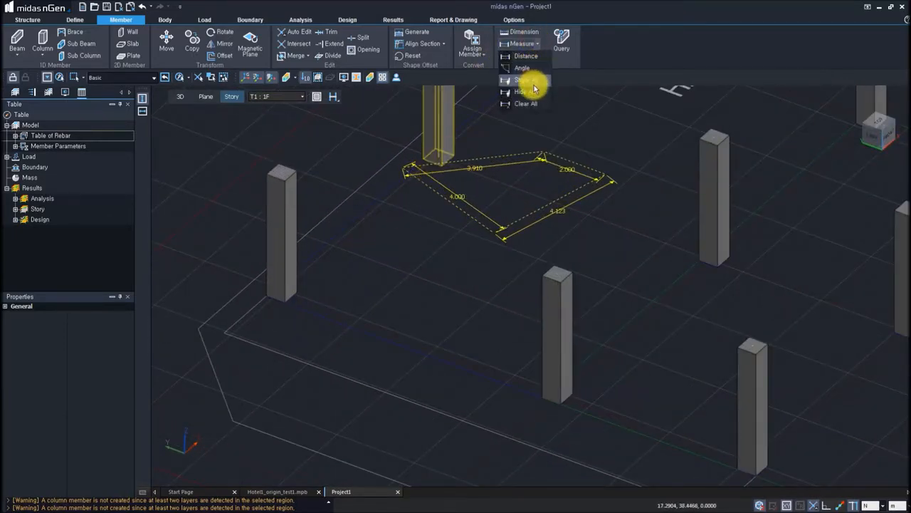
left_click(533, 101)
middle_click_drag(353, 251, 413, 310)
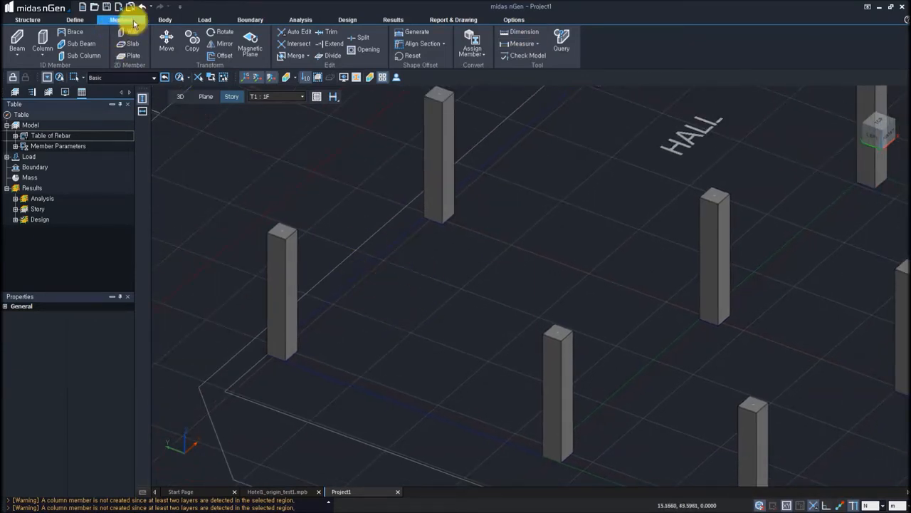
Place a single SB 400x600 column, 4 m high, on the outer grid line between the hall-end corner column and its neighbour
left_click(43, 43)
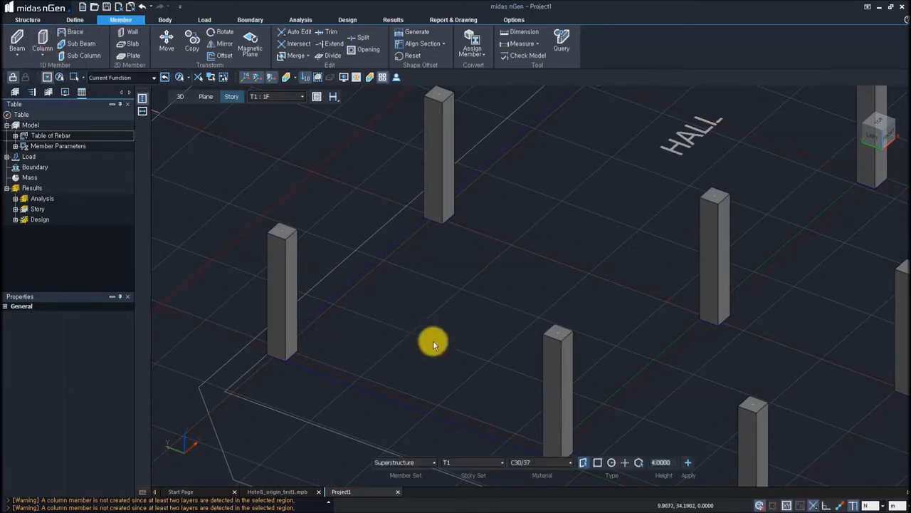
left_click(625, 463)
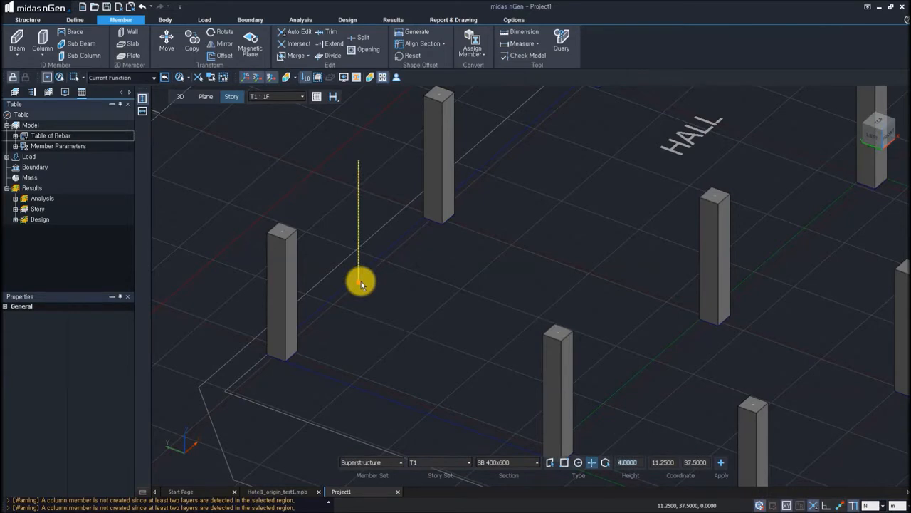
left_click(361, 285)
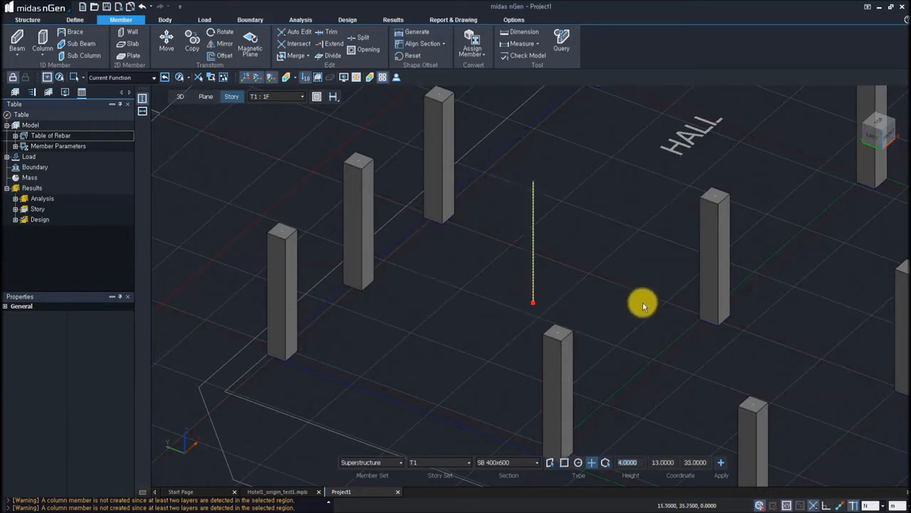
key("Escape")
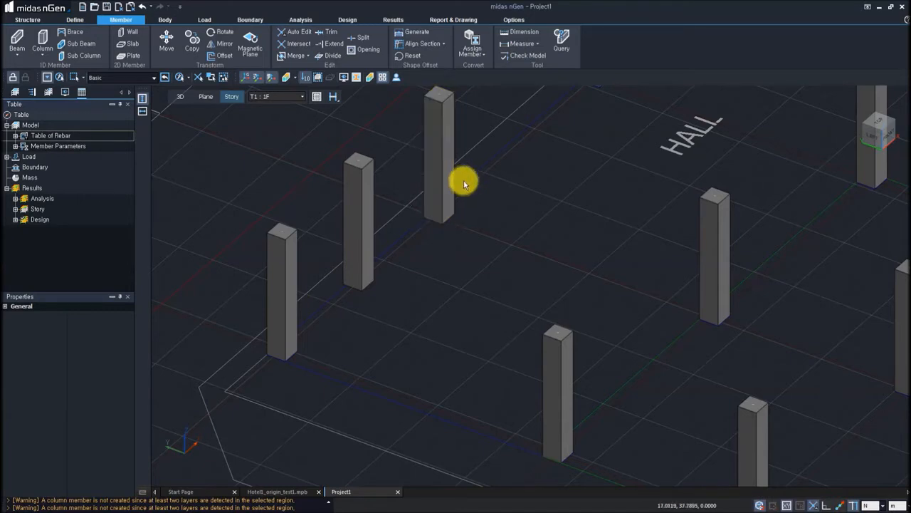
Copy the SB 600x600 edge column beside the new column about 3.9 m inward along the grid line
left_click(450, 168)
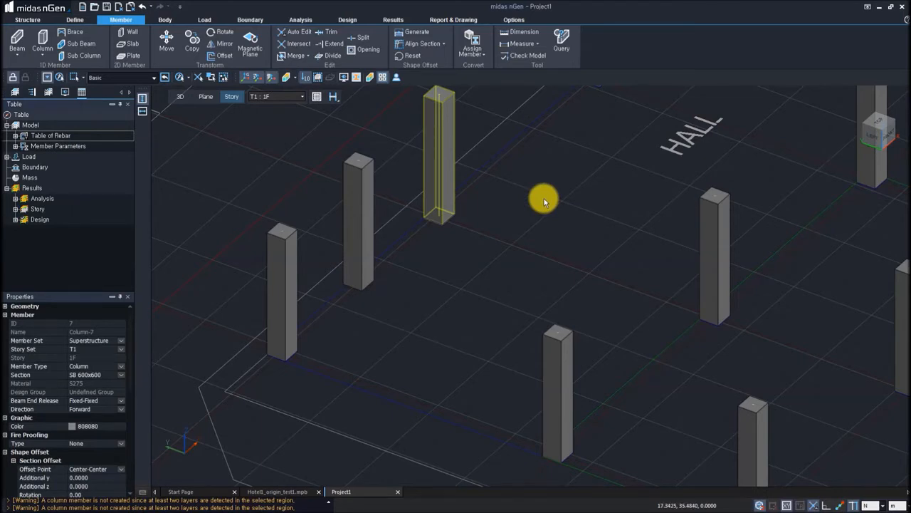
key("ctrl+c")
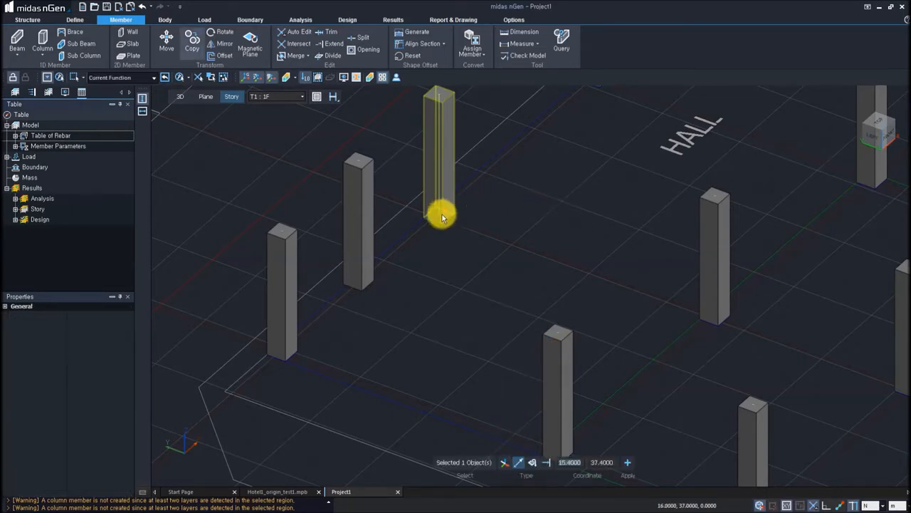
left_click(440, 217)
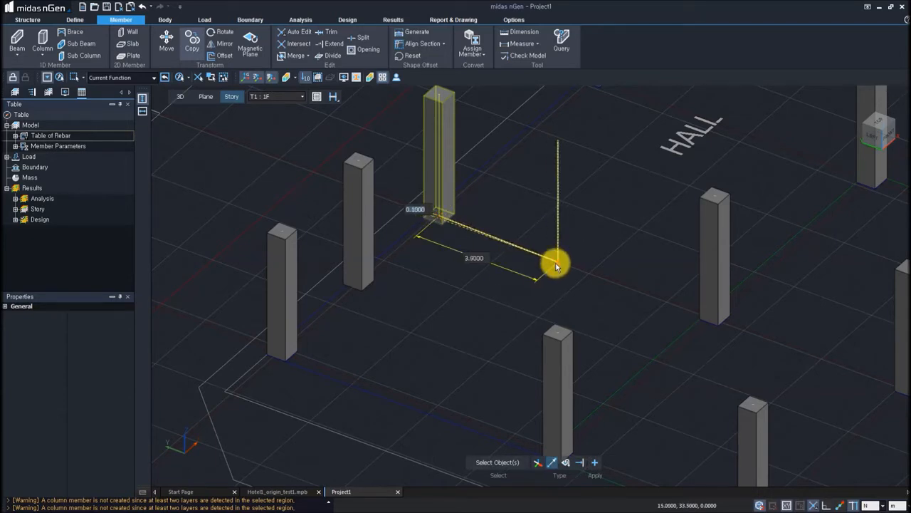
left_click(556, 262)
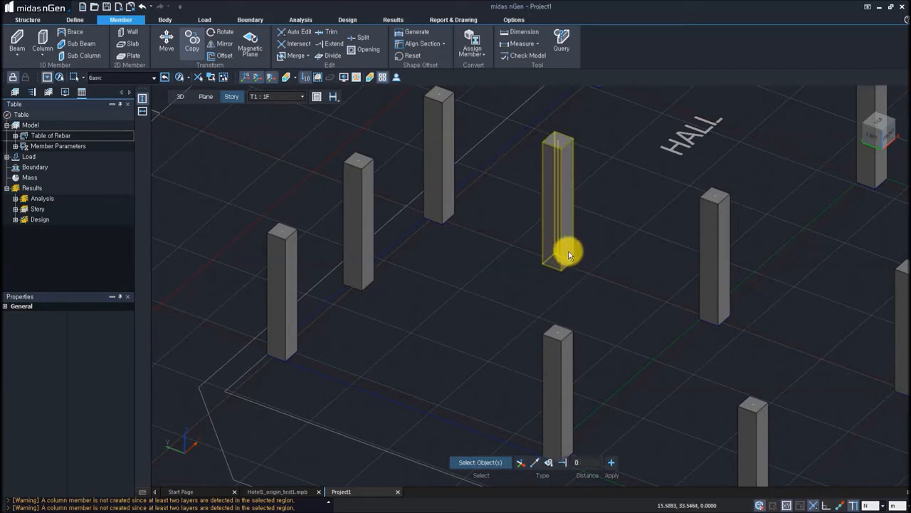
key("Escape")
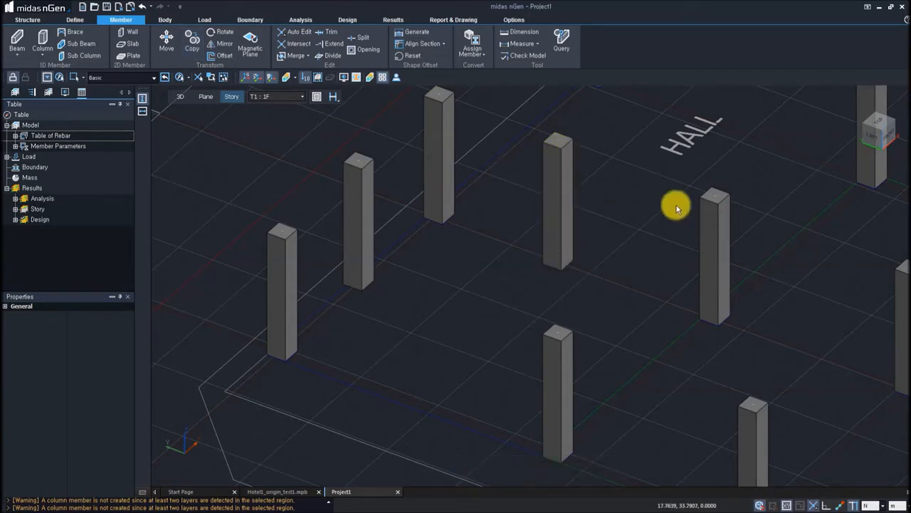
Move the copied column off the grid line to near the centre of the corner bay
left_click(556, 206)
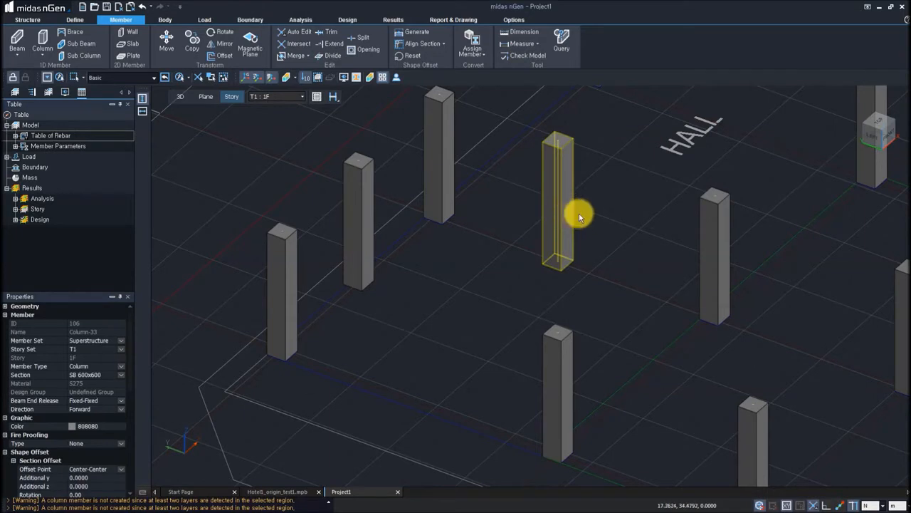
left_click(561, 203)
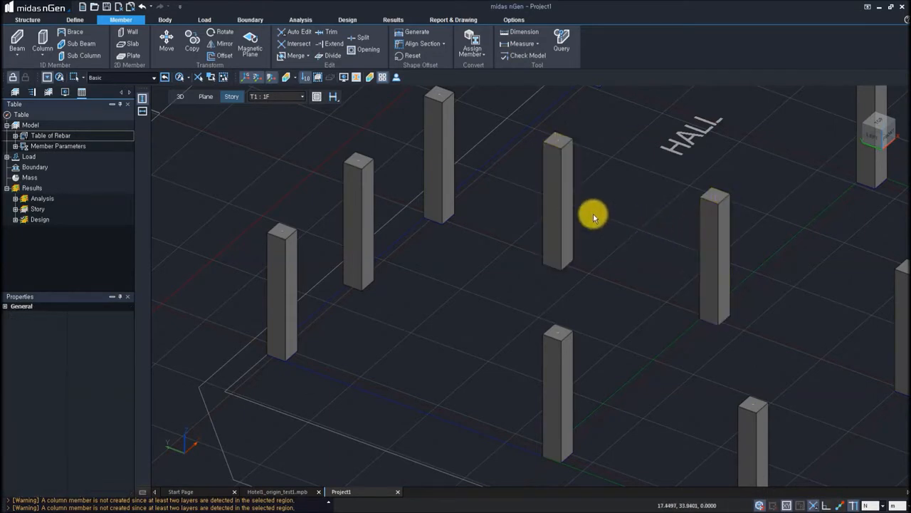
left_click(563, 207)
middle_click_drag(579, 268, 473, 339)
left_click(458, 264)
middle_click_drag(253, 322, 351, 315)
left_click(553, 271)
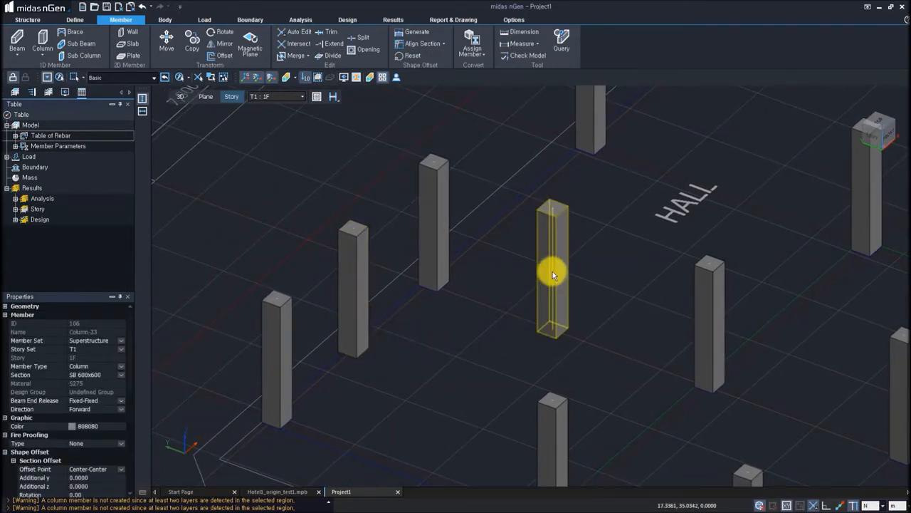
key("m")
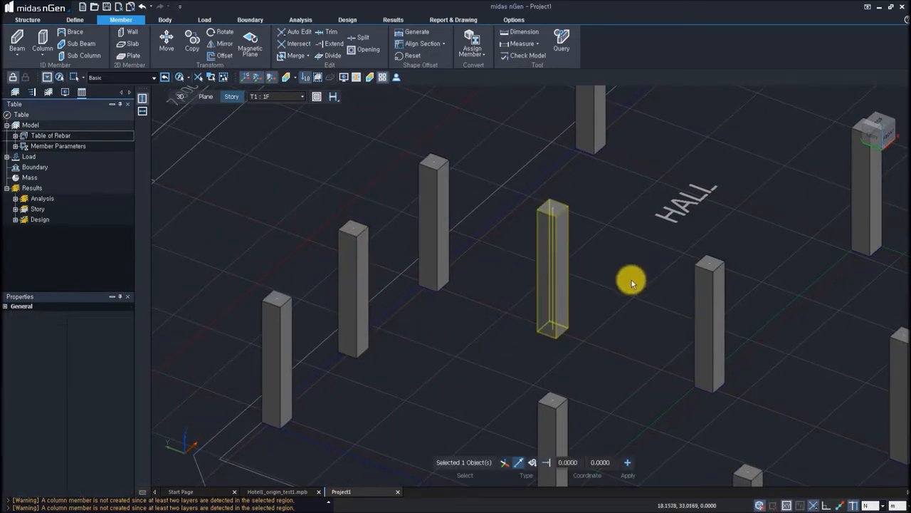
left_click(555, 334)
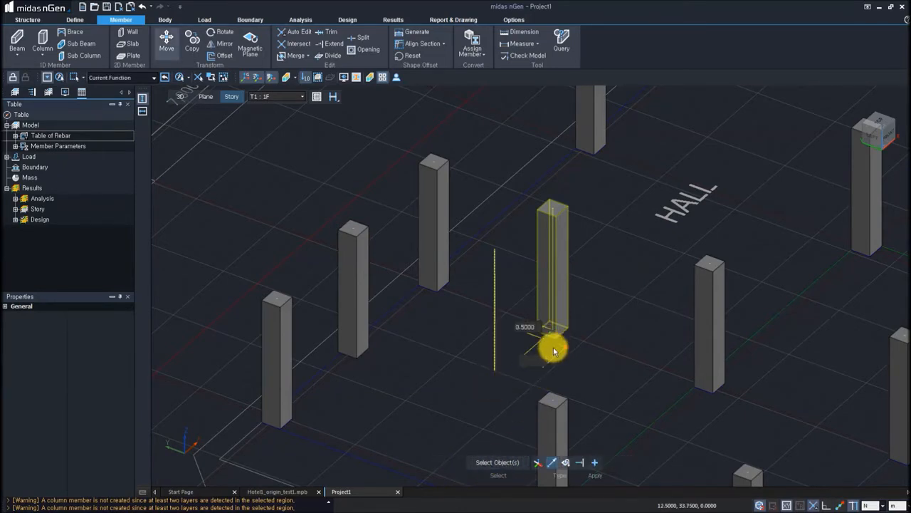
left_click(469, 401)
left_click(533, 392)
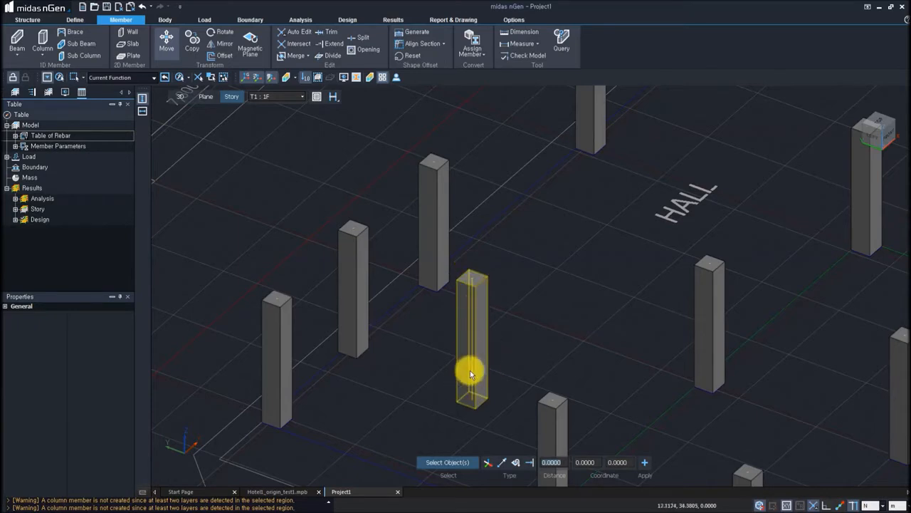
key("Escape")
Set the moved column's height to 6 m through its dimension
left_click(529, 35)
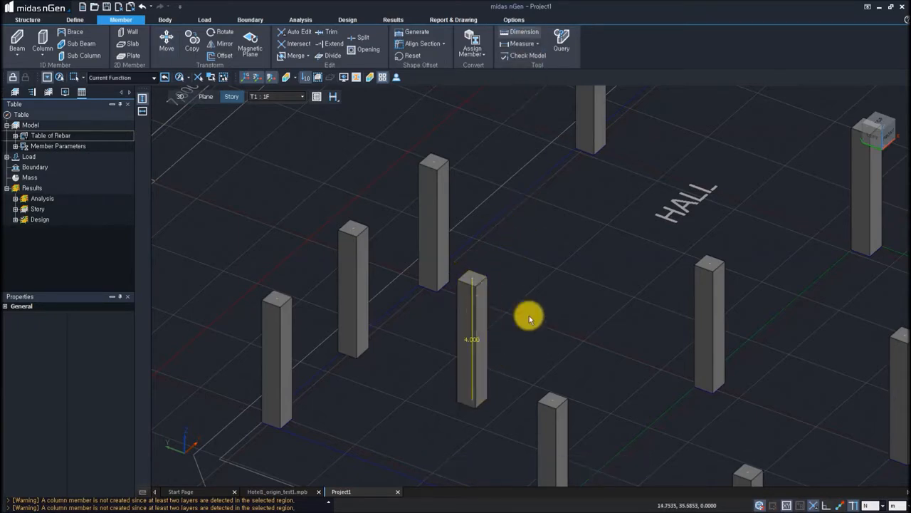
left_click(475, 343)
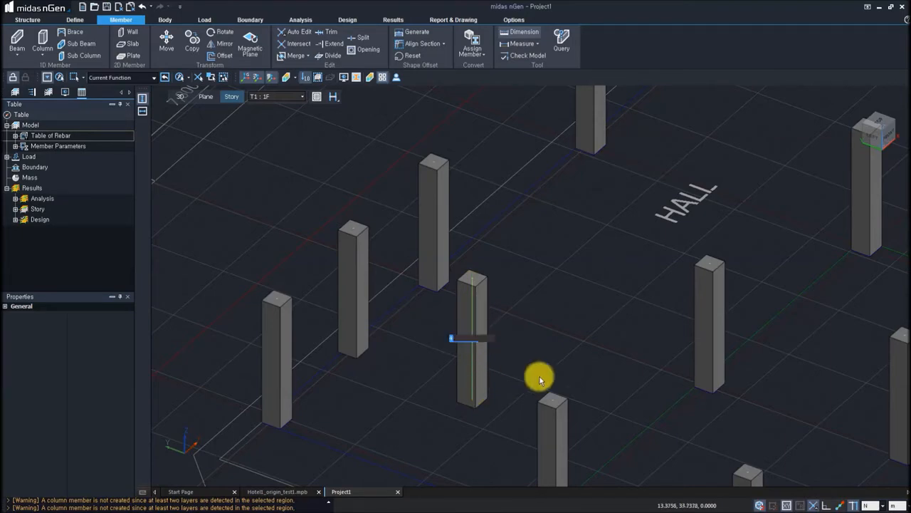
type("6")
key("Return")
mouse_move(518, 354)
middle_mouse_down()
mouse_move(527, 317)
mouse_move(539, 306)
mouse_move(562, 331)
mouse_move(535, 332)
mouse_move(558, 321)
middle_mouse_up()
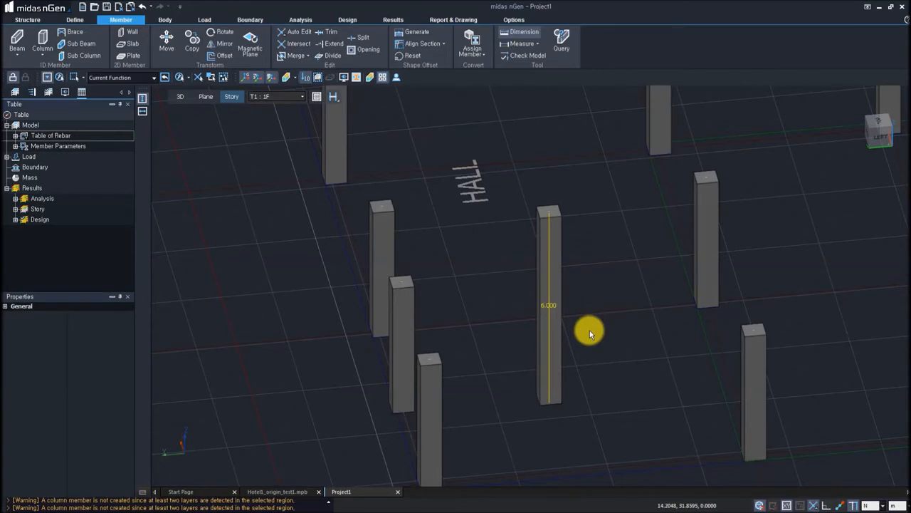
Set the beam section to UC 305x305x118 and try to start a beam from the outer edge column in the story view
mouse_move(588, 330)
middle_mouse_down()
mouse_move(621, 358)
mouse_move(605, 358)
mouse_move(618, 357)
middle_mouse_up()
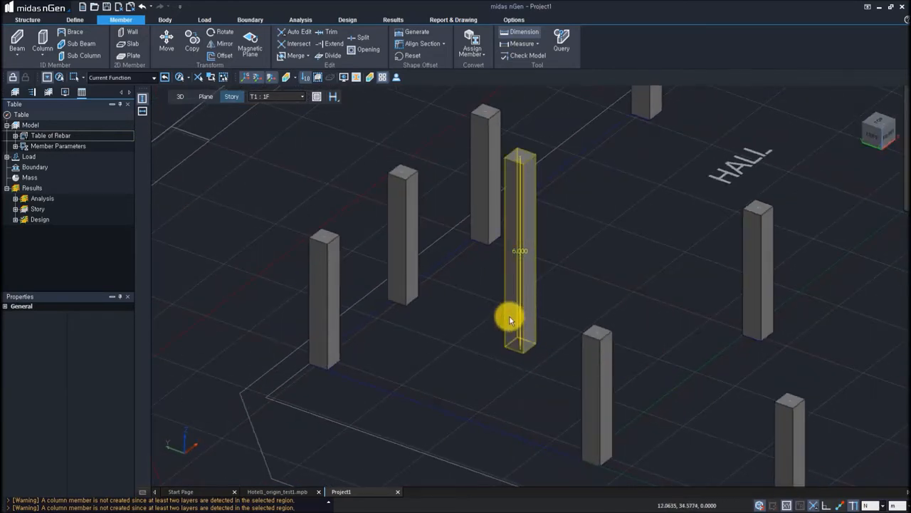
key("Escape")
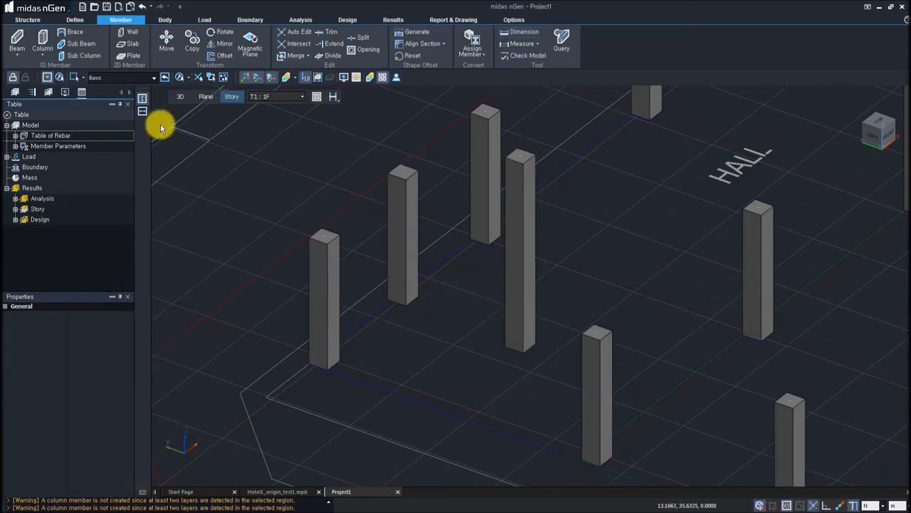
left_click(18, 57)
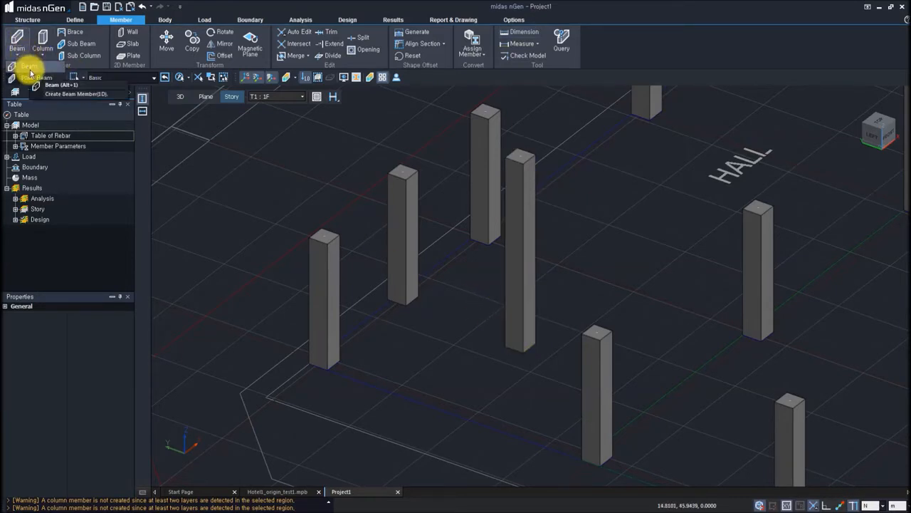
left_click(428, 348)
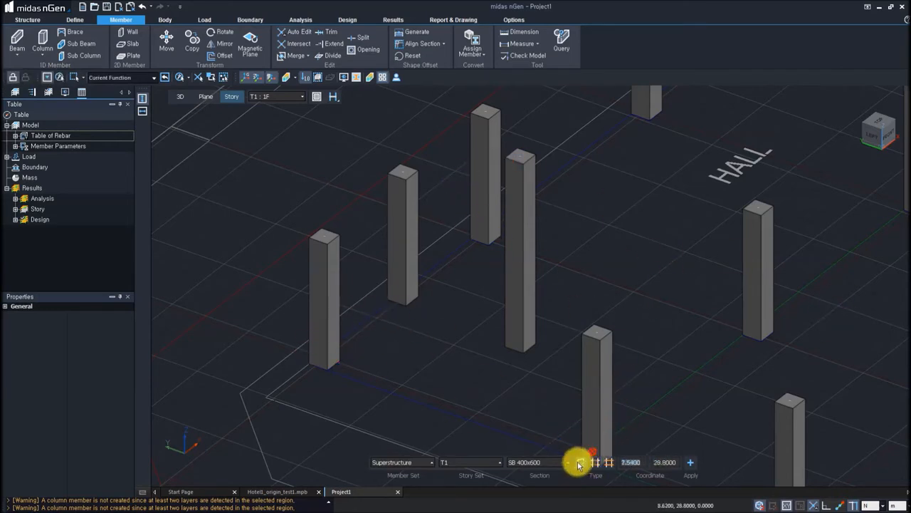
left_click(530, 462)
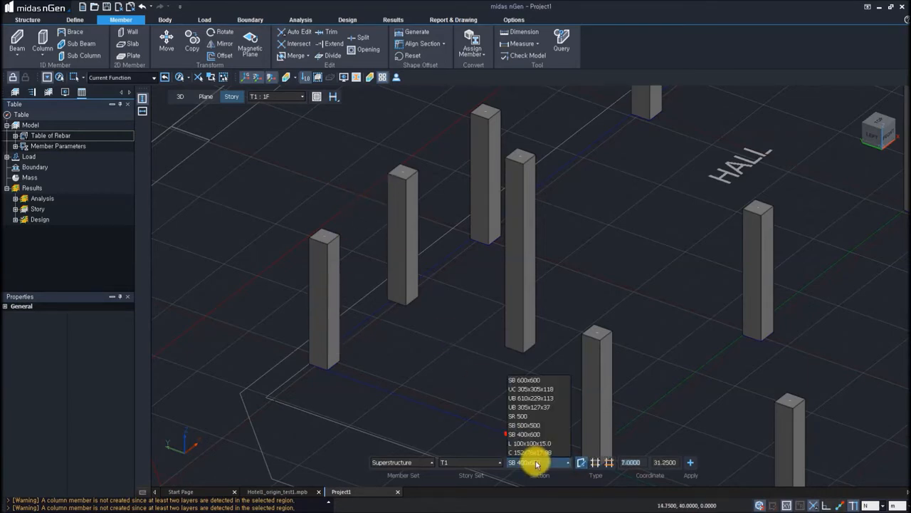
left_click(537, 389)
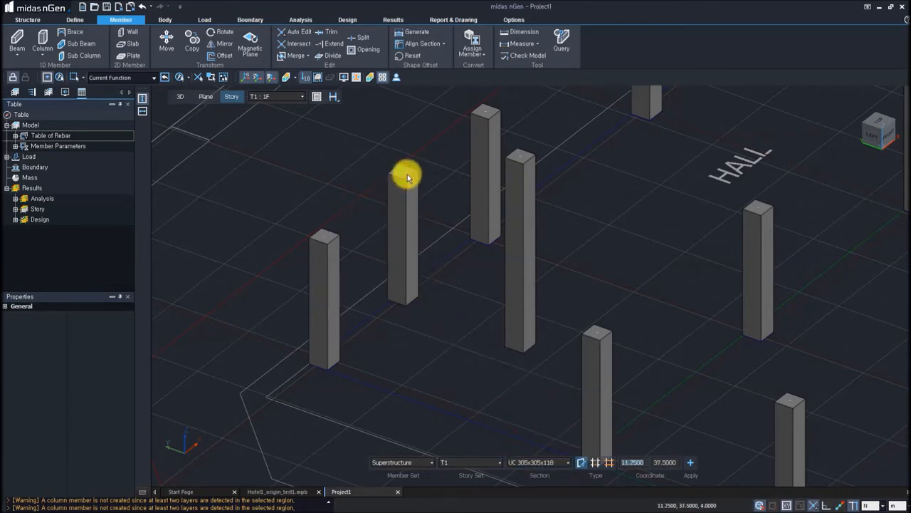
left_click(408, 177)
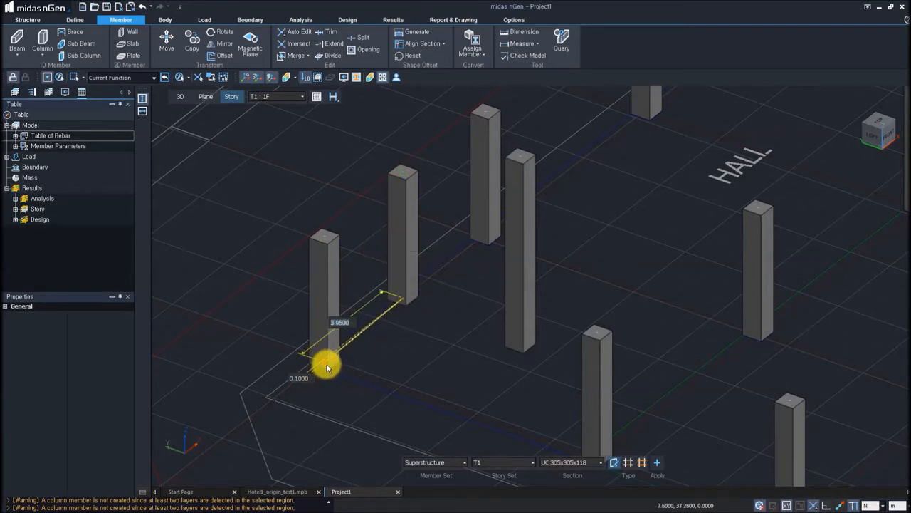
key("Escape")
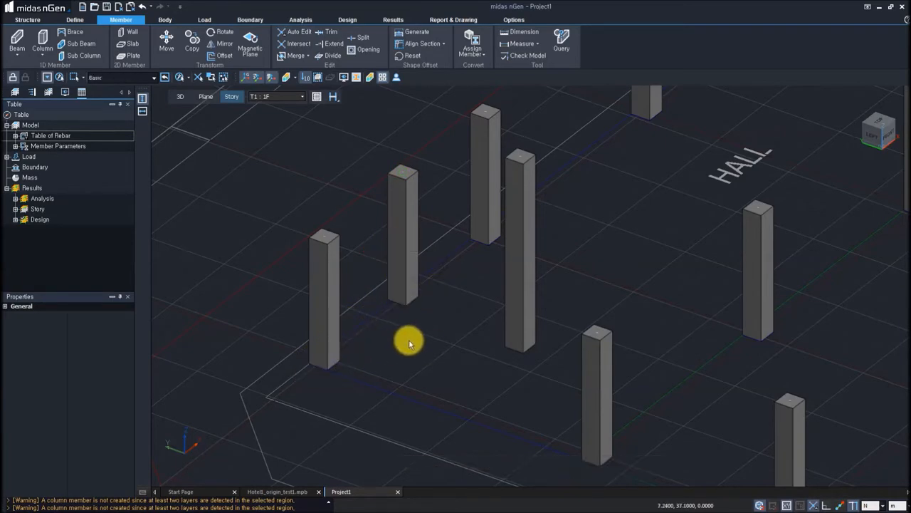
In the full 3D view, create an inclined UC 305x305x118 beam from the corner column's top to the base of the neighbouring column about 8.9 m away
left_click(182, 97)
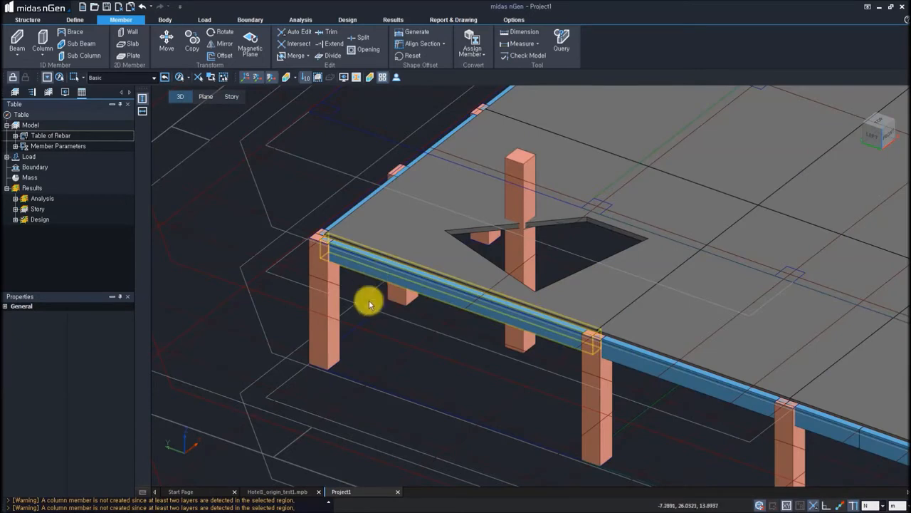
left_click(19, 43)
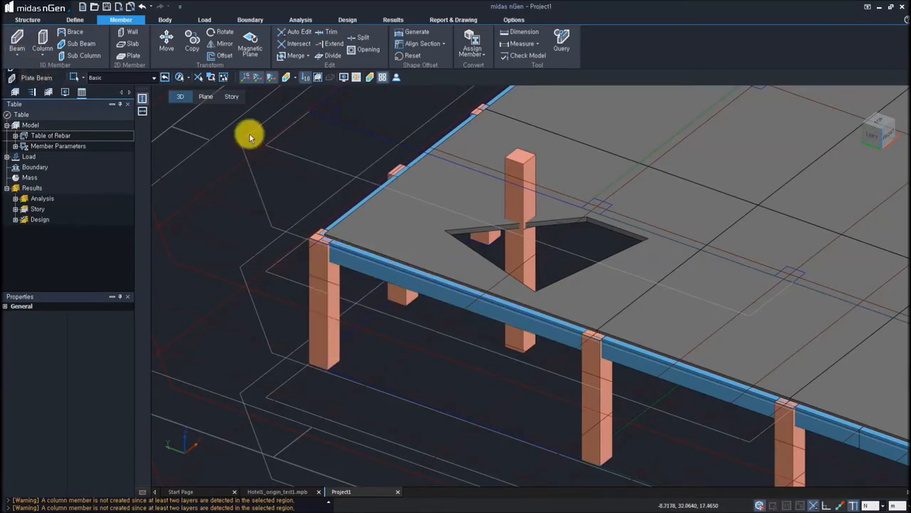
left_click(324, 237)
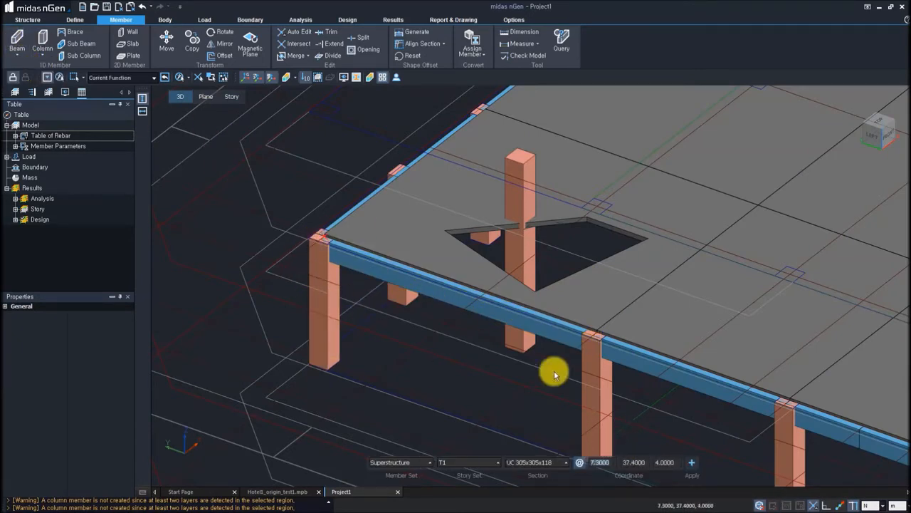
middle_click_drag(596, 350, 580, 325)
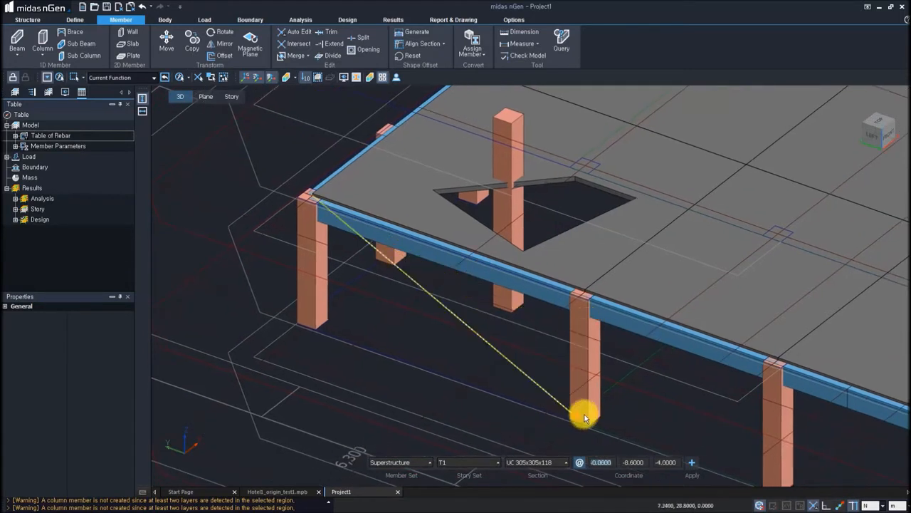
left_click(584, 422)
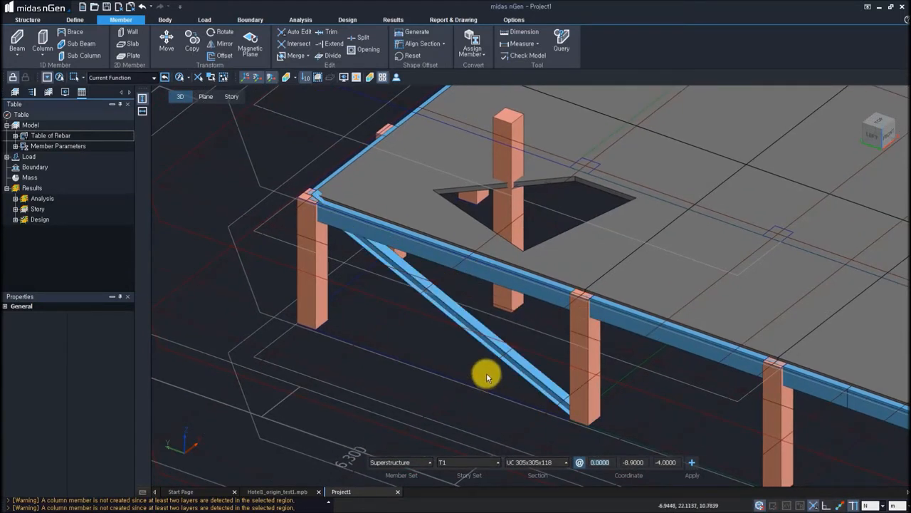
key("Escape")
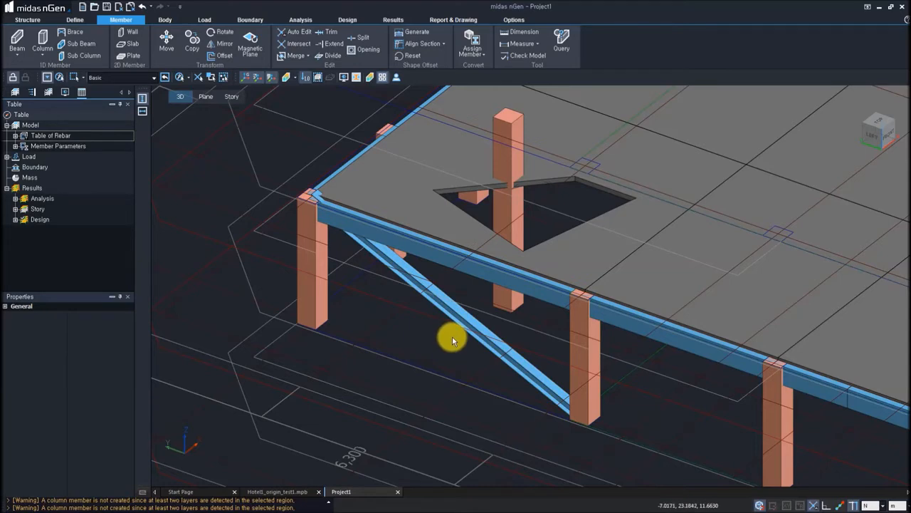
scroll(452, 336, "down", 5)
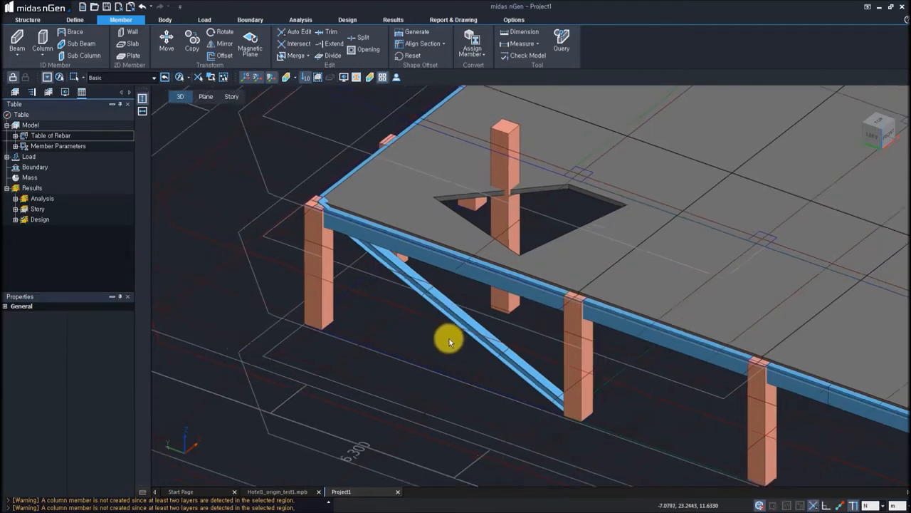
scroll(458, 351, "down", 10)
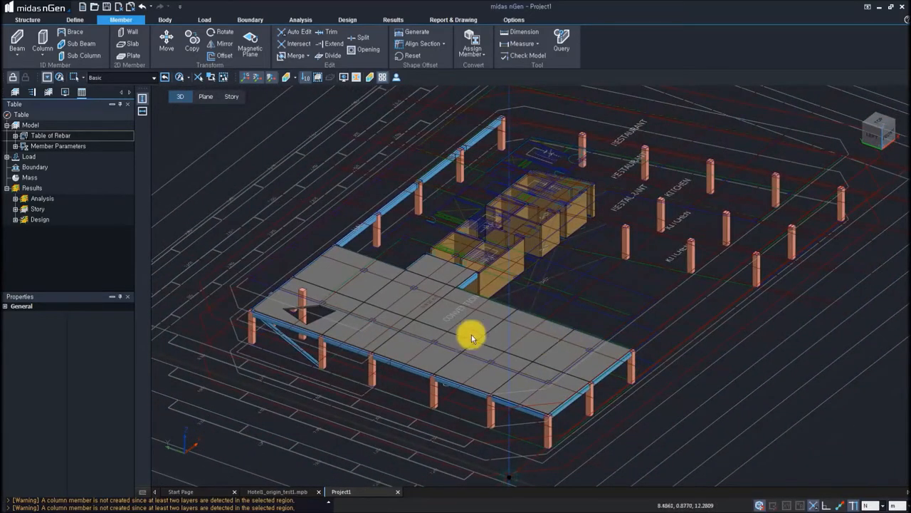
scroll(427, 313, "up", 6)
middle_click_drag(518, 355, 475, 362, "shift")
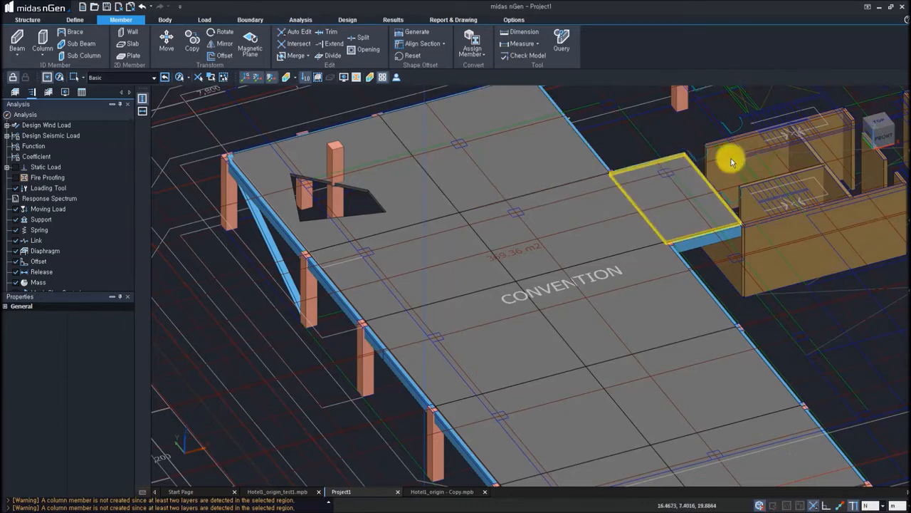
scroll(567, 242, "down", 4)
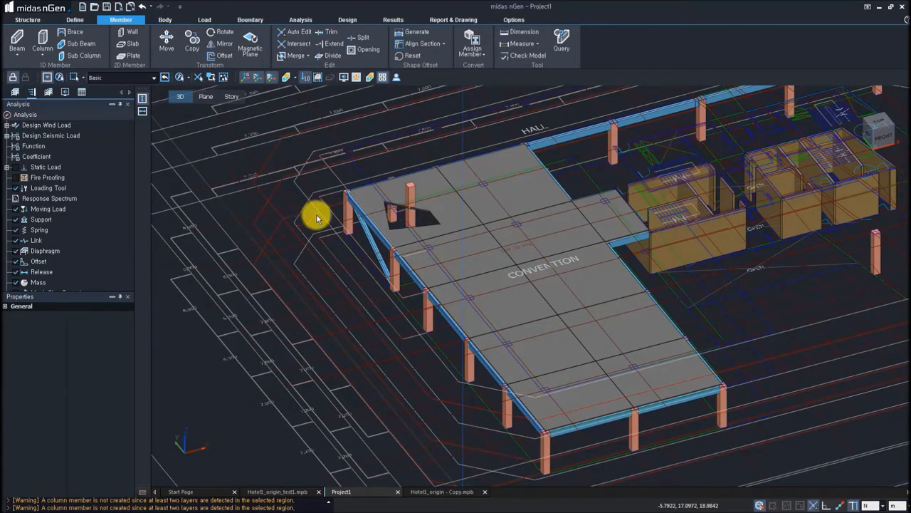
Switch to the complete multi-story hotel model in the open file Hotel1_origin - Copy.mpb
left_click(432, 492)
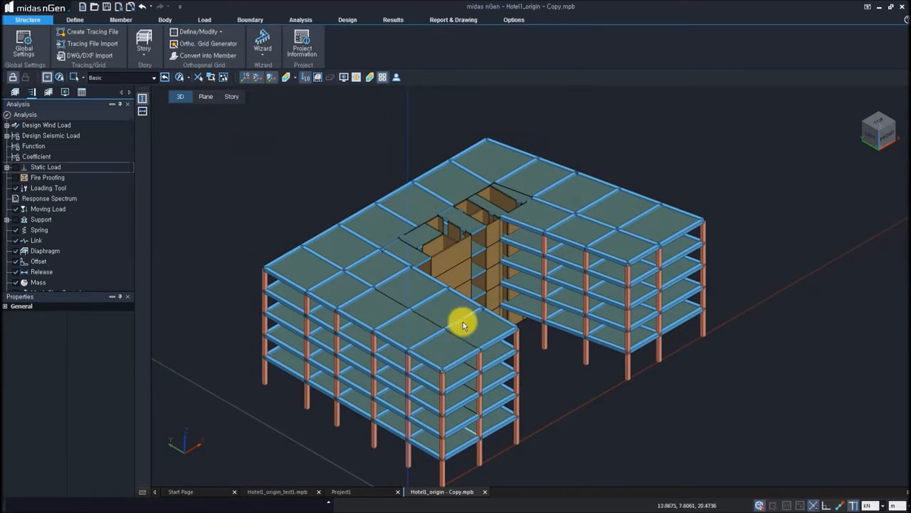
middle_click_drag(444, 325, 489, 295)
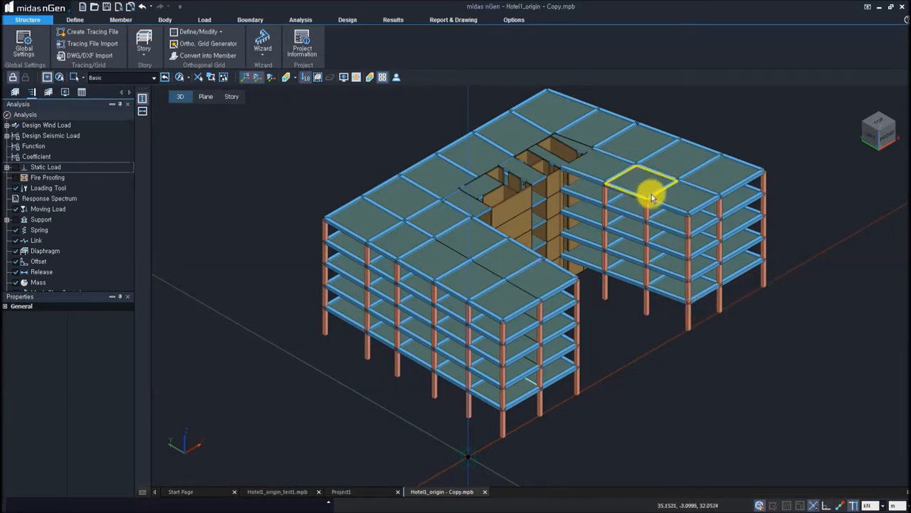
middle_click_drag(647, 193, 643, 247)
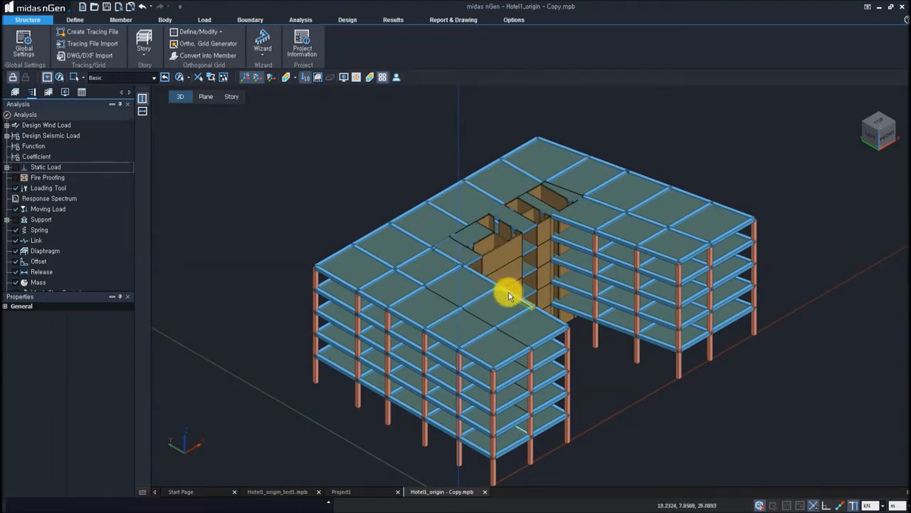
middle_click_drag(468, 320, 427, 291)
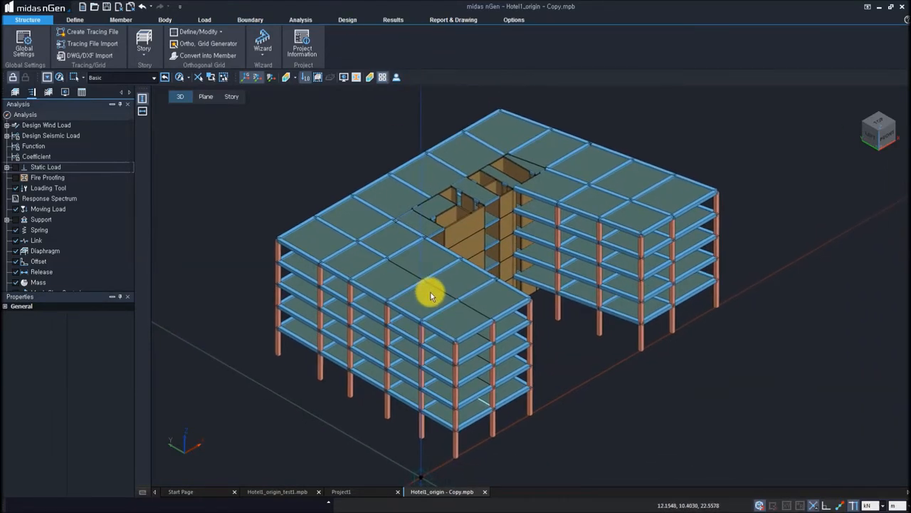
From the self-weight definition, add static load sets DL of type Dead Load (D) and LL of type Live Load (L)
left_click(206, 22)
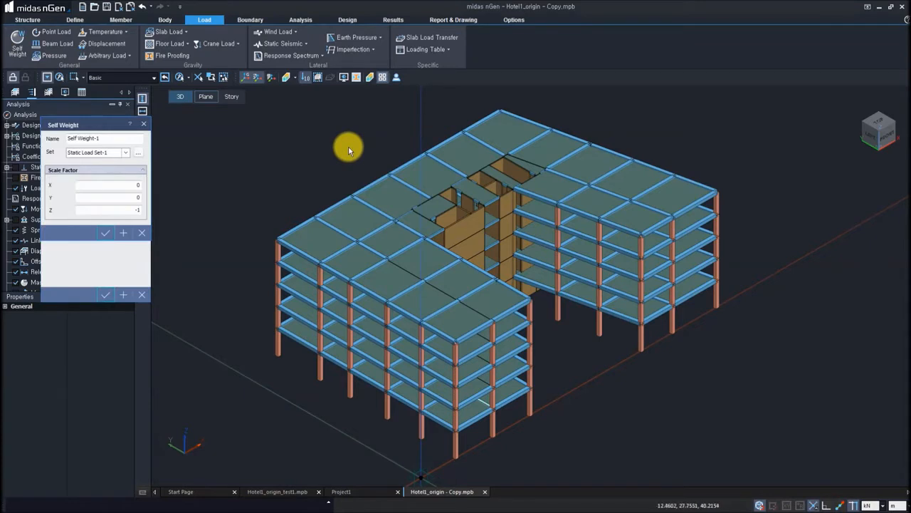
left_click_drag(139, 122, 200, 138)
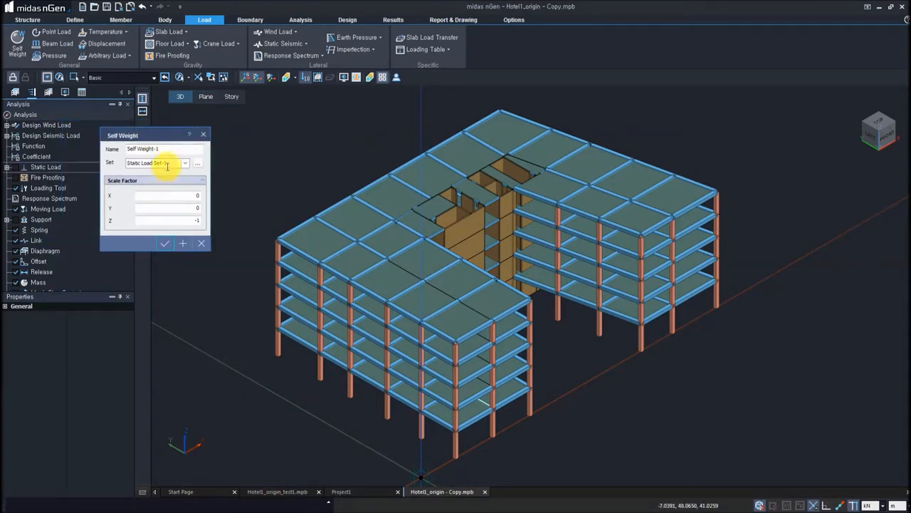
left_click(197, 163)
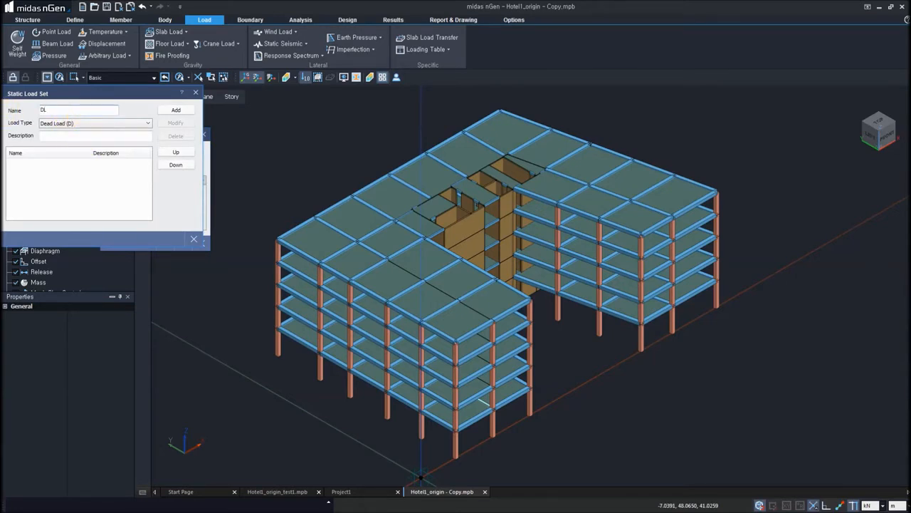
left_click(176, 110)
left_click_drag(83, 111, 4, 109)
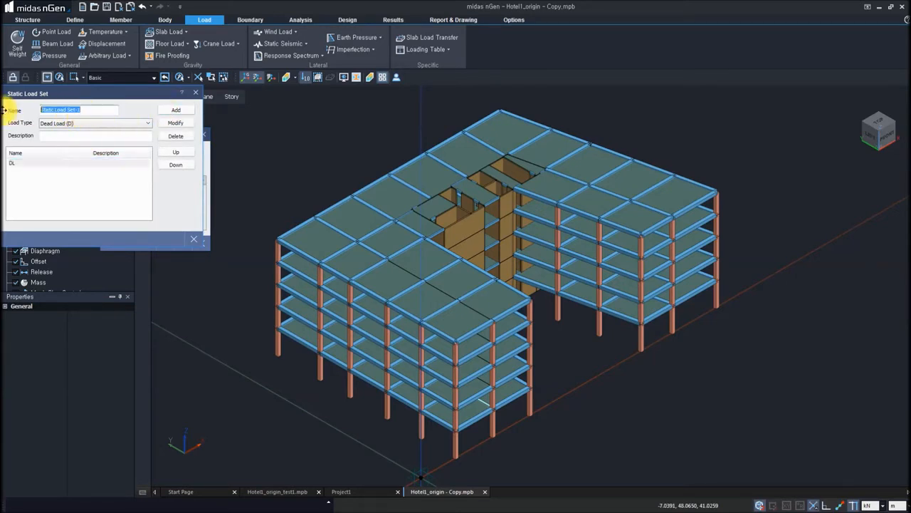
left_click(67, 123)
left_click(61, 138)
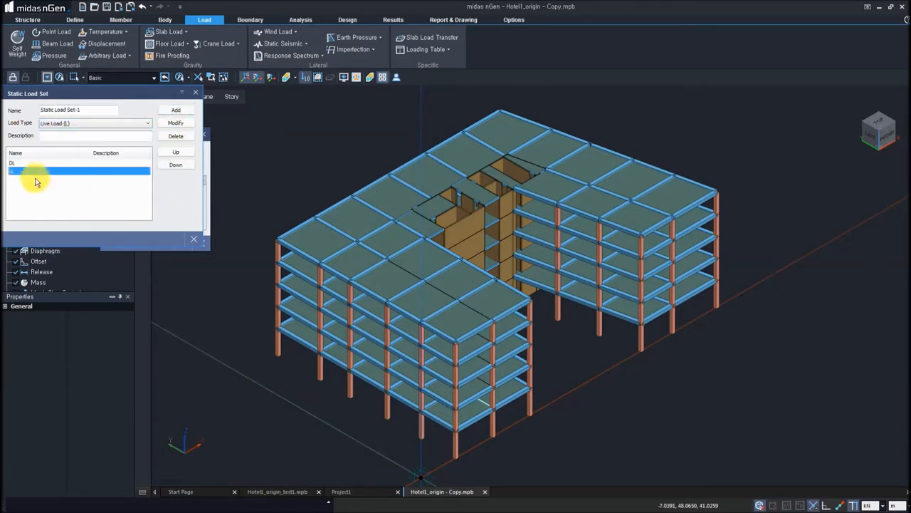
Check the DL and LL set definitions and apply self weight to set DL with a Z scale factor of -1
left_click(24, 163)
left_click(25, 171)
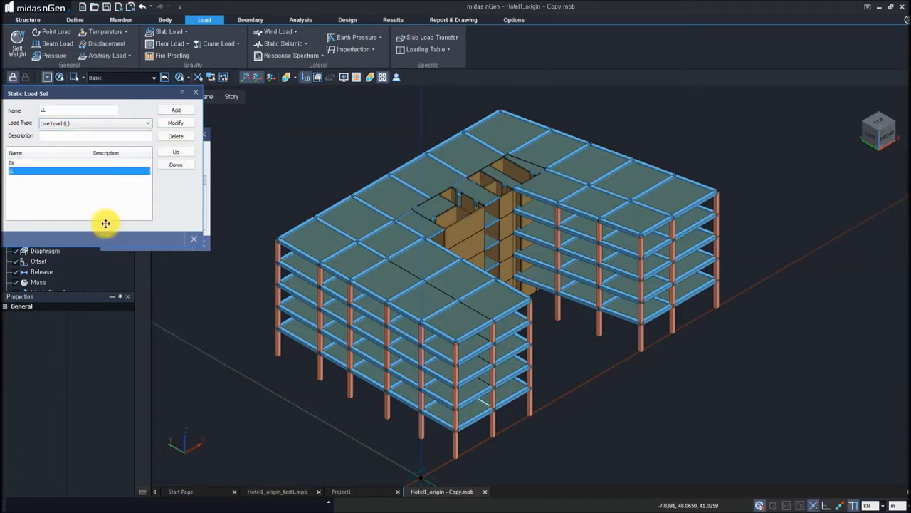
left_click(192, 240)
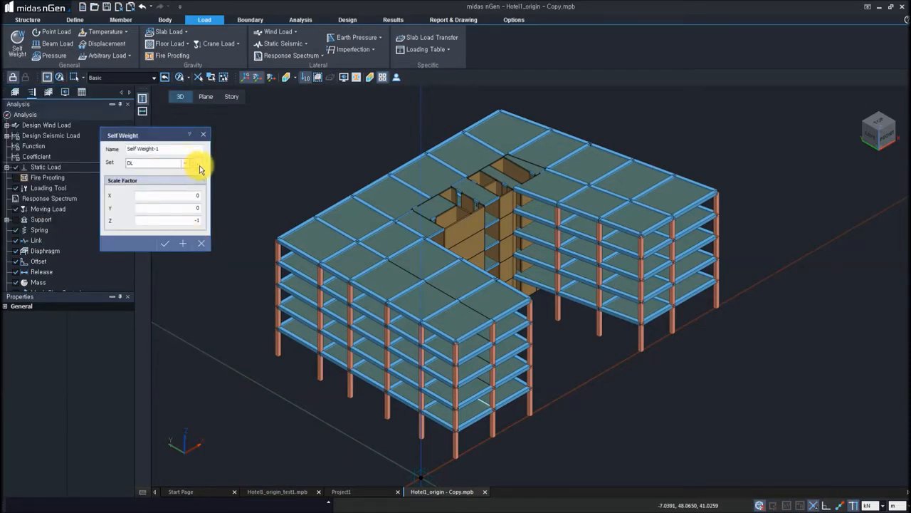
left_click(168, 246)
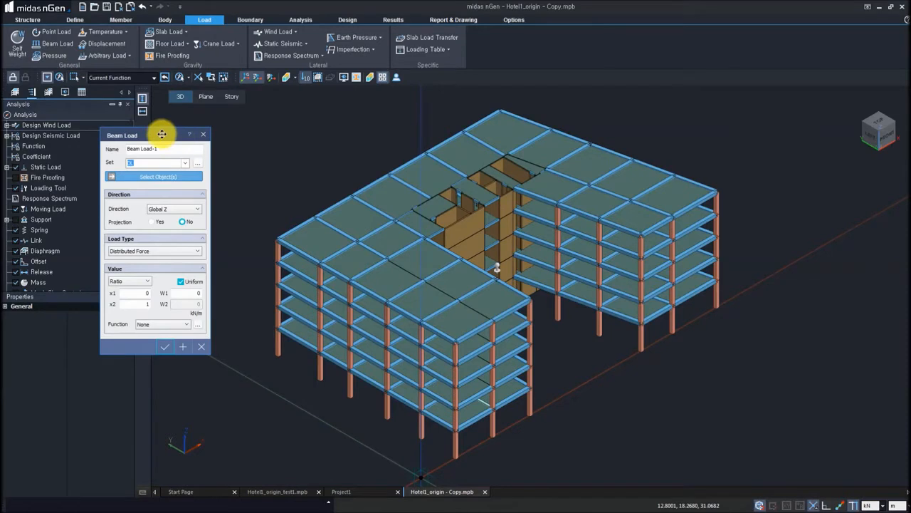
Apply a uniform distributed beam load of -20 kN/m in Global Z, set LL, to four roof beams around the outer corner bays
left_click_drag(162, 134, 168, 149)
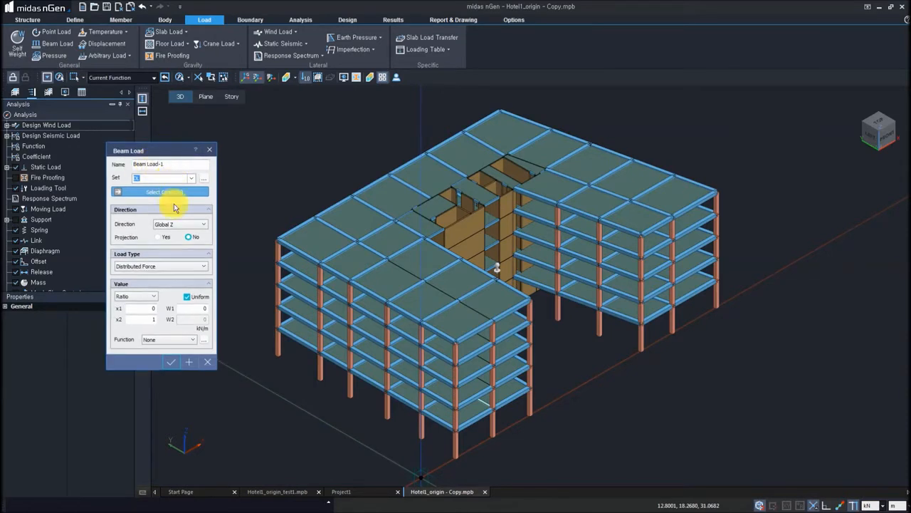
left_click(190, 178)
left_click(170, 192)
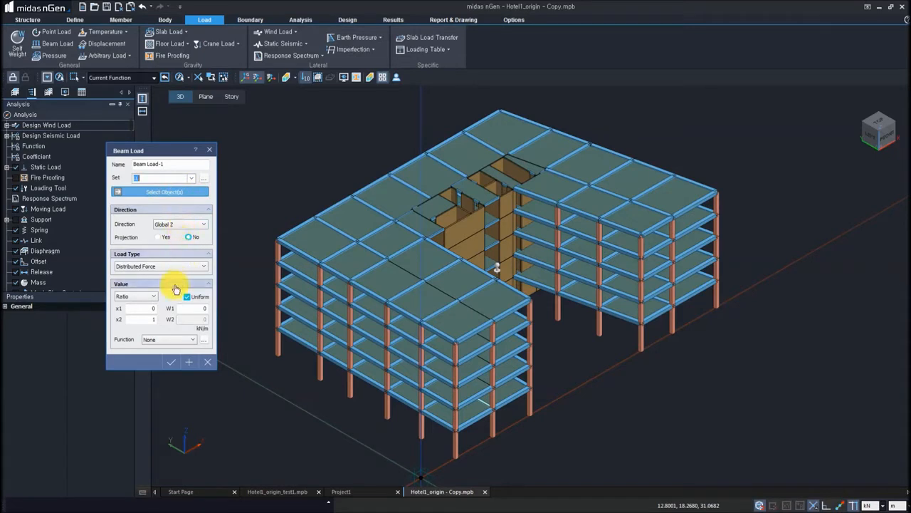
left_click(301, 252)
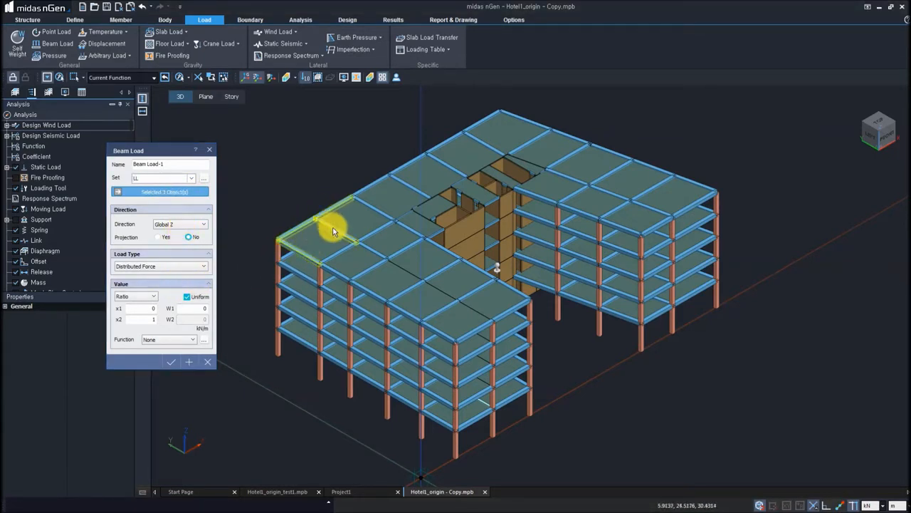
left_click(332, 232)
left_click(189, 308)
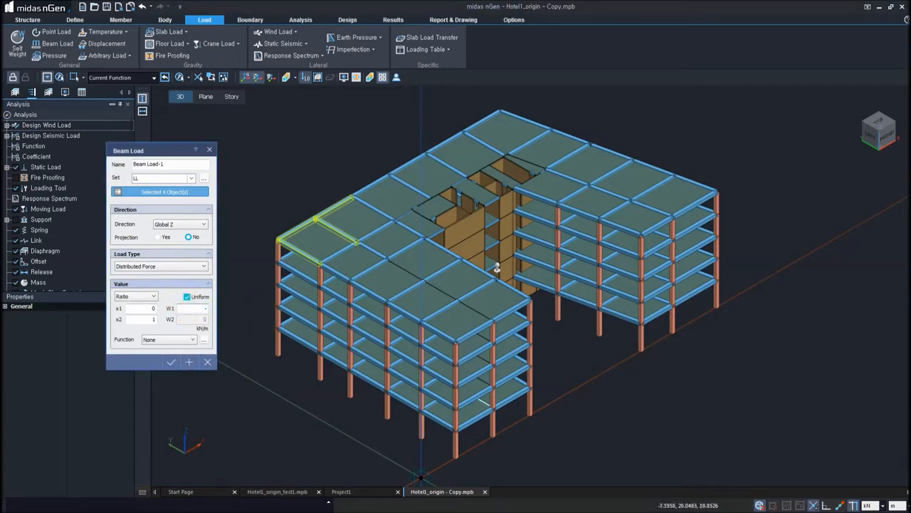
type("-20")
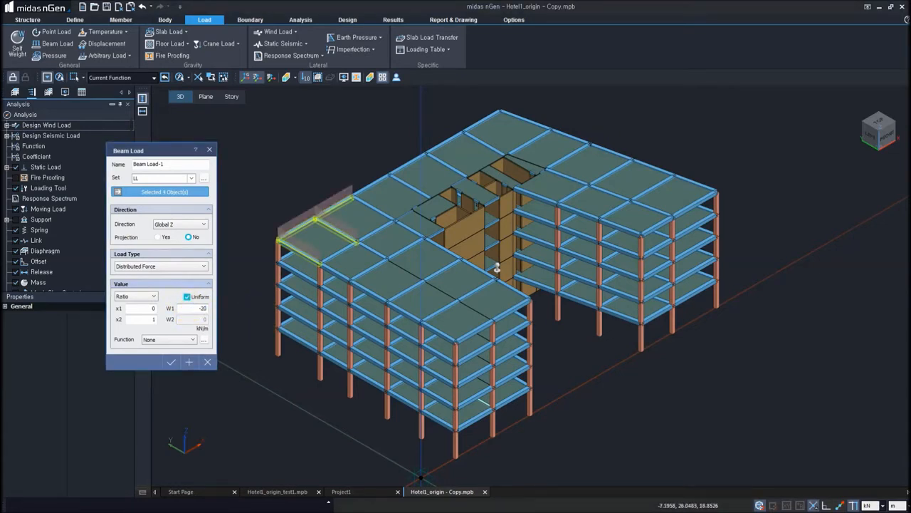
left_click(189, 362)
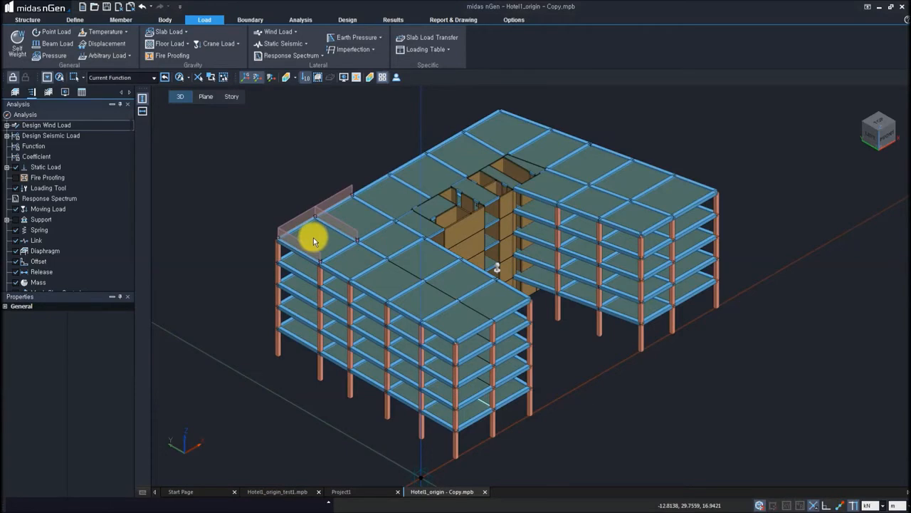
scroll(346, 299, "up", 3)
scroll(312, 253, "up", 2)
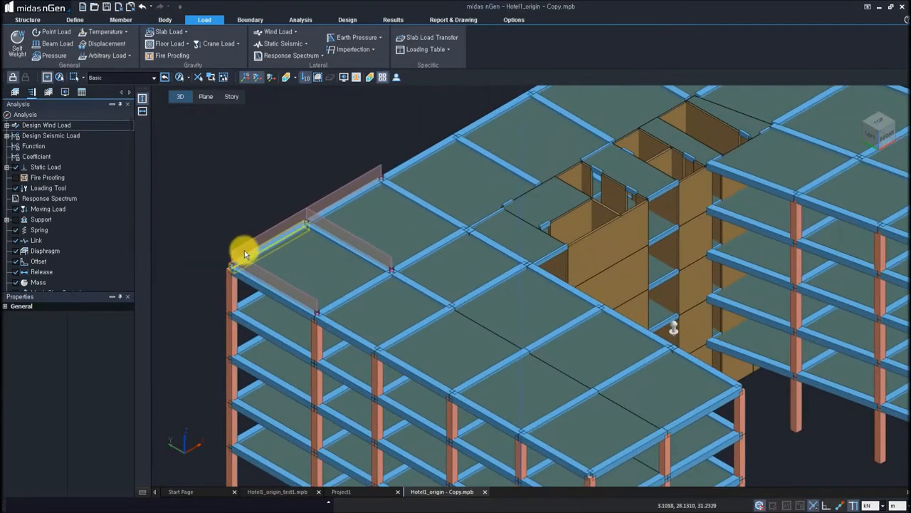
scroll(280, 283, "up", 2)
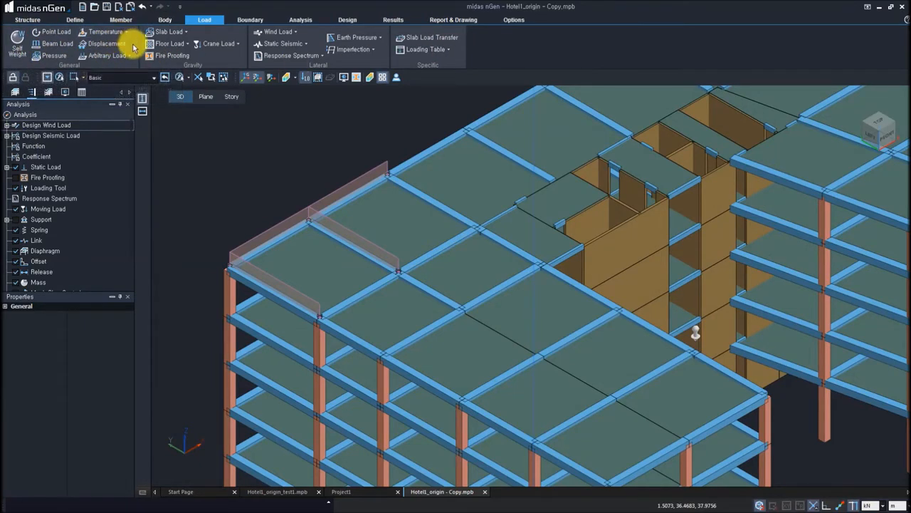
Start a slab load type definition named Office1
left_click(182, 31)
left_click_drag(206, 146, 119, 154)
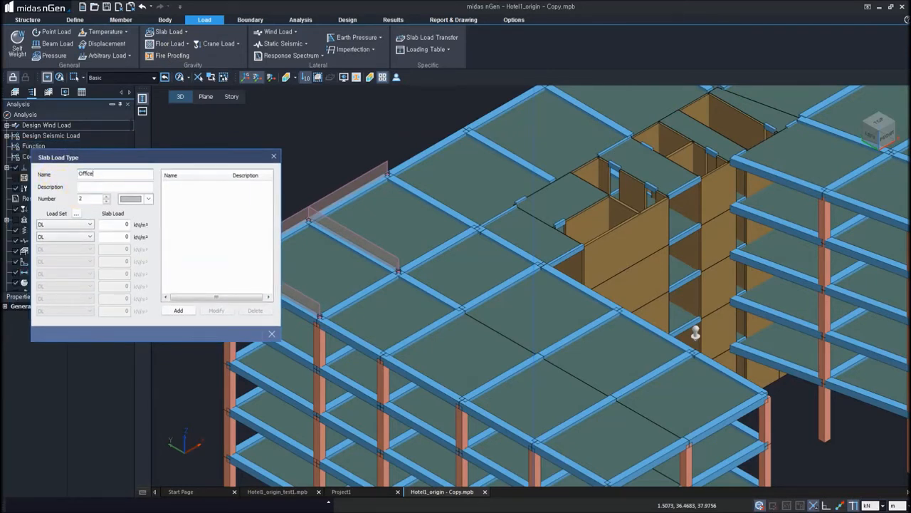
left_click(74, 189)
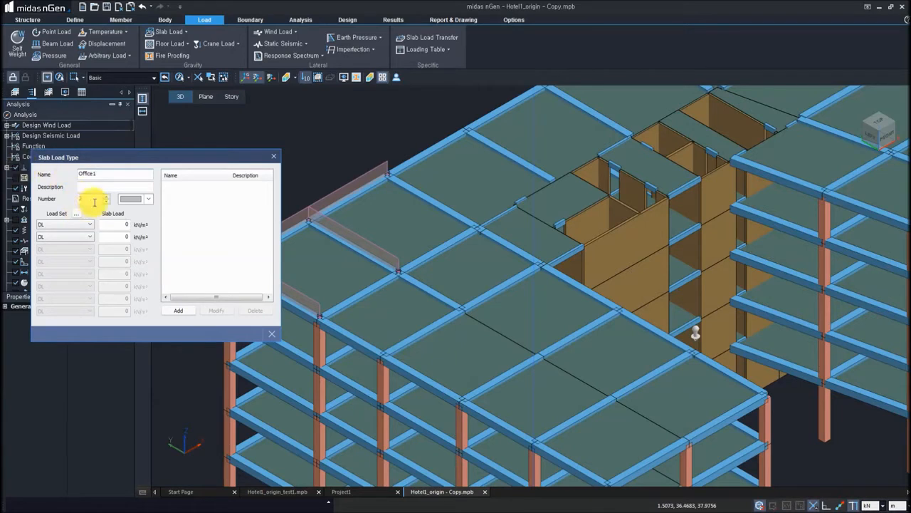
left_click(92, 201)
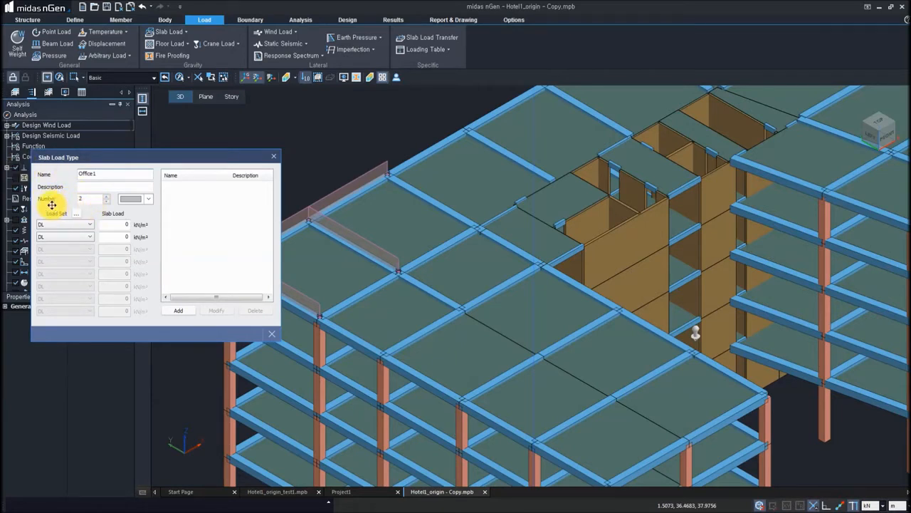
Give slab load type Office1 a DL load of -5 kN/m² and an LL load of -2 kN/m², and add it to the list
left_click(94, 199)
left_click(64, 231)
left_click(67, 228)
left_click(135, 222)
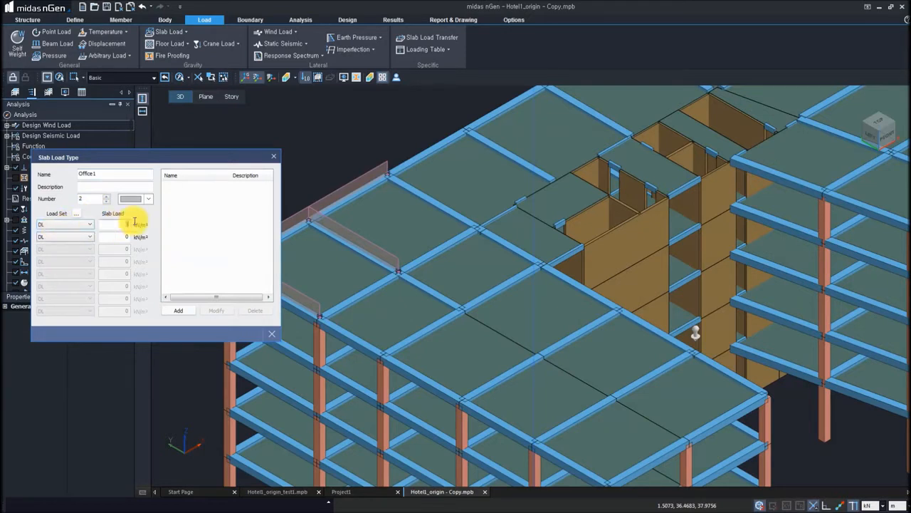
left_click(61, 240)
left_click(57, 253)
left_click_drag(118, 237, 154, 235)
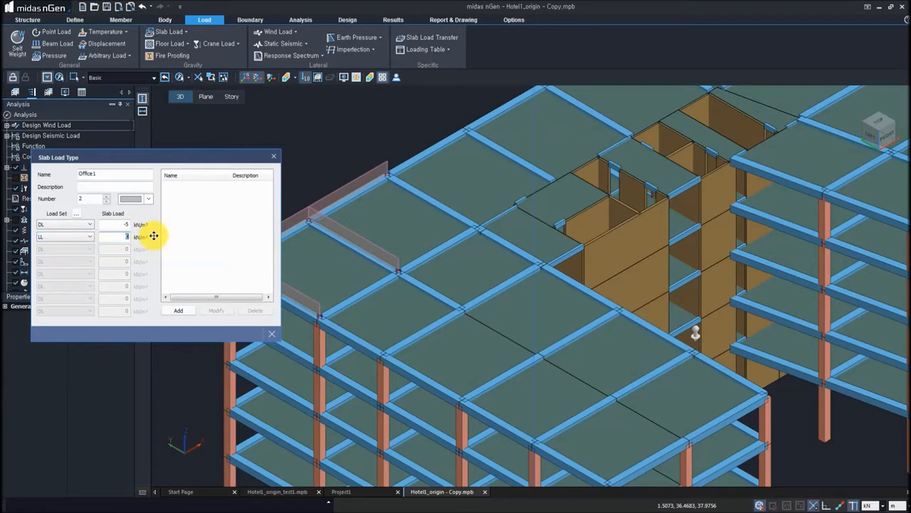
left_click(179, 309)
left_click(270, 322)
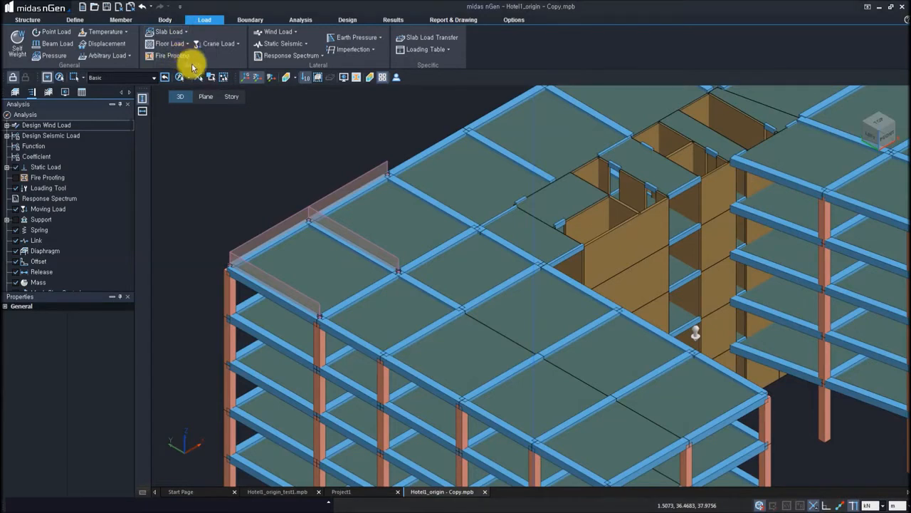
Apply the Office1 slab load to the four adjoining roof slab panels at the building's outer corner
left_click(168, 31)
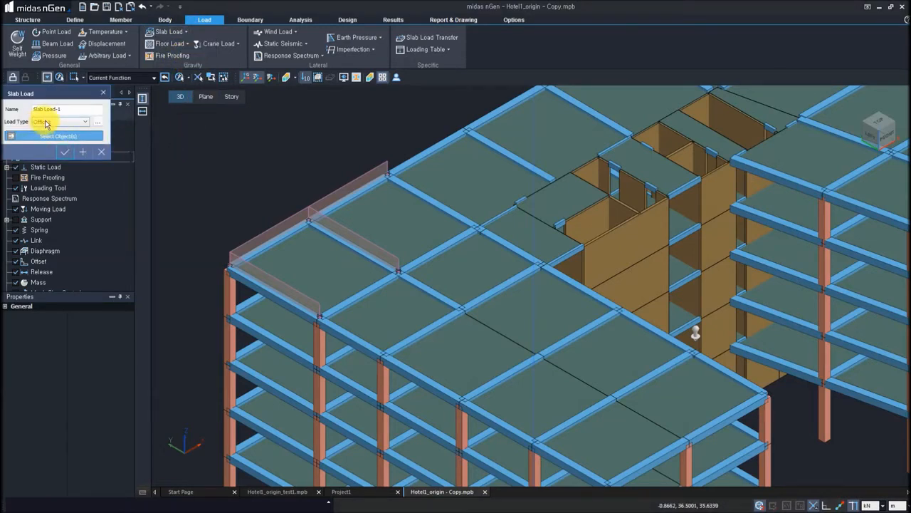
left_click(379, 229)
left_click(436, 272)
left_click(397, 310)
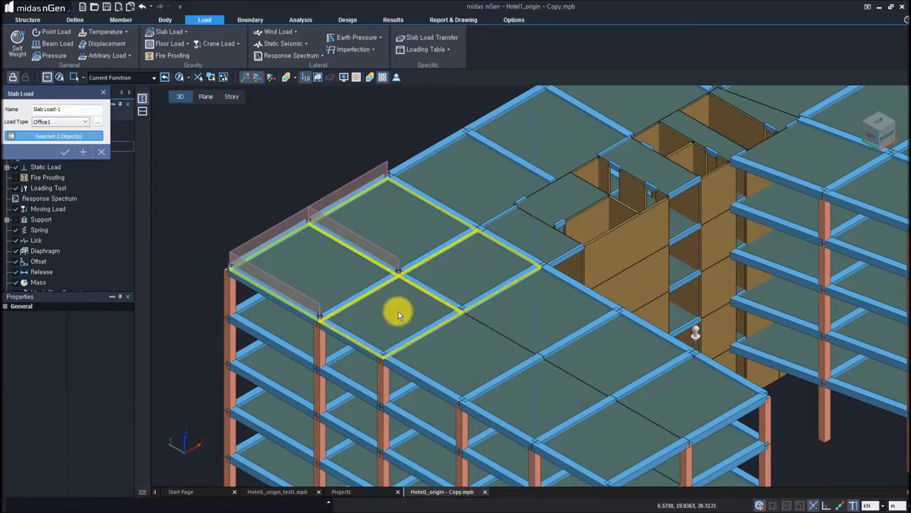
left_click(307, 229)
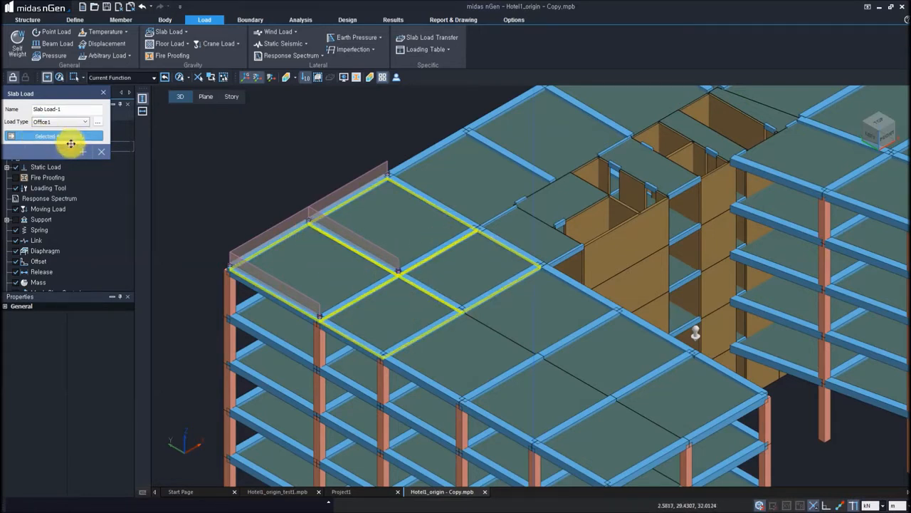
left_click(73, 153)
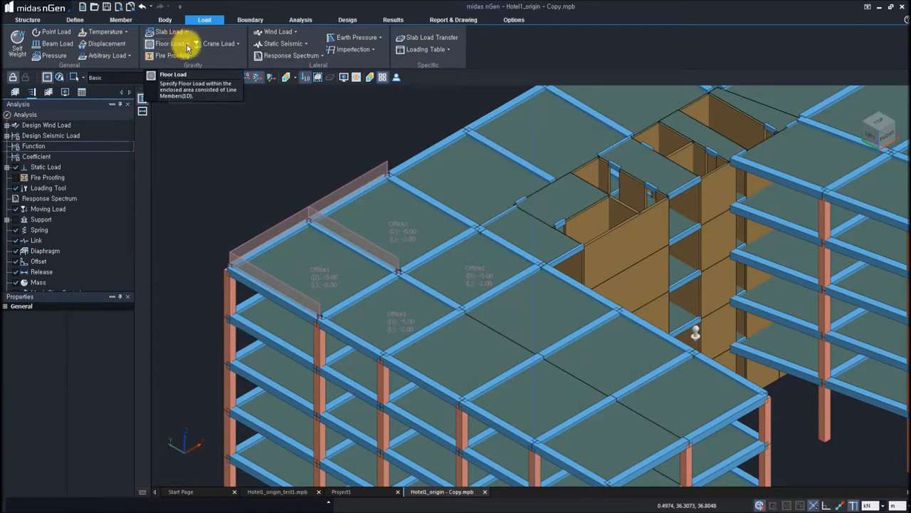
left_click(129, 57)
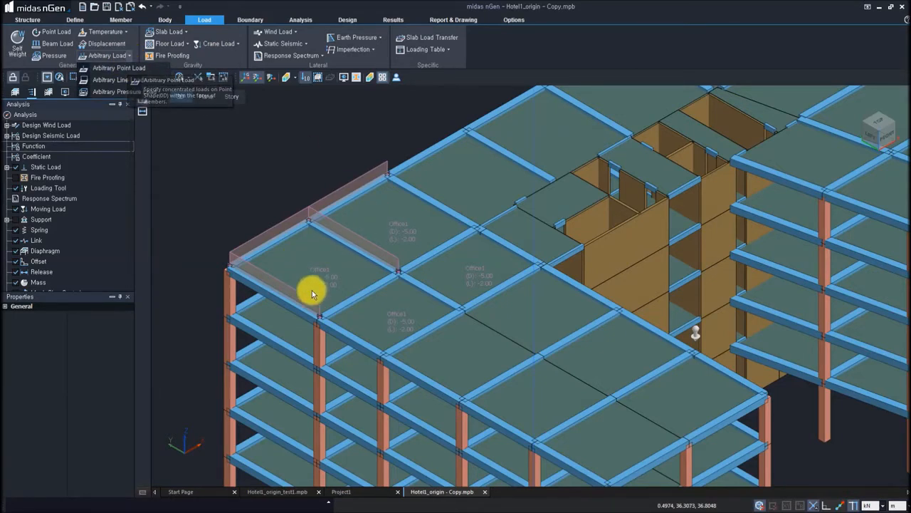
middle_click_drag(495, 335, 442, 309)
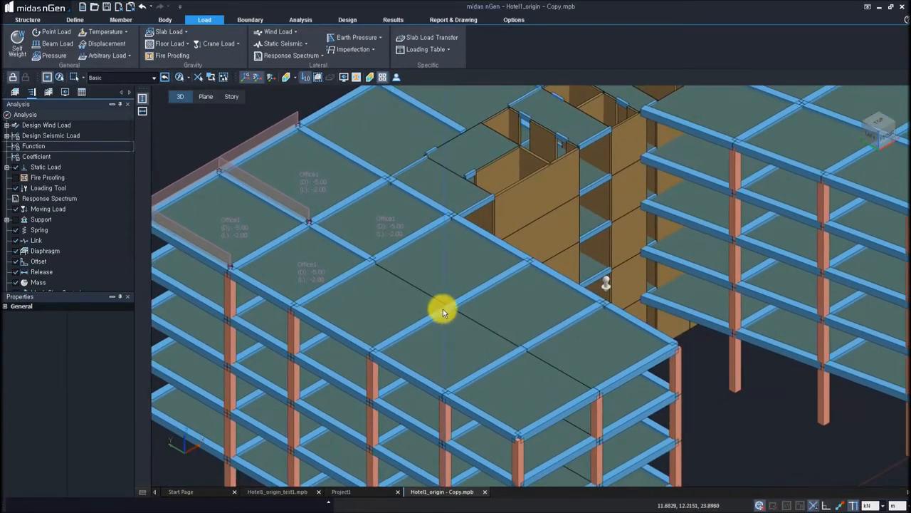
left_click(129, 57)
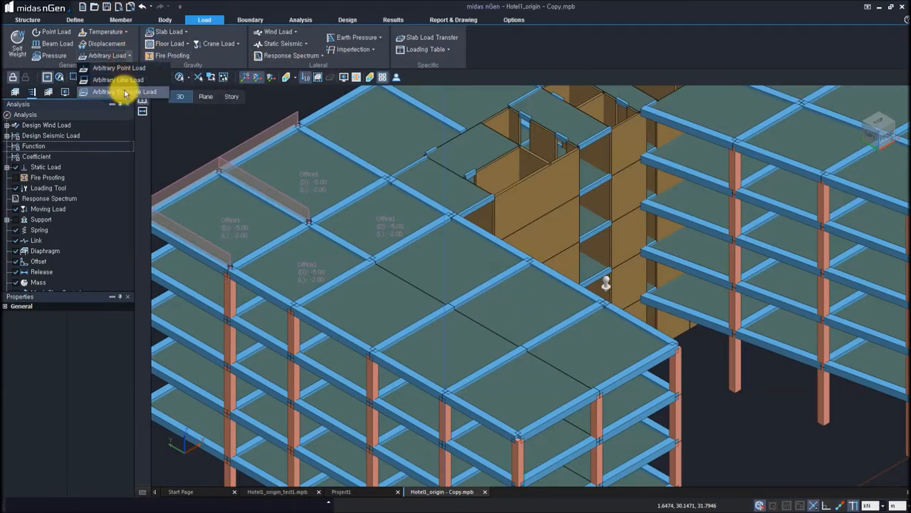
Create a work plane on an unloaded roof slab panel in the front wing and view it in plan
left_click(165, 19)
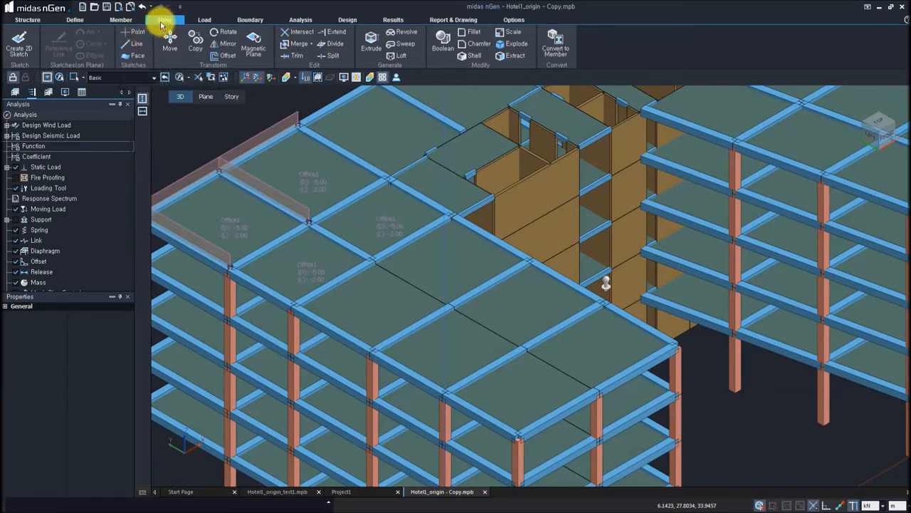
left_click(205, 97)
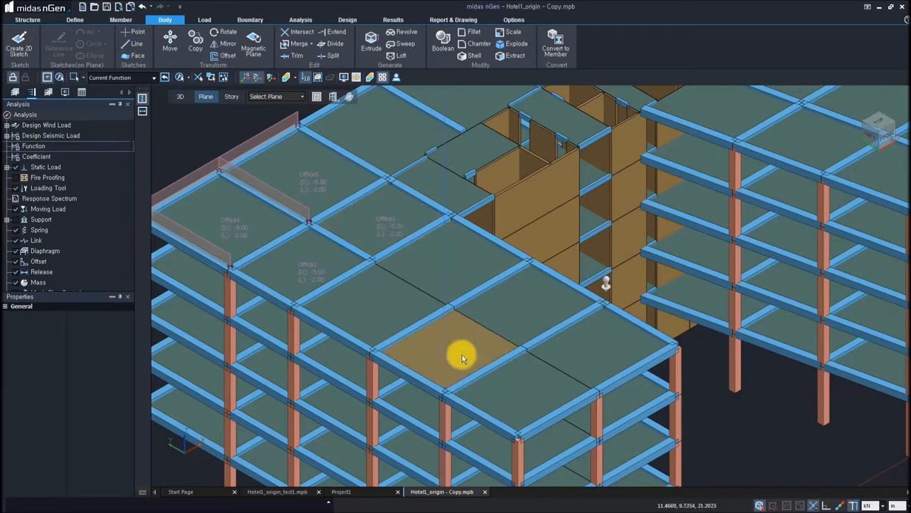
left_click(472, 350)
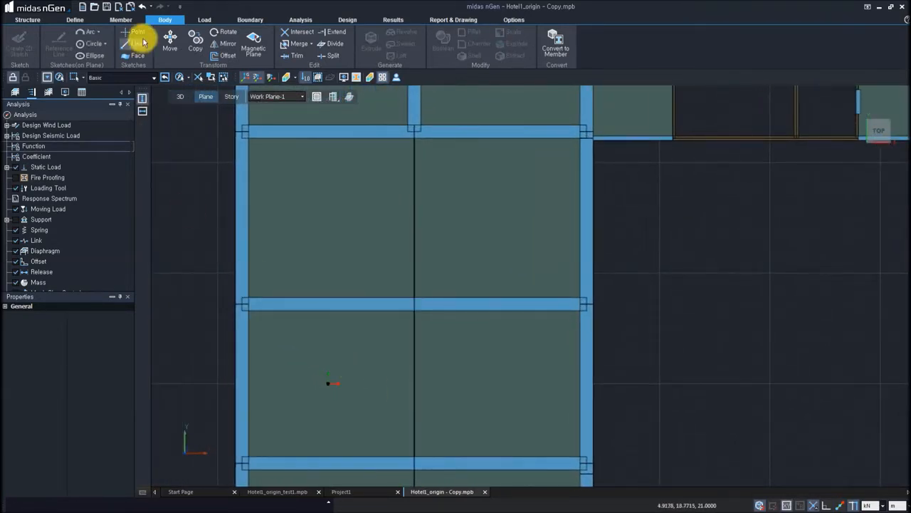
Sketch a point at about (-1.5, 9) on the slab panel above the work plane origin and a horizontal line about 4 m long near the origin
left_click(144, 44)
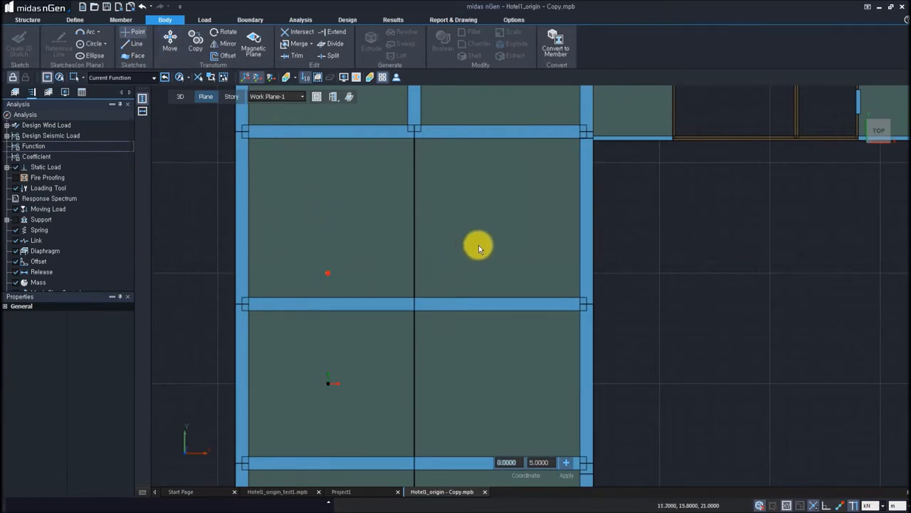
left_click(296, 184)
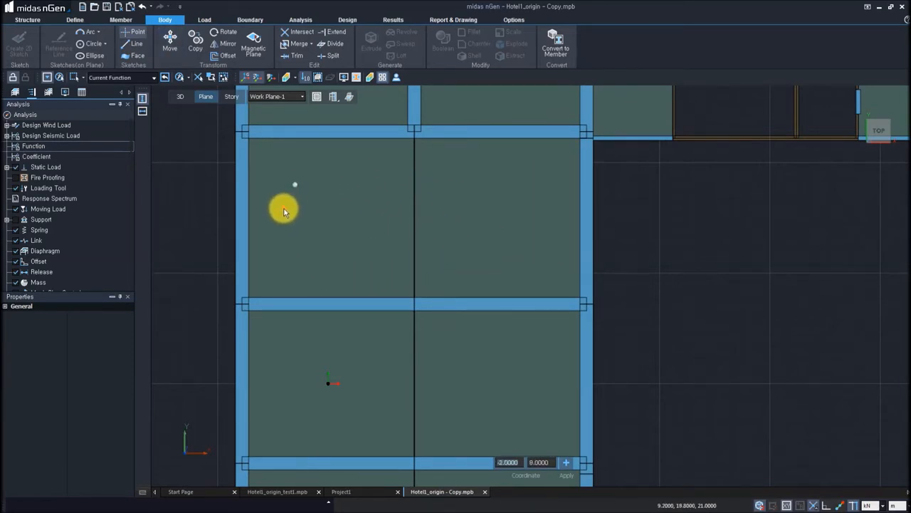
left_click(140, 44)
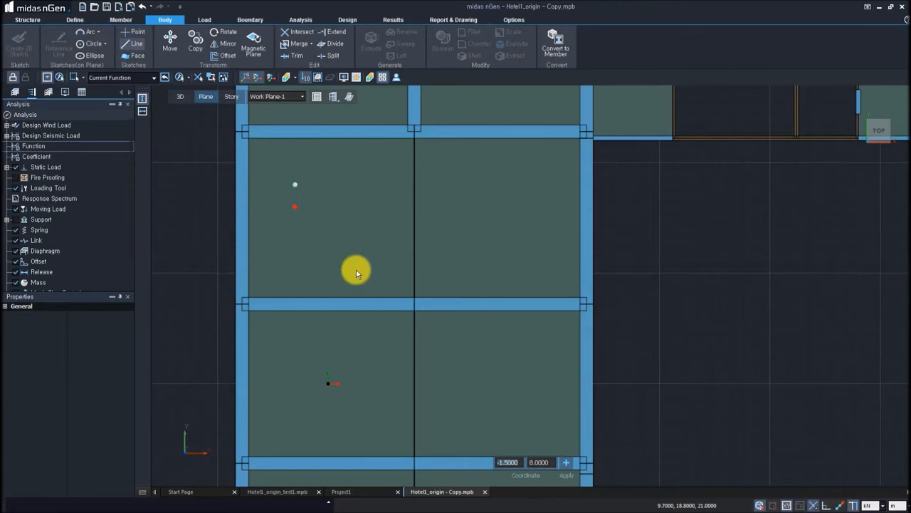
left_click(285, 349)
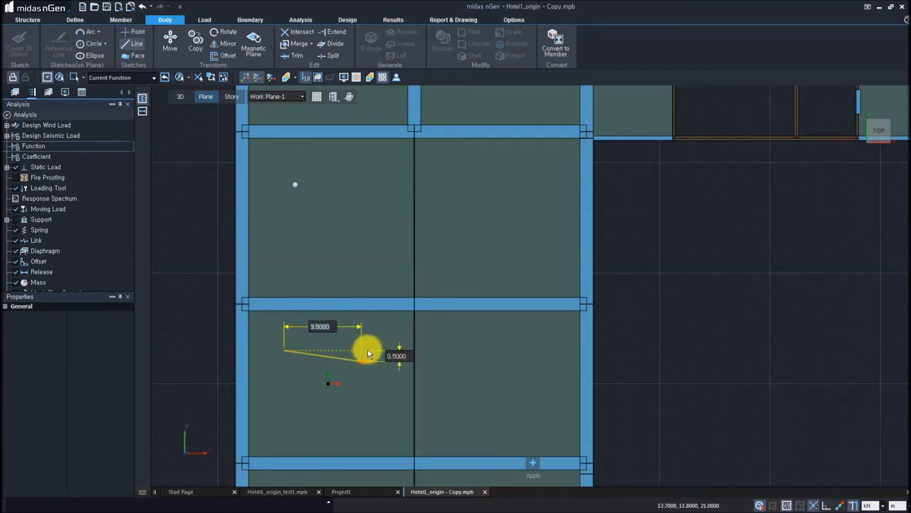
left_click(370, 351)
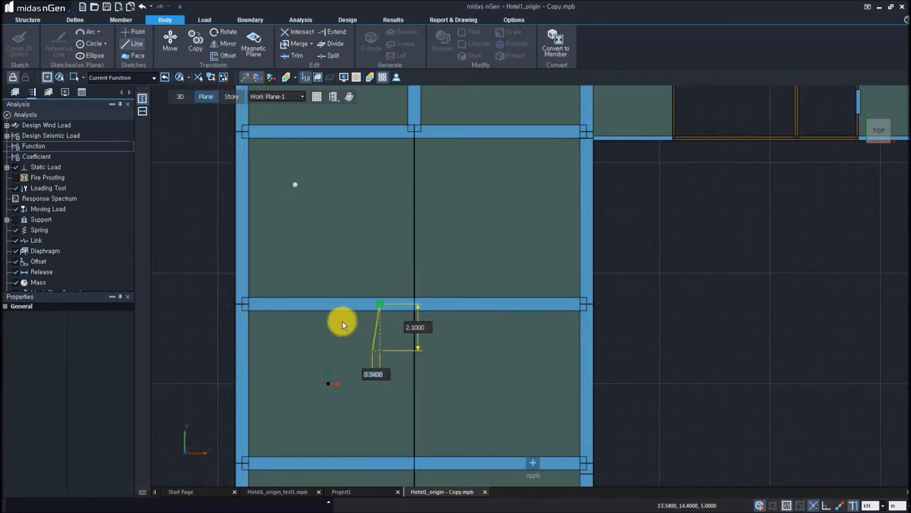
key("Escape")
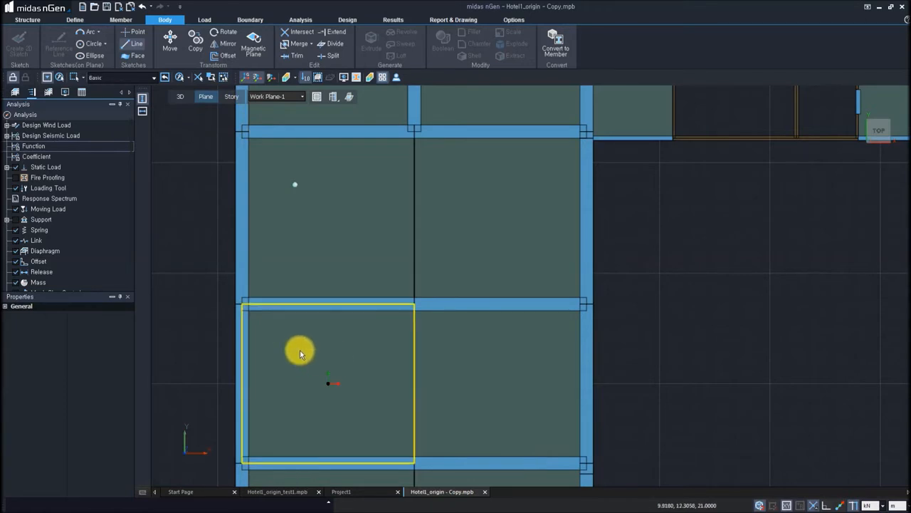
Simplify the member display so the sketches show, and draw a 2 m by 2 m square face on the slab panel beside the sketched point
left_click(258, 77)
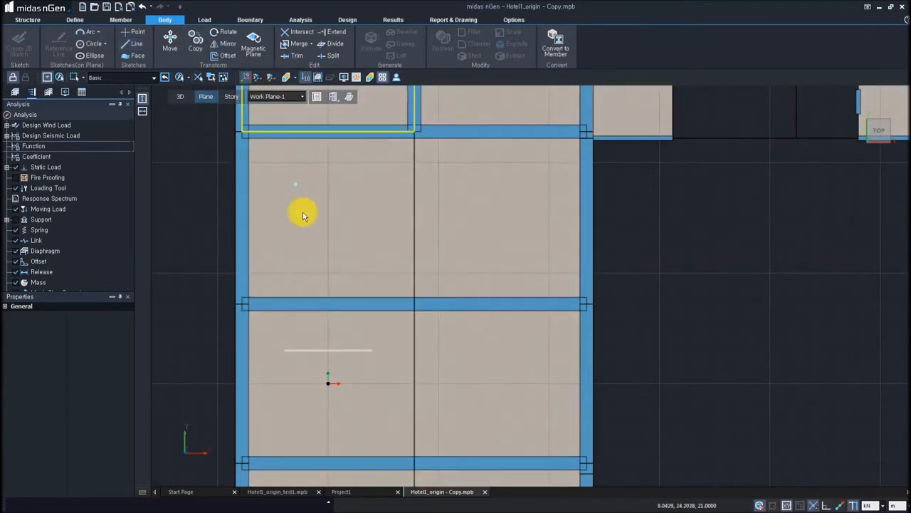
left_click(131, 56)
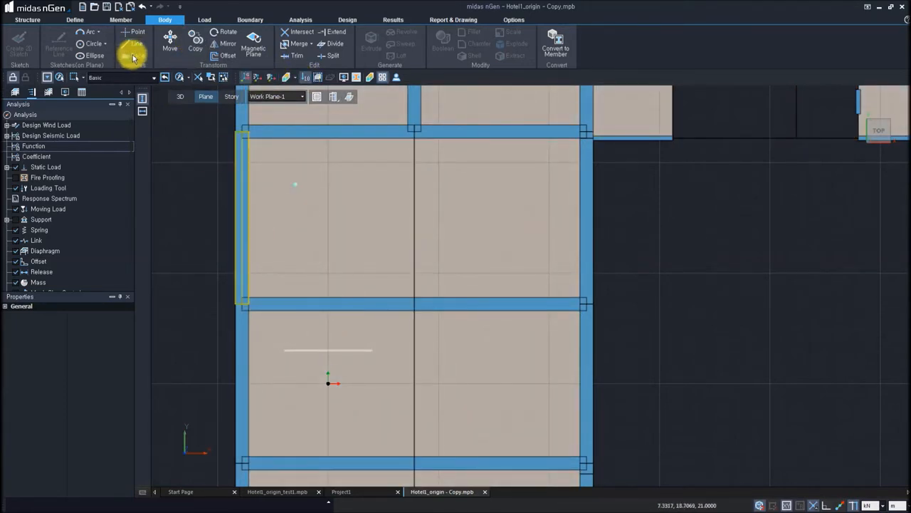
left_click(460, 197)
left_click(461, 242)
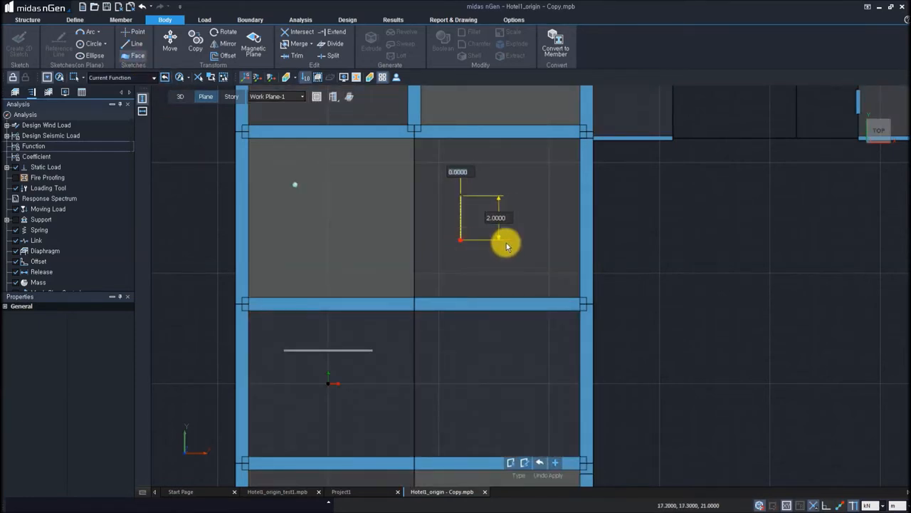
left_click(504, 240)
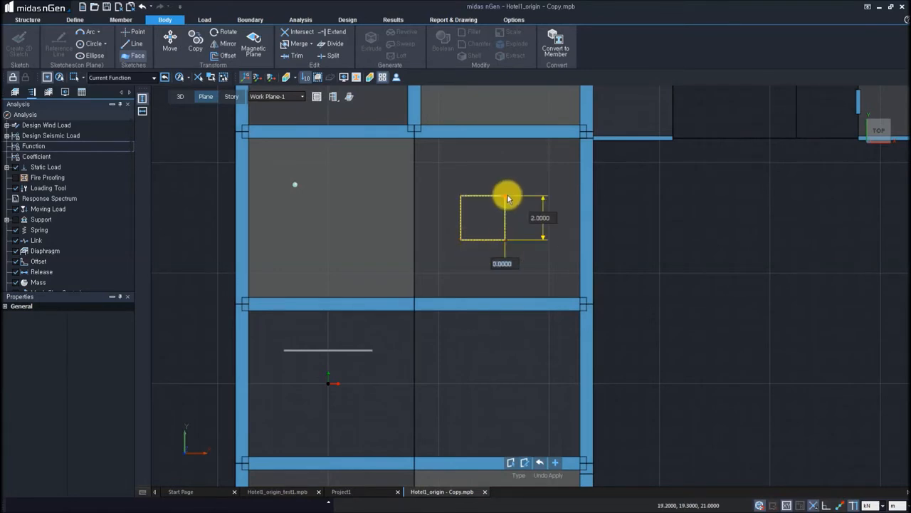
left_click(507, 197)
key("Escape")
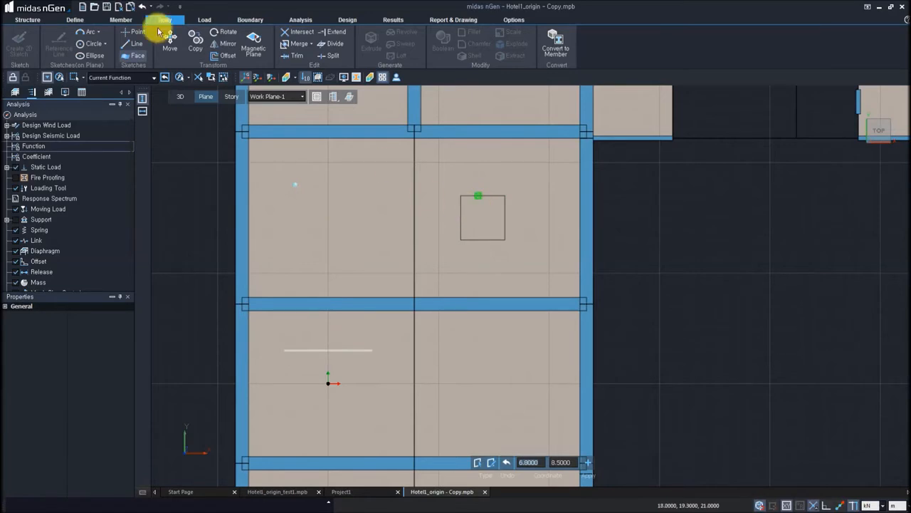
Apply an arbitrary point load in the global Z direction at the sketched point on the roof slab
left_click(204, 20)
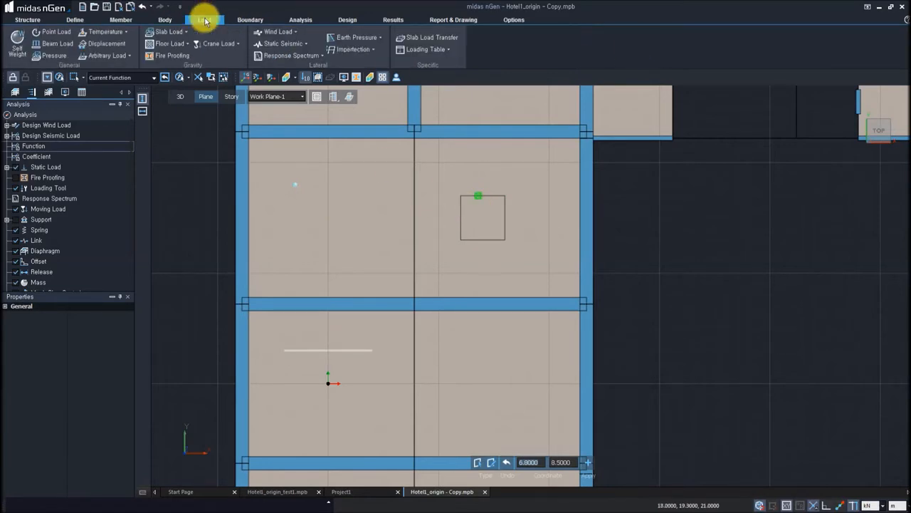
left_click(122, 70)
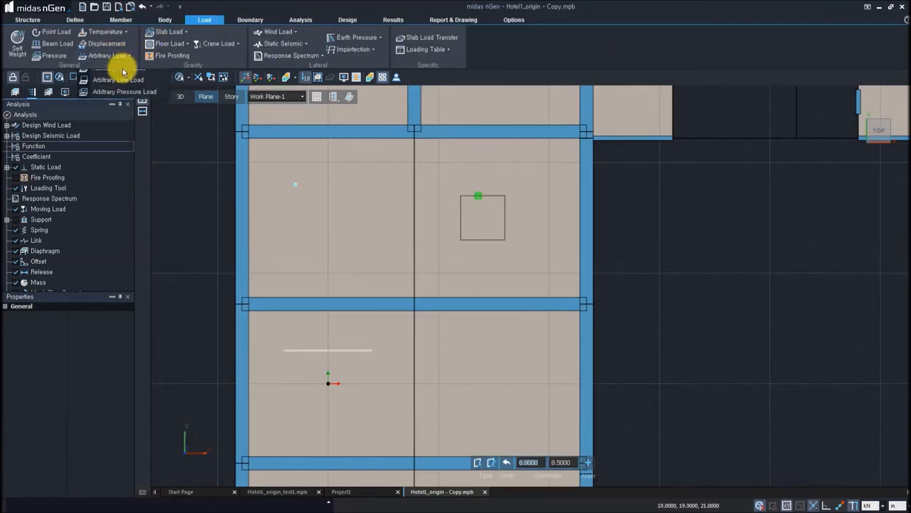
left_click(295, 185)
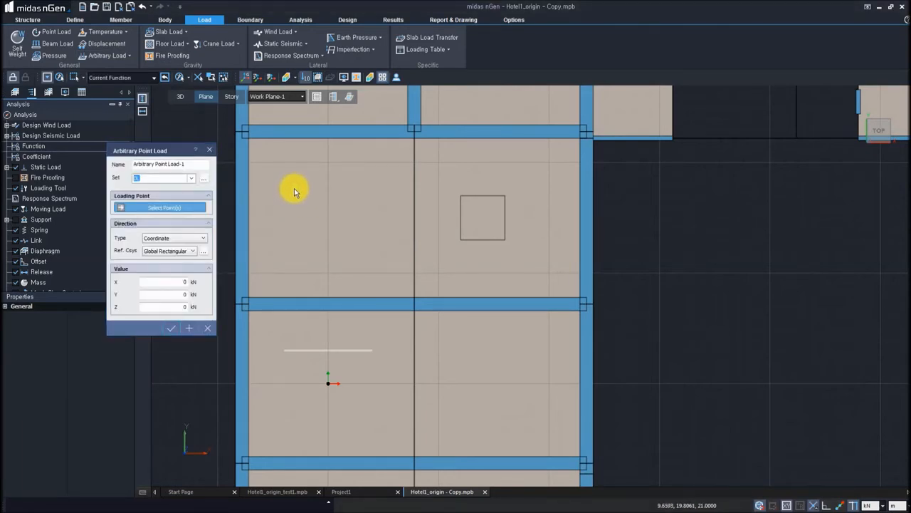
left_click(166, 307)
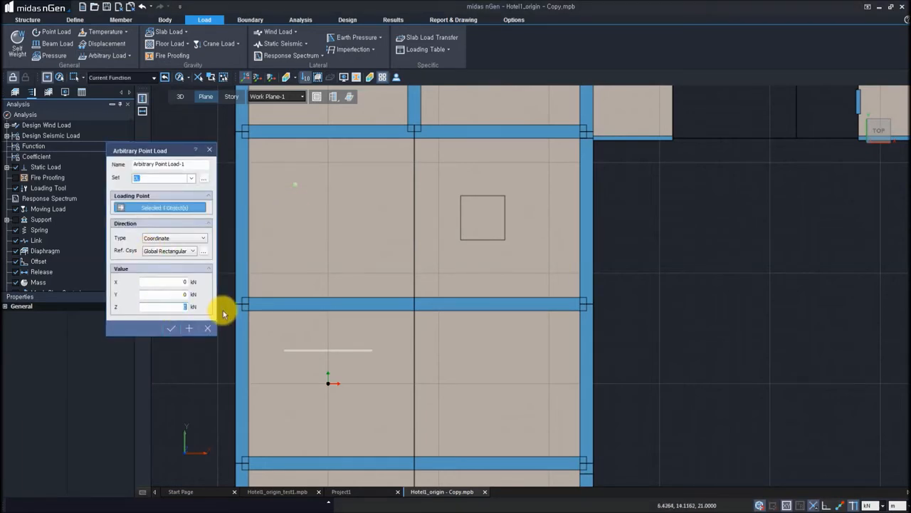
key("BackSpace")
left_click(171, 328)
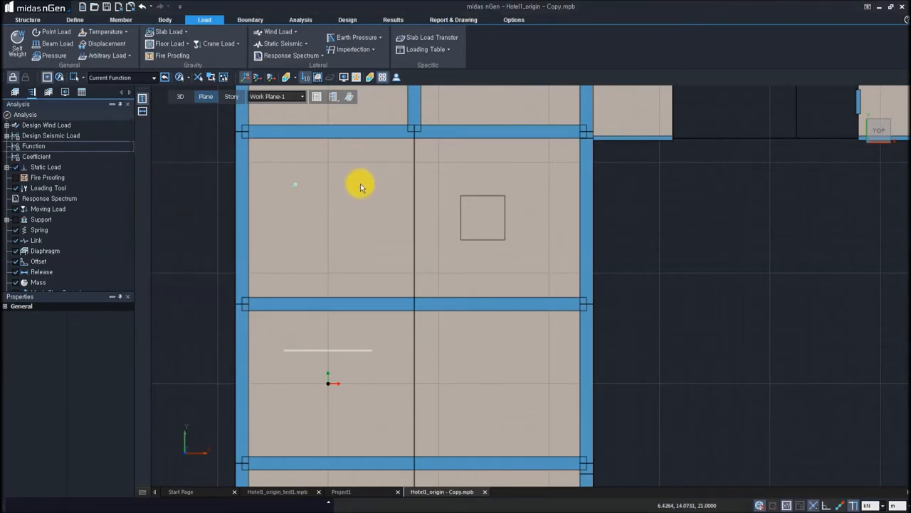
Apply a uniform arbitrary line load of -10 kN/m in the global Z direction along the sketched line on the slab
middle_click_drag(346, 272, 378, 234)
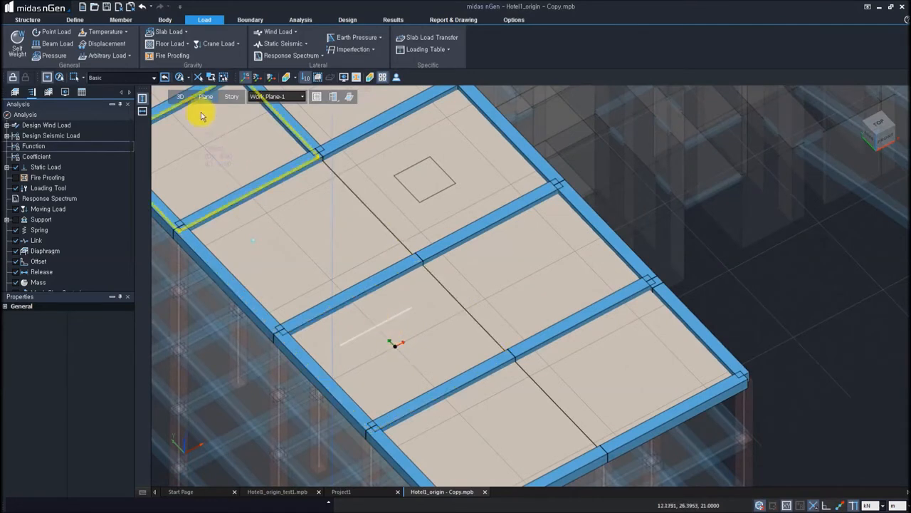
left_click(131, 57)
left_click(121, 80)
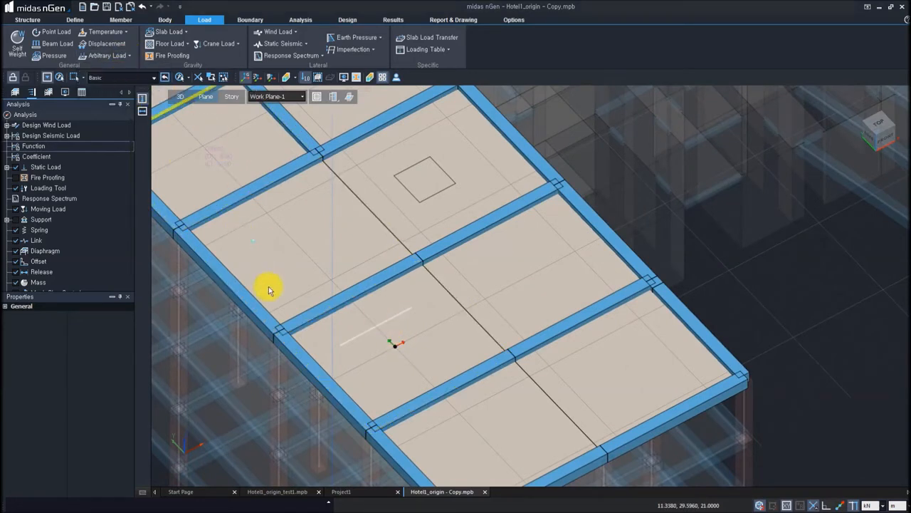
left_click(373, 332)
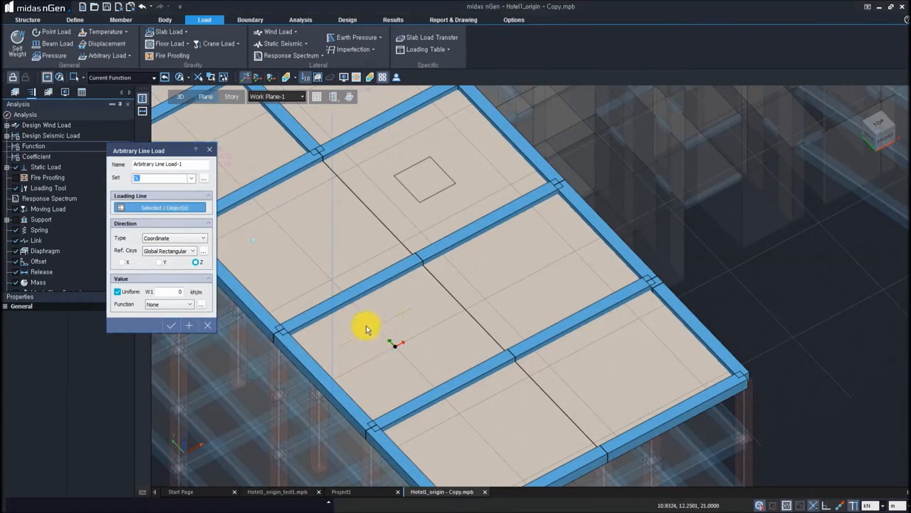
double_click(178, 291)
type("-1")
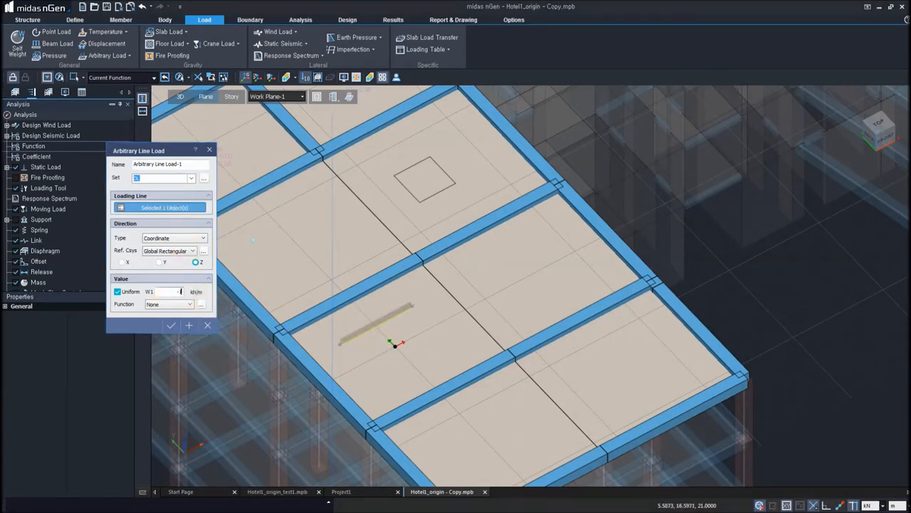
left_click(171, 326)
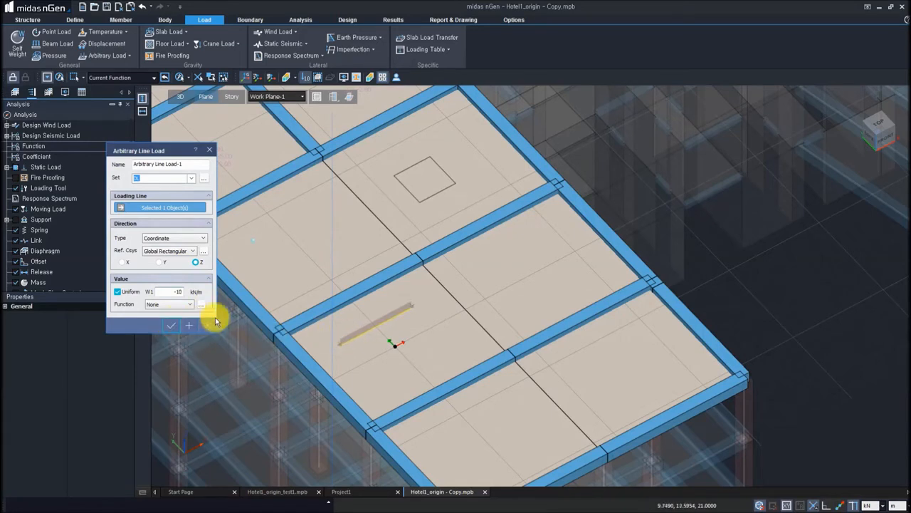
key("Escape")
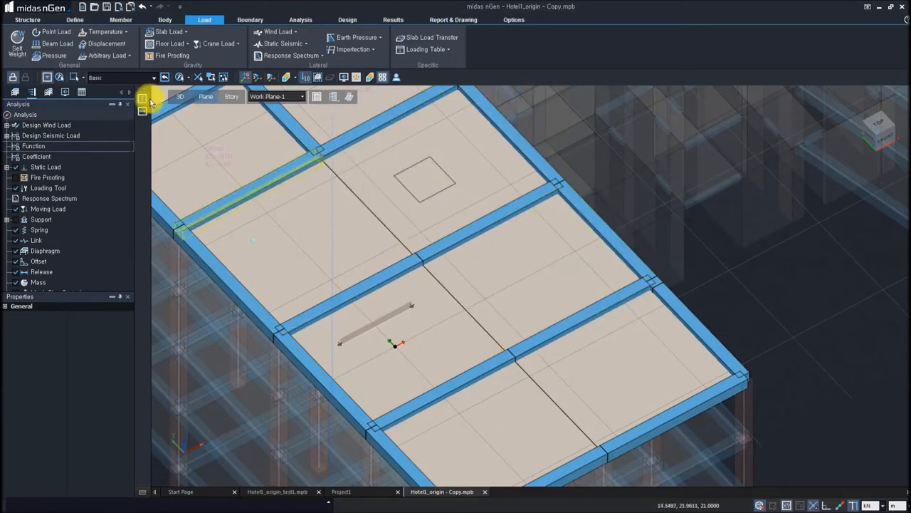
Apply an arbitrary pressure load of 50 kN/m² in the normal direction to the sketched square face on the roof slab
left_click(130, 57)
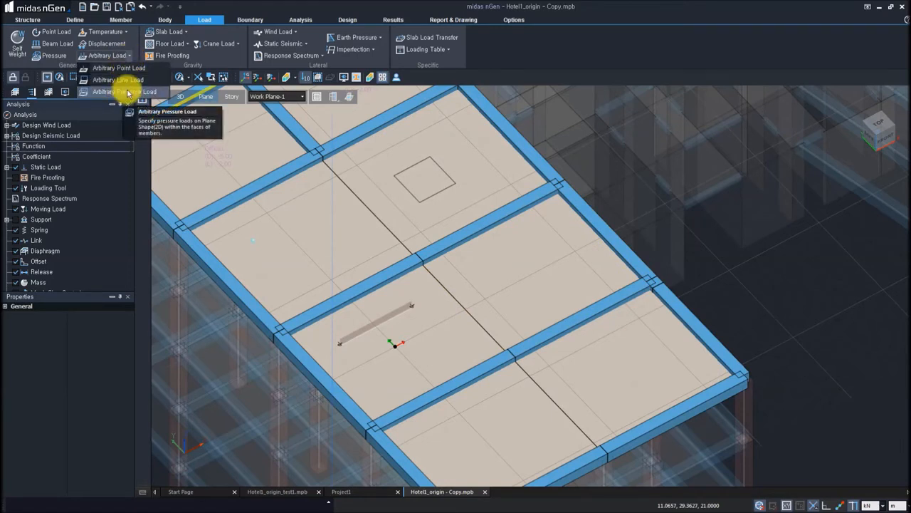
left_click(127, 91)
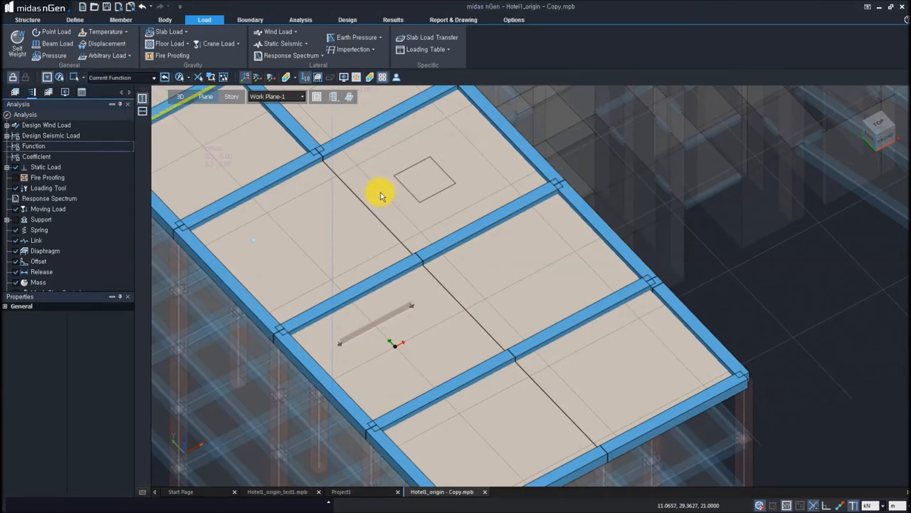
left_click(433, 173)
left_click(172, 271)
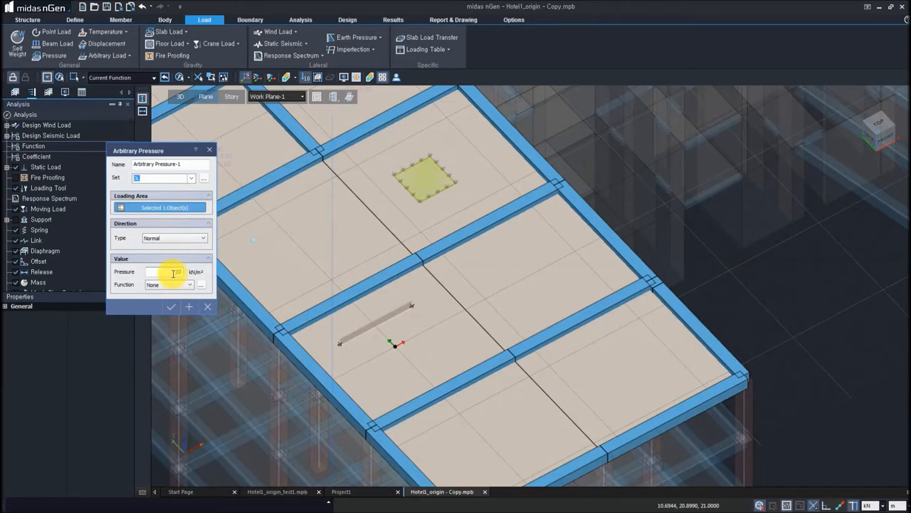
left_click(172, 272)
left_click_drag(175, 270, 197, 272)
type("50")
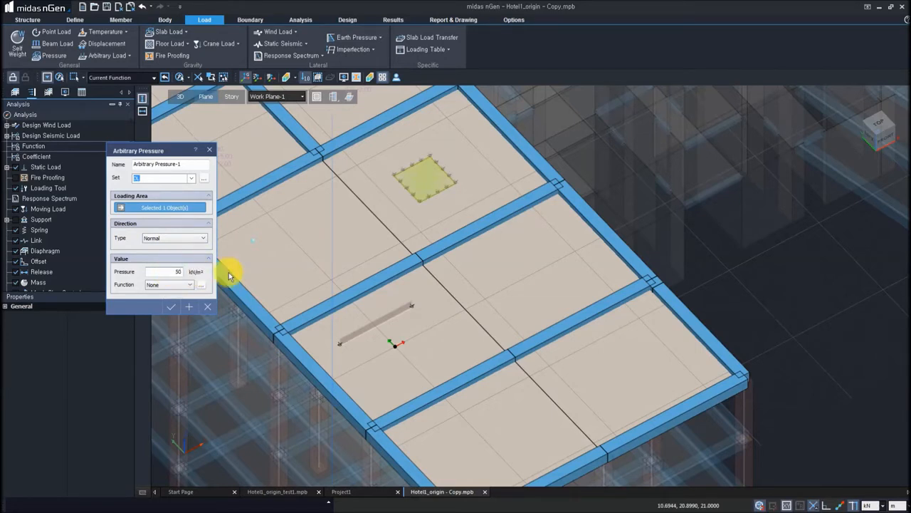
middle_click_drag(302, 240, 362, 287)
key("Return")
Examine the arbitrary loads on the roof slabs and return from the work plane to the 3D view of the whole building
middle_click(489, 250)
middle_click_drag(509, 218, 515, 208, "ctrl")
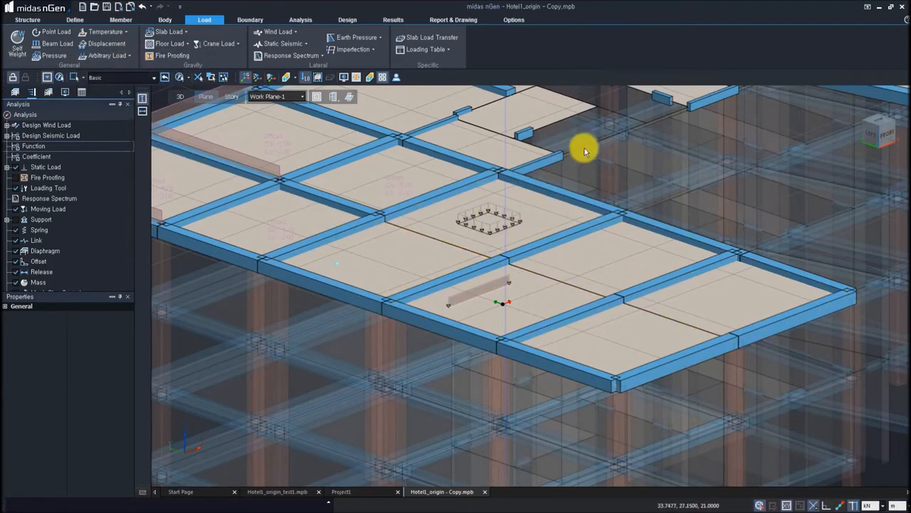
middle_click_drag(616, 220, 541, 253)
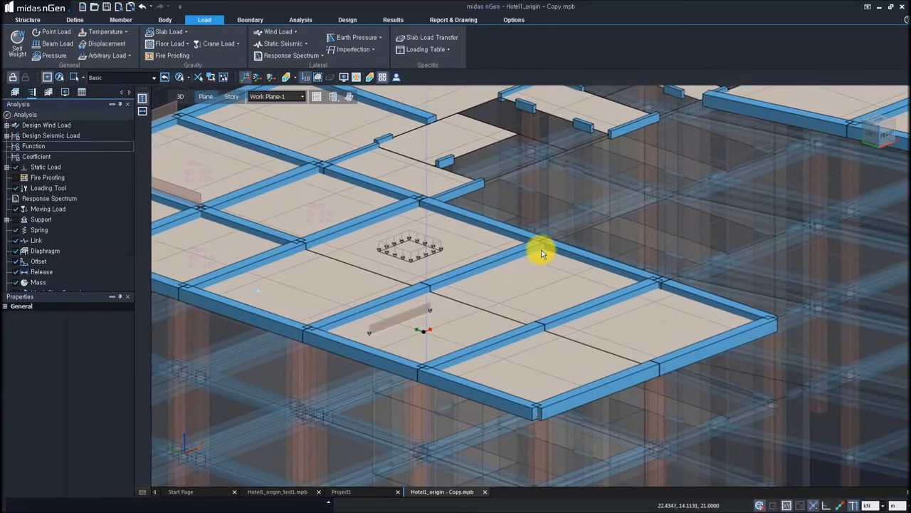
left_click(180, 96)
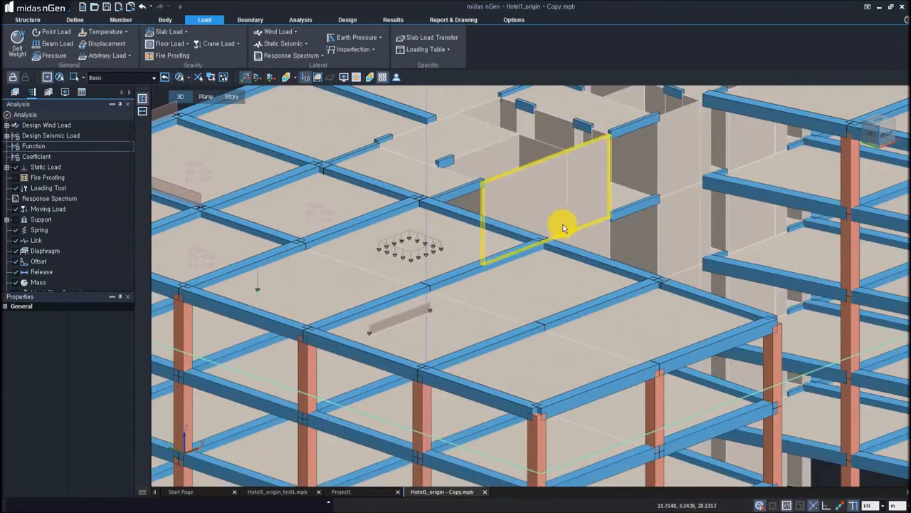
scroll(554, 226, "down", 8)
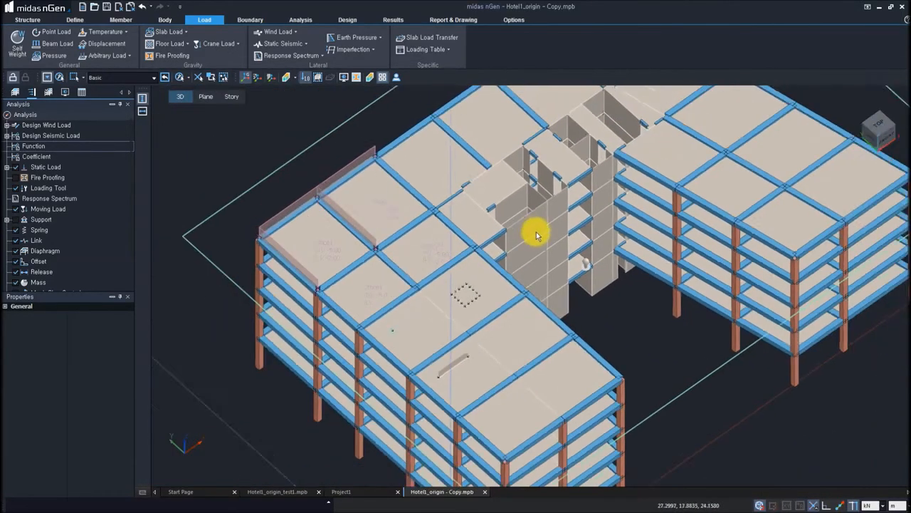
scroll(549, 228, "down", 2)
scroll(428, 302, "up", 2)
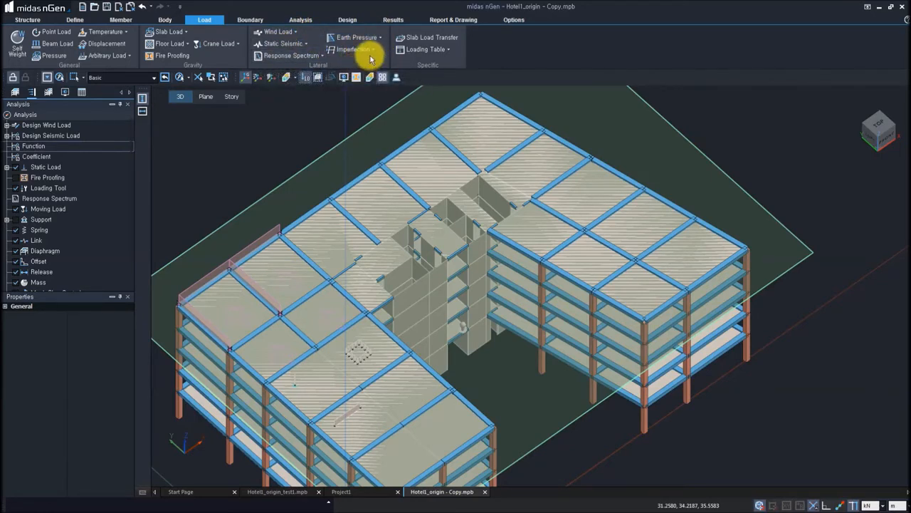
Start a code-based wind load function and set the upper limit of its EN1991:2005 design wind load's Z range to 21 m
left_click(296, 33)
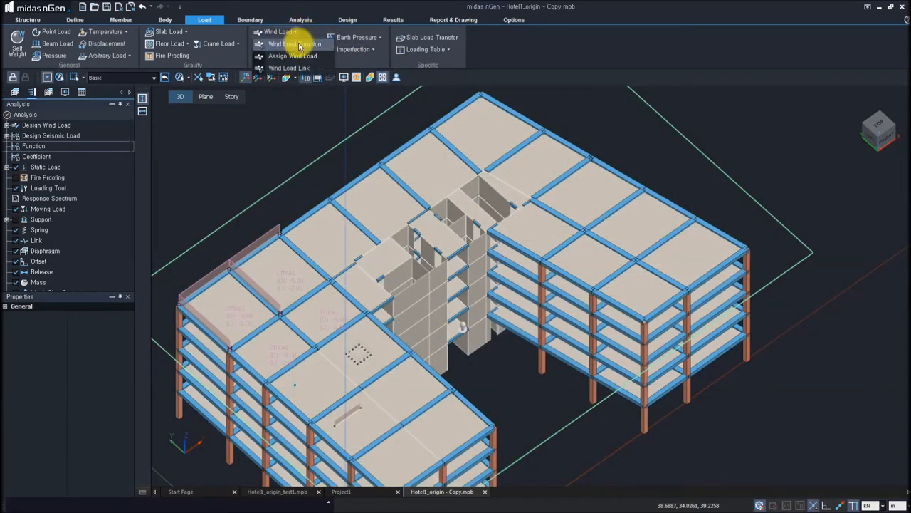
left_click(300, 45)
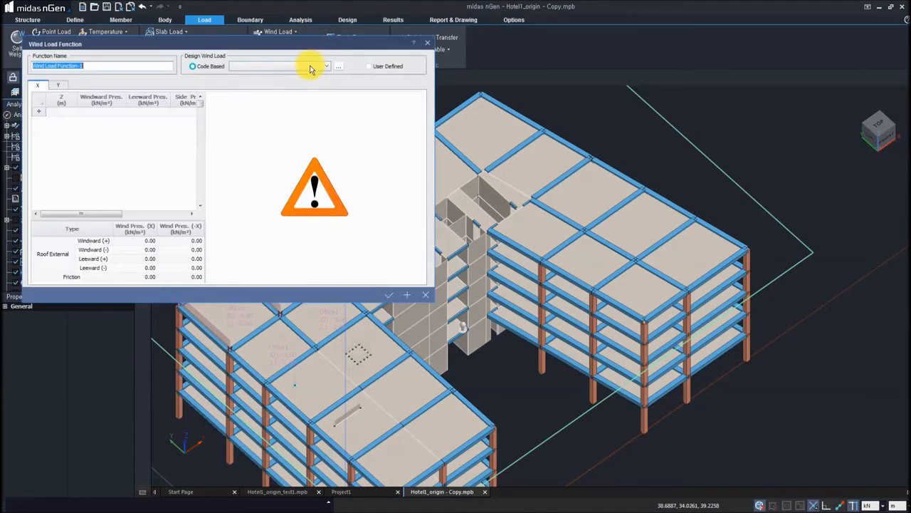
left_click(340, 66)
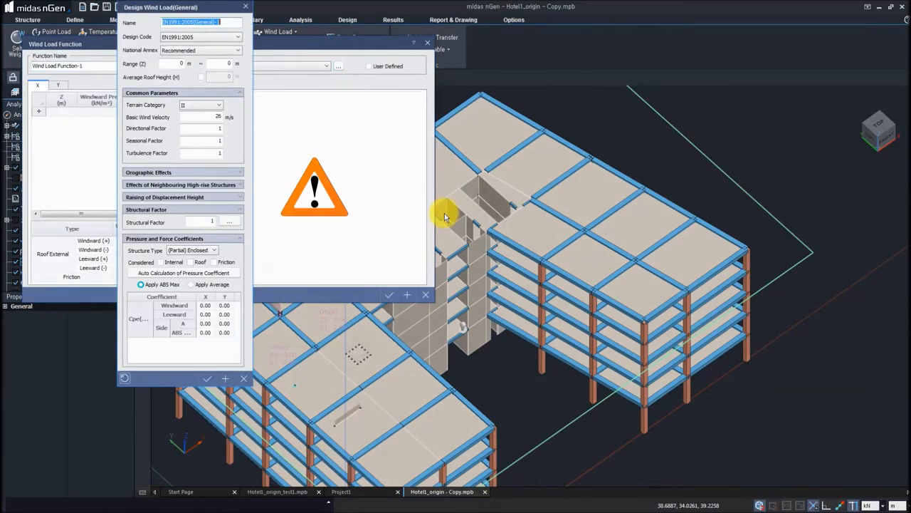
left_click_drag(211, 8, 255, 70)
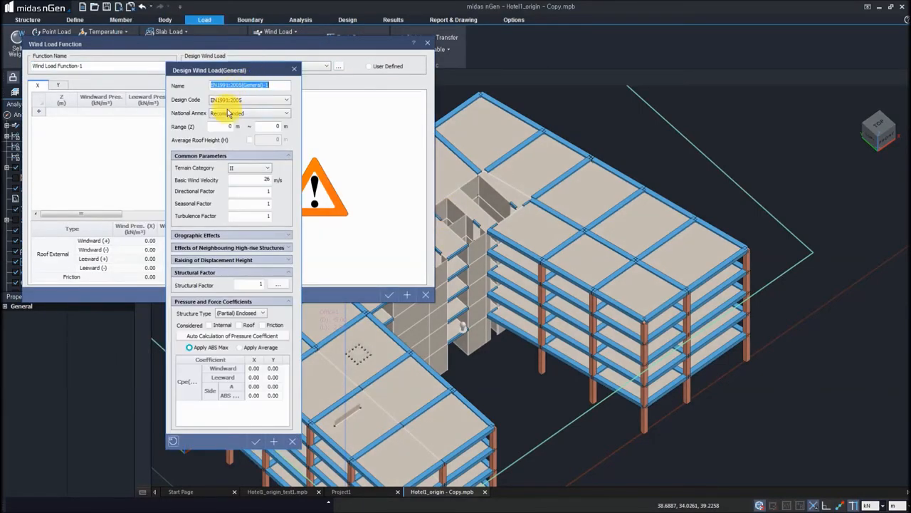
left_click_drag(266, 126, 317, 133)
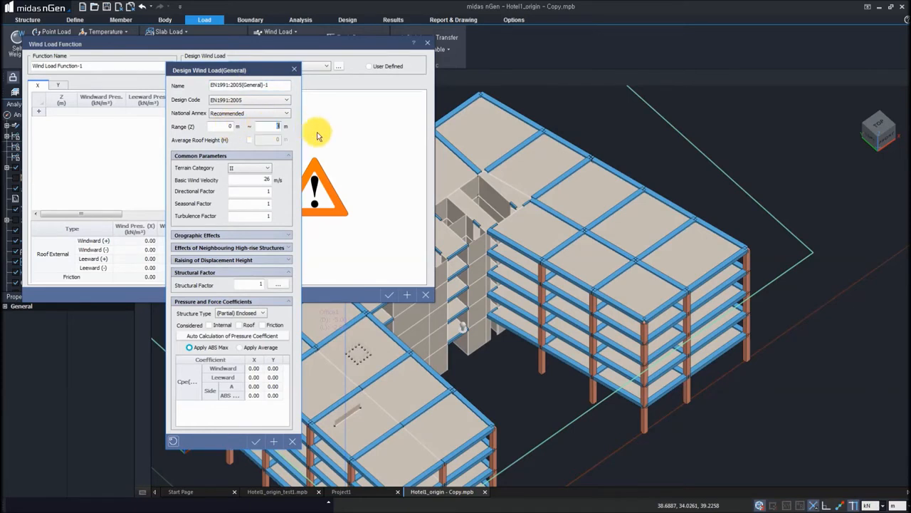
type("21")
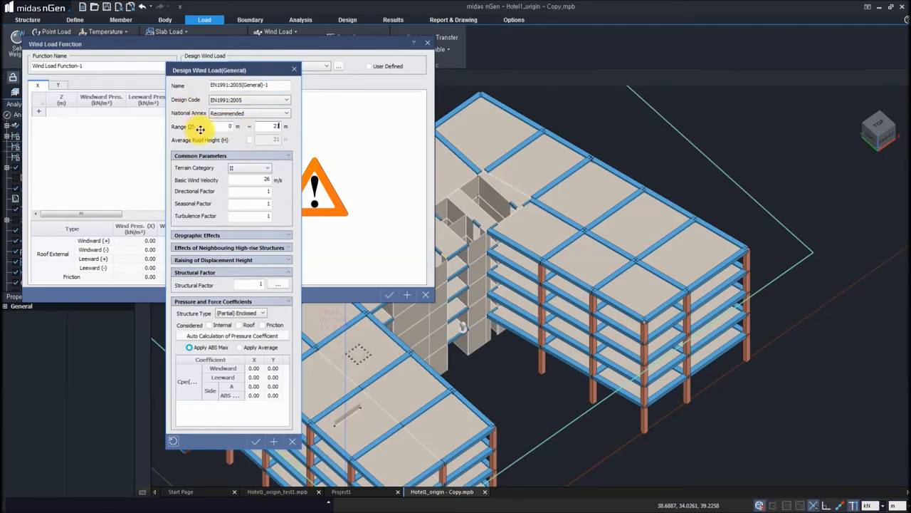
Set the basic wind velocity to 20 m/s and review the orographic and neighbouring high-rise effects parameters
left_click(252, 180)
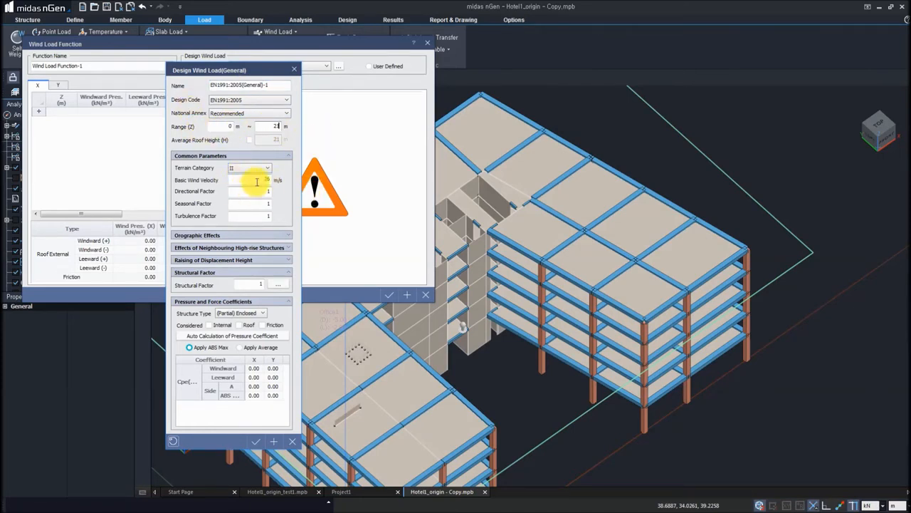
key("BackSpace")
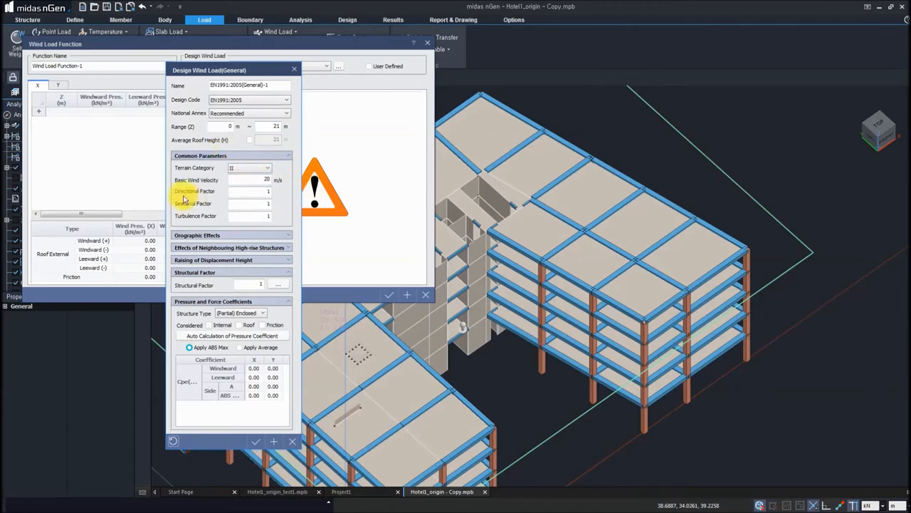
left_click(223, 241)
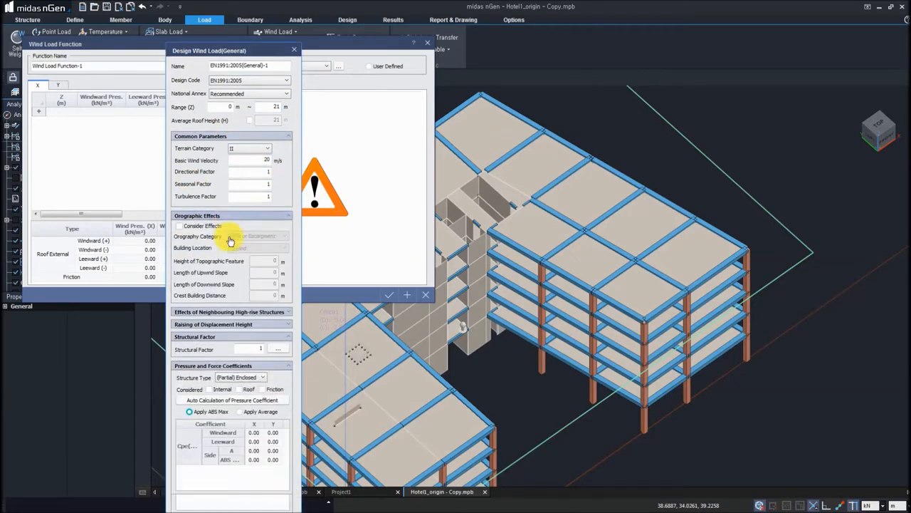
left_click(223, 217)
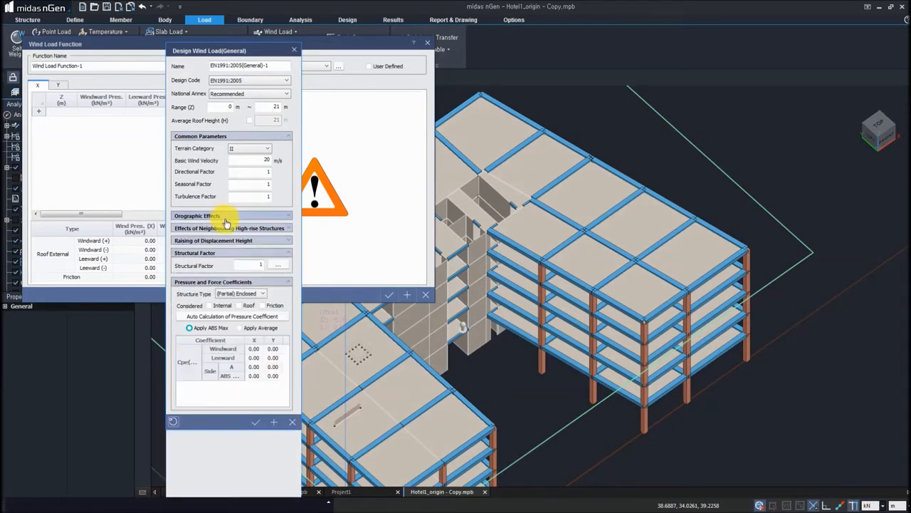
left_click(225, 231)
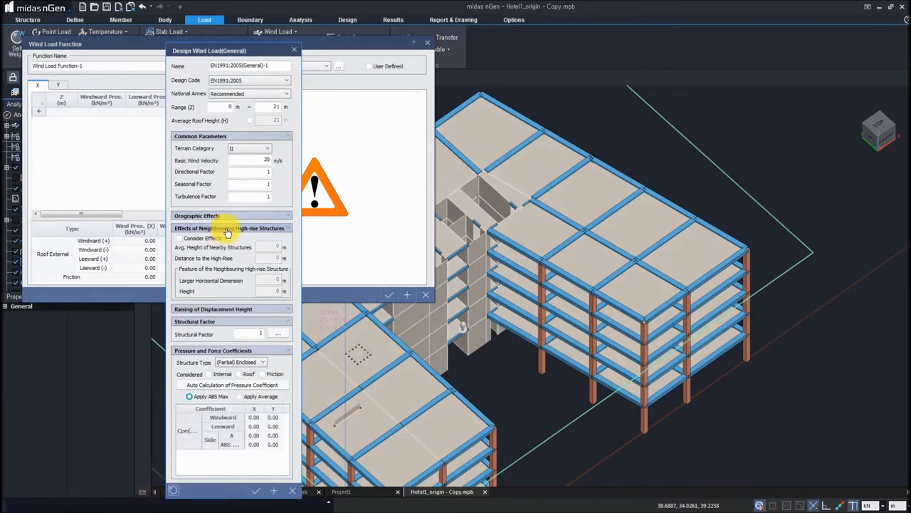
left_click(228, 231)
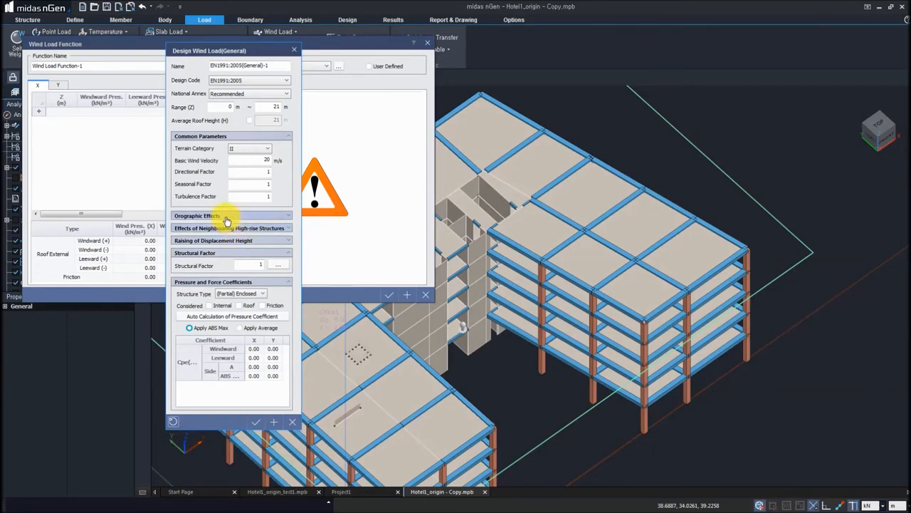
left_click(235, 217)
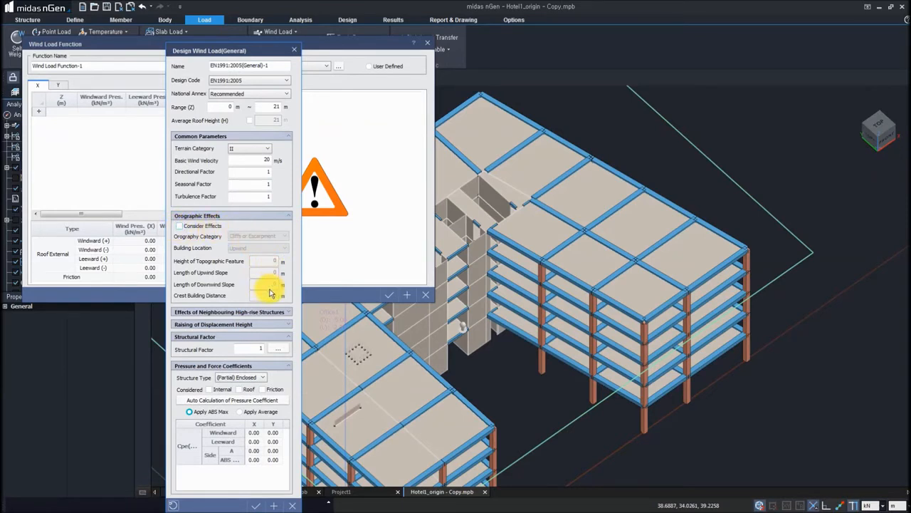
left_click(237, 217)
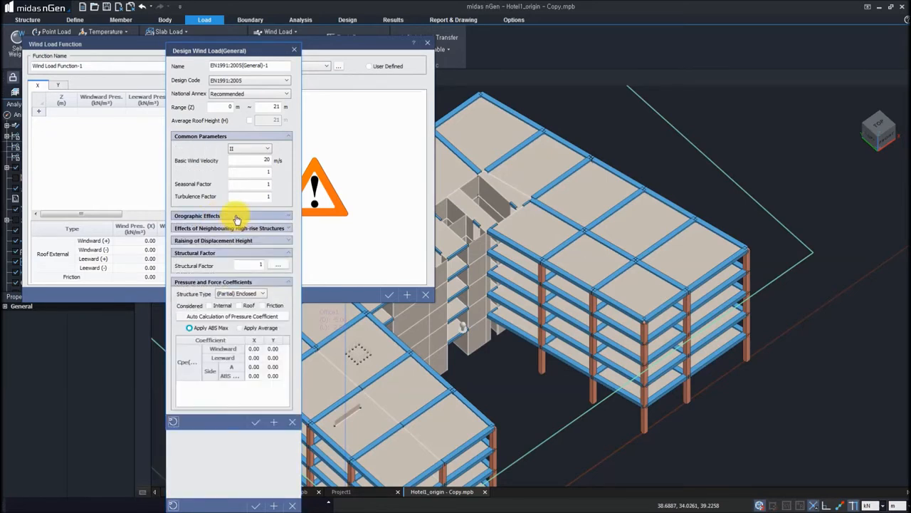
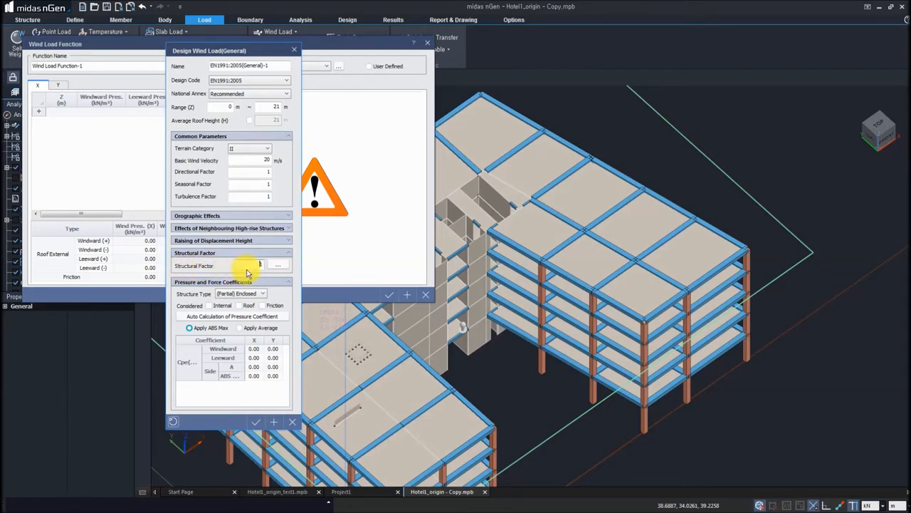
Calculate the structural factor using an along-wind natural frequency of 5 Hz and apply it to the design wind load
left_click(278, 264)
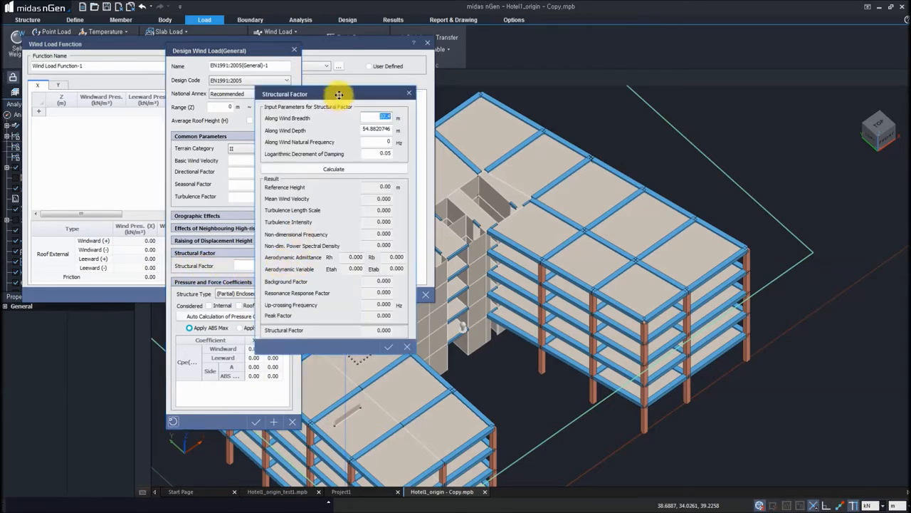
left_click_drag(339, 96, 445, 97)
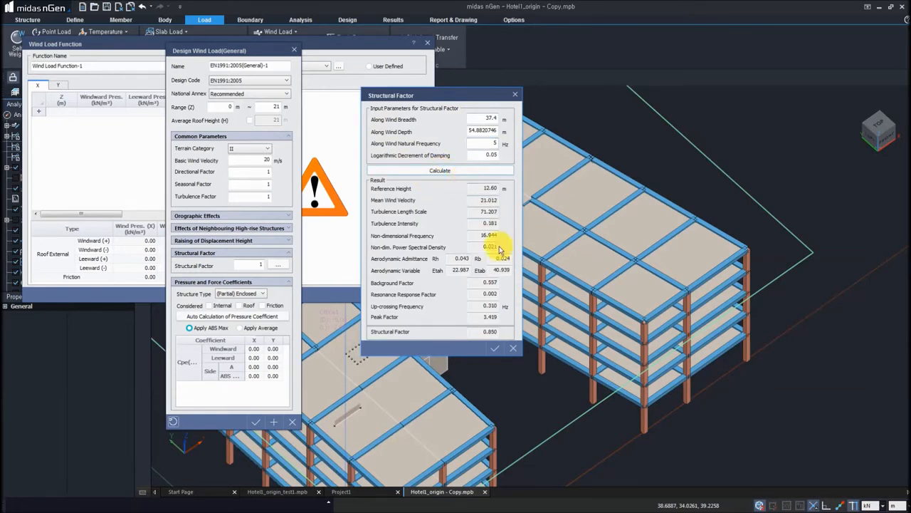
double_click(488, 332)
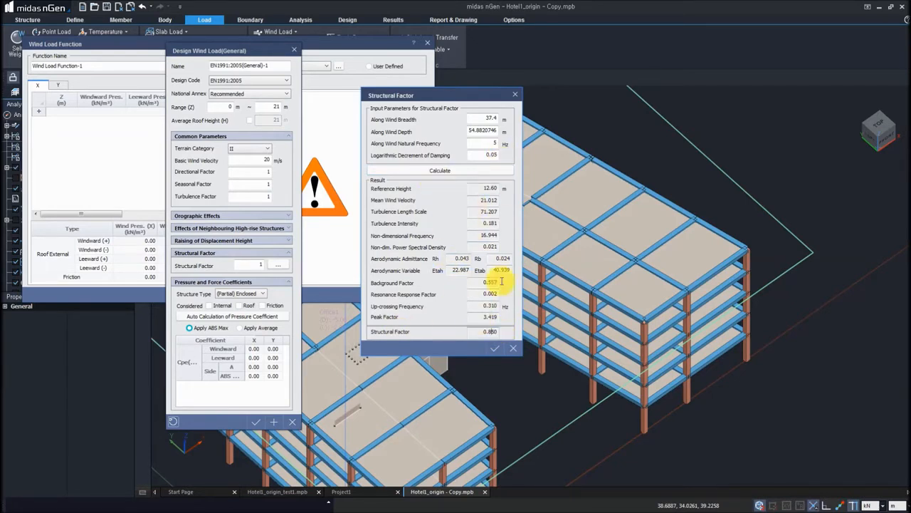
left_click(494, 347)
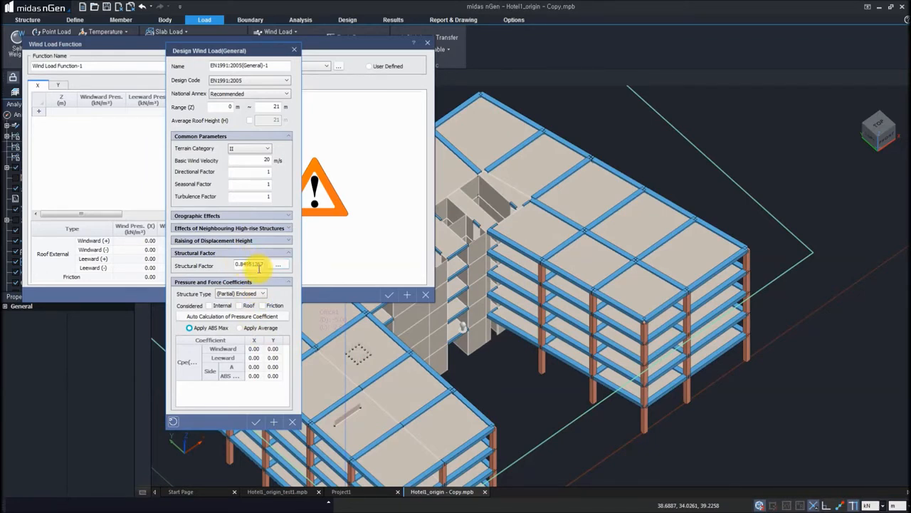
Choose (Partial) Enclosed as the structure type and include internal pressure in the coefficients
left_click(234, 294)
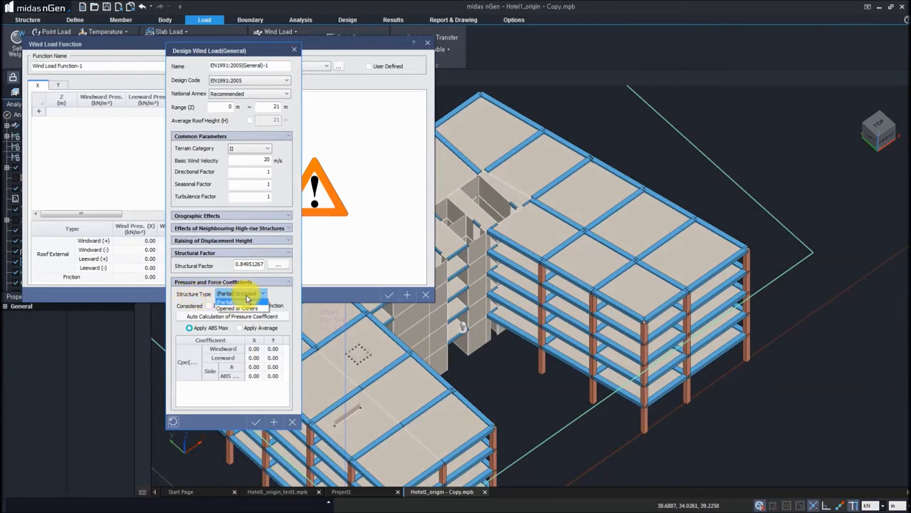
left_click(245, 301)
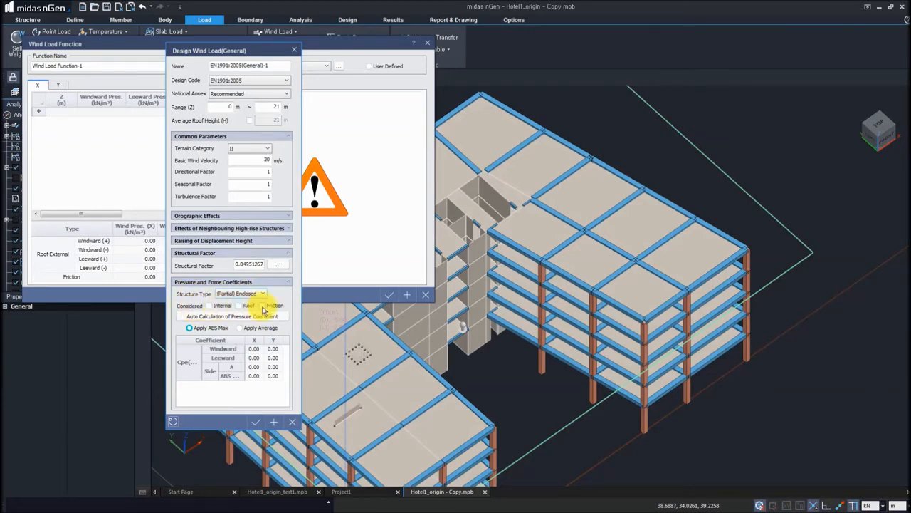
left_click(212, 305)
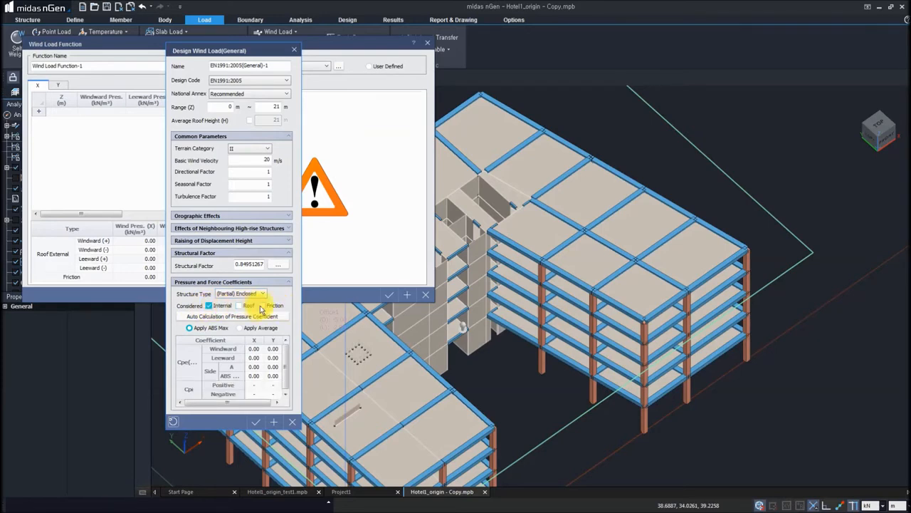
Auto-calculate the pressure coefficients with major and orthogonal breadths of 37 m, and save the design wind load and Wind Load Function-1
left_click(226, 318)
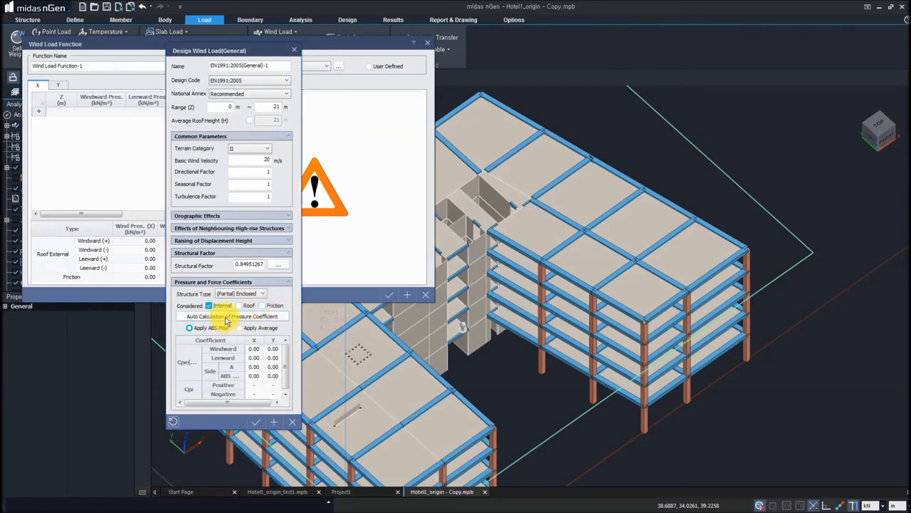
left_click_drag(311, 121, 427, 137)
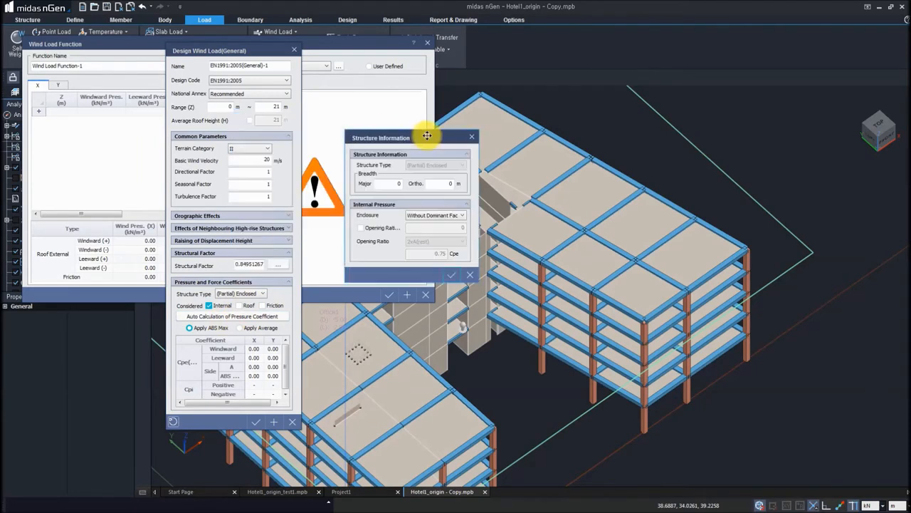
left_click(391, 184)
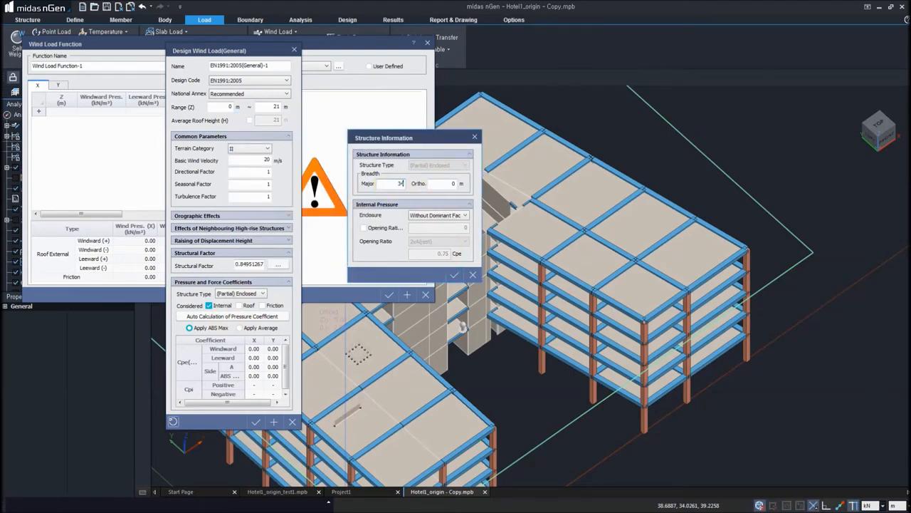
type("37")
left_click(451, 183)
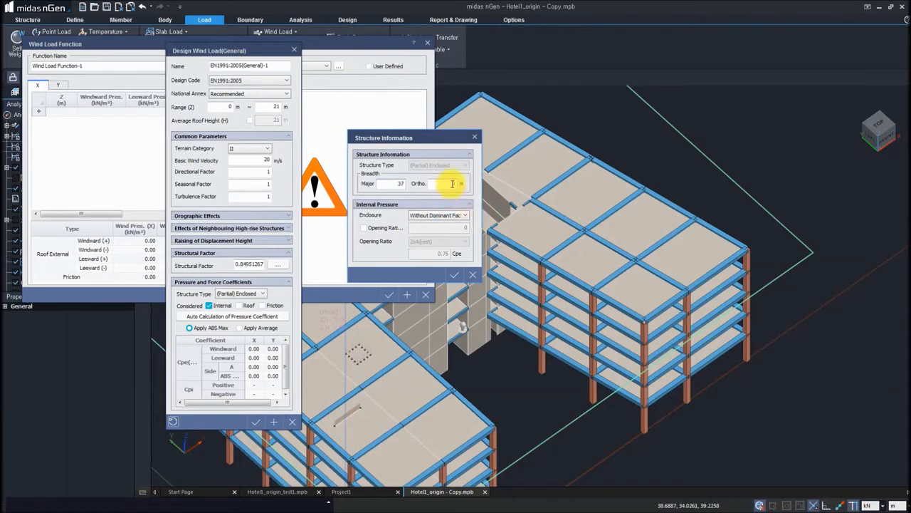
type("37")
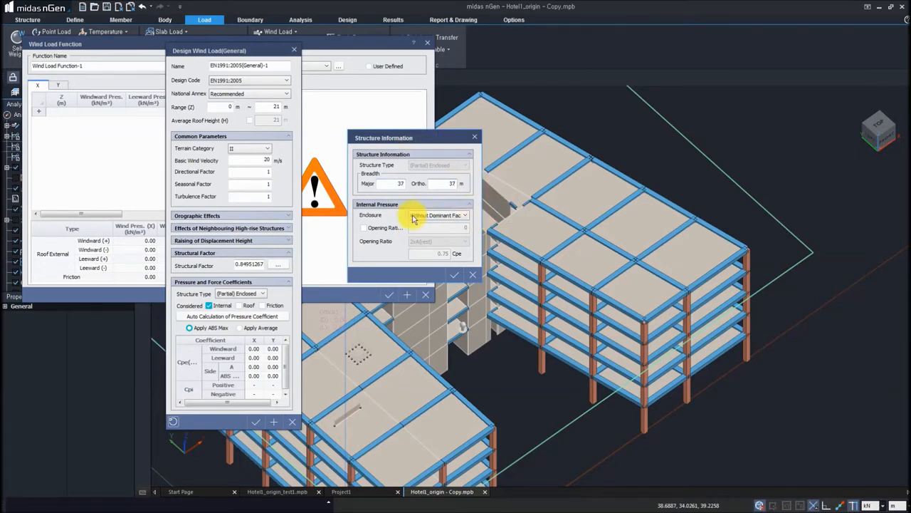
left_click(454, 275)
scroll(284, 367, "down", 2)
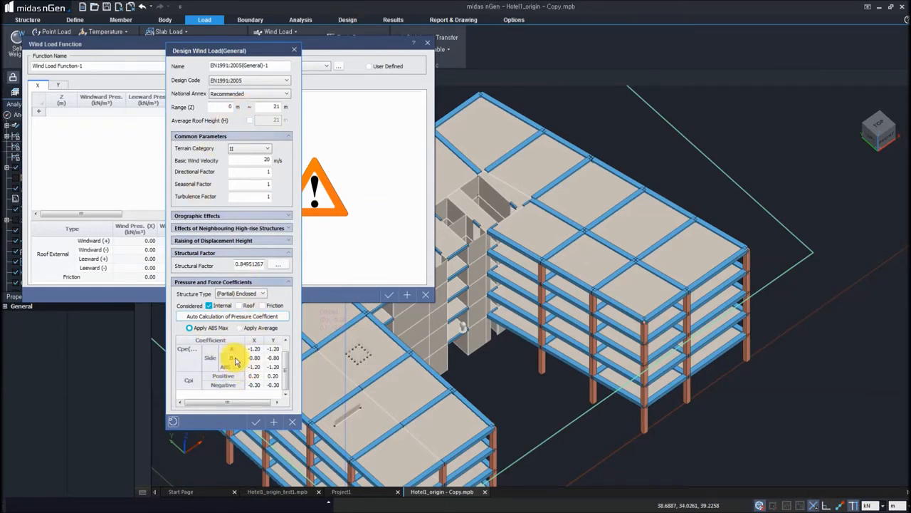
left_click(256, 421)
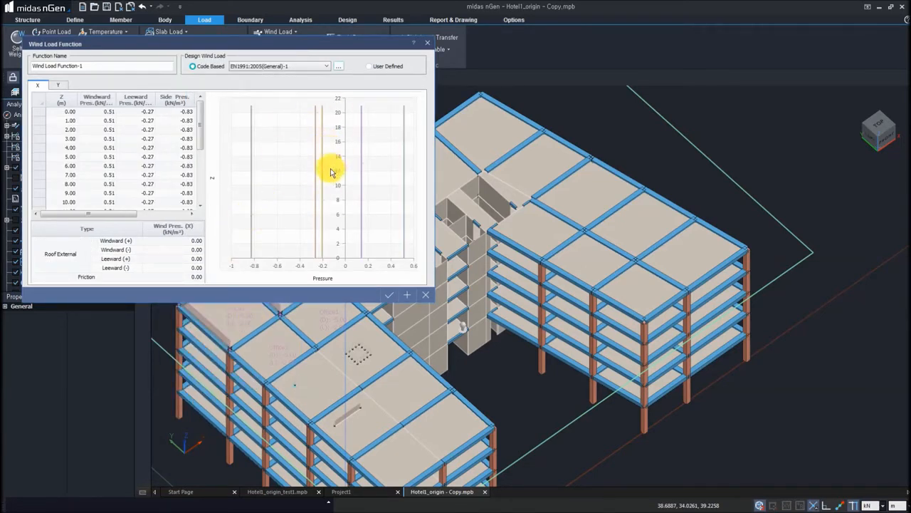
left_click(390, 295)
Start a wind load, compare its available types, and choose the building story type with Design Wind Load(Building)-1
left_click(295, 33)
left_click(292, 33)
left_click(295, 31)
left_click(291, 57)
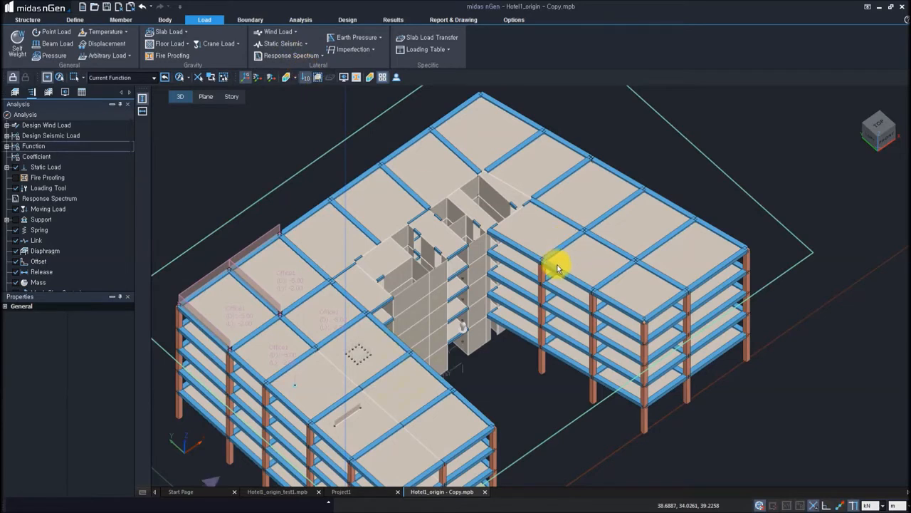
left_click_drag(320, 84, 158, 139)
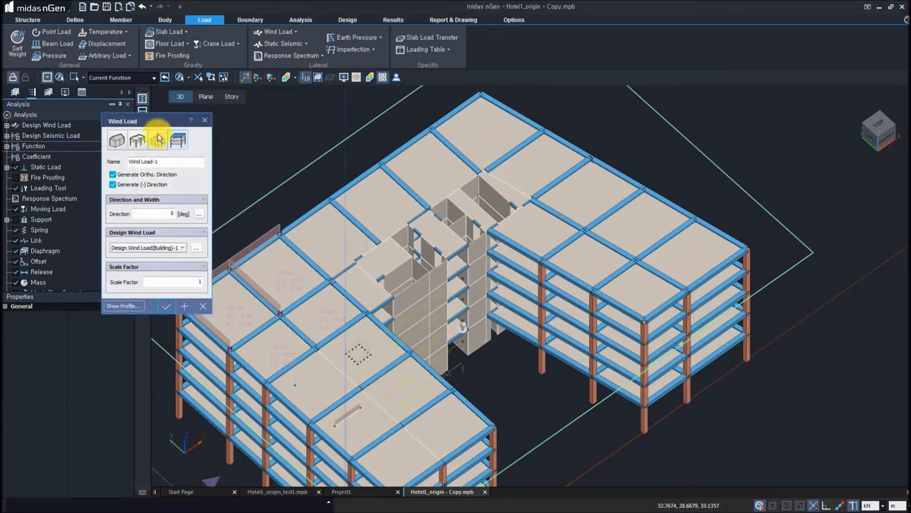
left_click(117, 141)
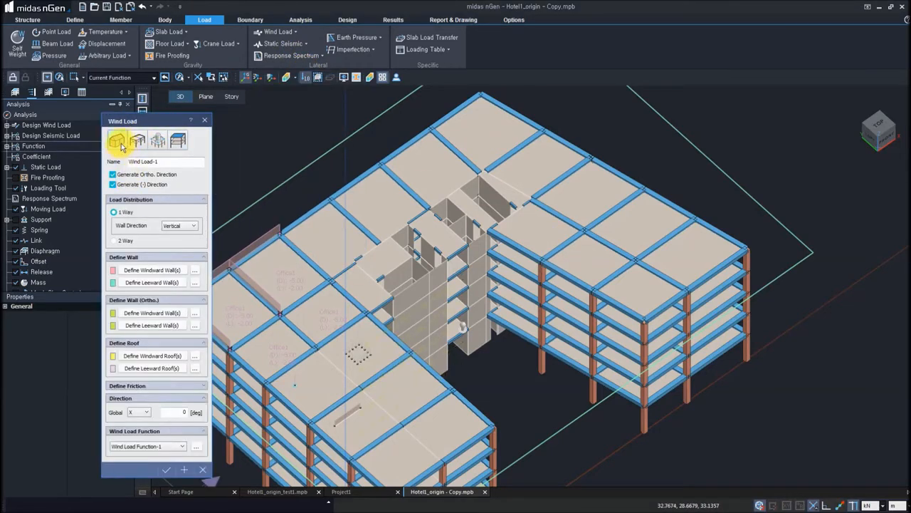
left_click(139, 142)
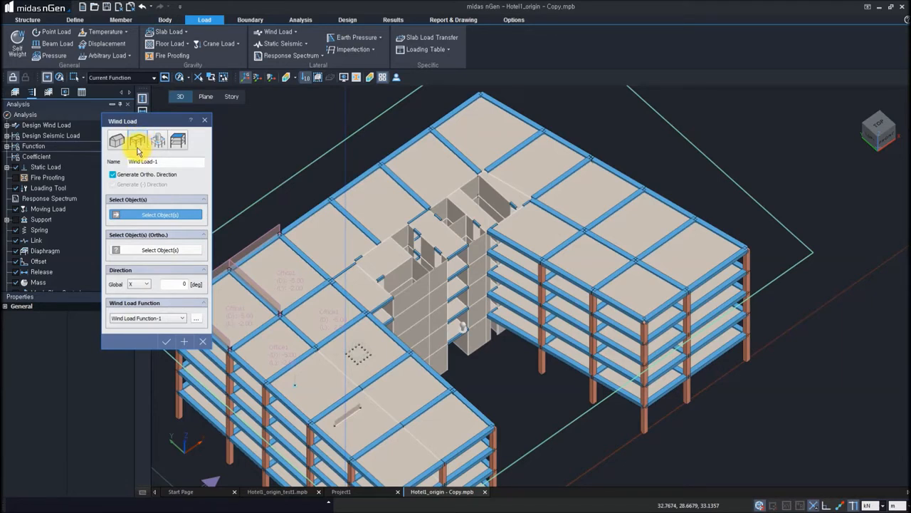
left_click(178, 142)
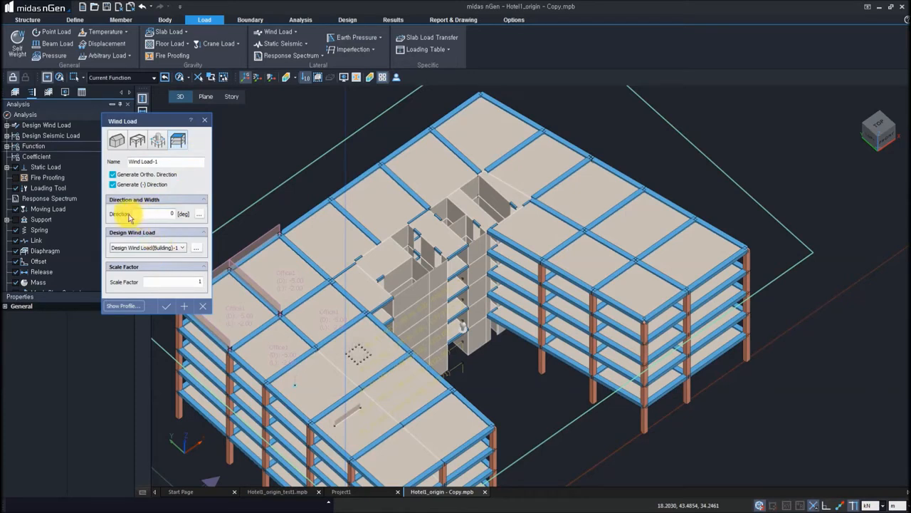
left_click(148, 248)
left_click(152, 256)
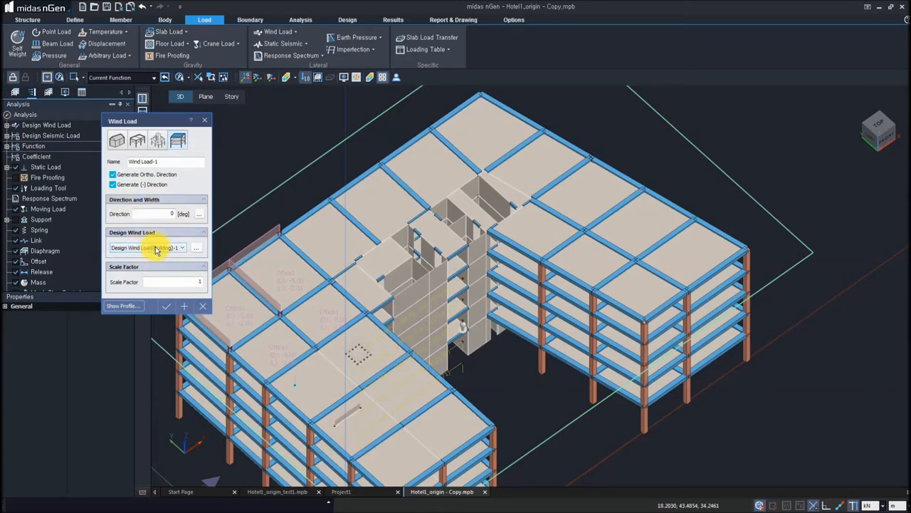
Examine the wind load profile's story force, story shear and overturning moment for story set T1
left_click(129, 306)
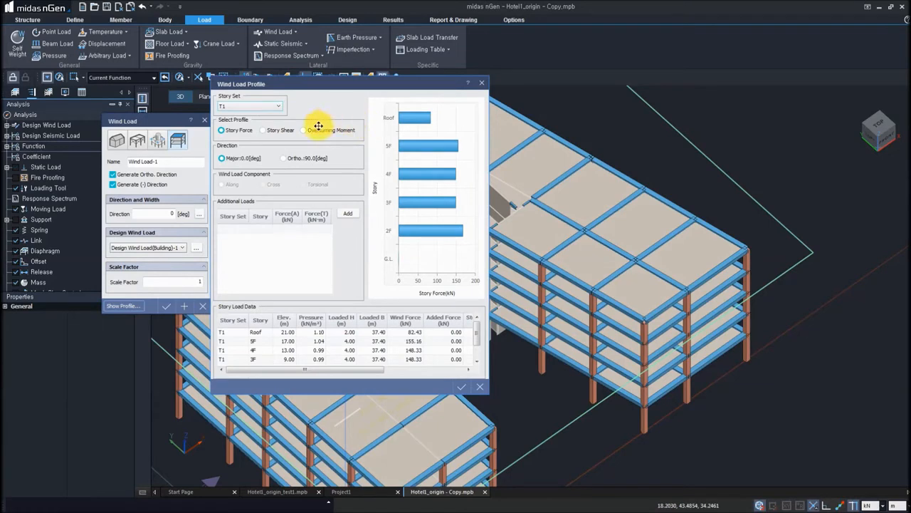
left_click(270, 130)
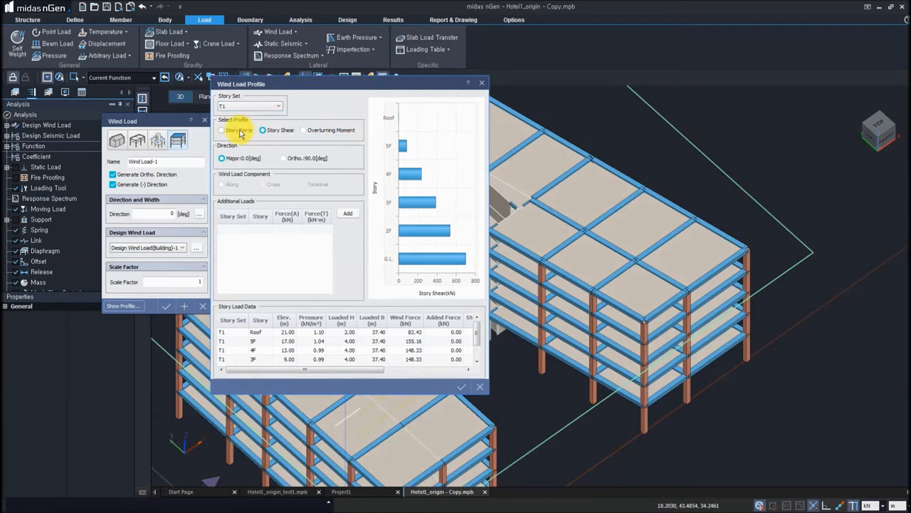
left_click(319, 130)
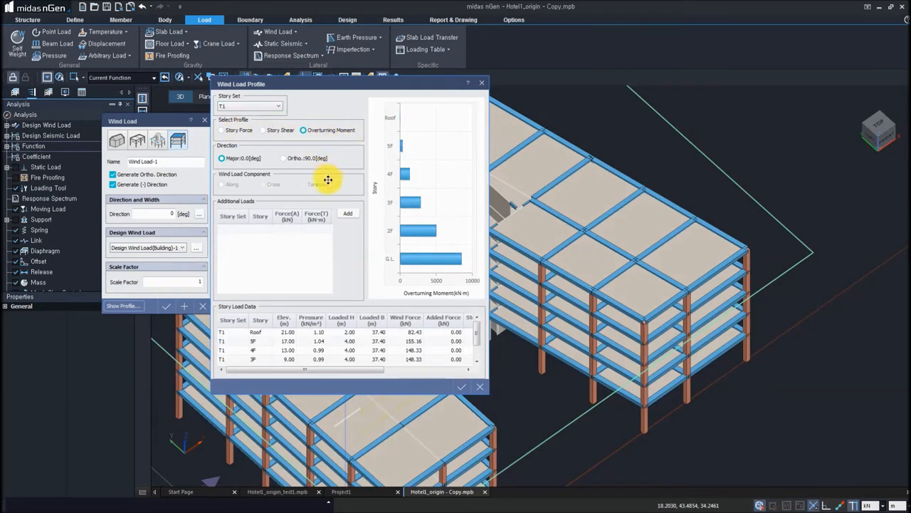
left_click(478, 386)
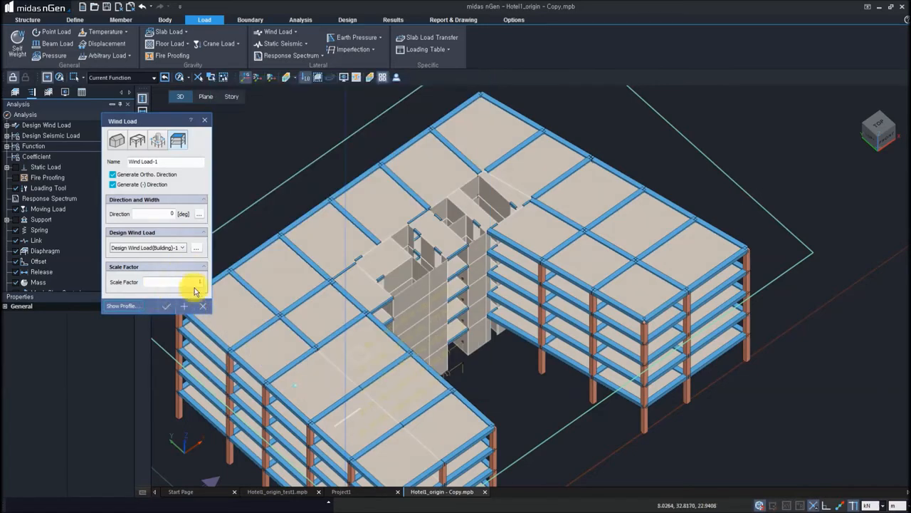
Generate Wind Load-1 on the building, including the orthogonal and negative directions, with a scale factor of 1
left_click(181, 306)
scroll(333, 186, "down", 2)
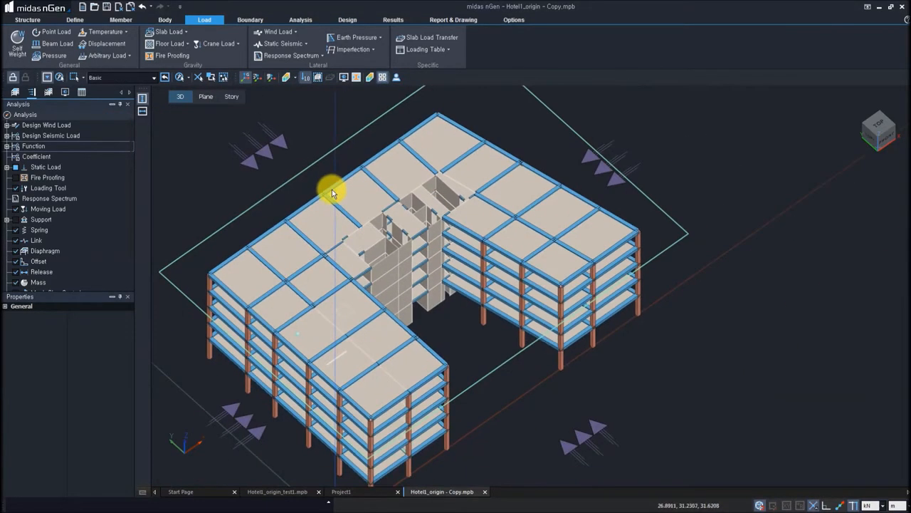
scroll(339, 241, "down", 1)
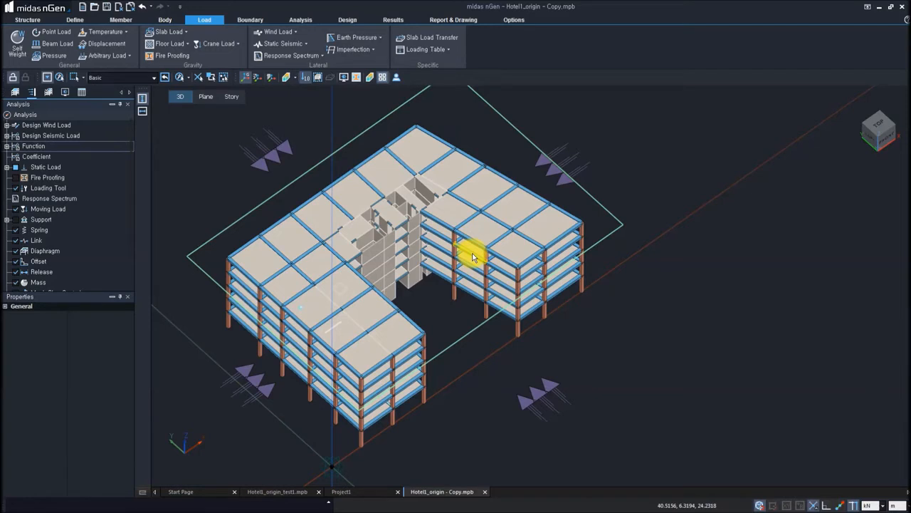
Start a static seismic load and add an EN1998:2004 design seismic load with ground type D, horizontal design spectrum and importance factor 1.0
left_click(305, 44)
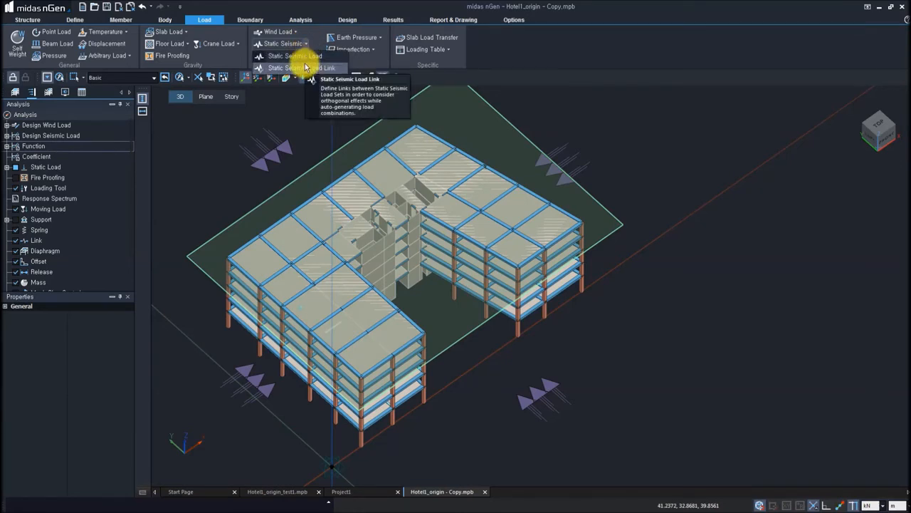
left_click(305, 57)
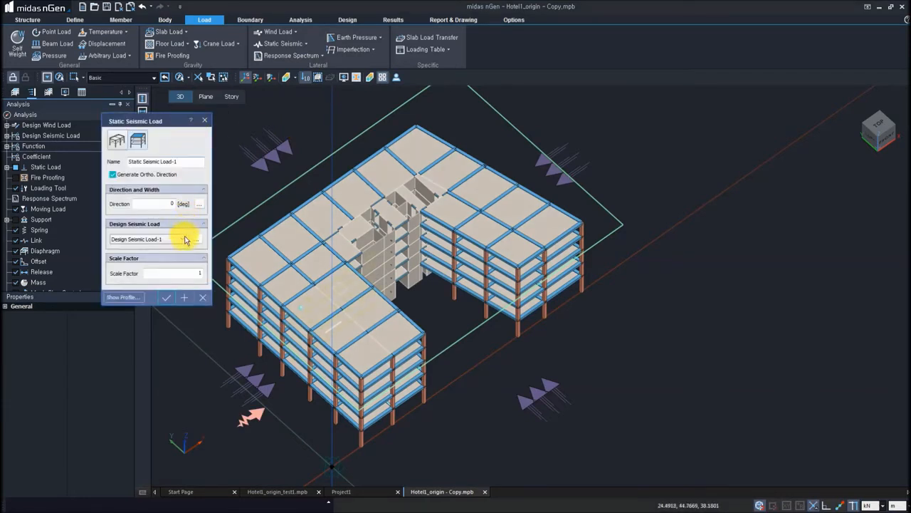
left_click(197, 240)
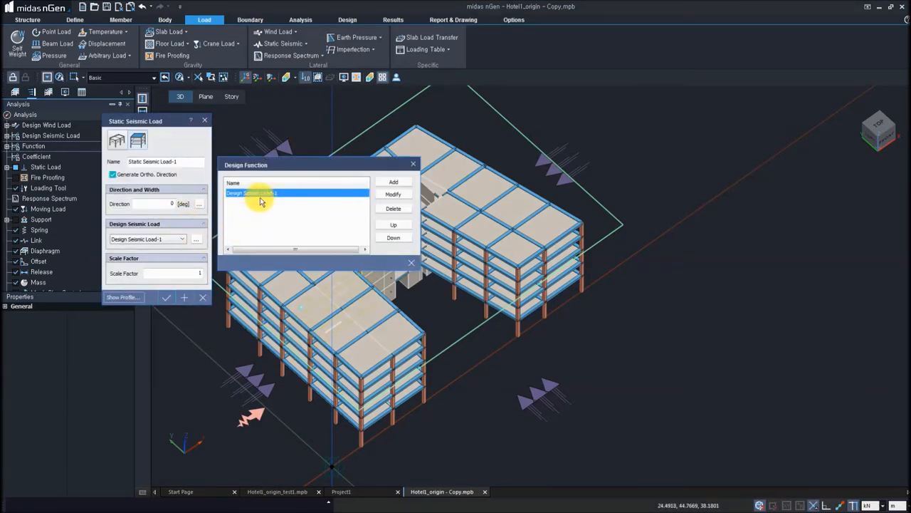
left_click(394, 183)
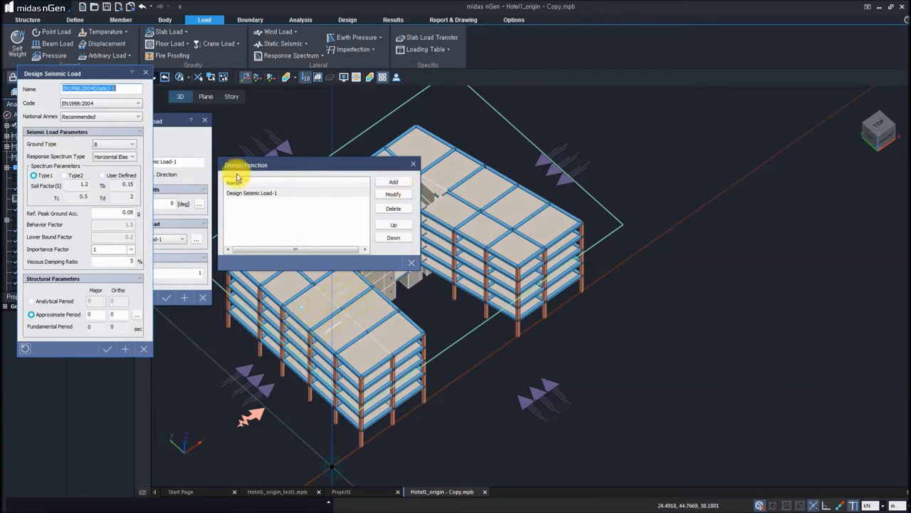
left_click_drag(93, 74, 513, 107)
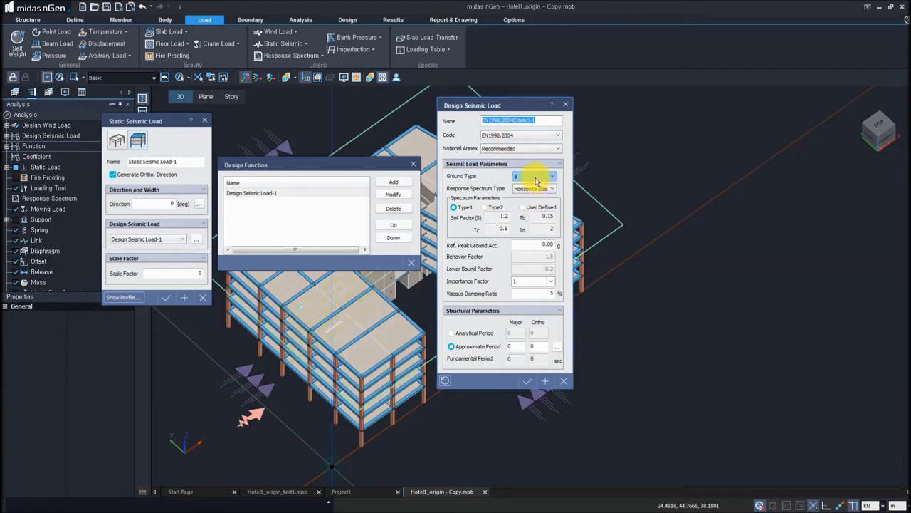
left_click(534, 176)
left_click(526, 205)
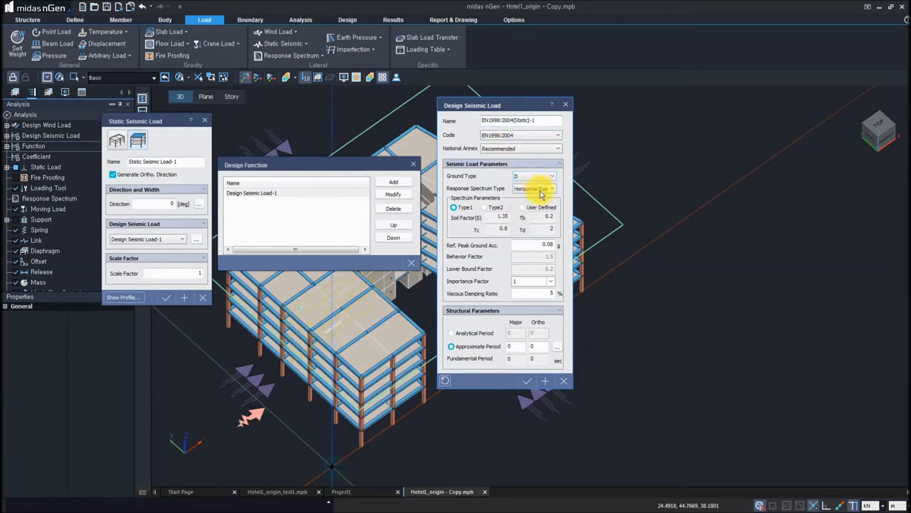
left_click(541, 191)
left_click(545, 214)
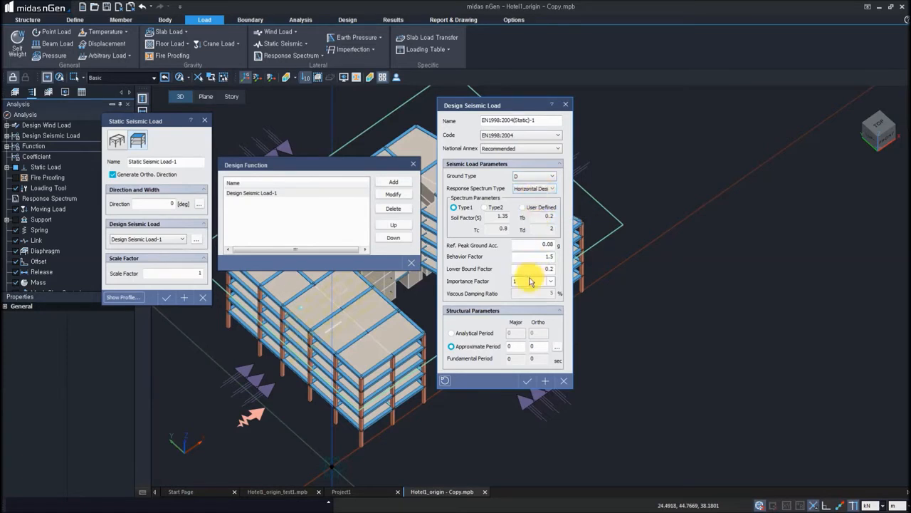
left_click(552, 281)
left_click(563, 280)
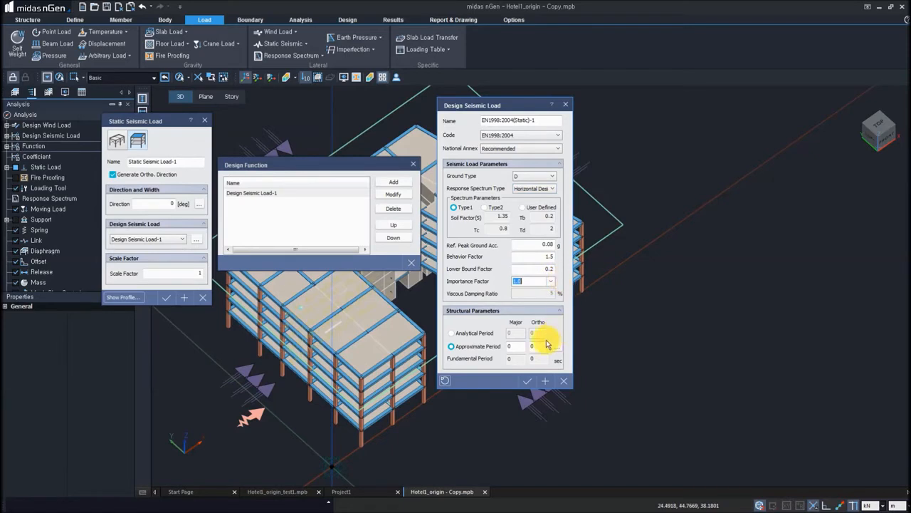
Calculate the approximate periods for the major and orthogonal directions with T = 0.085H^(3/4) and H 21 m, and save the design seismic load
left_click(557, 347)
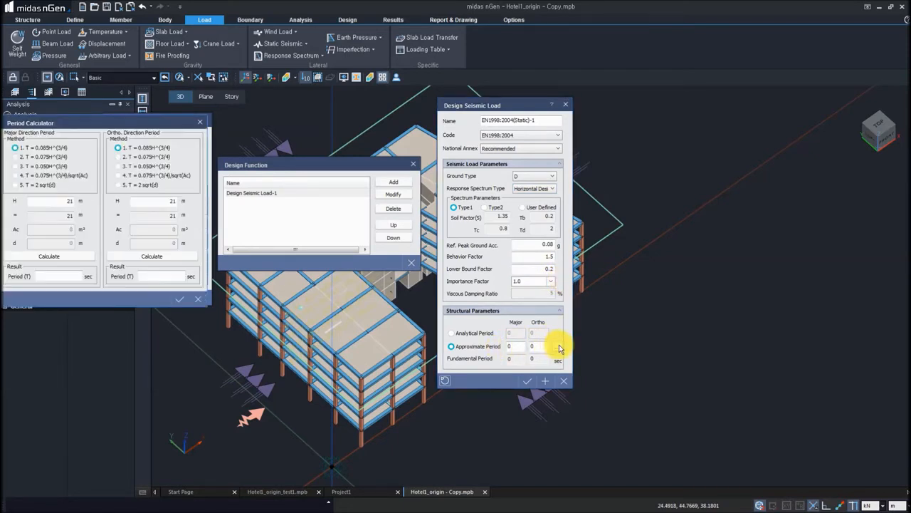
left_click_drag(54, 124, 326, 190)
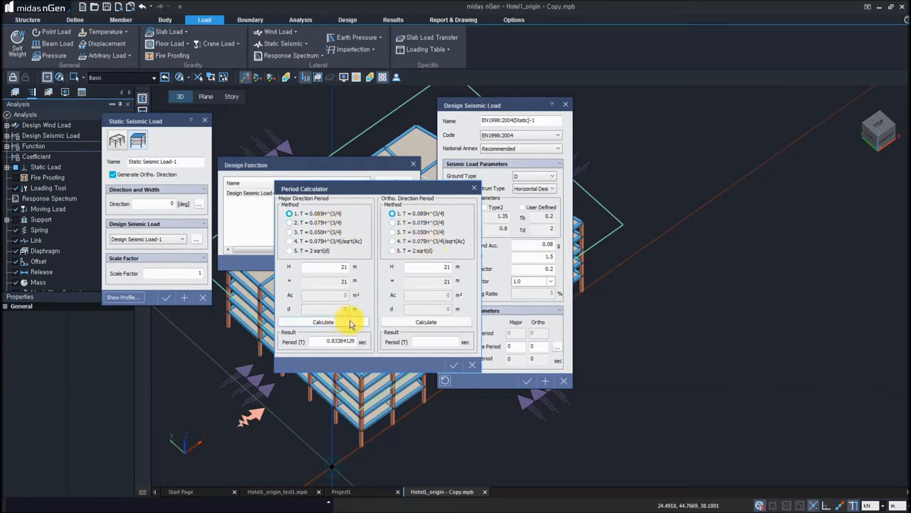
left_click(406, 322)
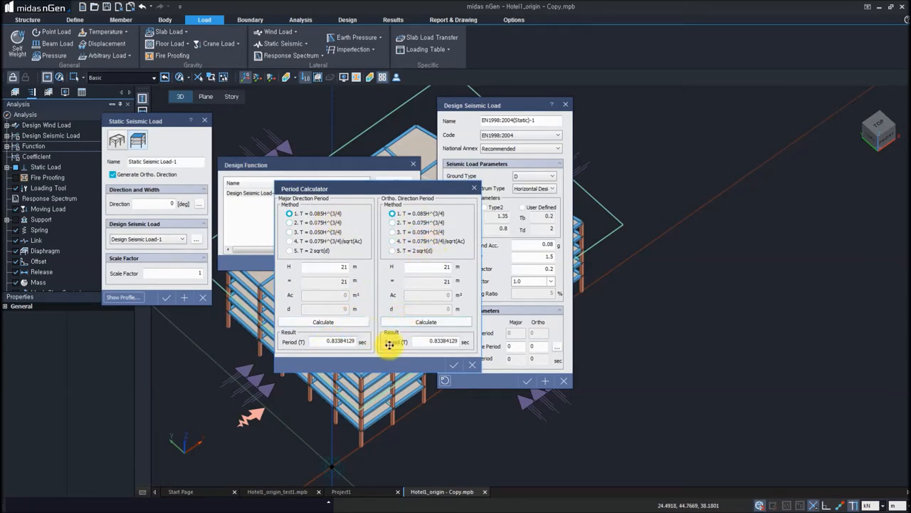
left_click(456, 366)
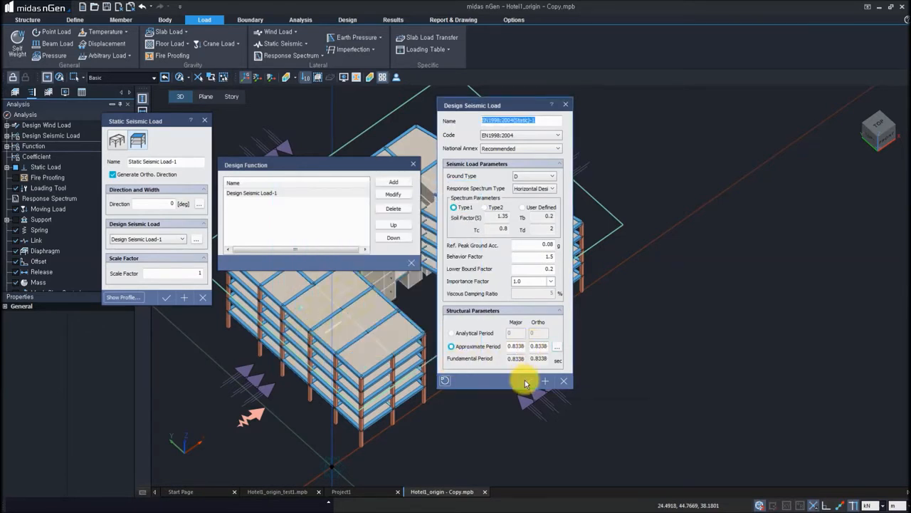
left_click(526, 383)
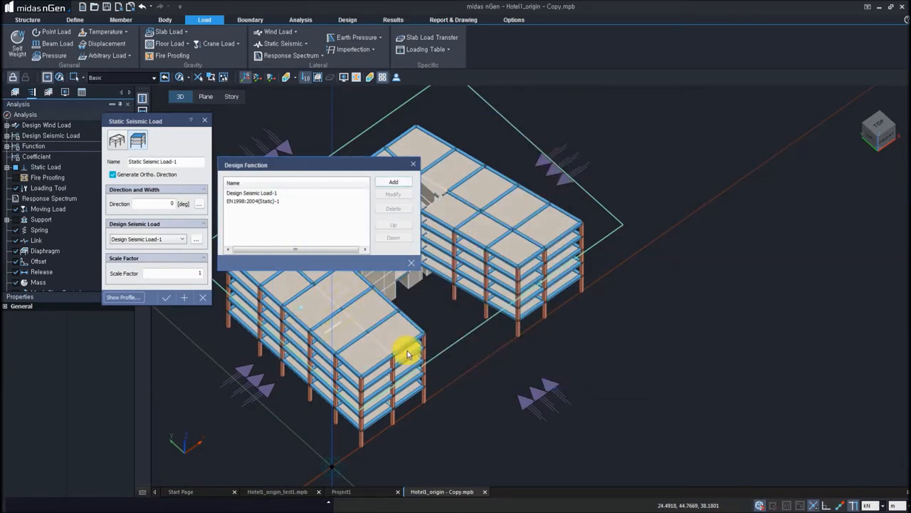
Generate Static Seismic Load-1 from EN1998:2004(Static)-1 with the orthogonal direction included, direction 0 degrees and scale factor 1
left_click(259, 202)
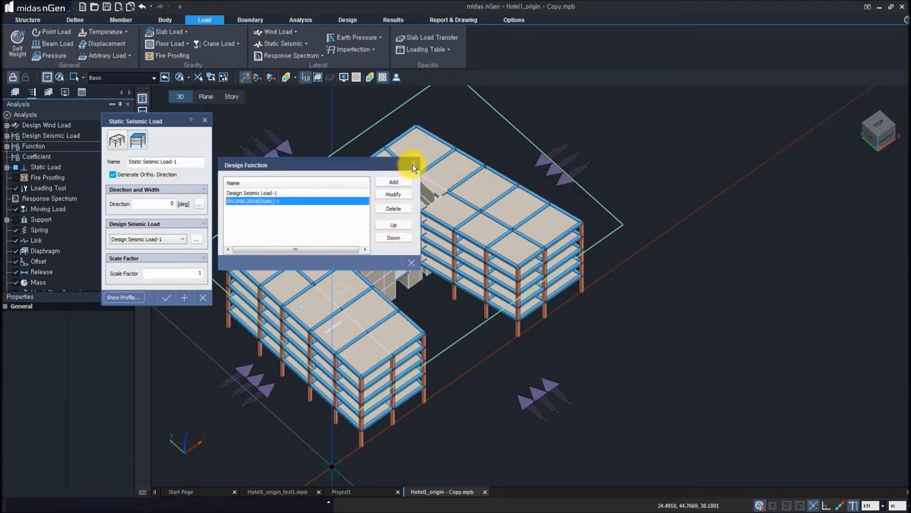
left_click(139, 239)
left_click(142, 239)
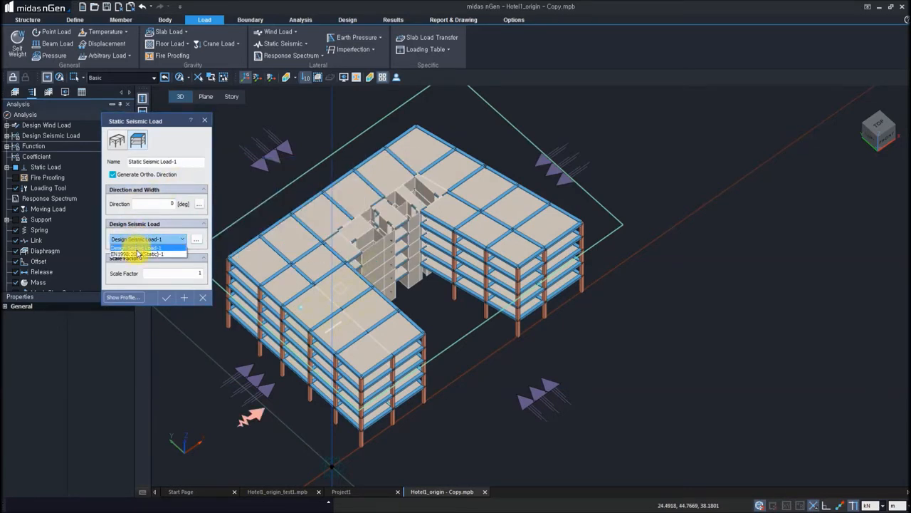
left_click(139, 254)
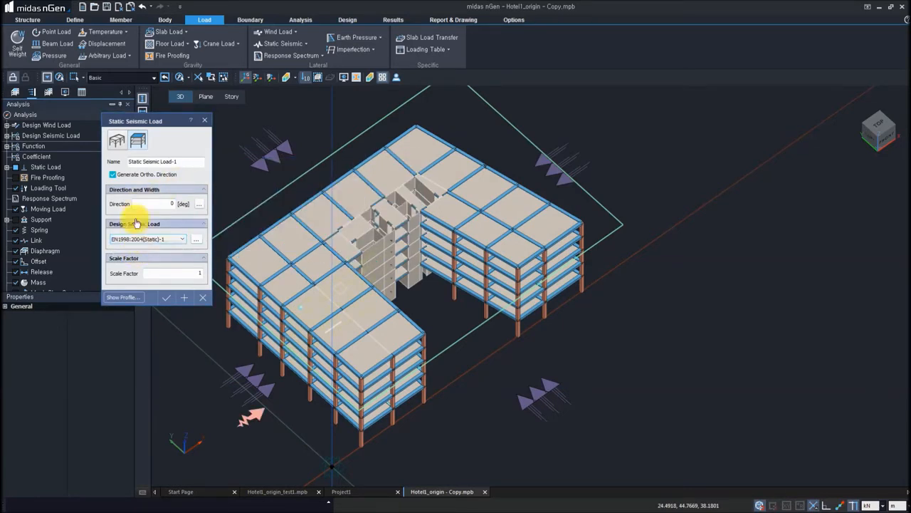
left_click(168, 297)
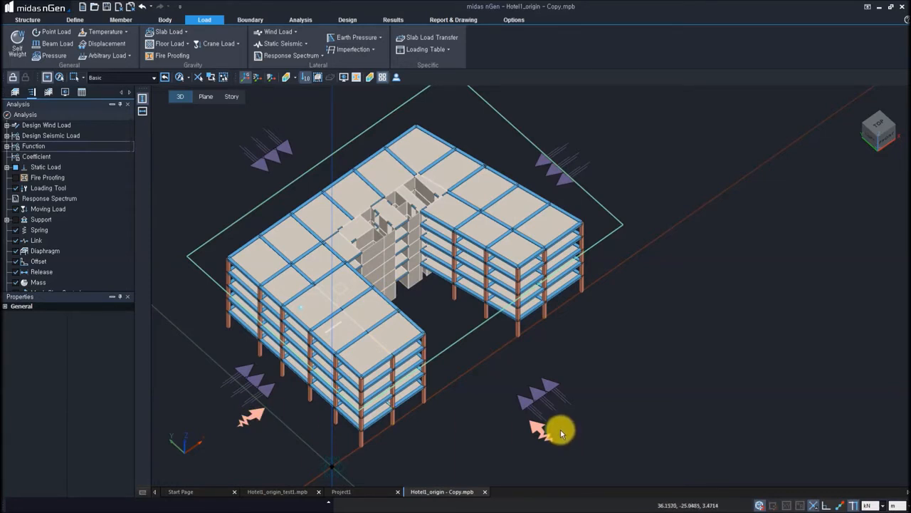
Define design spectrum EN1998:2004(RS)-1 with ground type D and horizontal design spectrum, preview it in a response spectrum function, and close the function unsaved
left_click(321, 56)
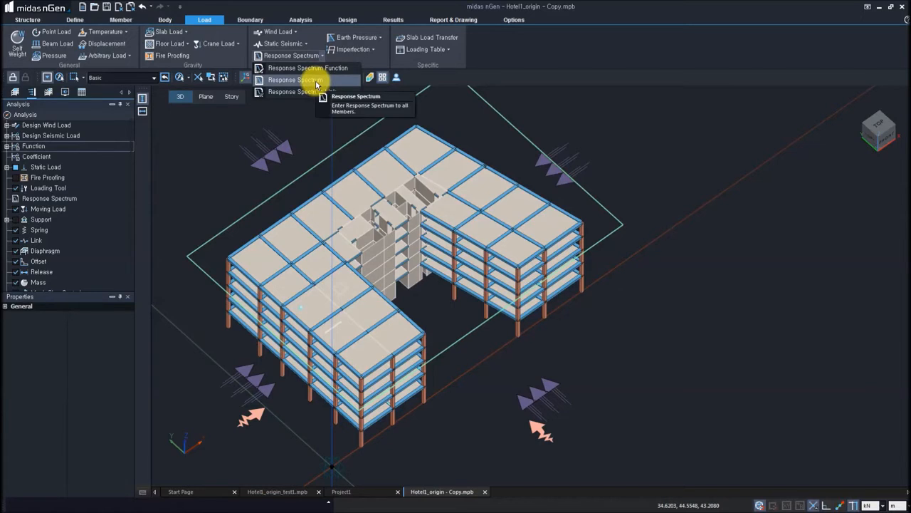
left_click(362, 172)
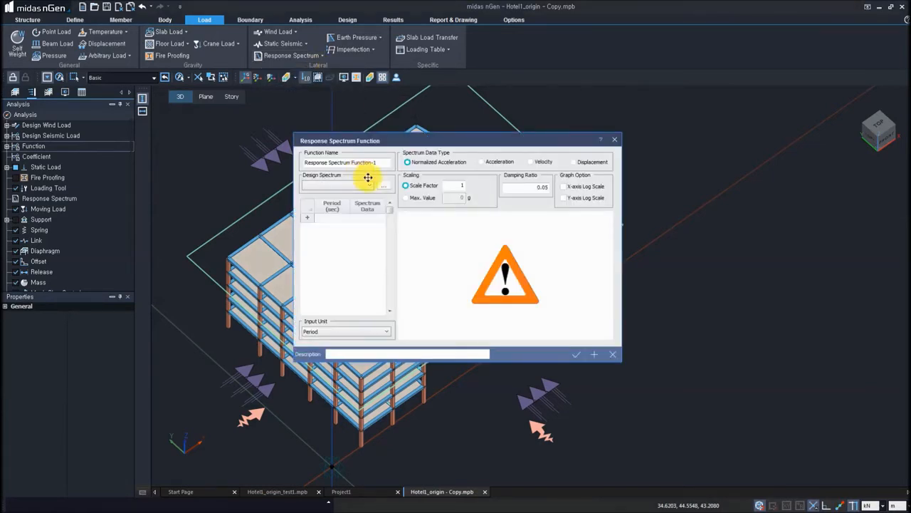
left_click_drag(399, 149, 286, 171)
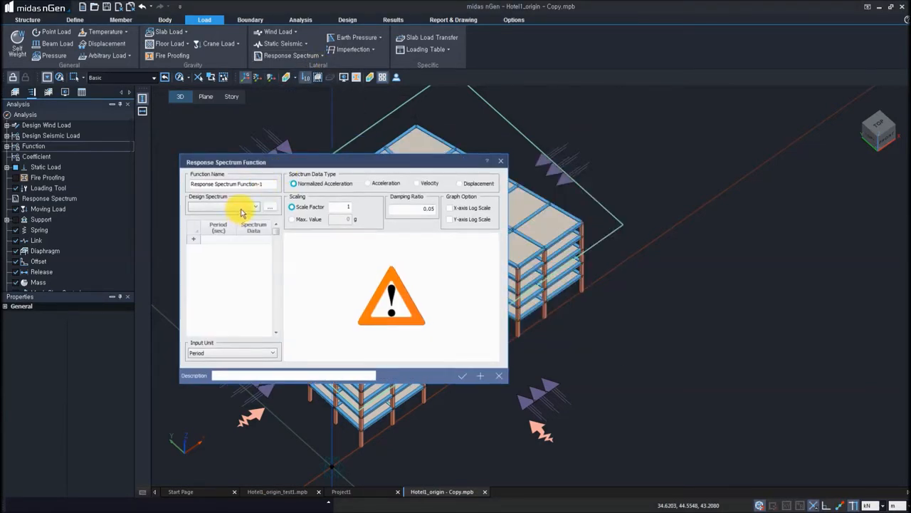
left_click(269, 207)
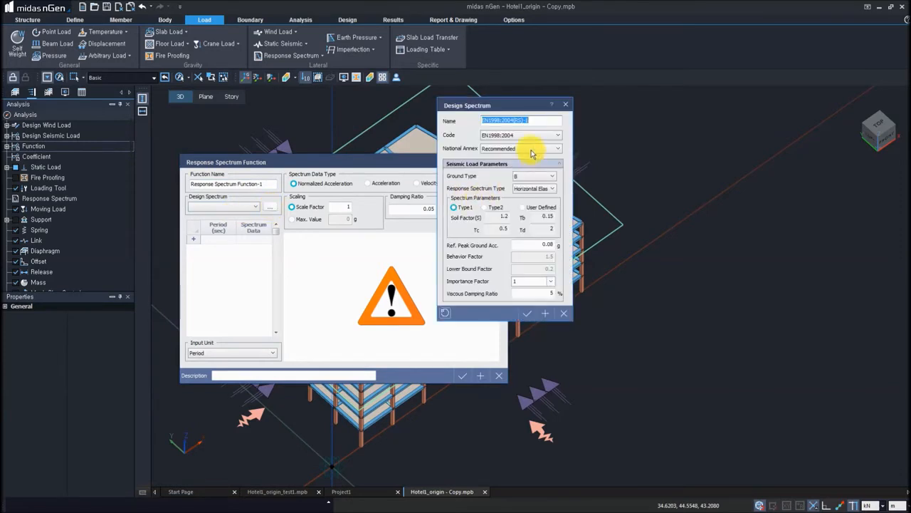
left_click(534, 176)
left_click(532, 206)
left_click(534, 188)
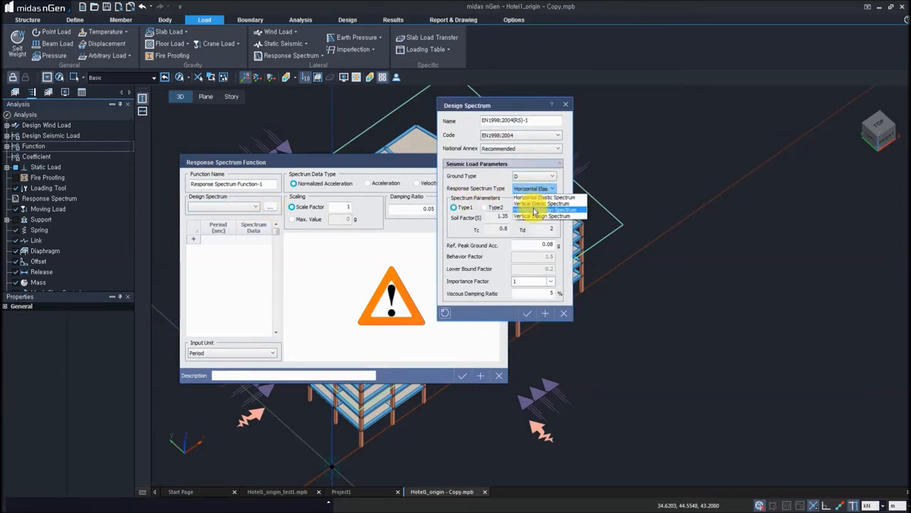
left_click(531, 204)
left_click(528, 314)
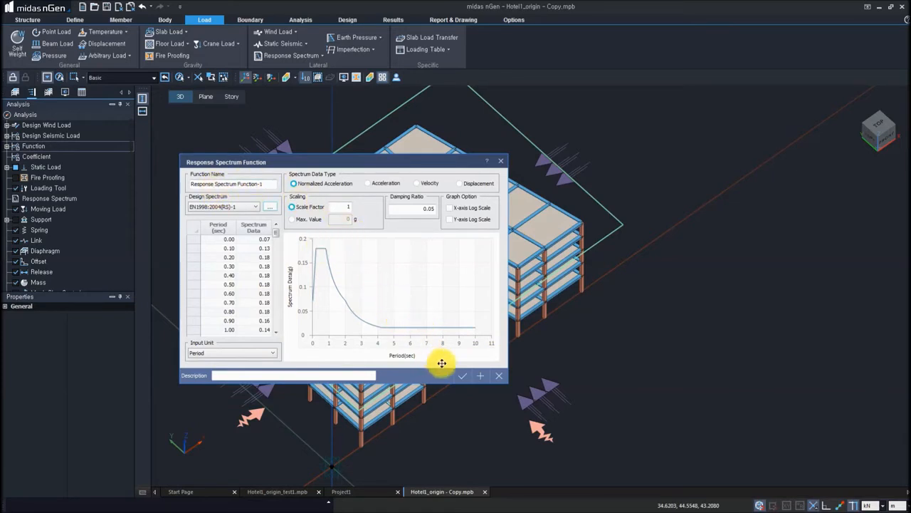
left_click(498, 376)
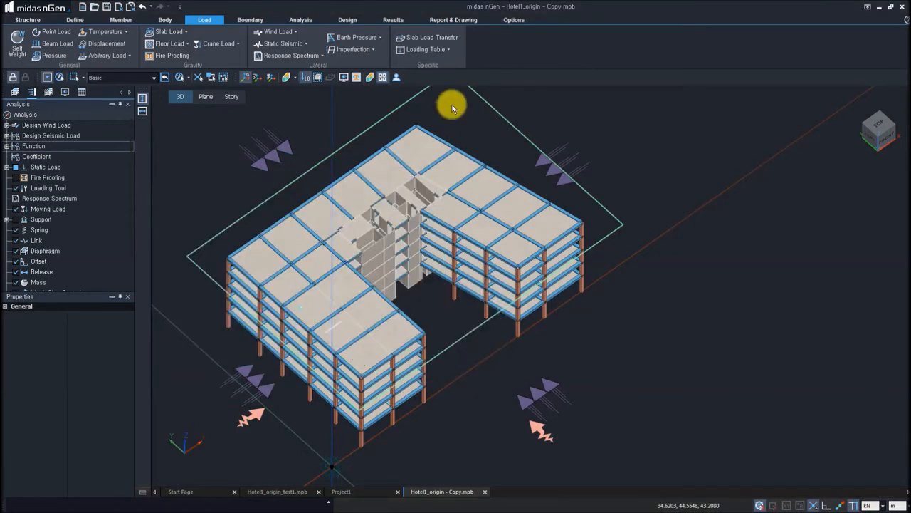
left_click(374, 51)
left_click(375, 51)
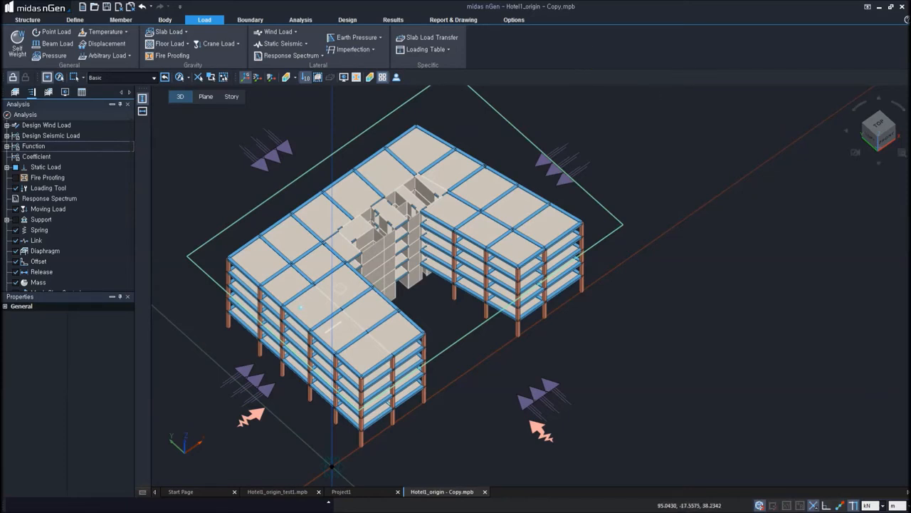
left_click(81, 92)
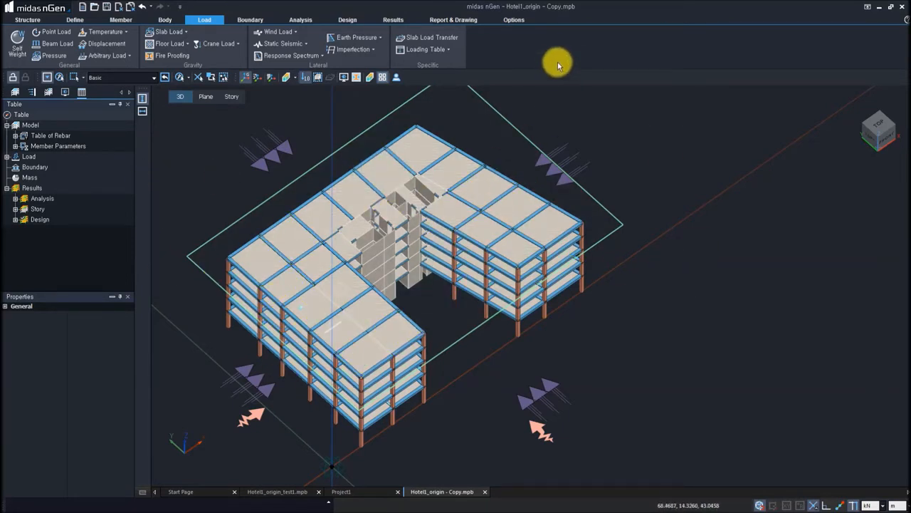
left_click(282, 491)
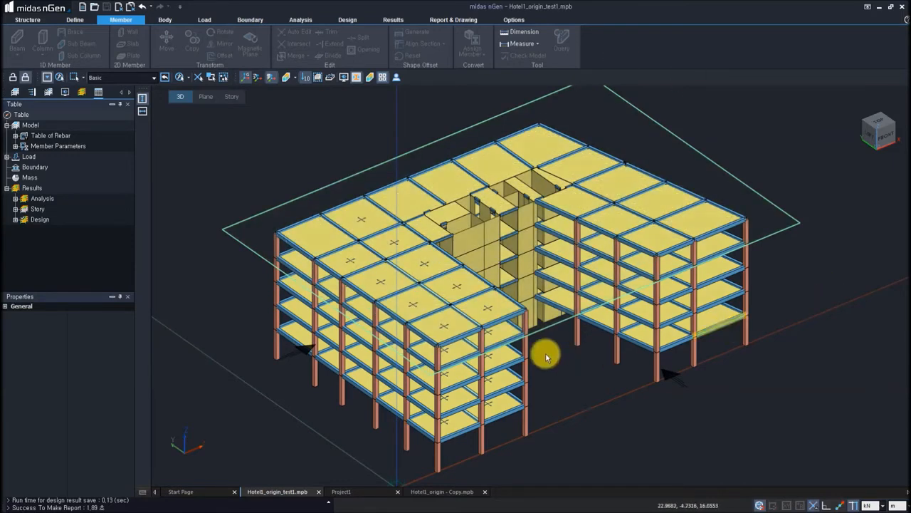
left_click(300, 20)
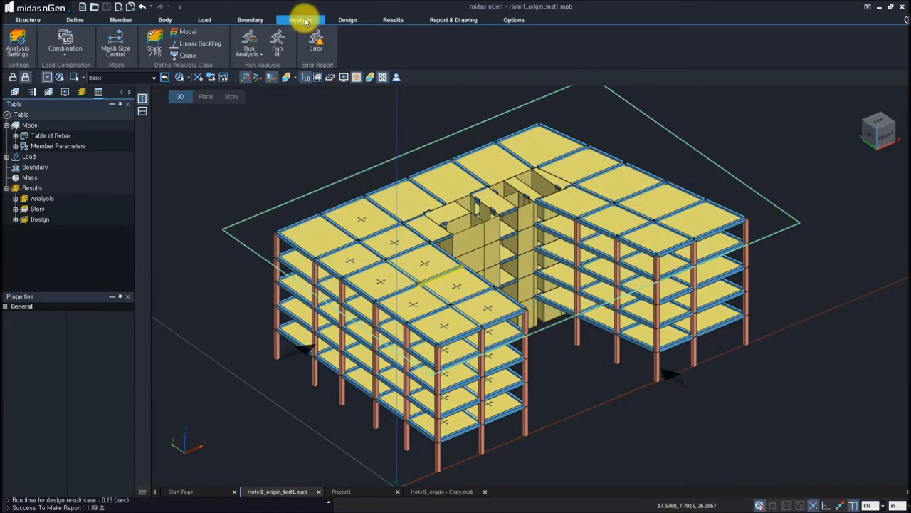
left_click(447, 493)
left_click(204, 20)
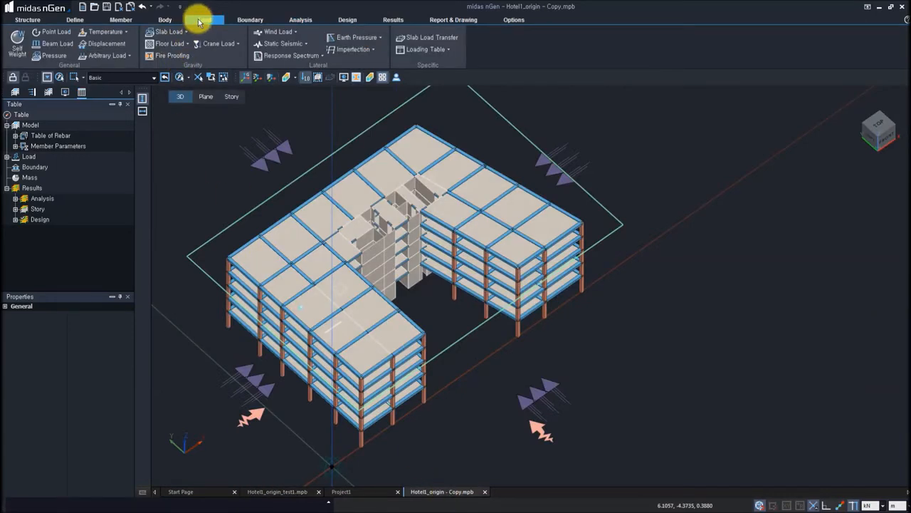
Examine the Check Model options for duplicated members and the tolerance-based check, and close the check without running it
left_click(121, 19)
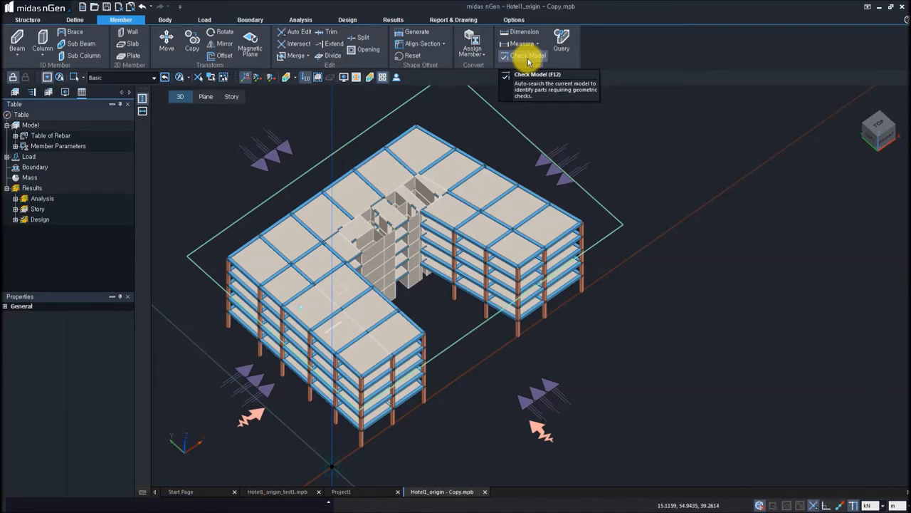
left_click(528, 57)
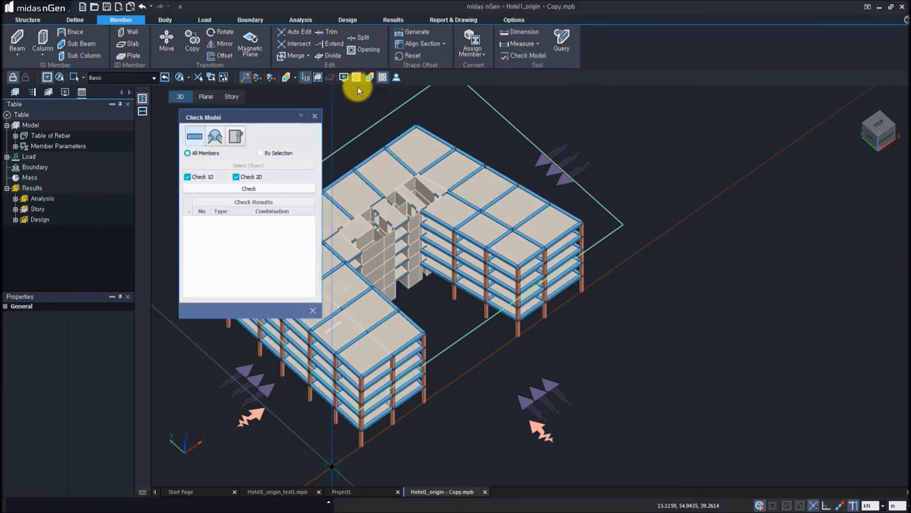
left_click_drag(260, 117, 249, 138)
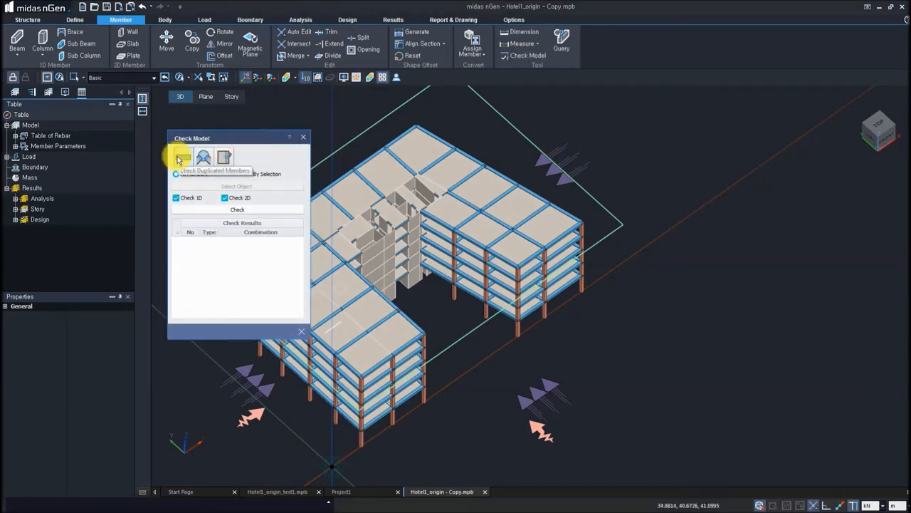
left_click(178, 158)
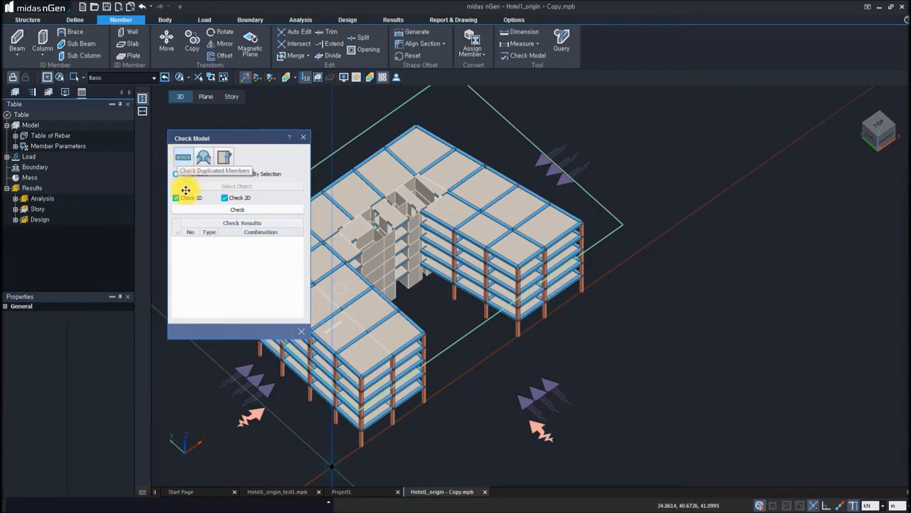
left_click(204, 158)
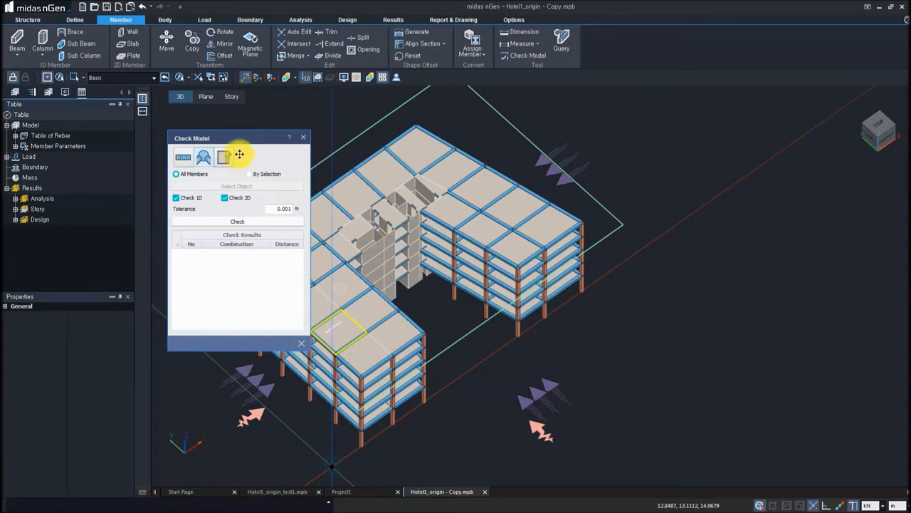
left_click(301, 139)
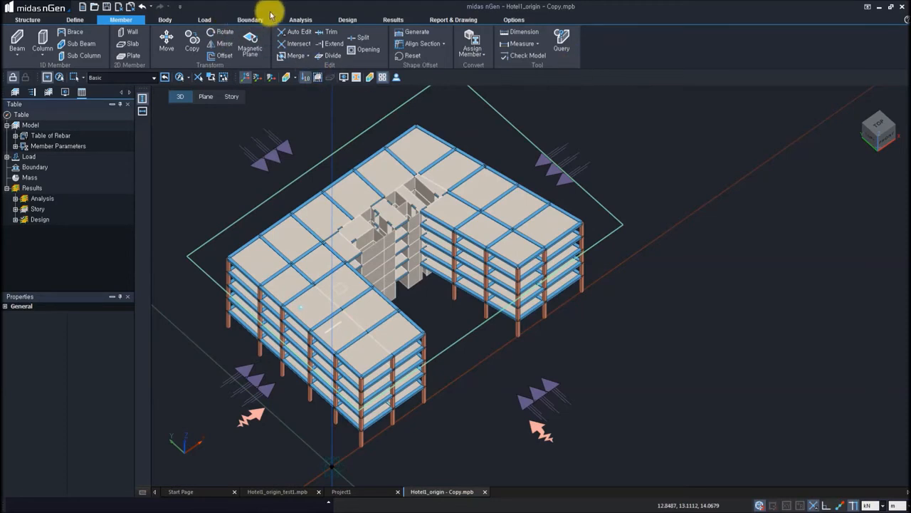
Review the default 1D, 2D and 3D mesh divisions and surface mesh control in the analysis settings
left_click(301, 19)
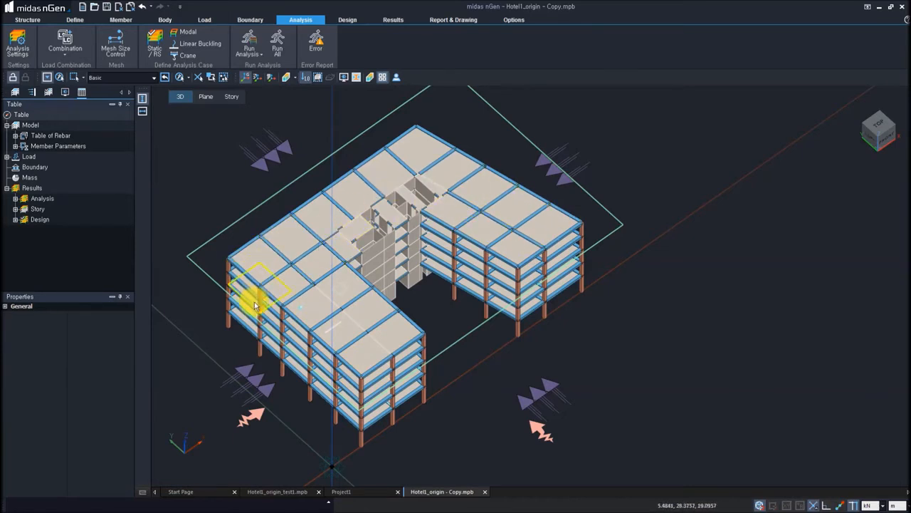
left_click(17, 52)
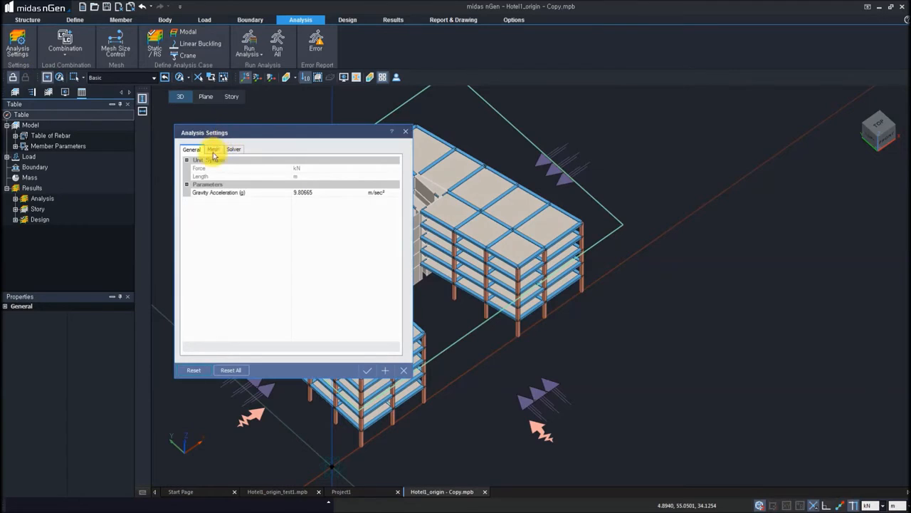
left_click(213, 151)
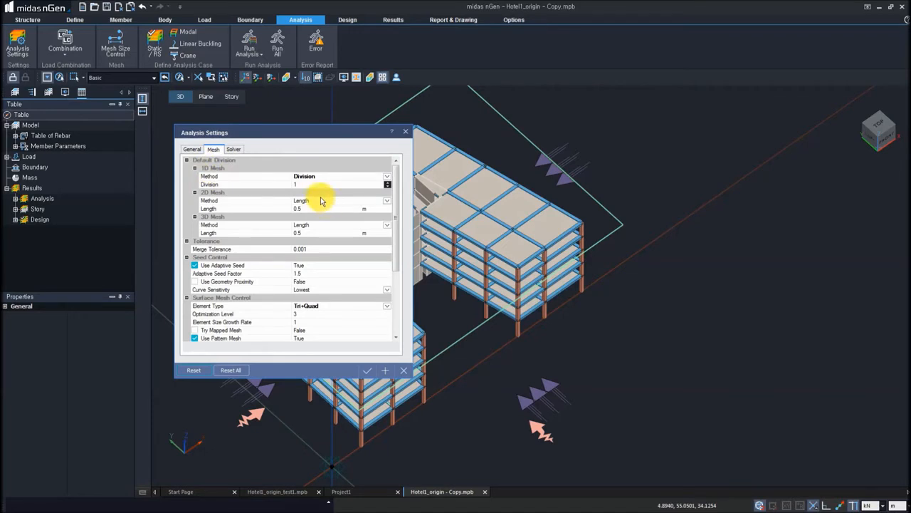
left_click_drag(299, 132, 230, 133)
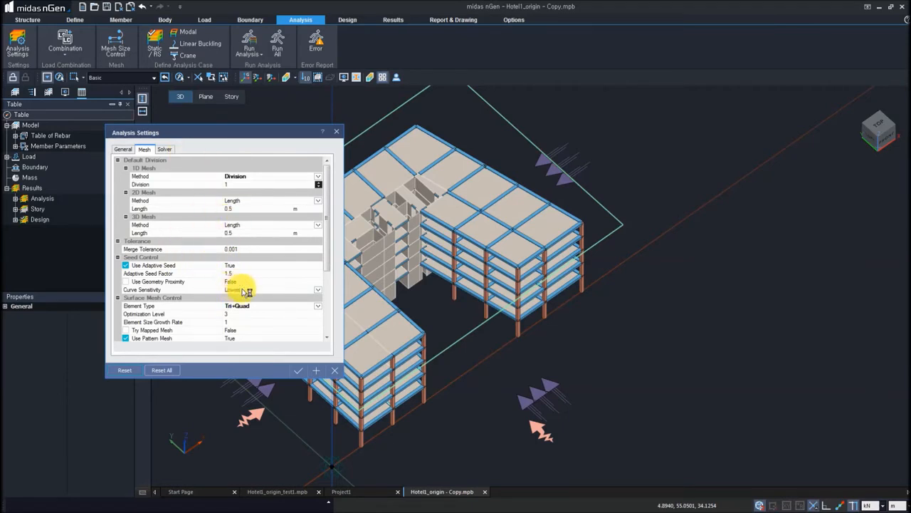
left_click(317, 371)
left_click(64, 44)
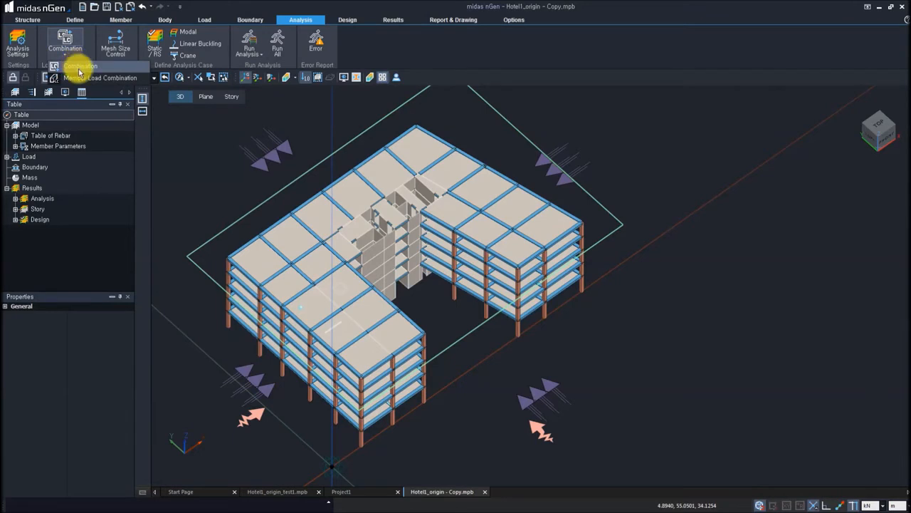
left_click(80, 67)
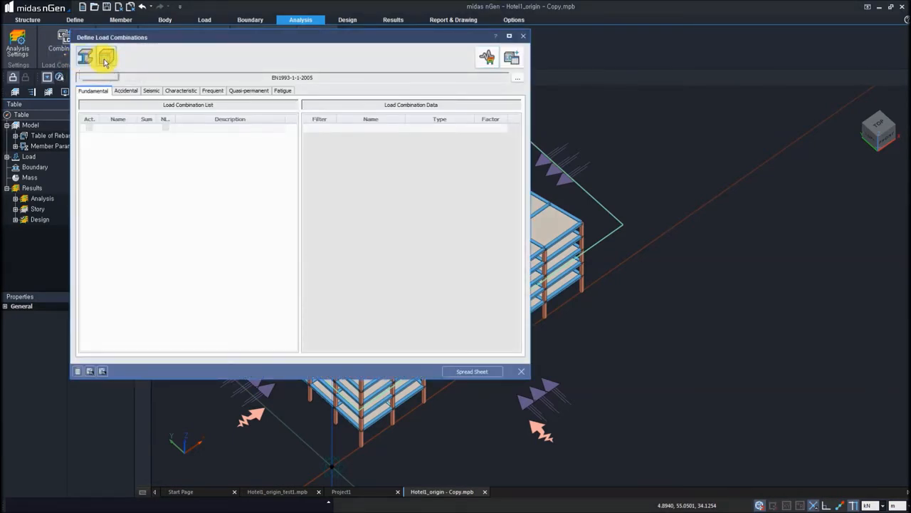
left_click(514, 61)
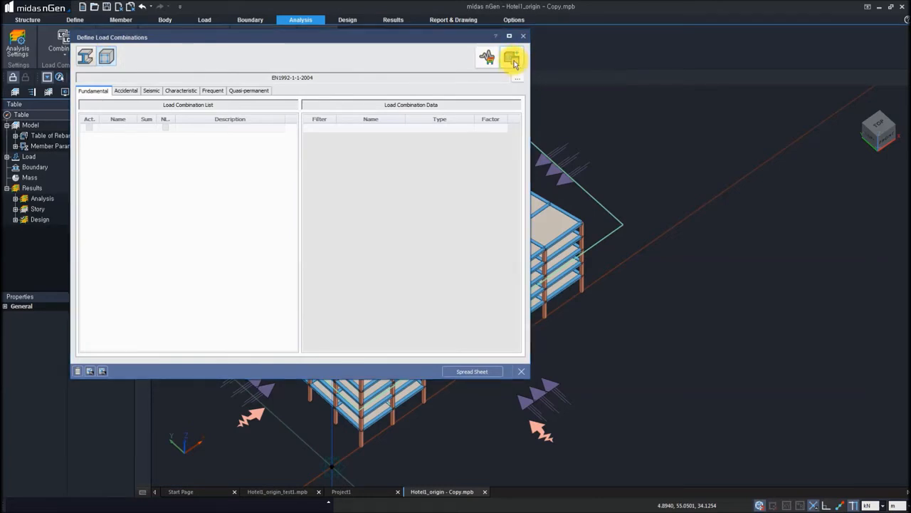
left_click_drag(555, 33, 426, 70)
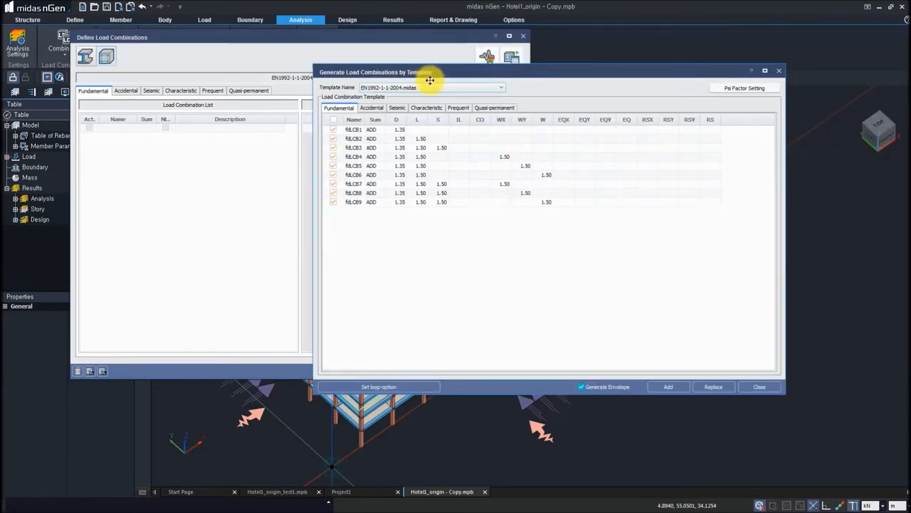
left_click(428, 87)
left_click(551, 91)
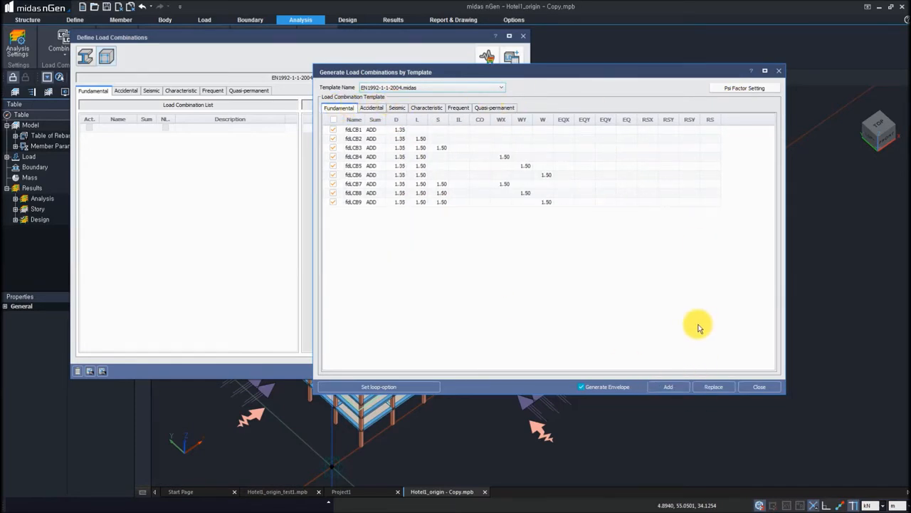
left_click(763, 388)
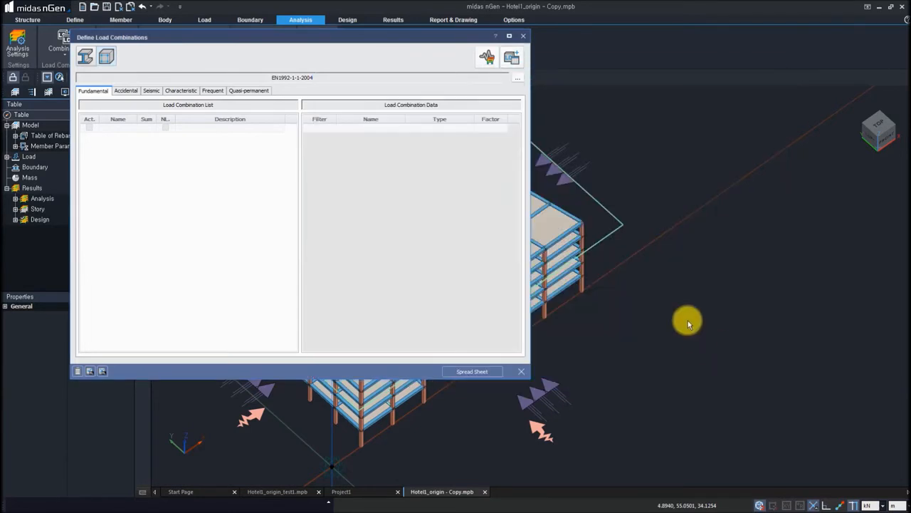
Check the design code settings for the load combinations, and close the settings and the load combination definition without changes
left_click(517, 79)
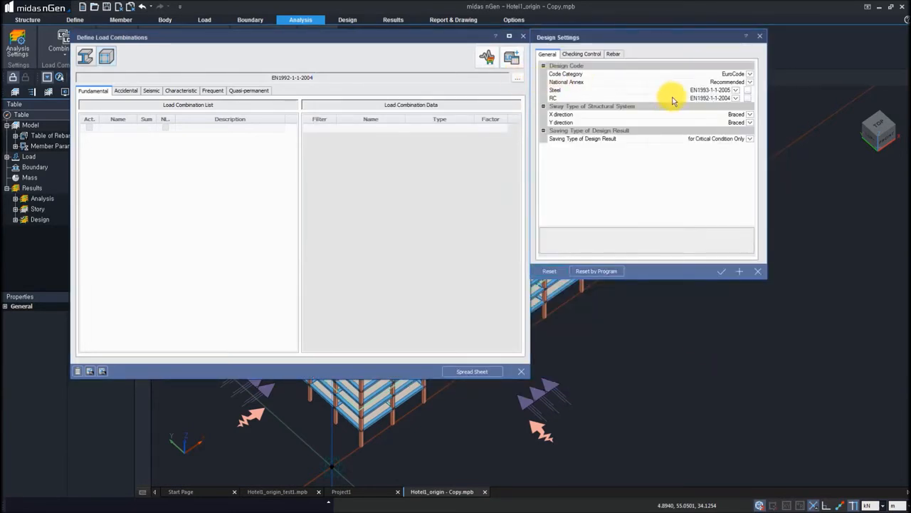
left_click(761, 35)
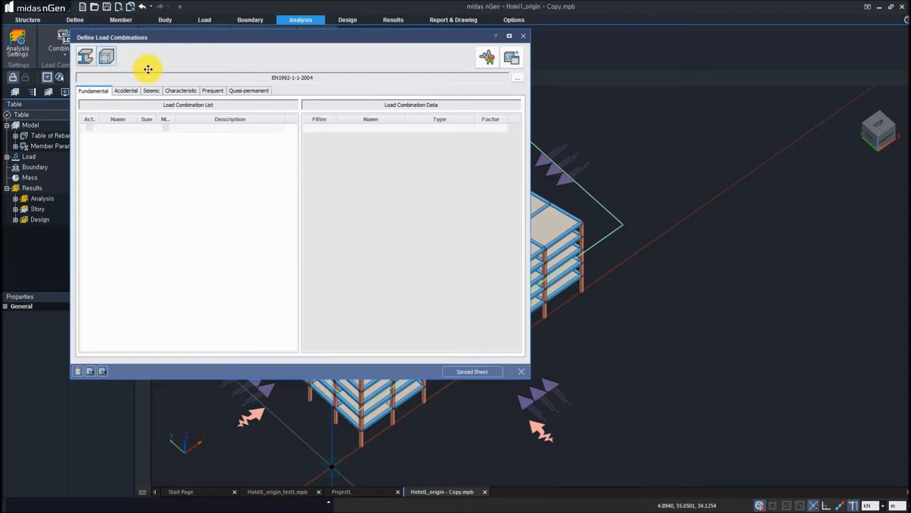
left_click(524, 37)
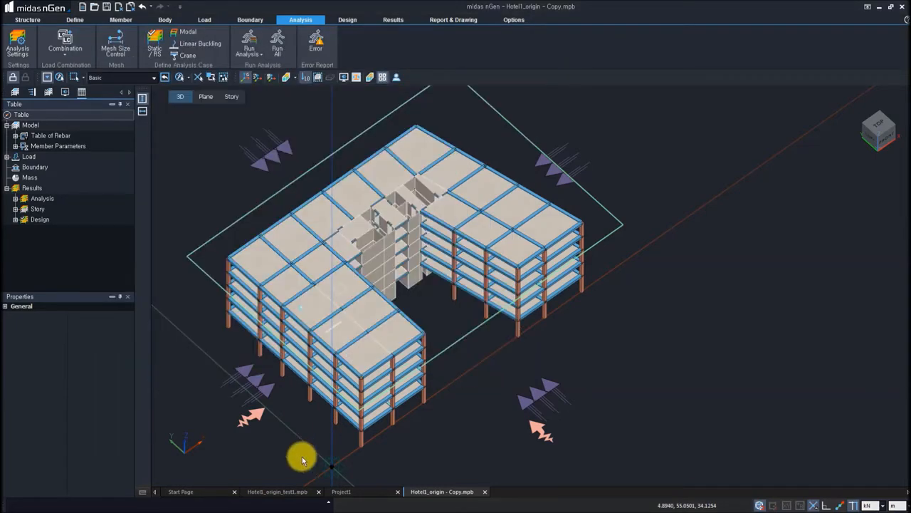
Switch to the Hotel1_origin_test1 model and review its RC fundamental and accidental load combinations
left_click(289, 490)
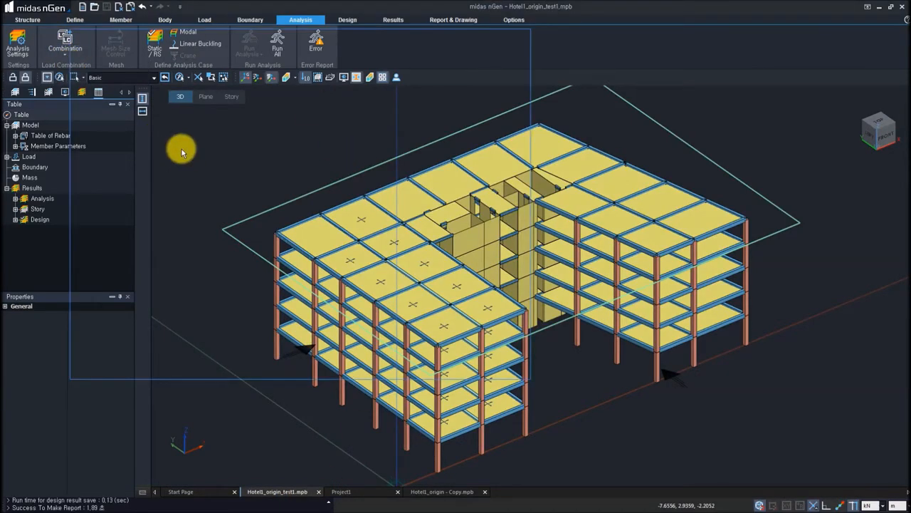
left_click(64, 43)
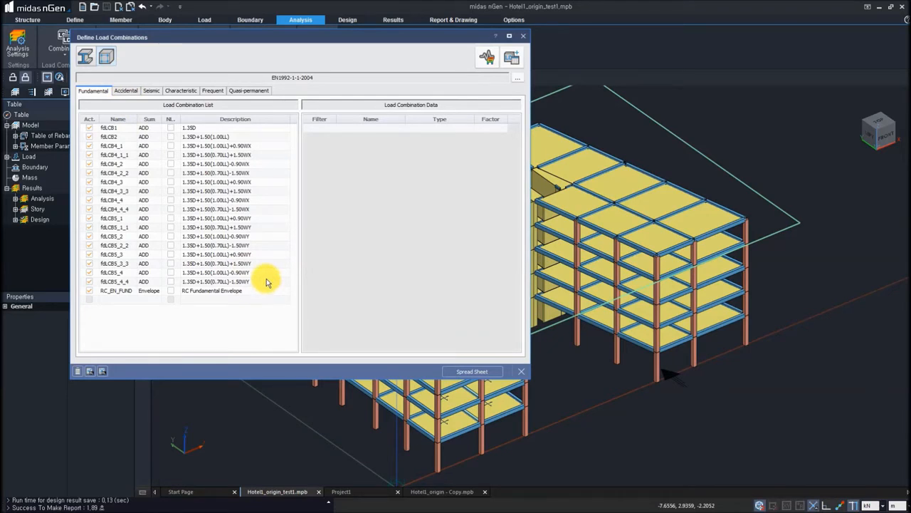
left_click(126, 91)
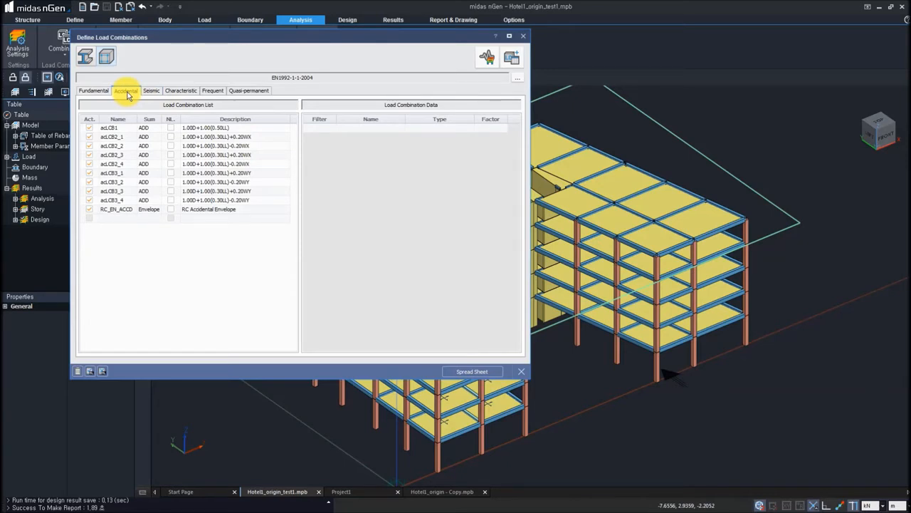
left_click(94, 91)
mouse_move(182, 118)
left_mouse_down()
mouse_move(196, 119)
mouse_move(182, 117)
left_mouse_up()
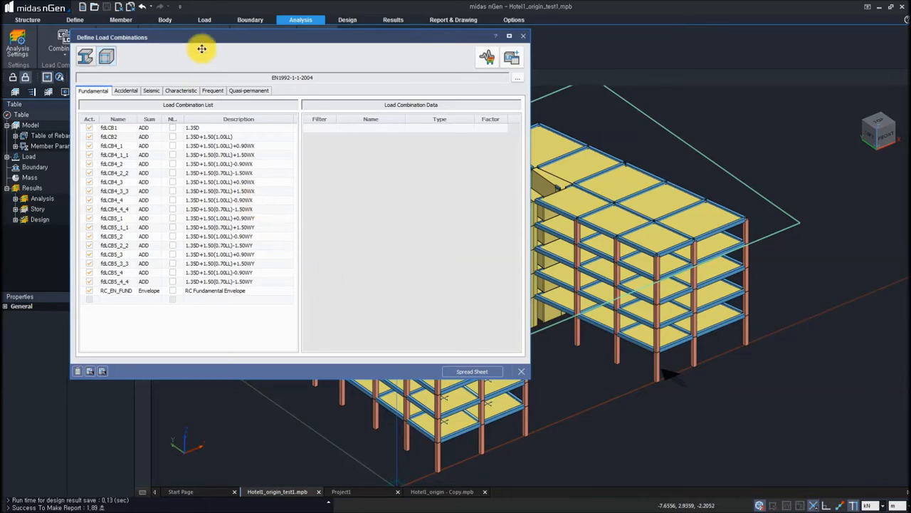
left_click_drag(210, 35, 209, 61)
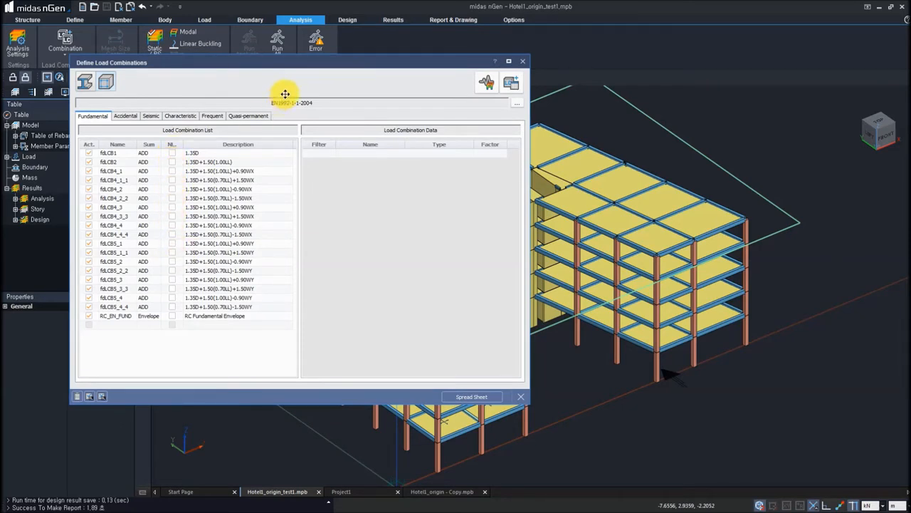
Try to mark combination fdLCB1 as nonlinear, decline deleting the analysis and design results, and close the load combinations
left_click(171, 154)
left_click(172, 154)
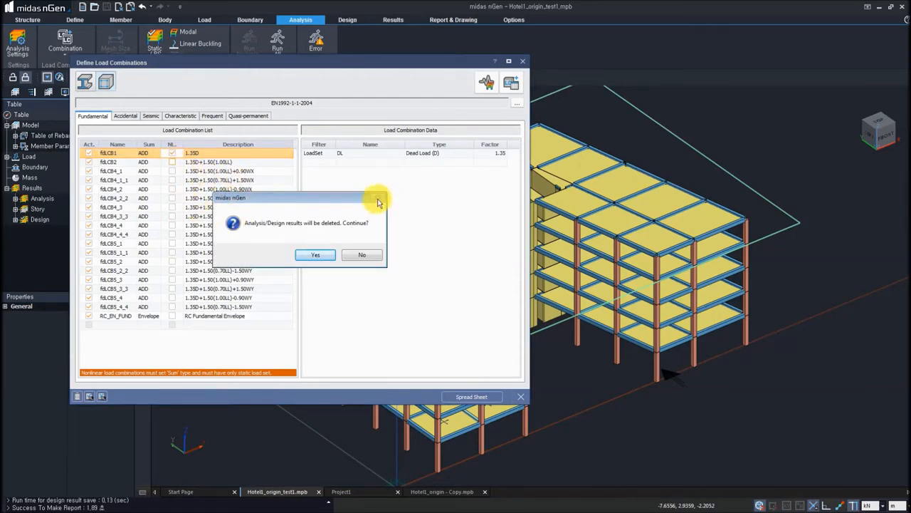
left_click(364, 255)
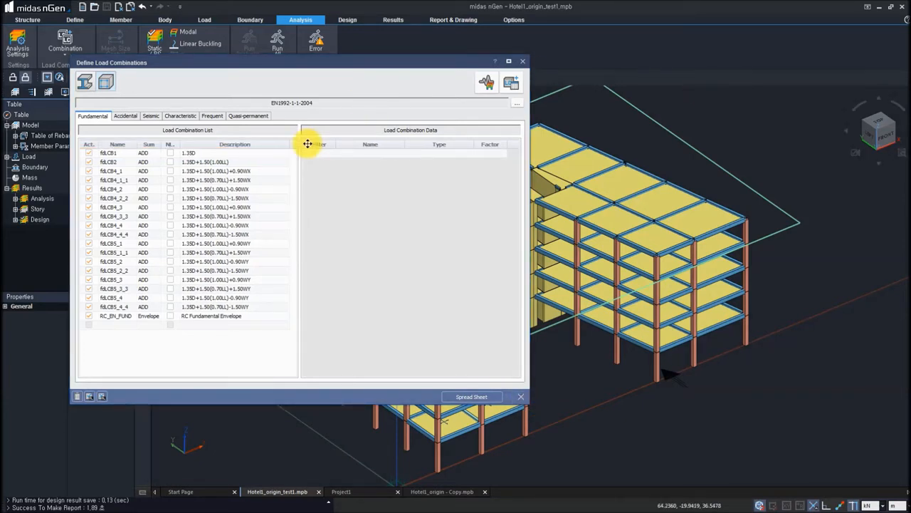
left_click(524, 62)
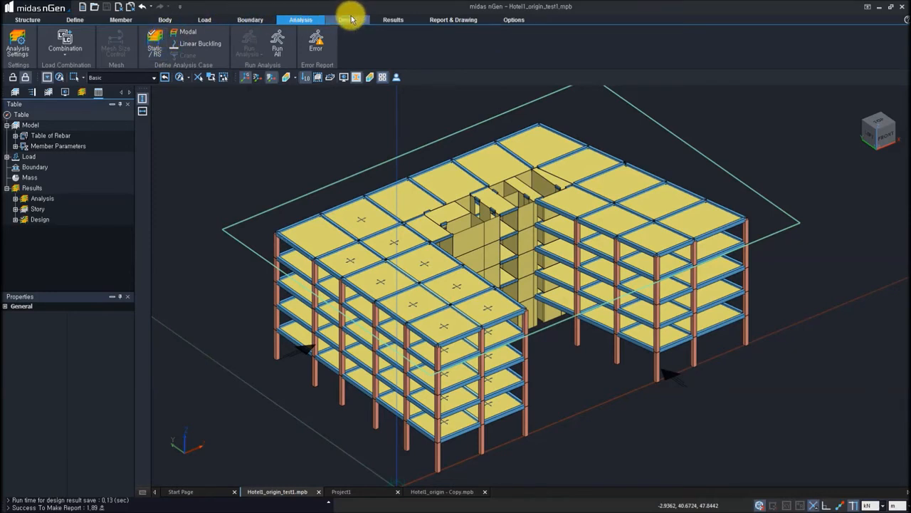
Display the Displacement-XYZ deformation contour for the Static - DL case of Analysis for Design-1
left_click(390, 22)
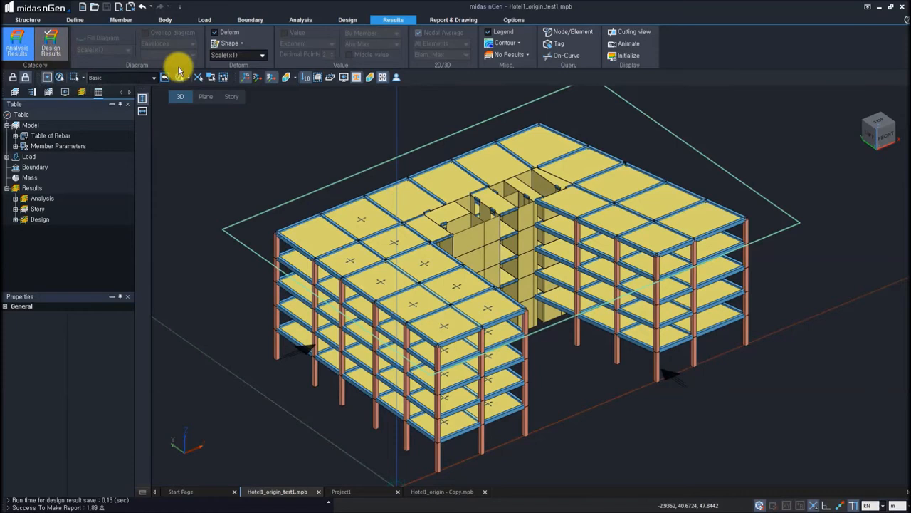
left_click(81, 92)
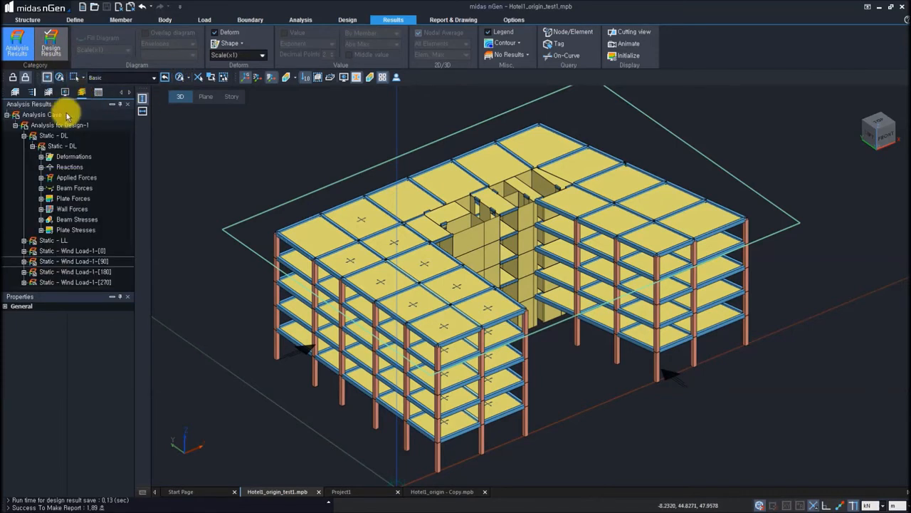
double_click(62, 157)
left_click(90, 168)
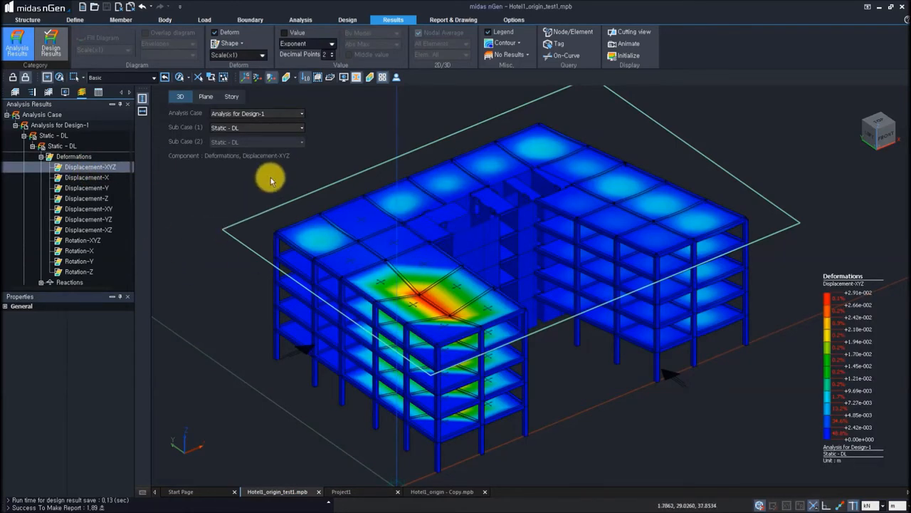
Display the Force-Z reactions for the Static - DL case
left_click(40, 157)
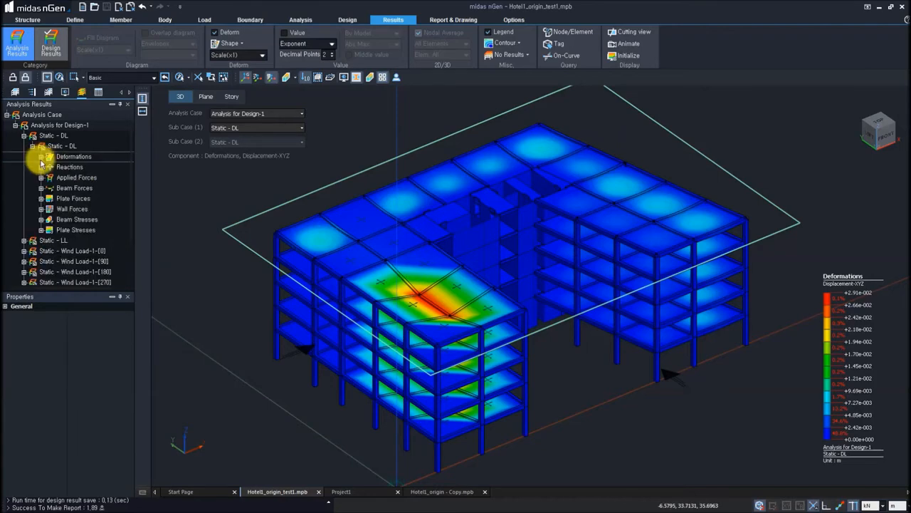
left_click(41, 168)
left_click(75, 209)
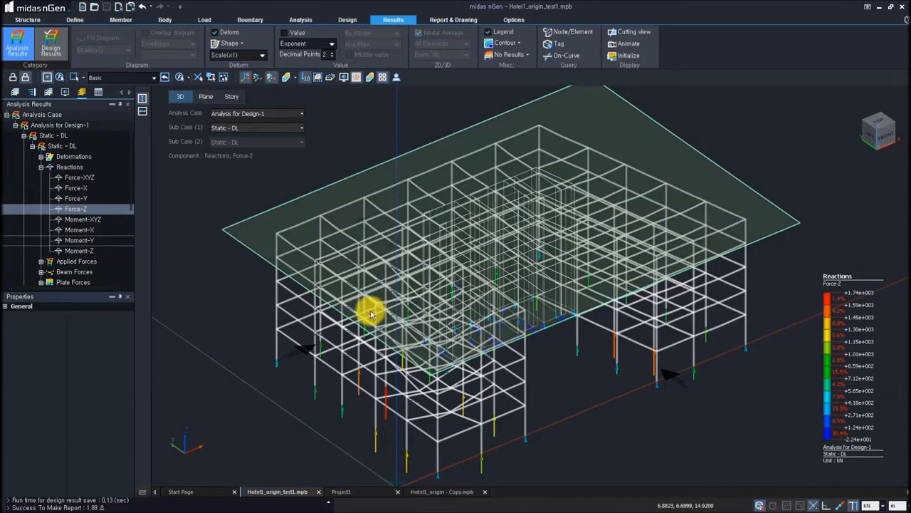
Label all Force-Z reactions with their values in Fixed number format, and inspect them in plan and 3D
left_click(284, 32)
left_click(306, 43)
left_click(302, 56)
left_click(378, 44)
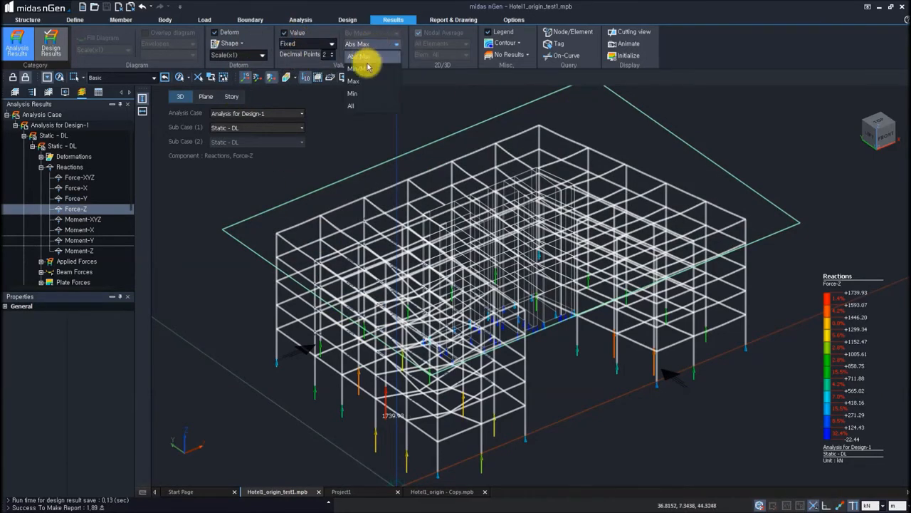
left_click(361, 106)
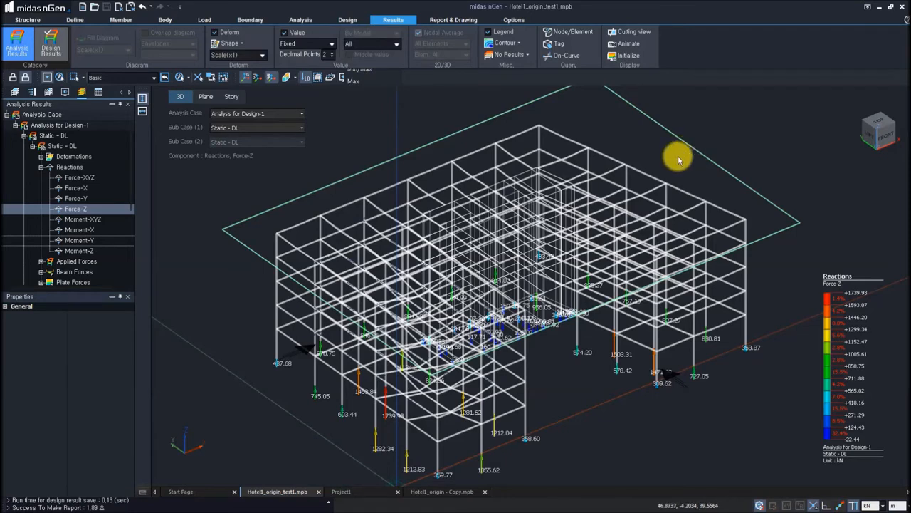
right_click(678, 157)
left_click(674, 127)
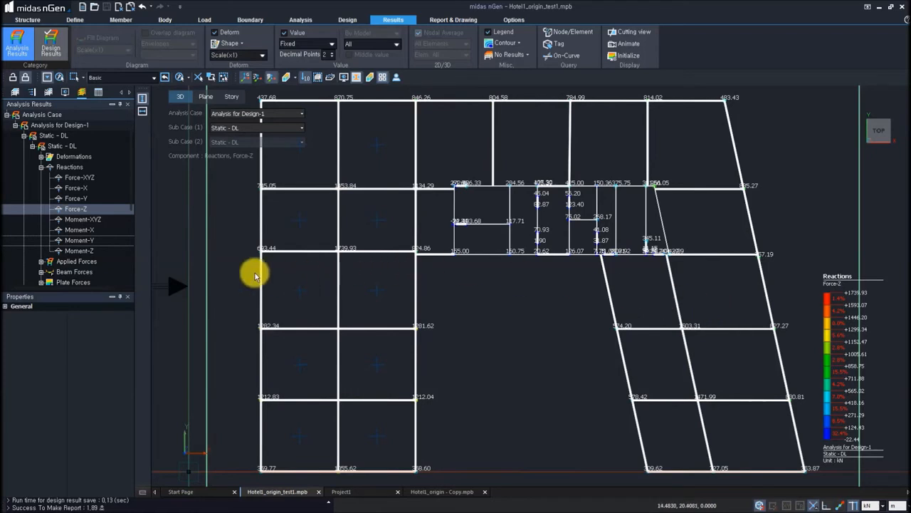
left_click(43, 167)
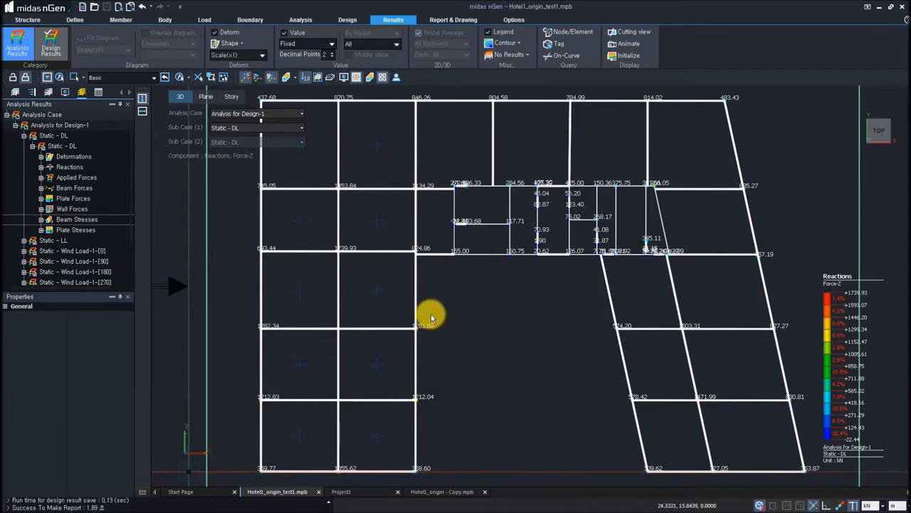
middle_click_drag(441, 308, 478, 255)
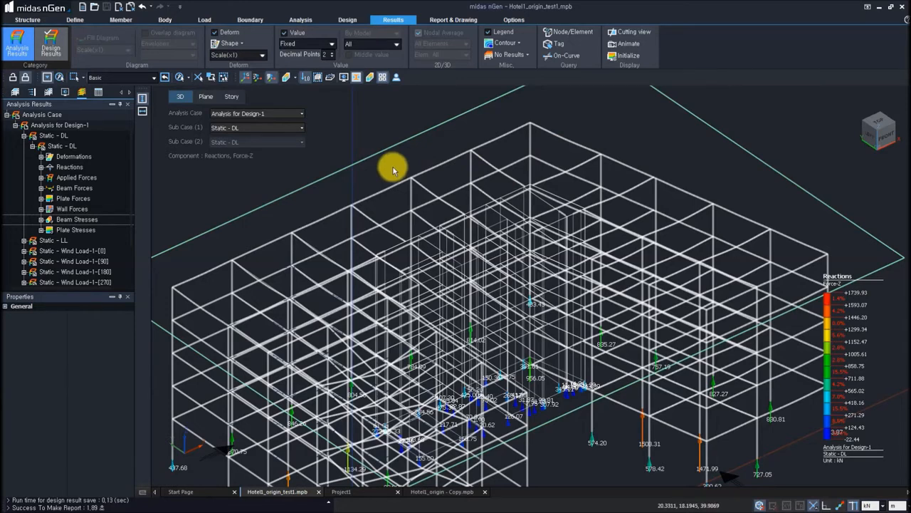
left_click(346, 20)
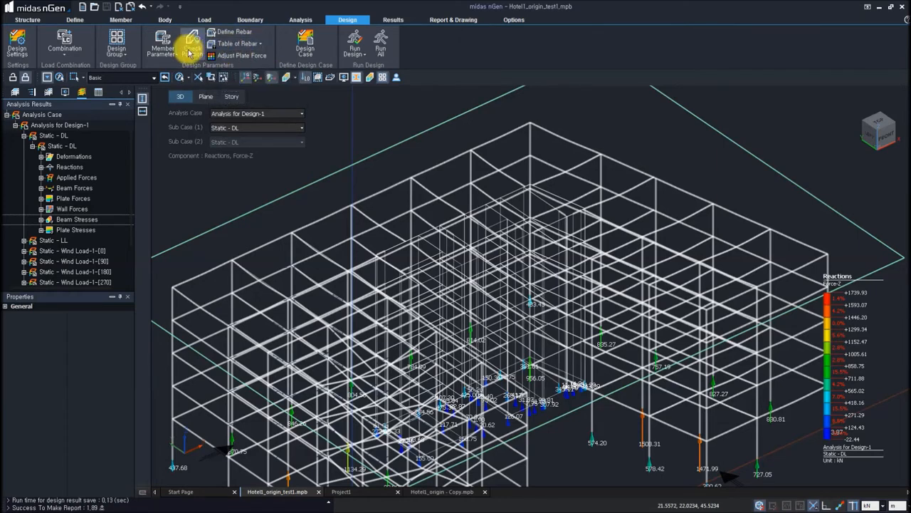
left_click(65, 46)
left_click(443, 51)
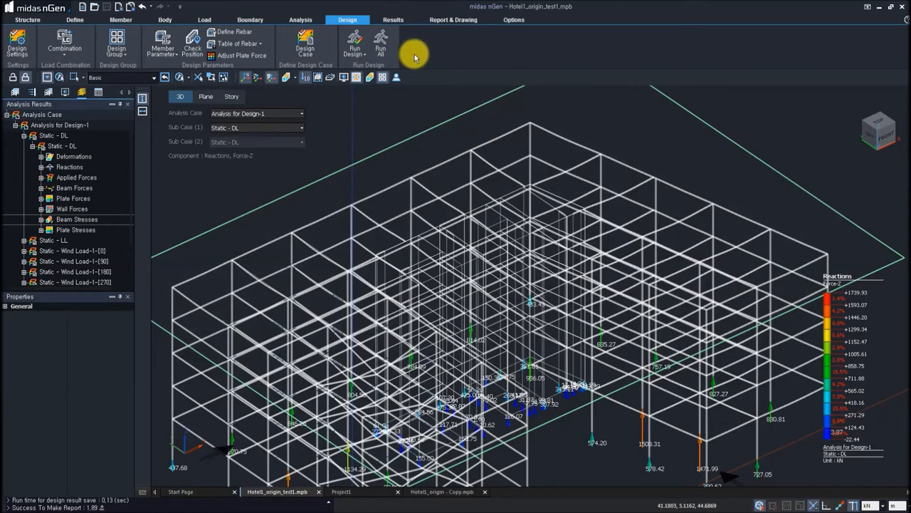
left_click(297, 20)
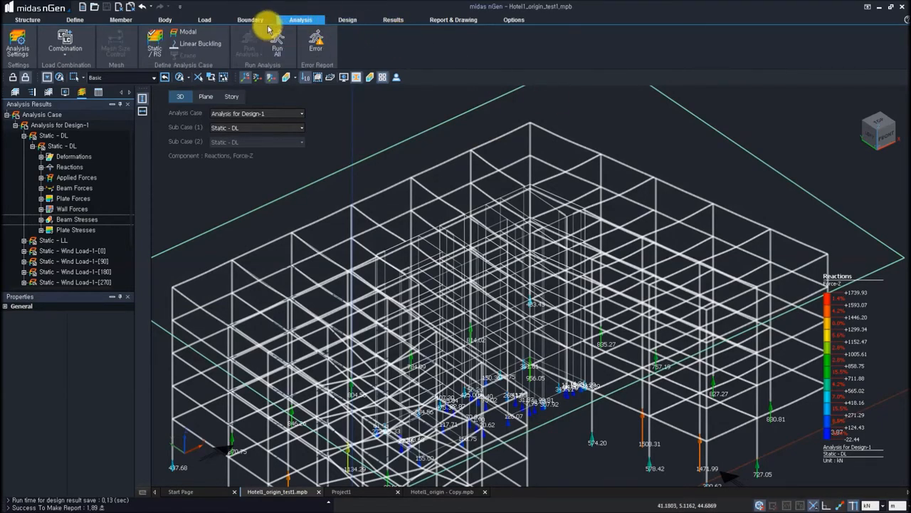
left_click(388, 20)
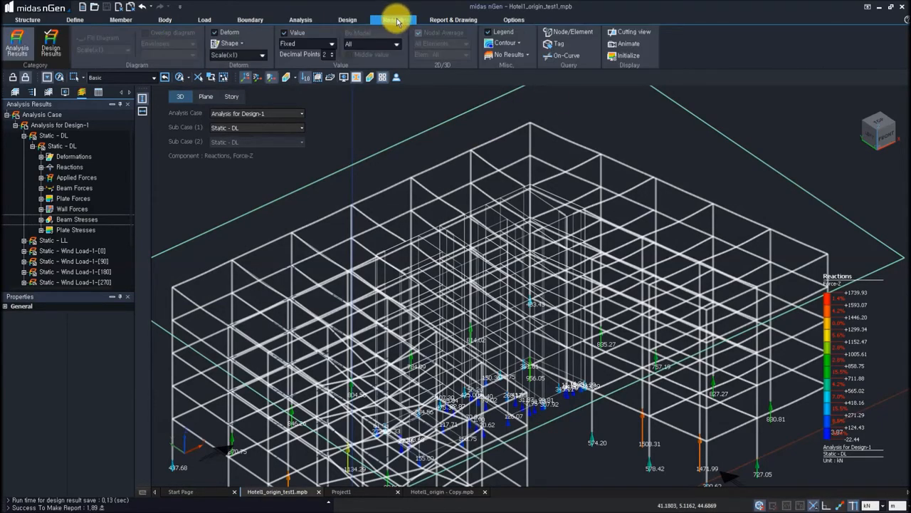
Clear the reaction results from the model and look over the design codes, groups, load combinations and check positions
left_click(628, 57)
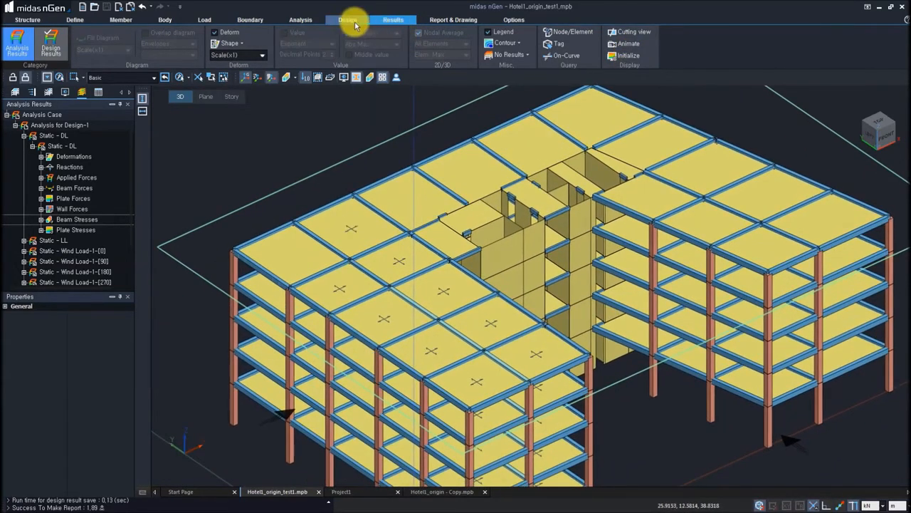
left_click(348, 20)
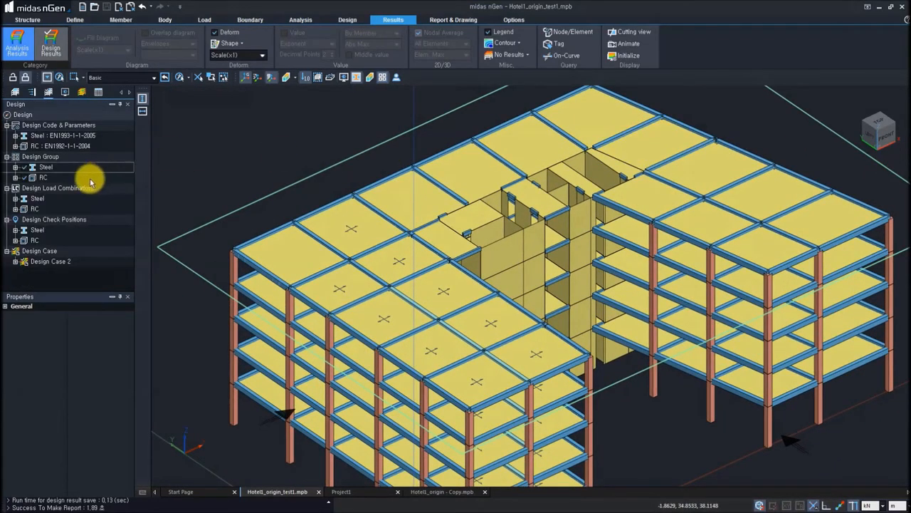
left_click(71, 262)
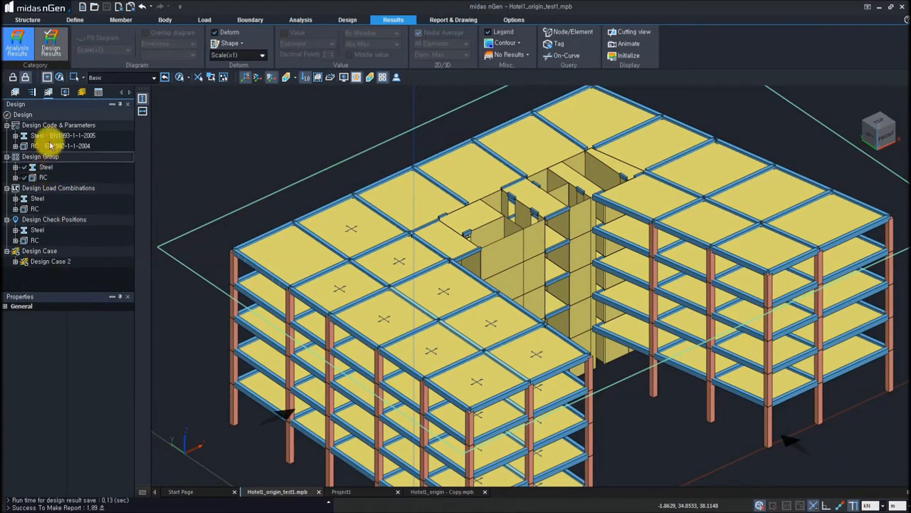
left_click(41, 241)
left_click(44, 136)
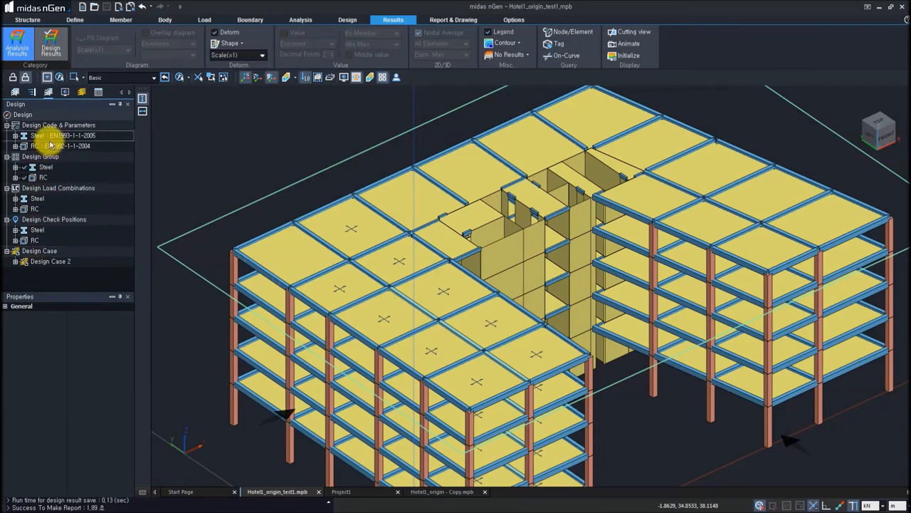
left_click(82, 92)
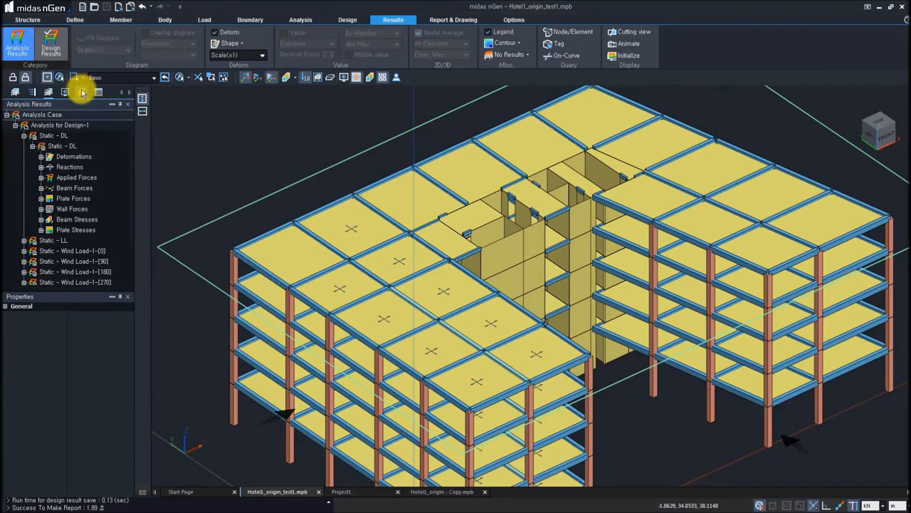
Display the Strength Check status of the Envelope Design Case on the whole model
left_click(51, 44)
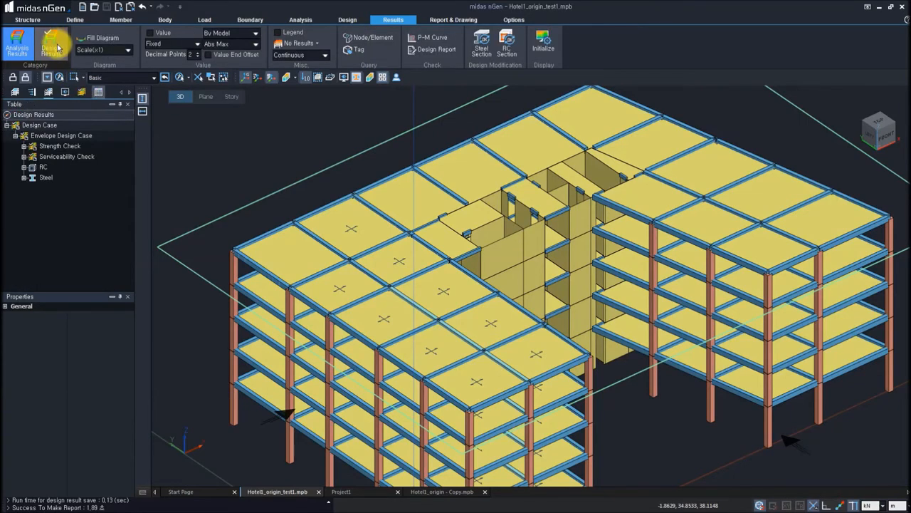
left_click(23, 146)
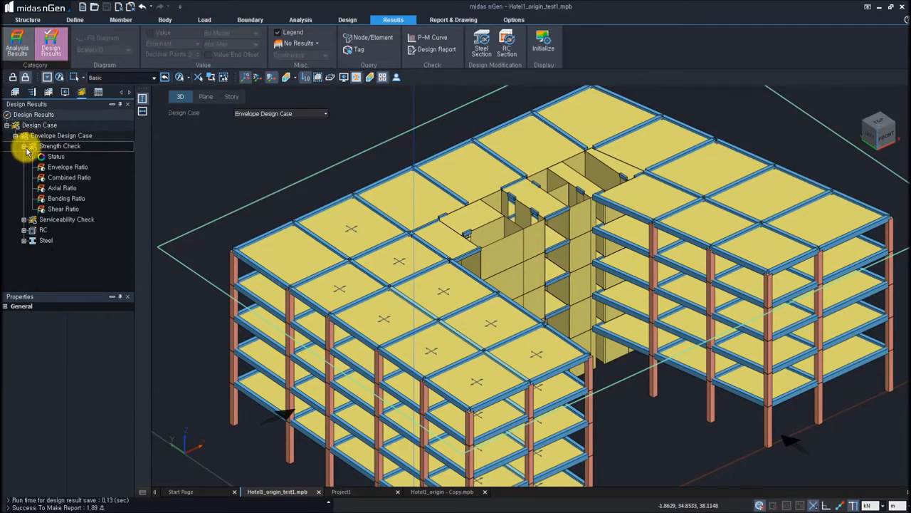
left_click(54, 157)
double_click(55, 157)
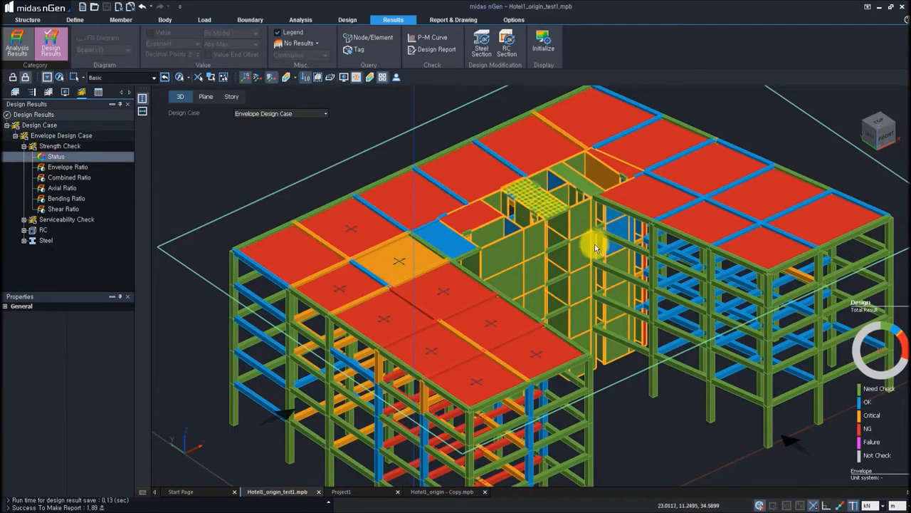
scroll(499, 203, "down", 3)
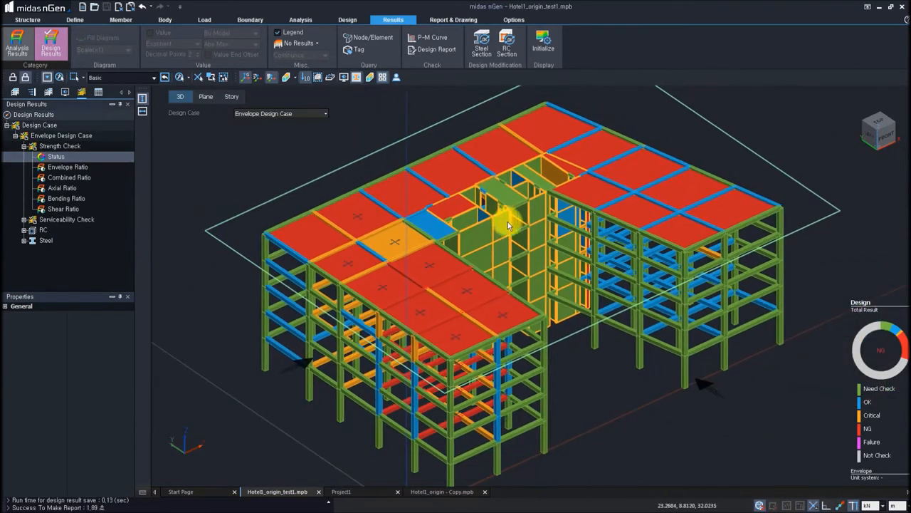
left_click(271, 233)
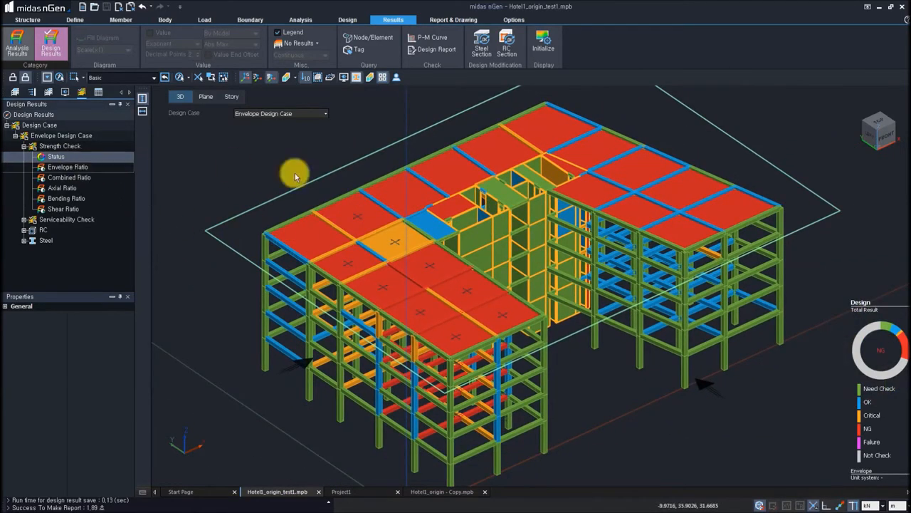
Display the Serviceability Check status of the Envelope Design Case
left_click(25, 147)
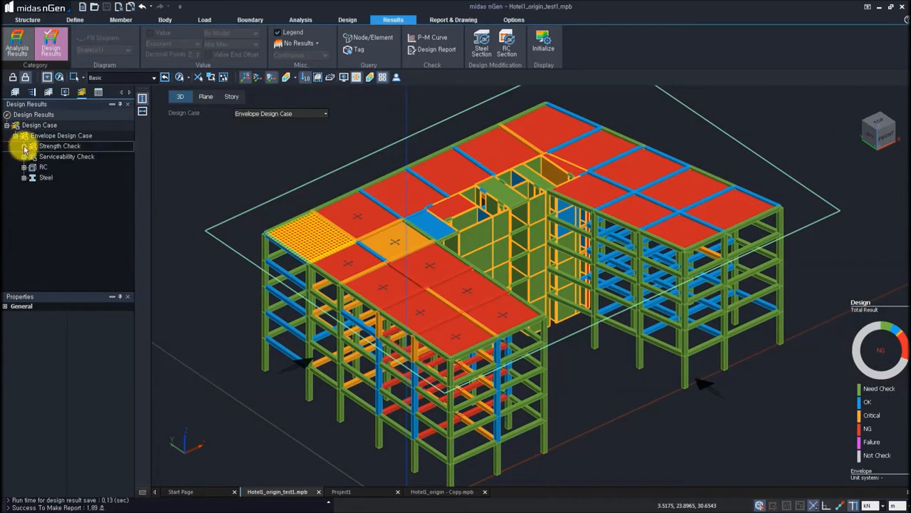
left_click(23, 156)
left_click(54, 166)
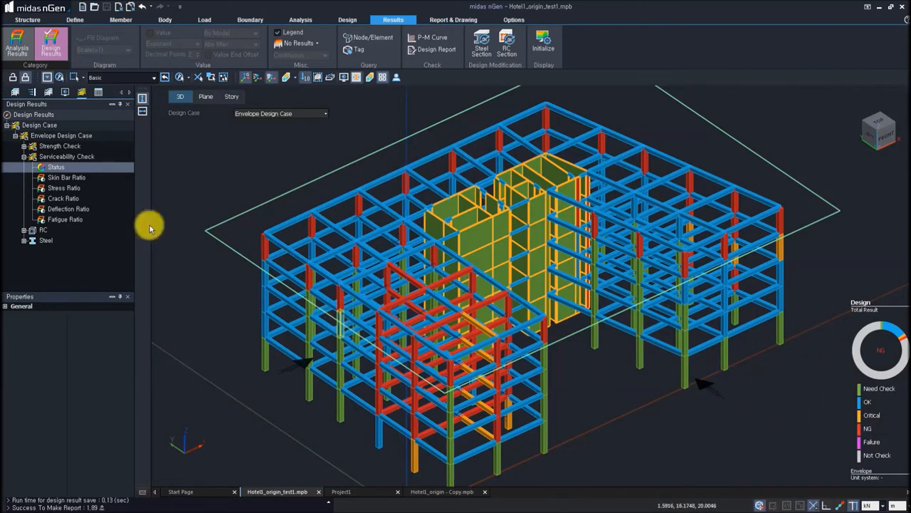
left_click(23, 156)
Display the Bending(-) ratio contour for the RC 1D flexure beam members
left_click(24, 167)
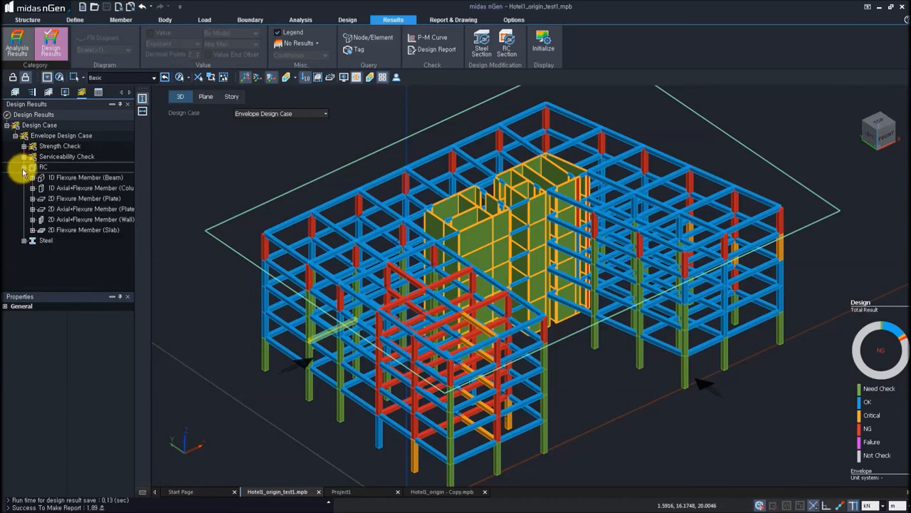
left_click(32, 177)
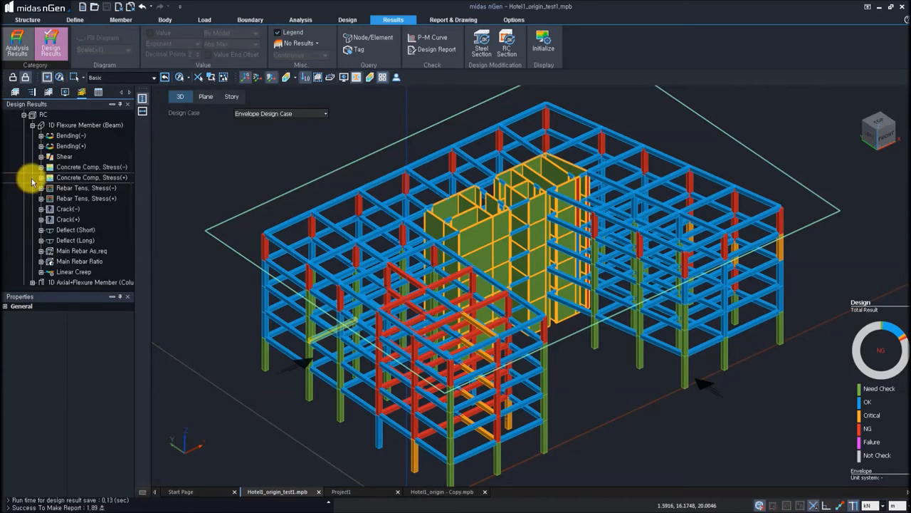
left_click(40, 135)
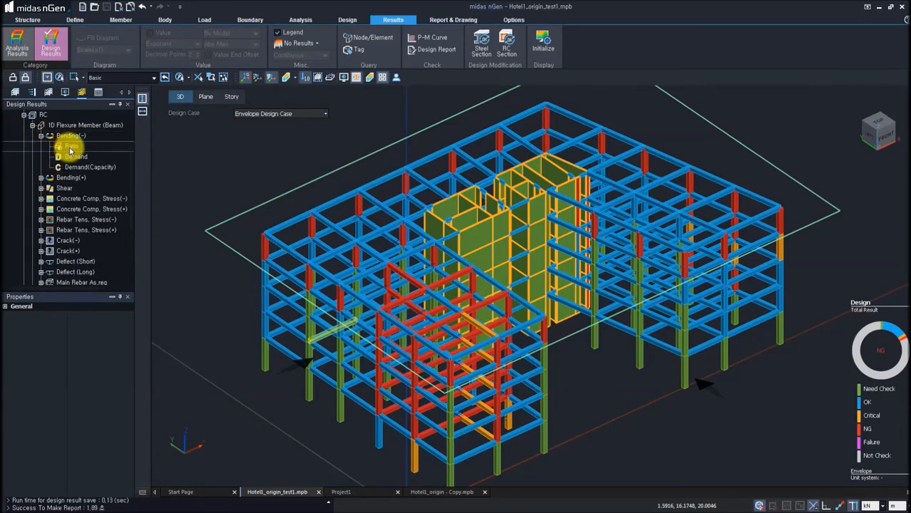
left_click(70, 148)
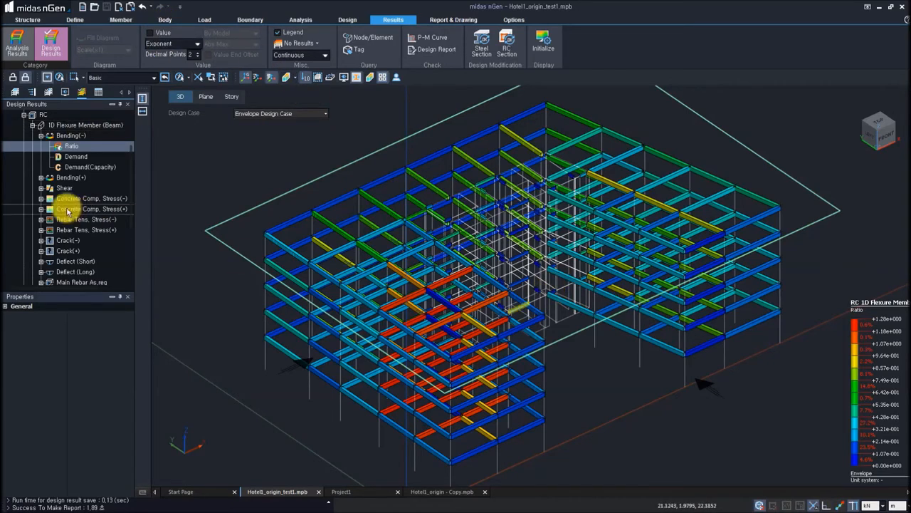
left_click(41, 135)
Display the Shear ratio contour for the RC 1D flexure beam members
left_click(41, 156)
left_click(69, 166)
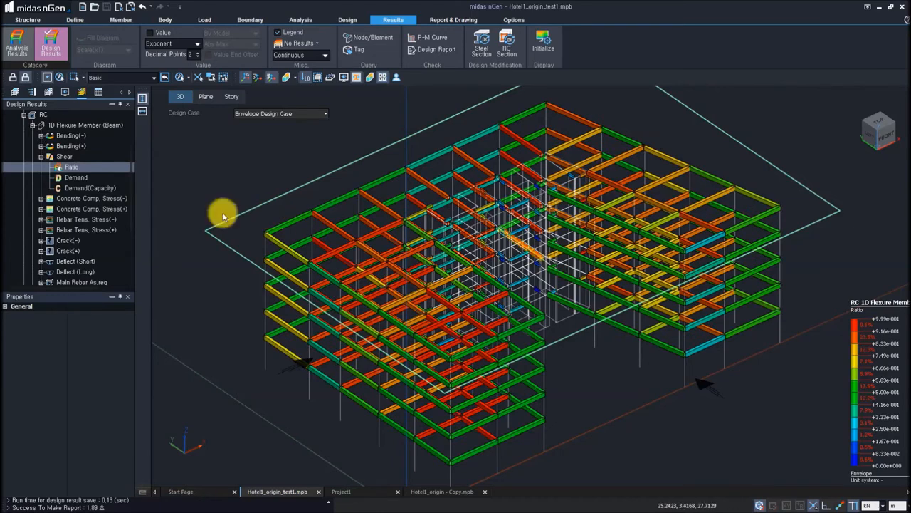
left_click(40, 156)
Display the Deflect (Short) ratio contour for the RC 1D flexure beam members
left_click(40, 229)
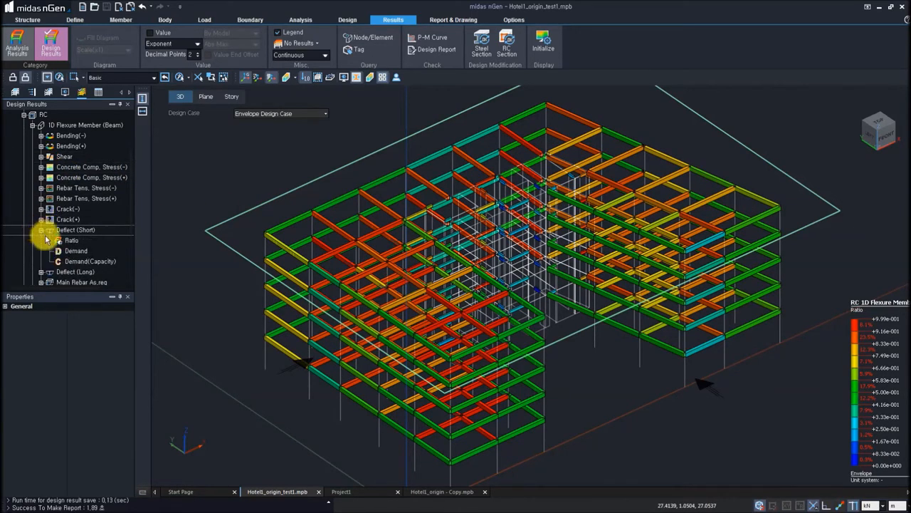
left_click(69, 240)
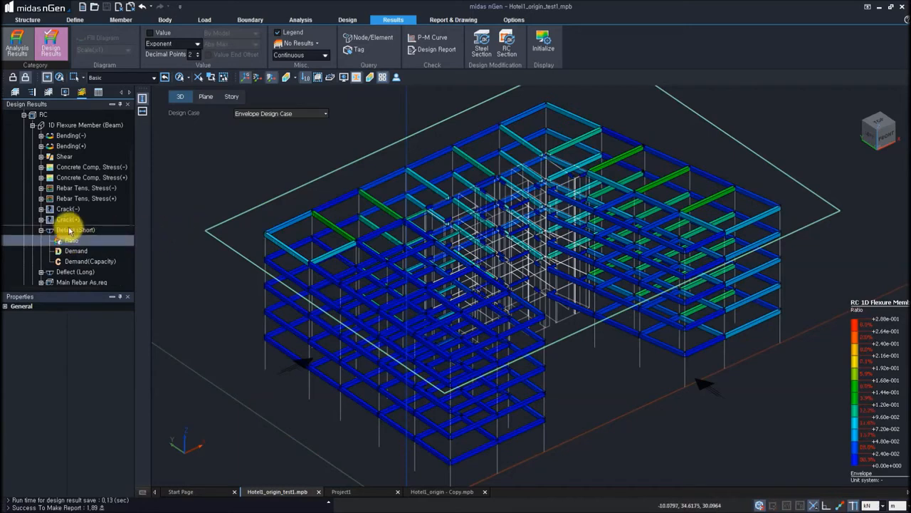
left_click(41, 230)
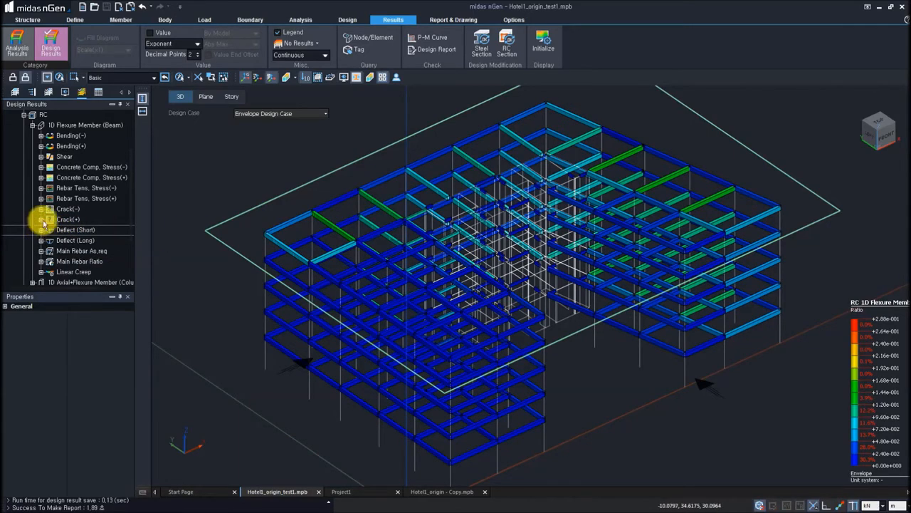
left_click(23, 115)
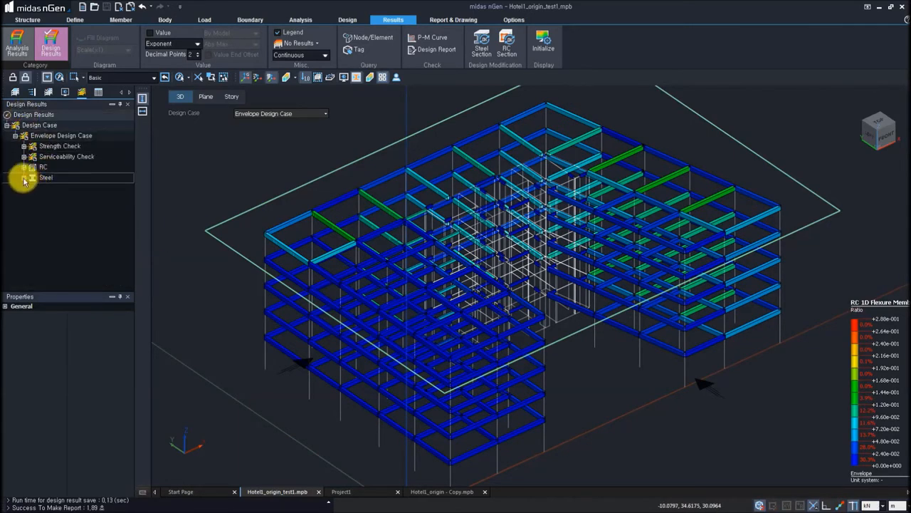
left_click(23, 167)
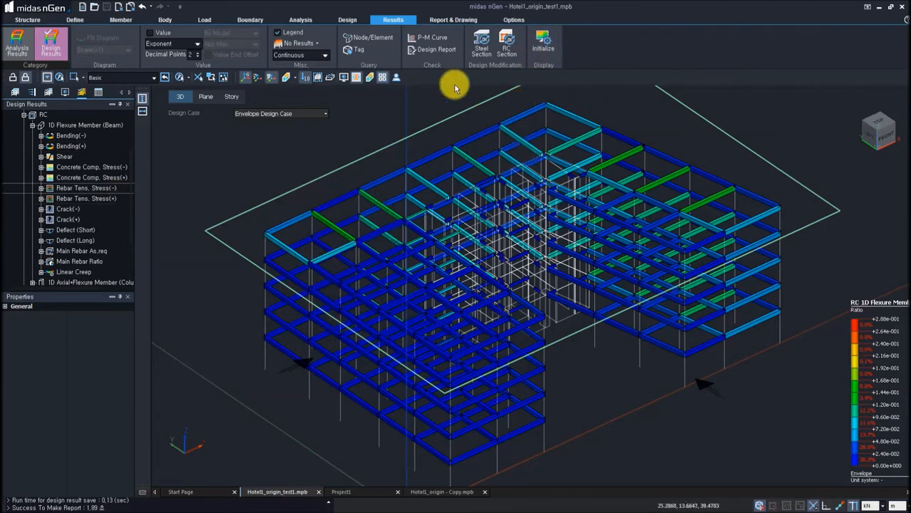
left_click(435, 52)
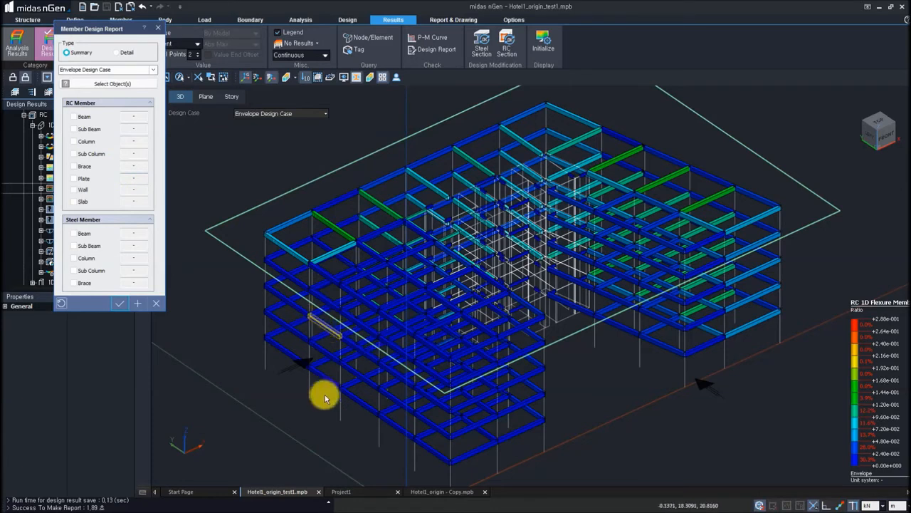
left_click(293, 249)
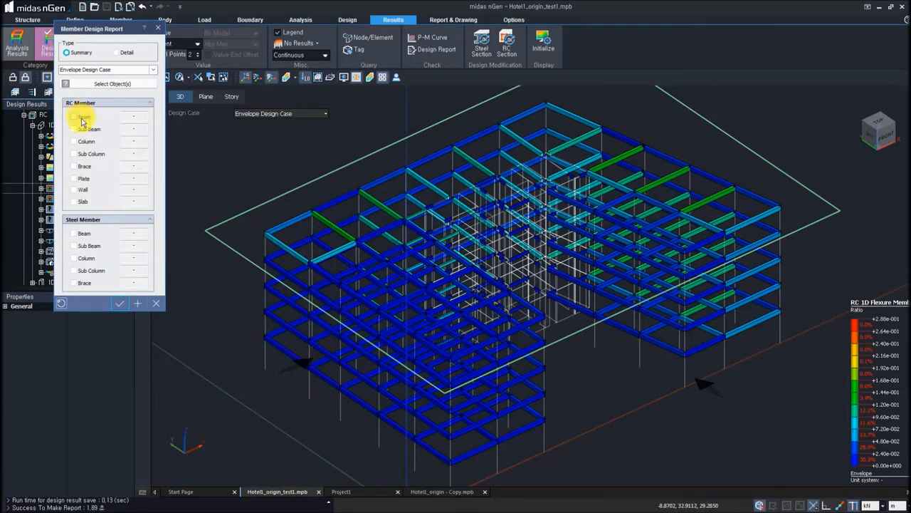
left_click(295, 222)
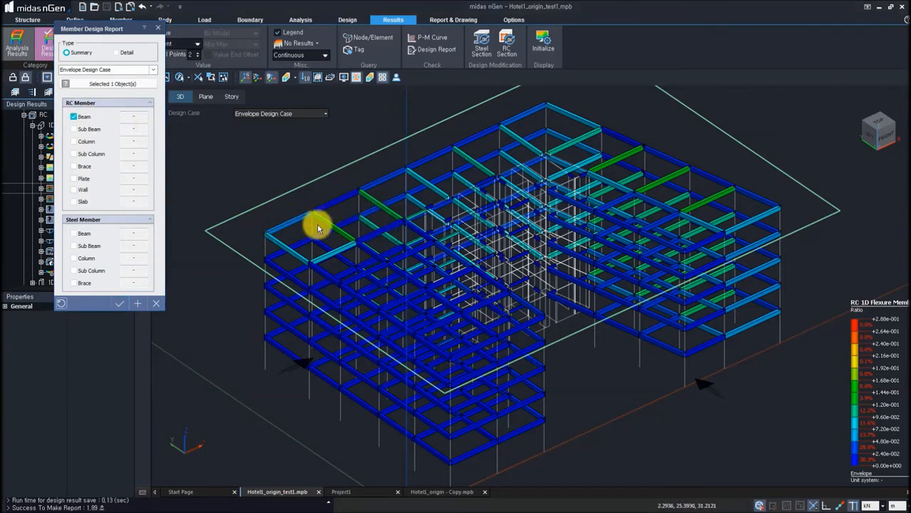
left_click(325, 225)
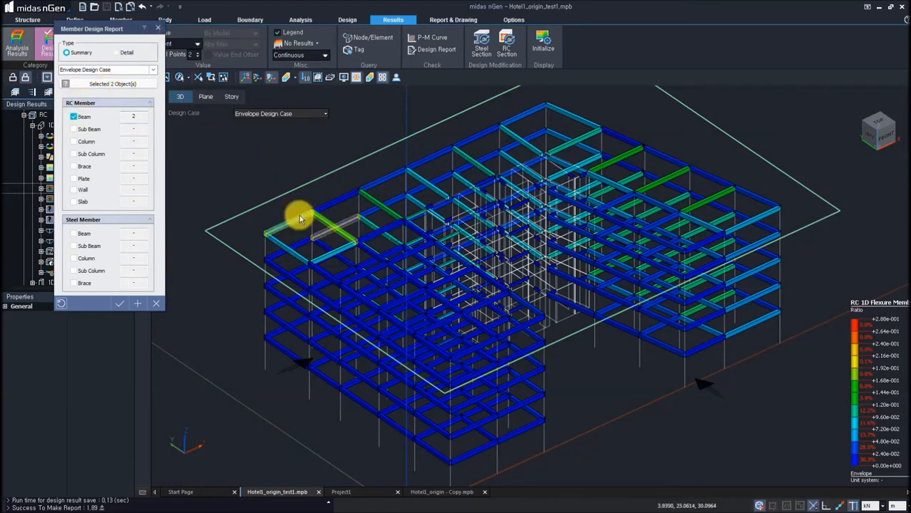
left_click(158, 28)
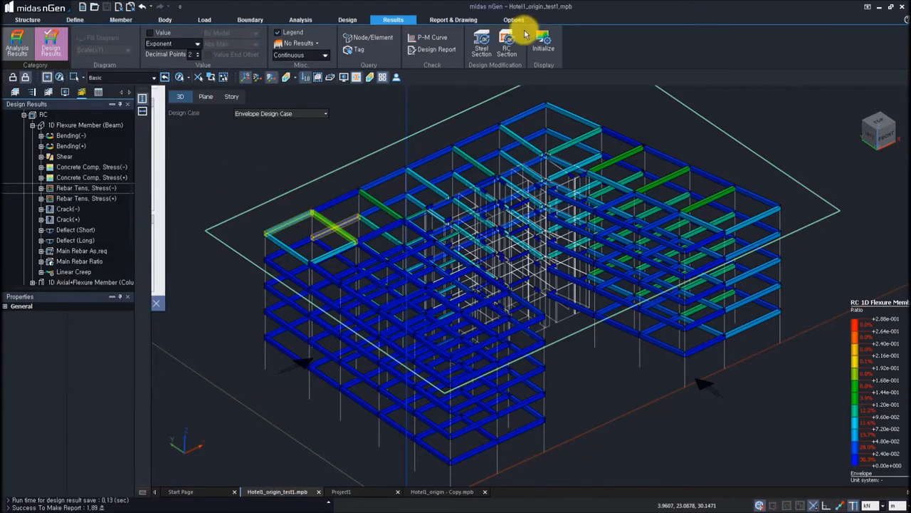
Set up a Summary member design report for the Envelope Design Case covering one RC beam, column, wall and slab, with the result contour cleared
left_click(434, 48)
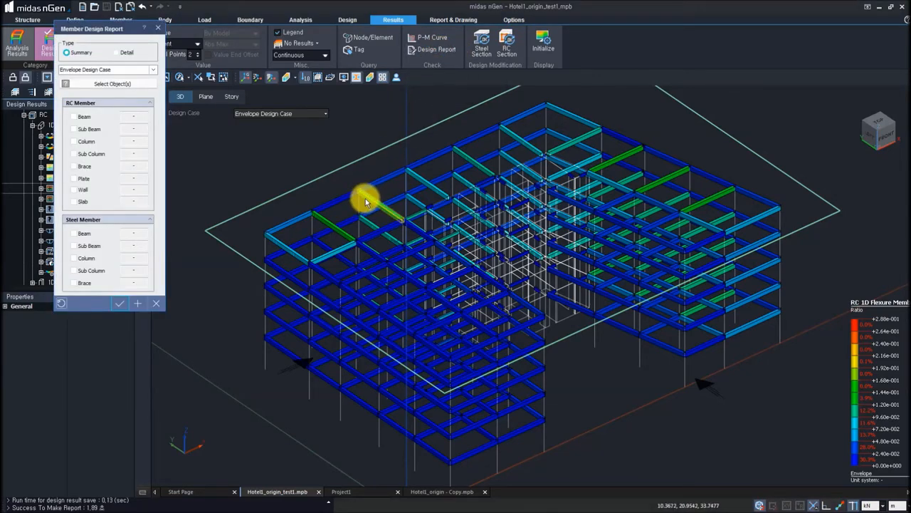
left_click(74, 117)
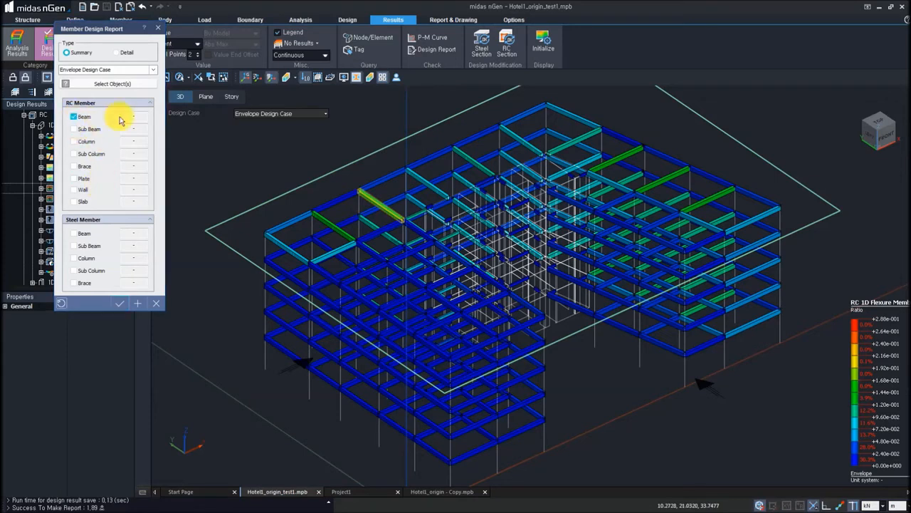
left_click(288, 225)
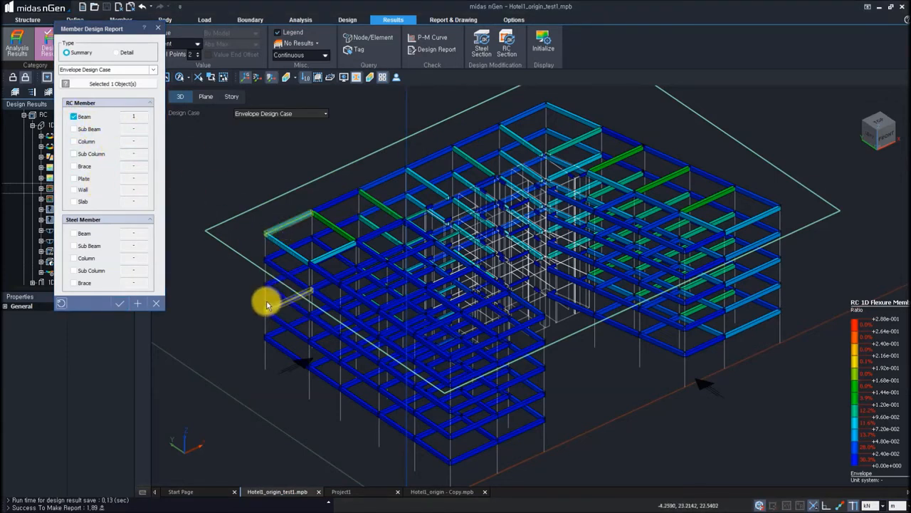
left_click(544, 51)
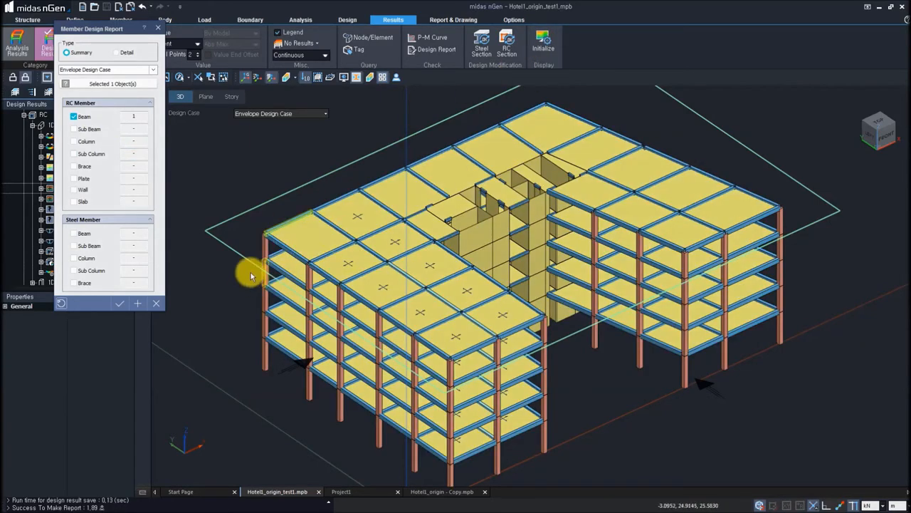
left_click(268, 285)
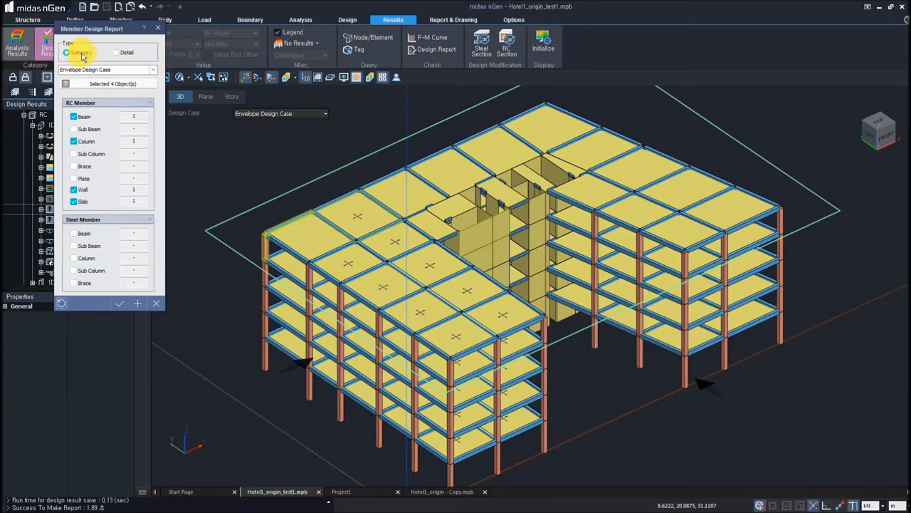
Generate the member design summary report and read through the beam's moment, shear, stress and crack checks in Word
left_click(121, 304)
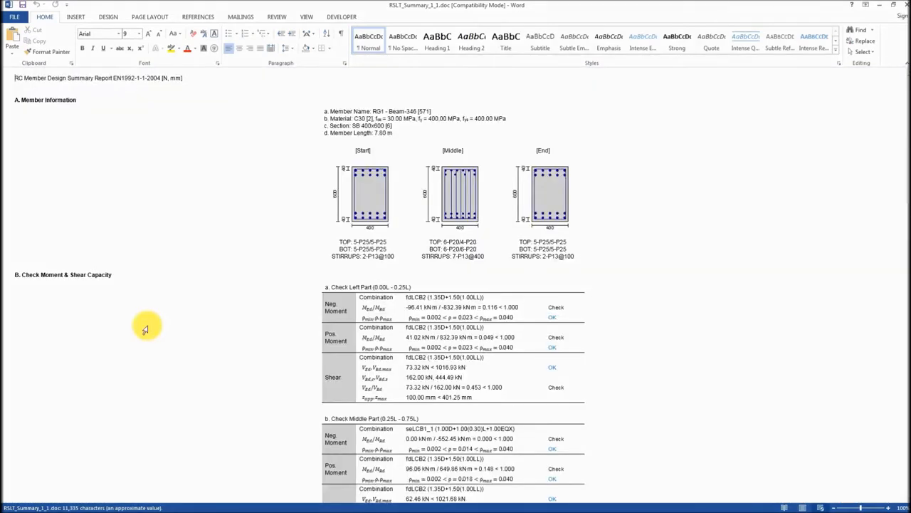
scroll(460, 209, "down", 15)
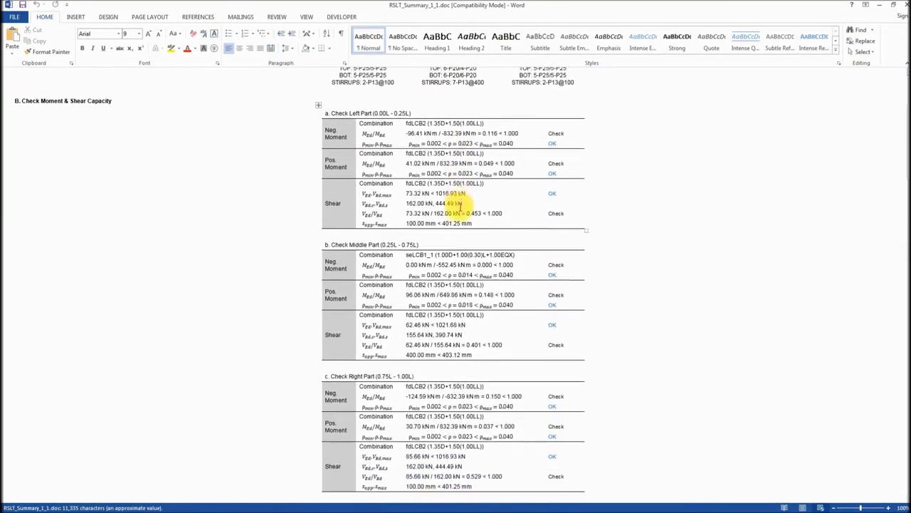
scroll(459, 209, "down", 15)
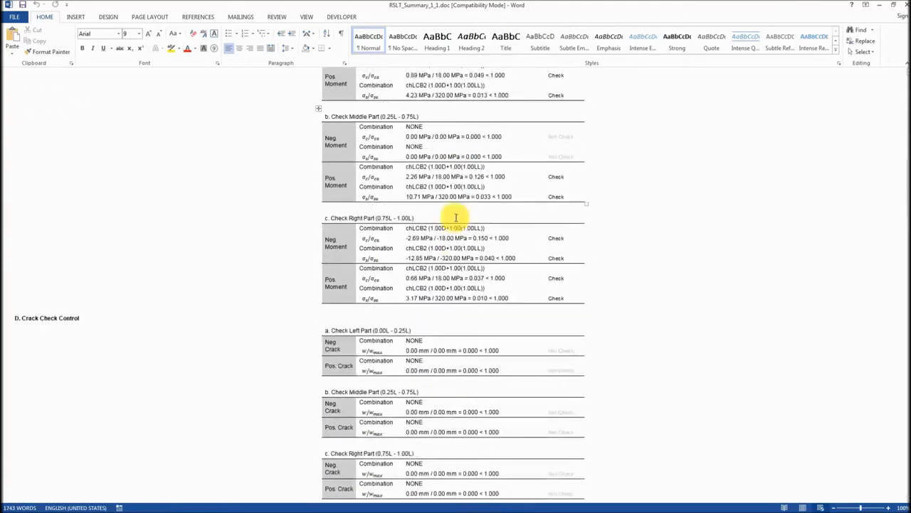
Review the column's axial, moment, shear and stress checks and the remaining members in the summary report, and close it from its first page
scroll(457, 212, "down", 15)
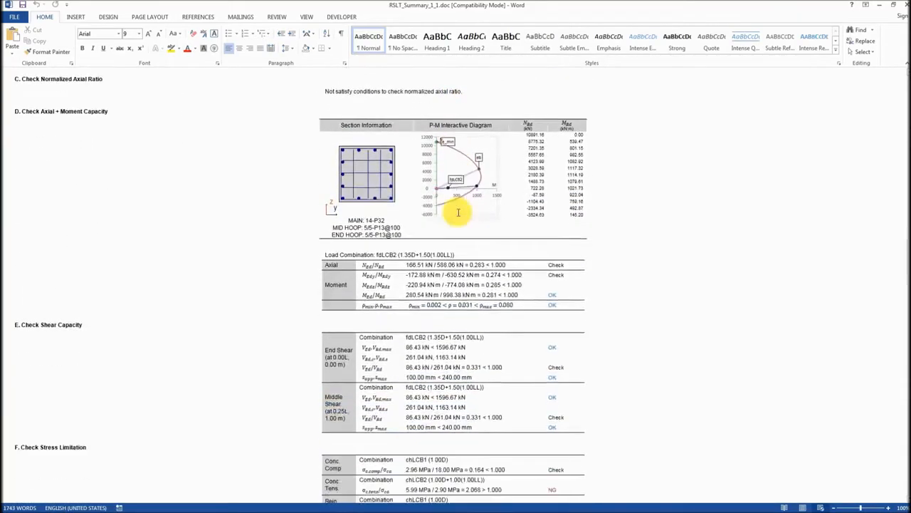
scroll(670, 242, "up", 1)
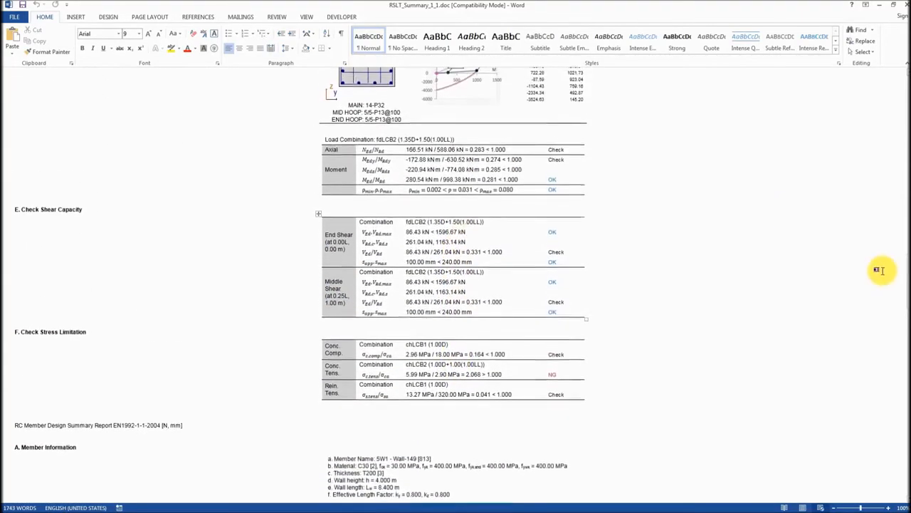
left_click_drag(905, 264, 905, 460)
left_click_drag(903, 392, 878, 68)
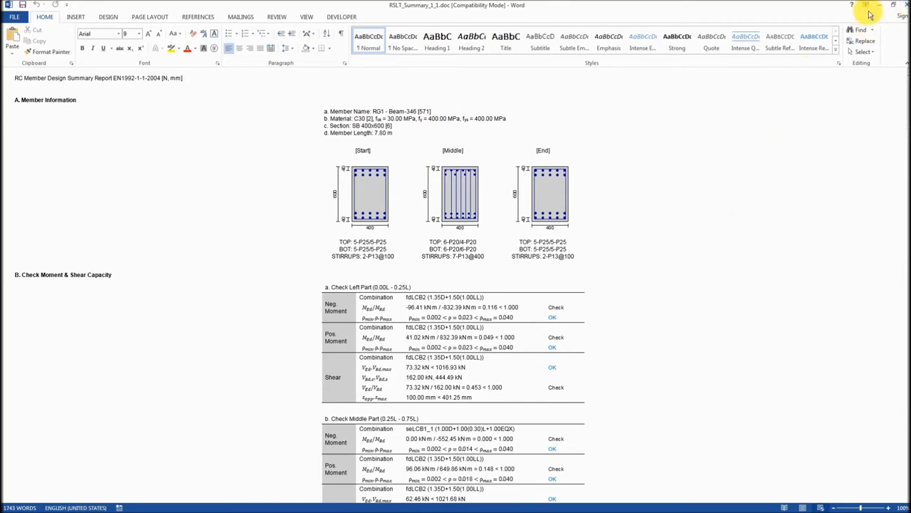
left_click(903, 8)
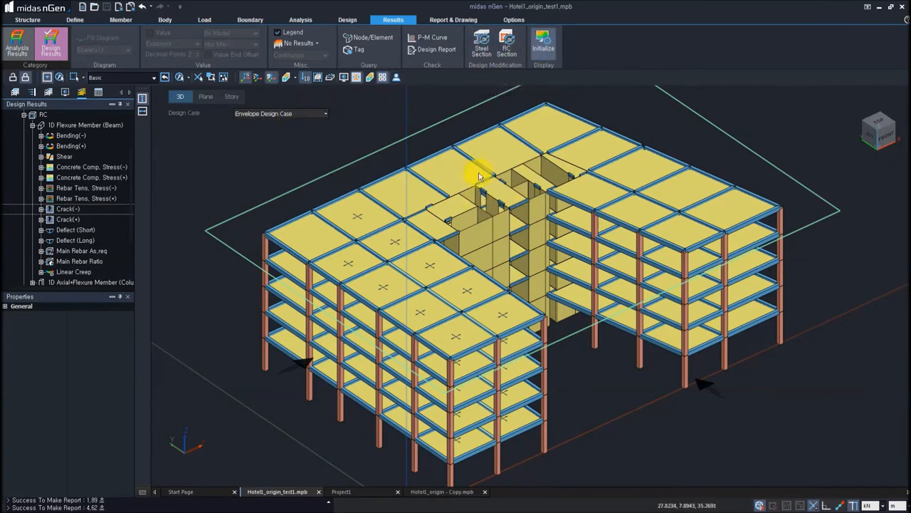
left_click(432, 50)
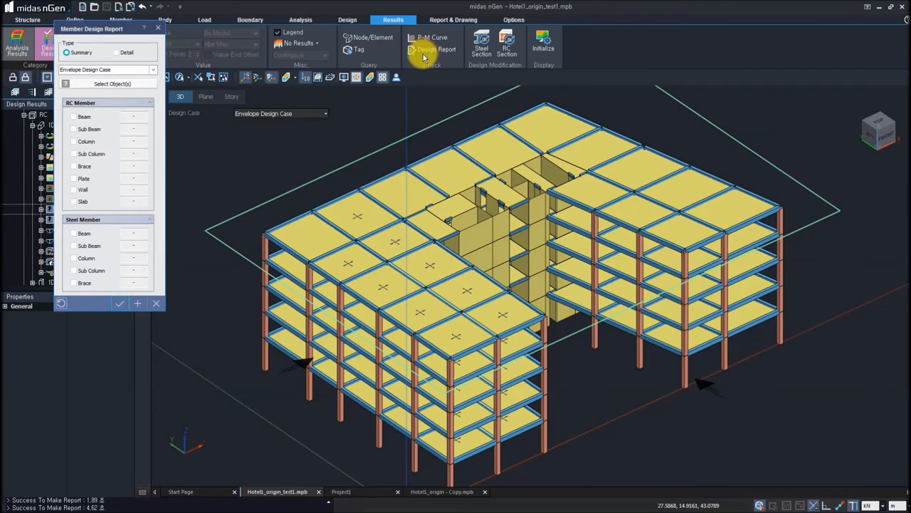
left_click(277, 232)
left_click(265, 246)
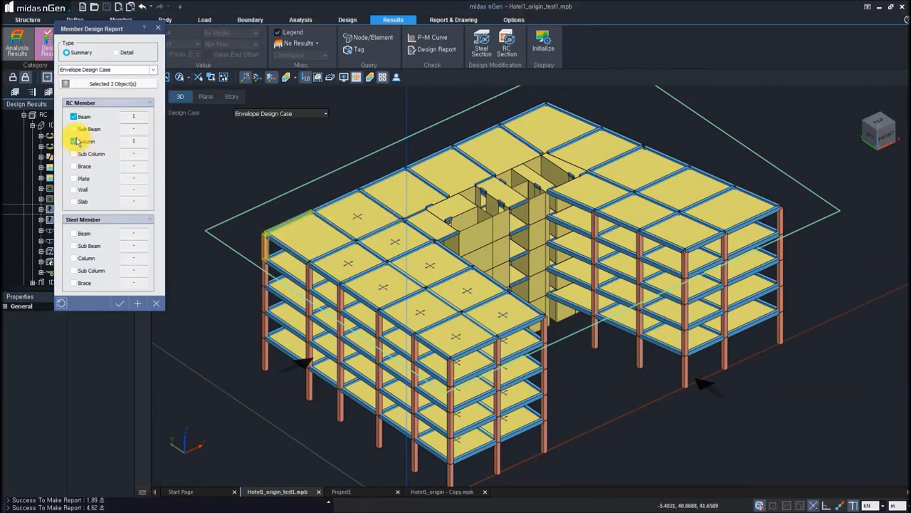
left_click(81, 116)
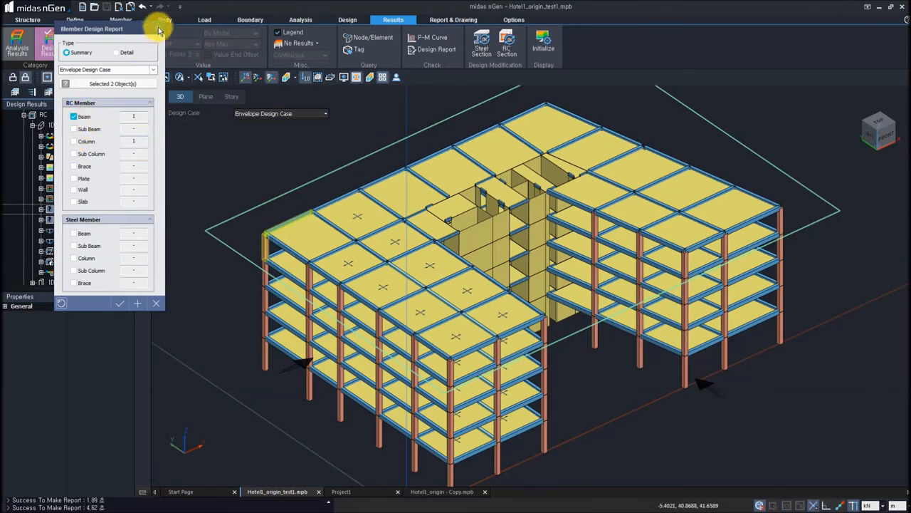
left_click(429, 49)
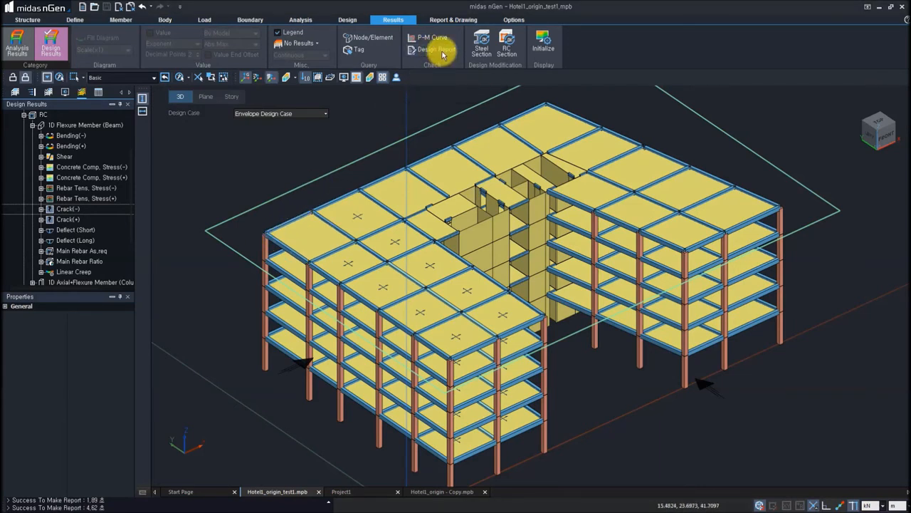
Generate a Detail member design report for one RC roof beam under Design Case 2 and skim its member information and position results
left_click(438, 50)
left_click(278, 229)
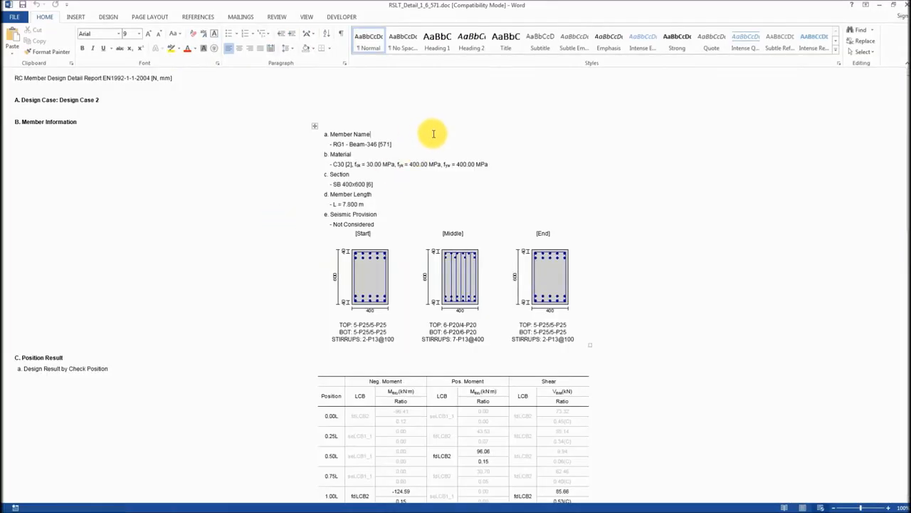
scroll(434, 135, "down", 12)
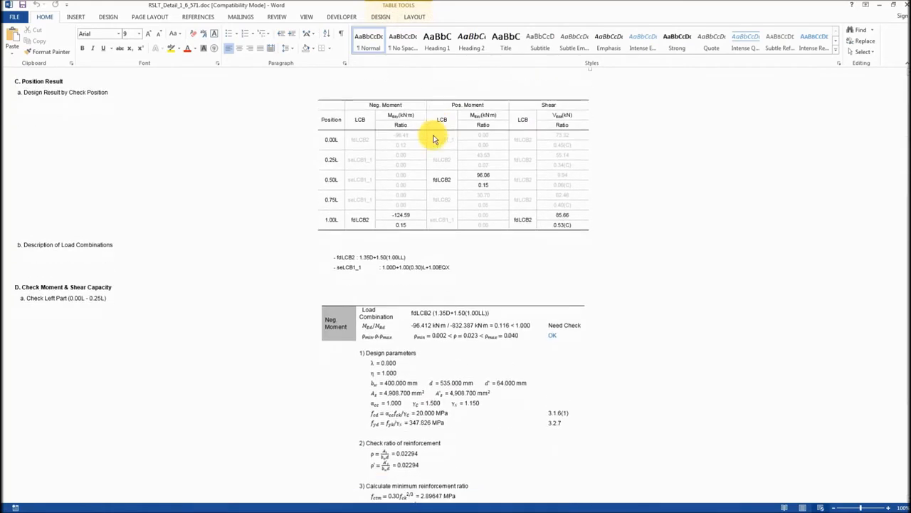
scroll(505, 157, "up", 4)
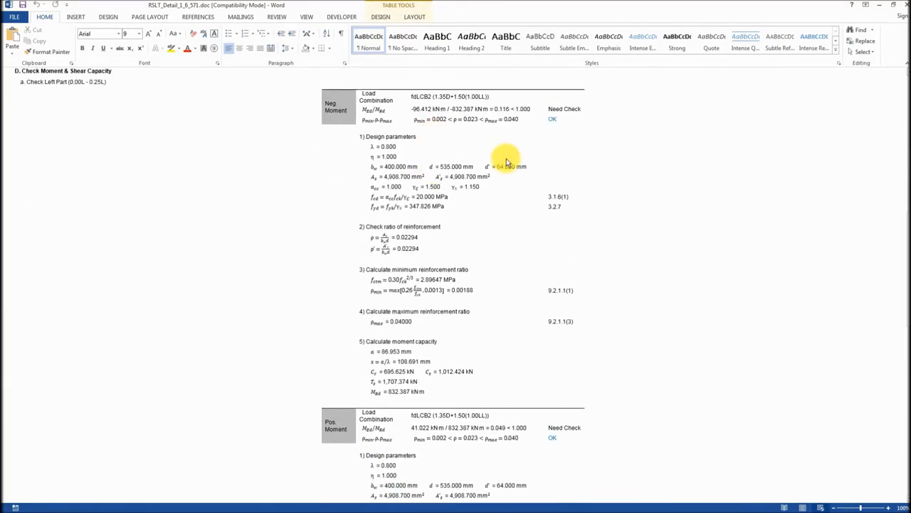
scroll(659, 198, "up", 6)
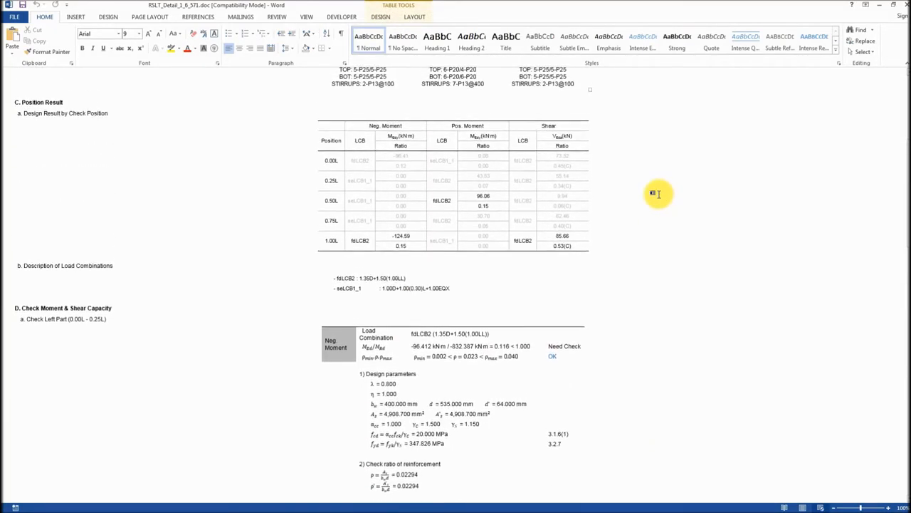
scroll(657, 194, "up", 4)
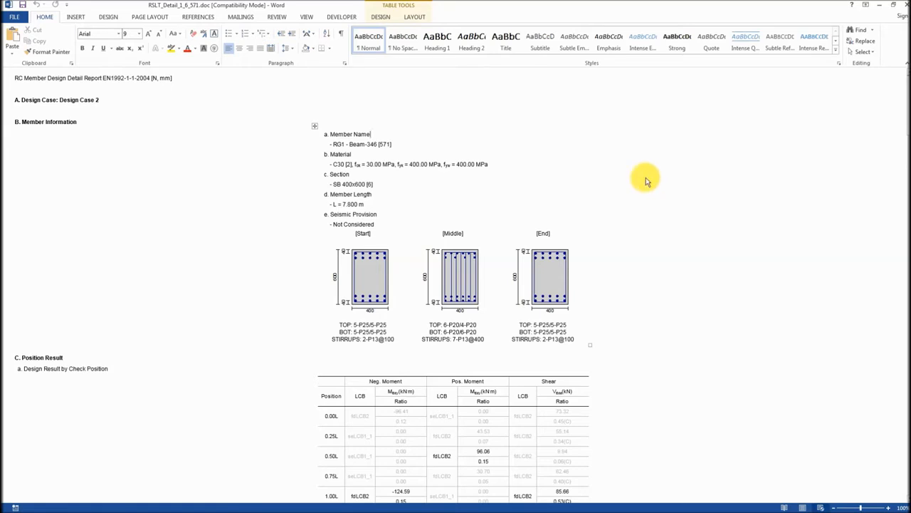
Examine the beam's position results, load combinations and the negative and positive moment calculations for the left part in the detail report
scroll(602, 138, "down", 5)
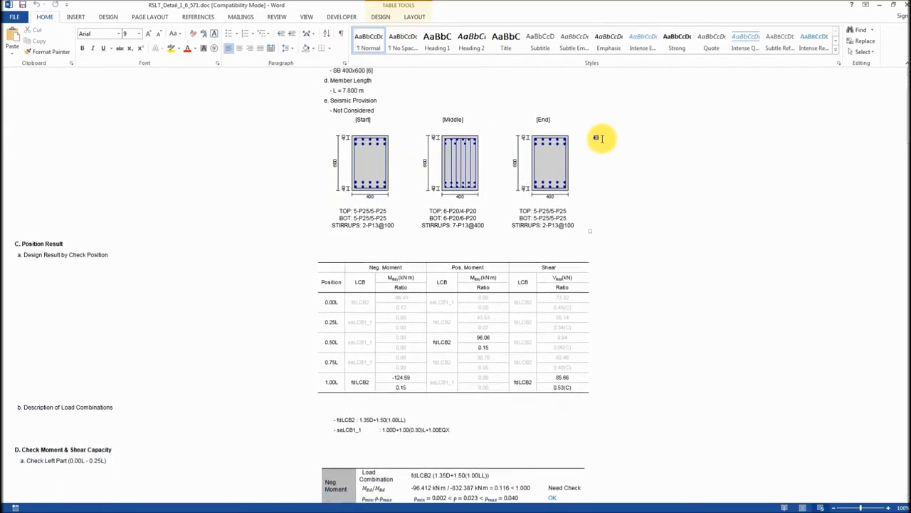
scroll(602, 138, "down", 4)
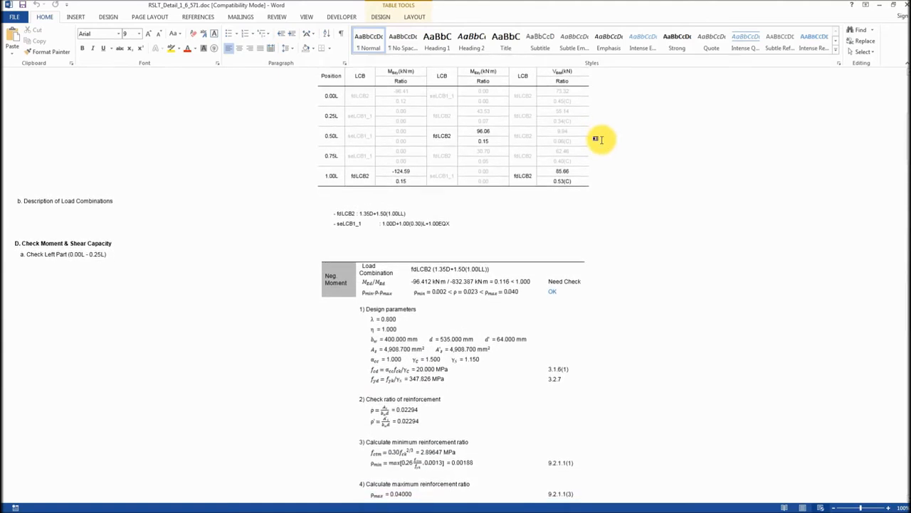
scroll(601, 138, "down", 4)
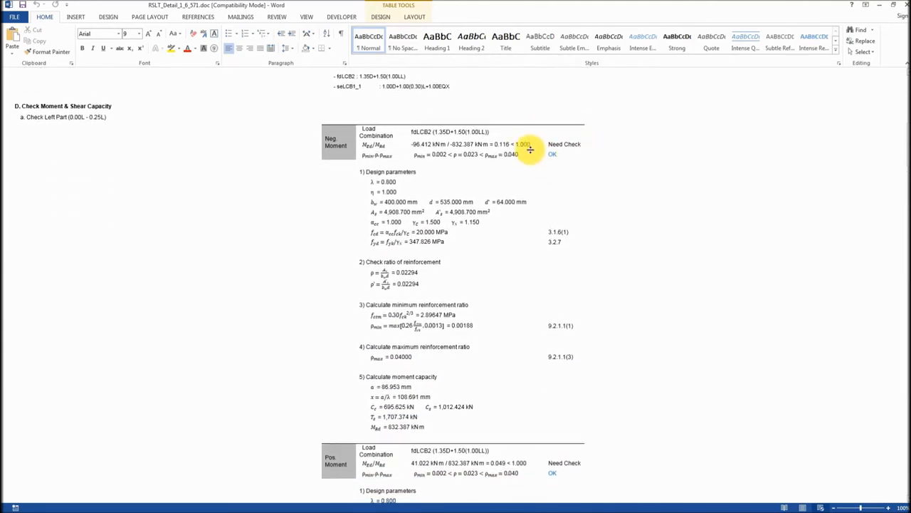
scroll(531, 149, "down", 2)
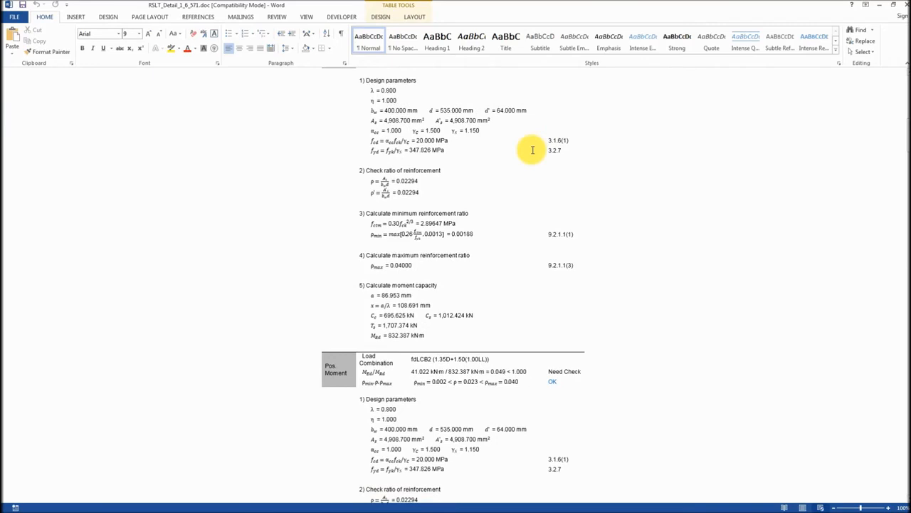
scroll(533, 151, "up", 1)
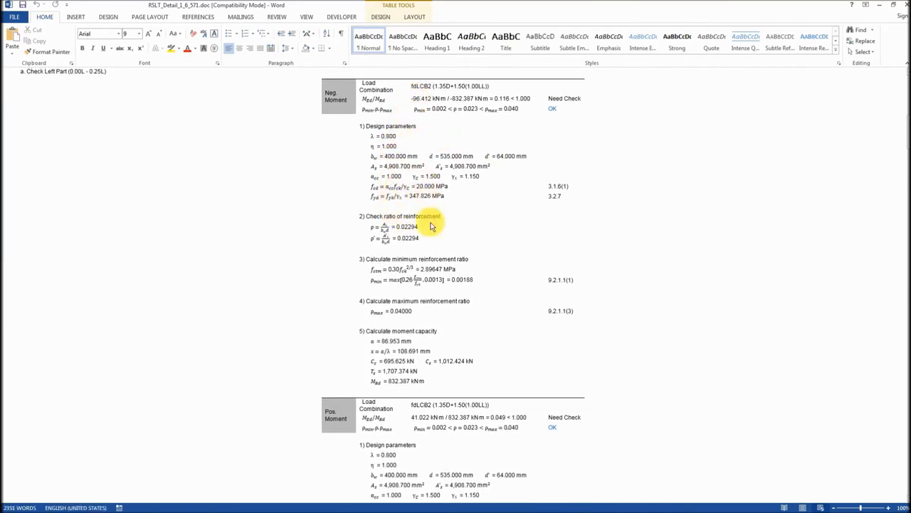
scroll(413, 255, "down", 1)
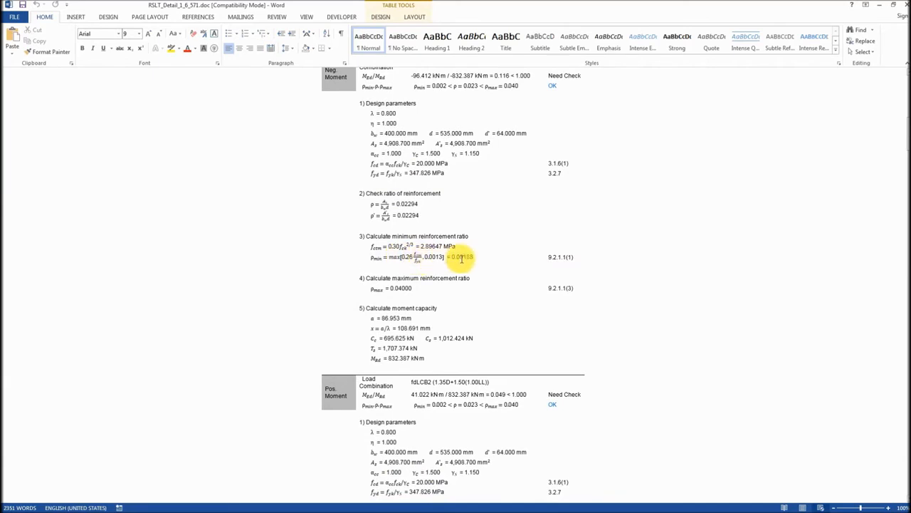
scroll(462, 261, "down", 2)
scroll(551, 300, "up", 1)
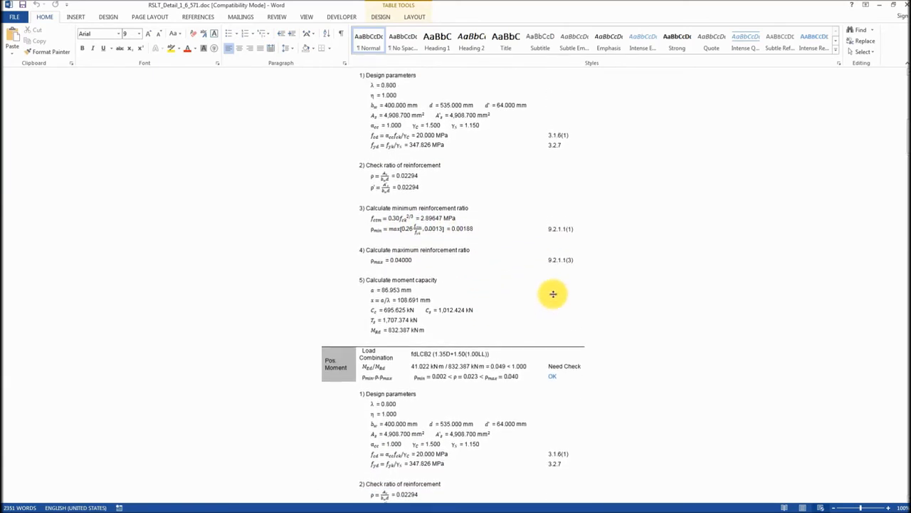
scroll(556, 259, "down", 3)
scroll(559, 255, "down", 6)
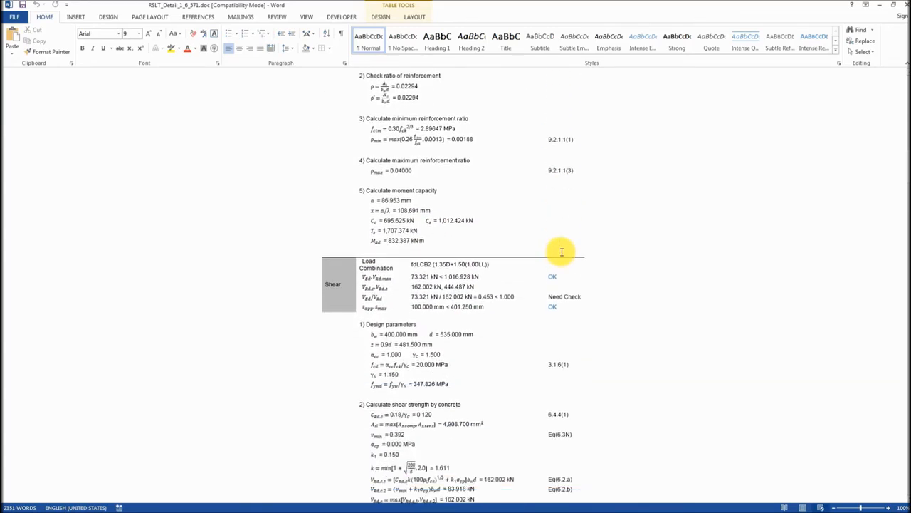
Examine the beam's left-part shear calculation and the moment and shear checks of its middle and right parts, and close the detail report
scroll(561, 252, "down", 4)
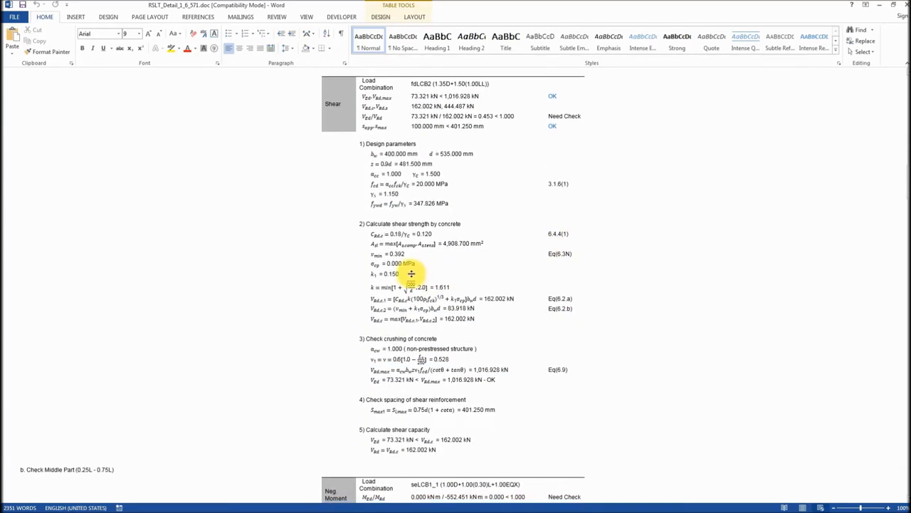
scroll(363, 155, "down", 1)
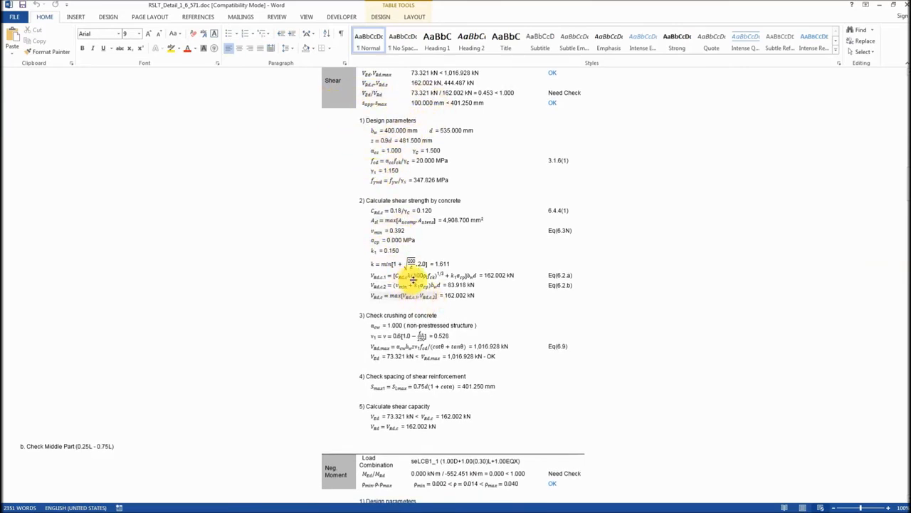
scroll(456, 308, "down", 8)
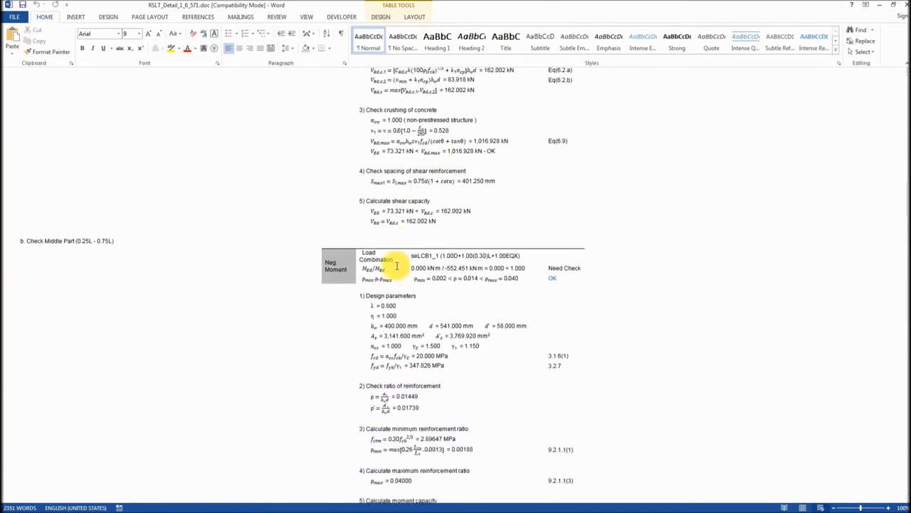
scroll(399, 262, "down", 9)
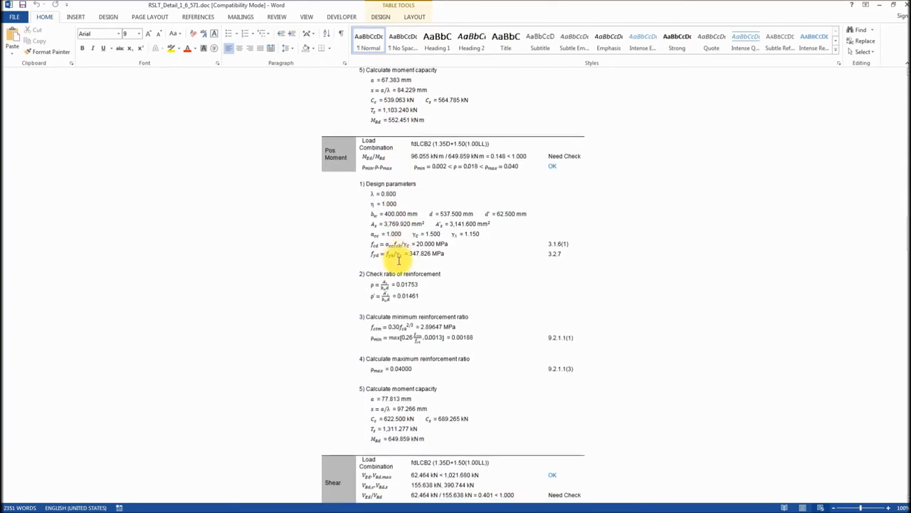
scroll(398, 260, "down", 12)
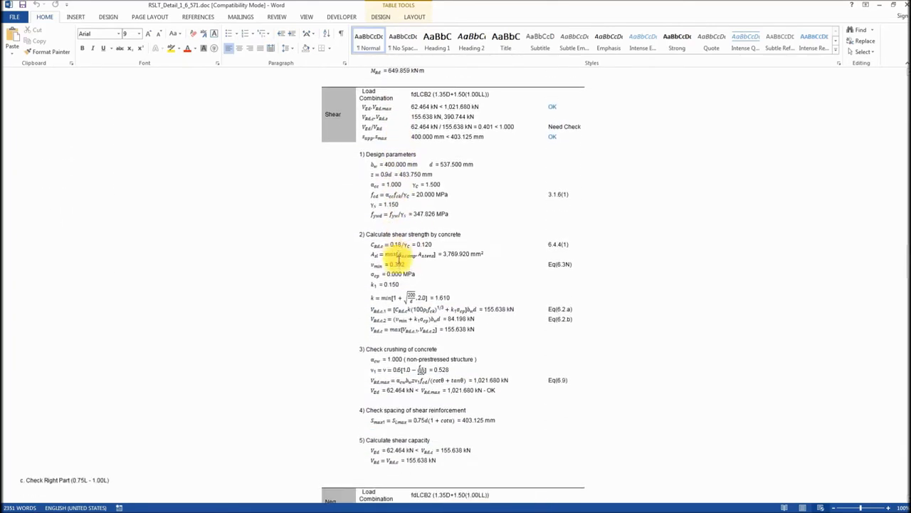
scroll(399, 260, "down", 7)
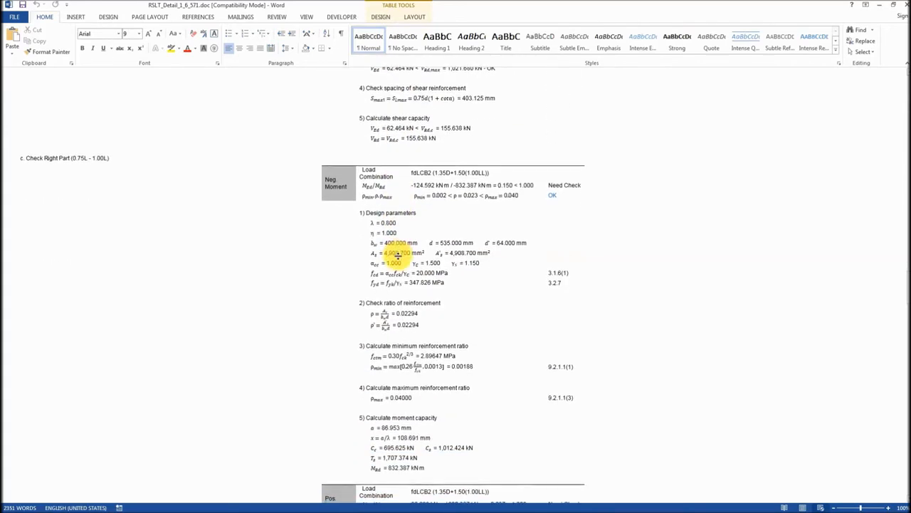
scroll(396, 255, "down", 5)
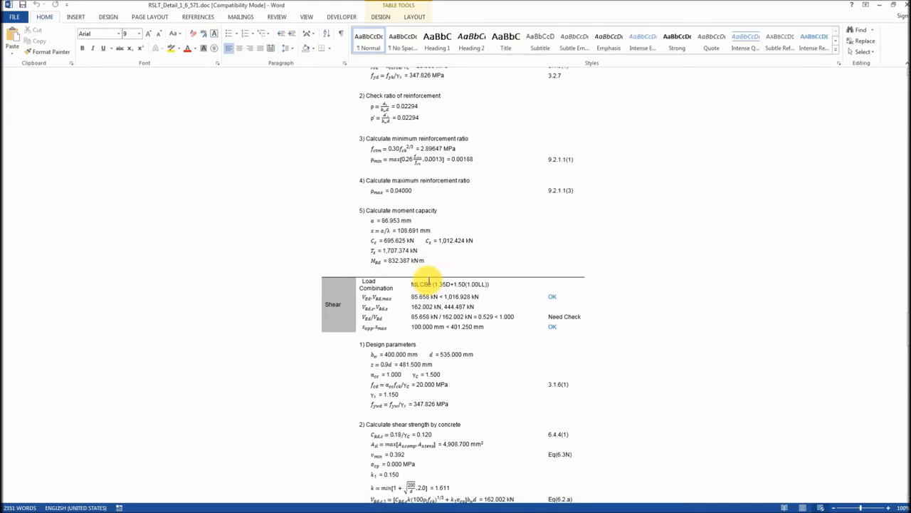
scroll(429, 280, "down", 4)
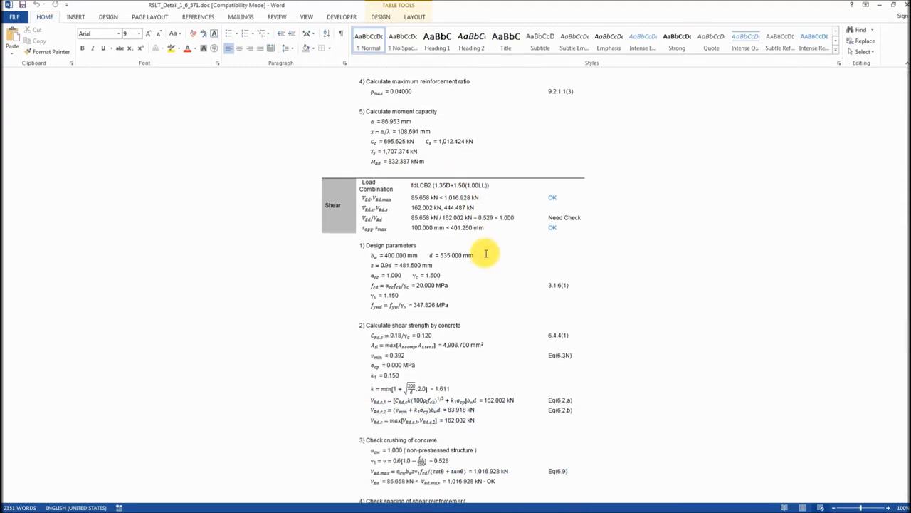
left_click(903, 4)
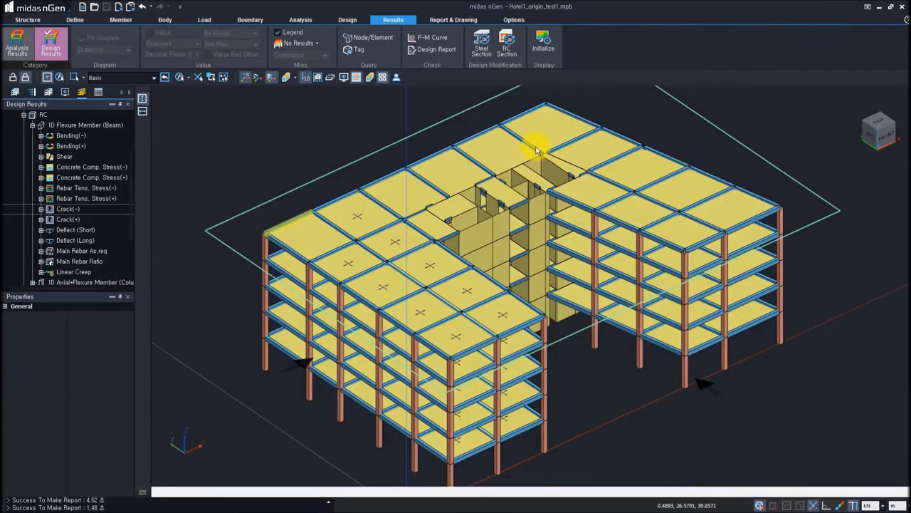
Generate a Detail member design report for one RC roof slab under Design Case 2 and view its x-direction moment check in Word
left_click(442, 51)
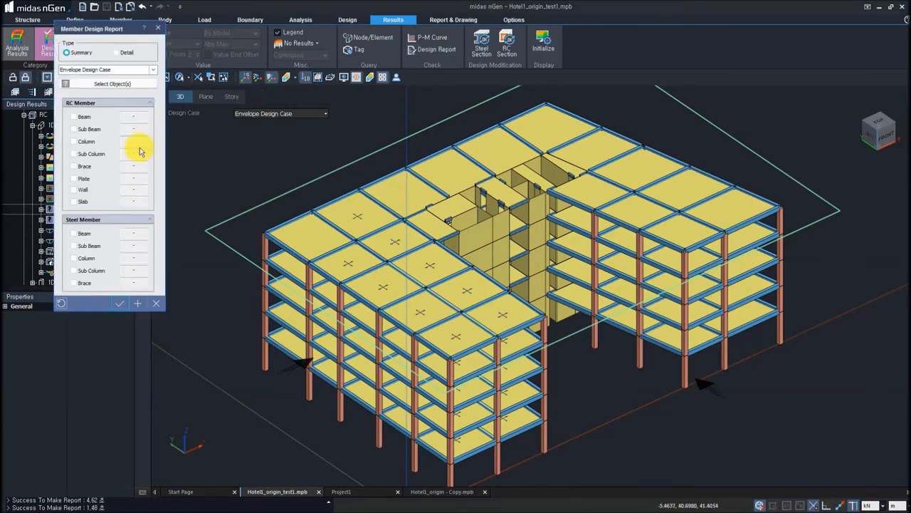
left_click(74, 202)
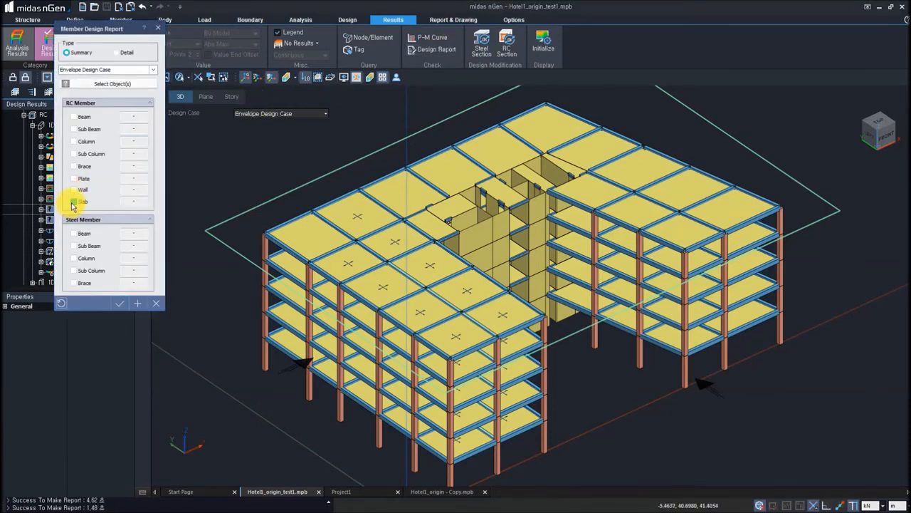
left_click(359, 218)
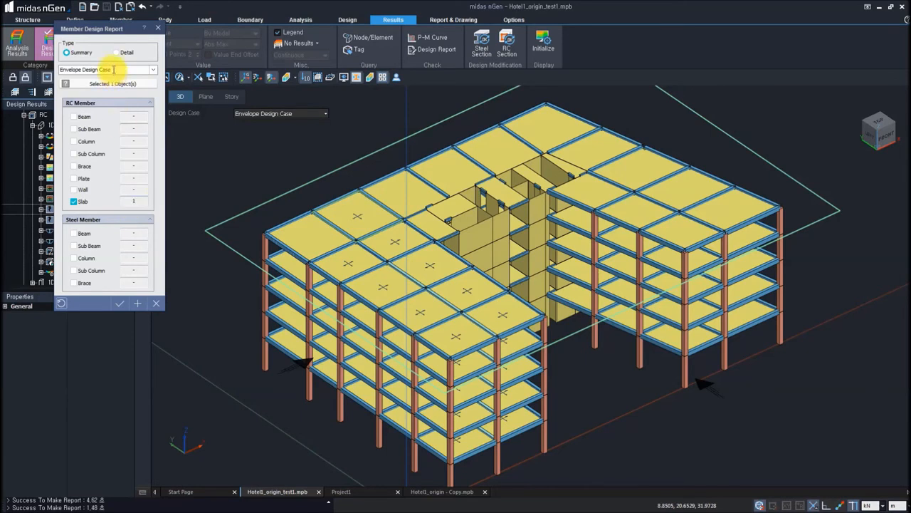
left_click(118, 54)
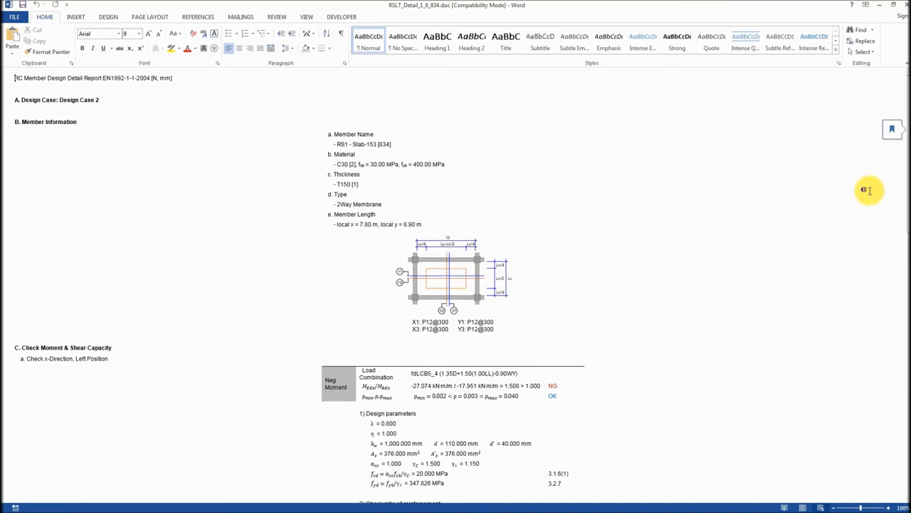
left_click(715, 212)
scroll(713, 215, "down", 8)
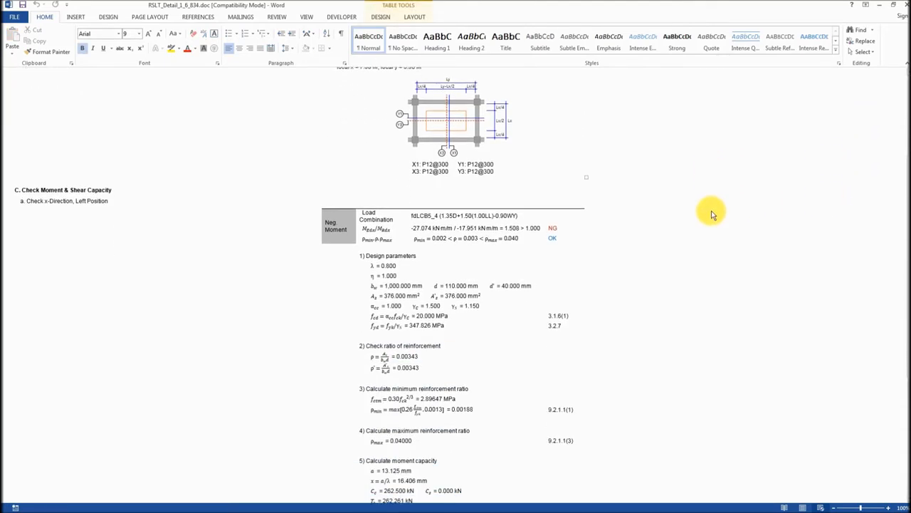
Examine the slab's x-direction left-position moment and shear calculations and the middle-position moment check in the detail report
scroll(711, 207, "down", 4)
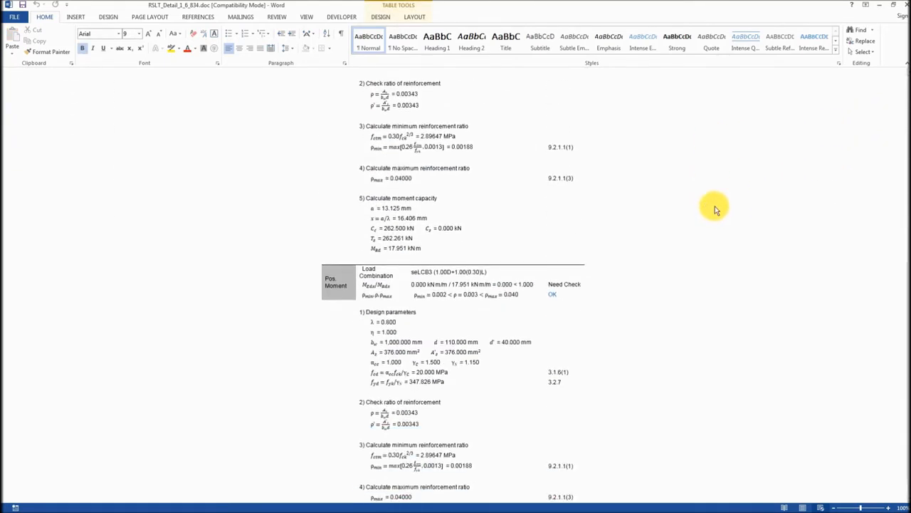
scroll(714, 206, "down", 8)
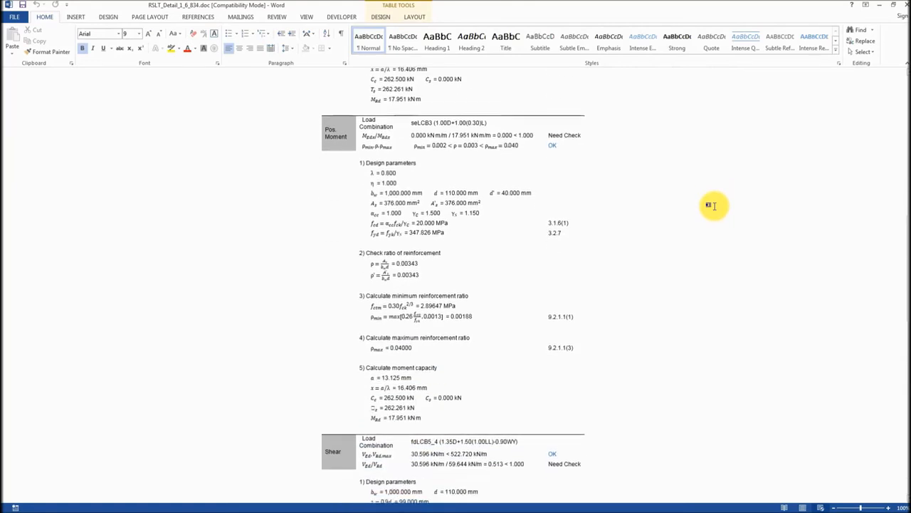
scroll(714, 206, "down", 15)
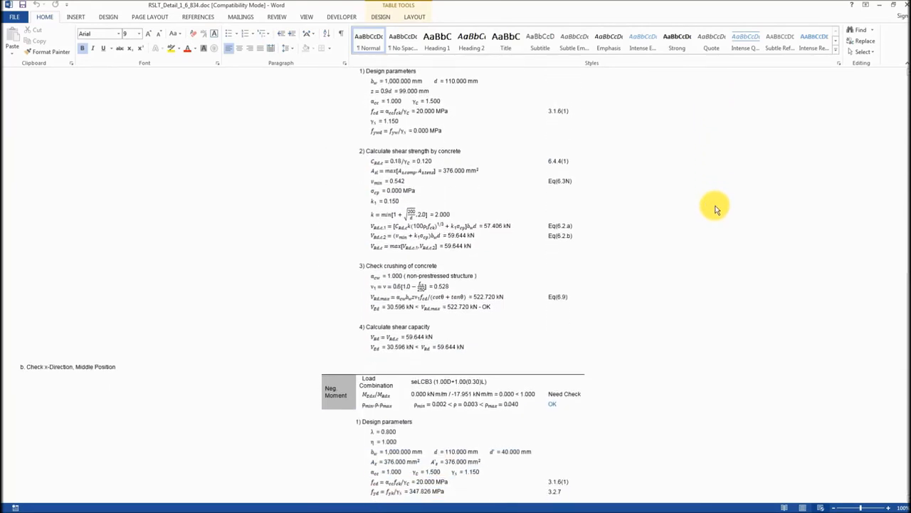
scroll(716, 208, "down", 7)
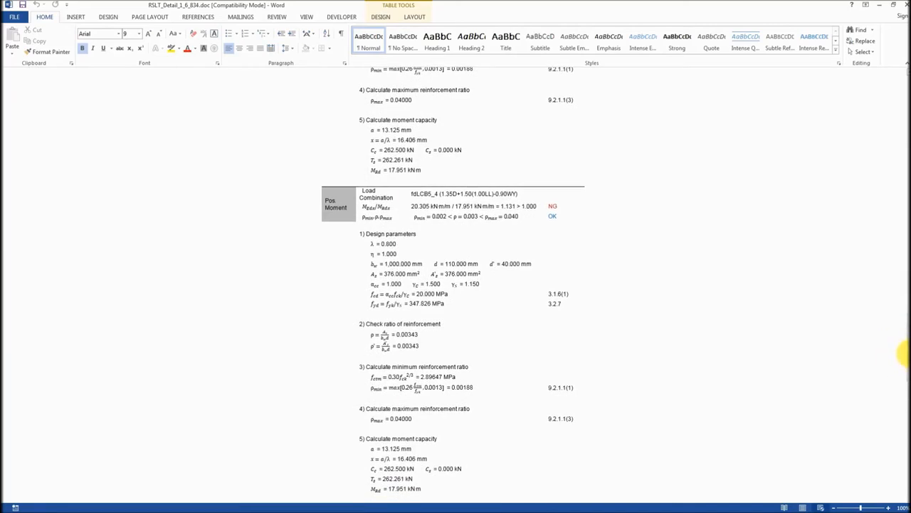
Review the slab report again from its member information to the x-direction middle-position moment and shear checks, and close the report
left_click_drag(902, 151, 900, 89)
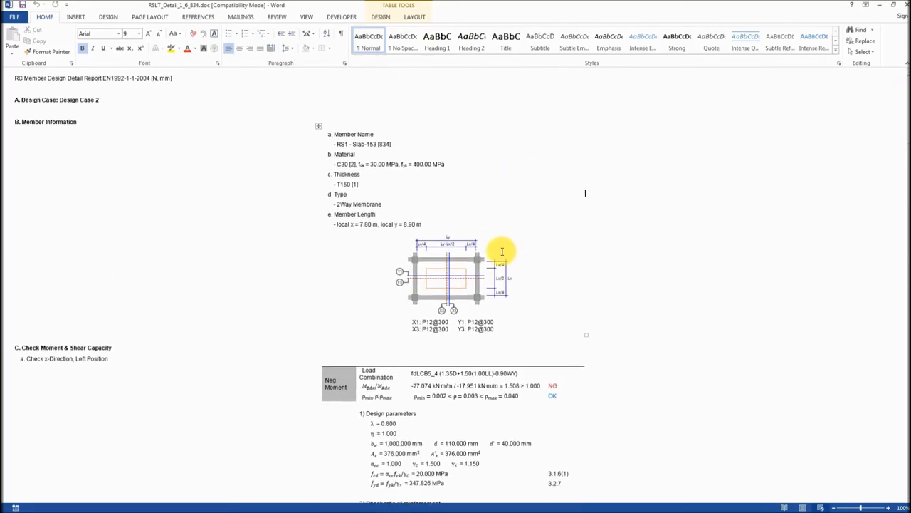
scroll(502, 255, "down", 2)
scroll(502, 255, "down", 9)
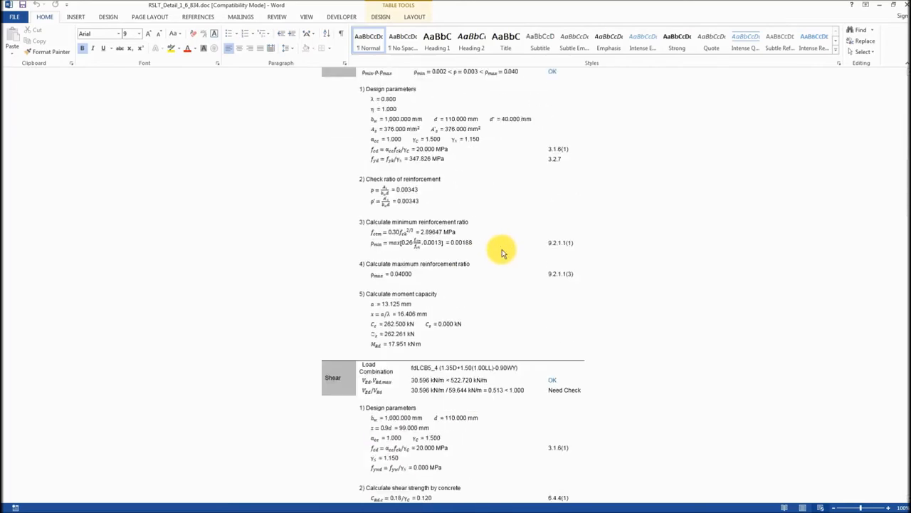
scroll(503, 249, "down", 20)
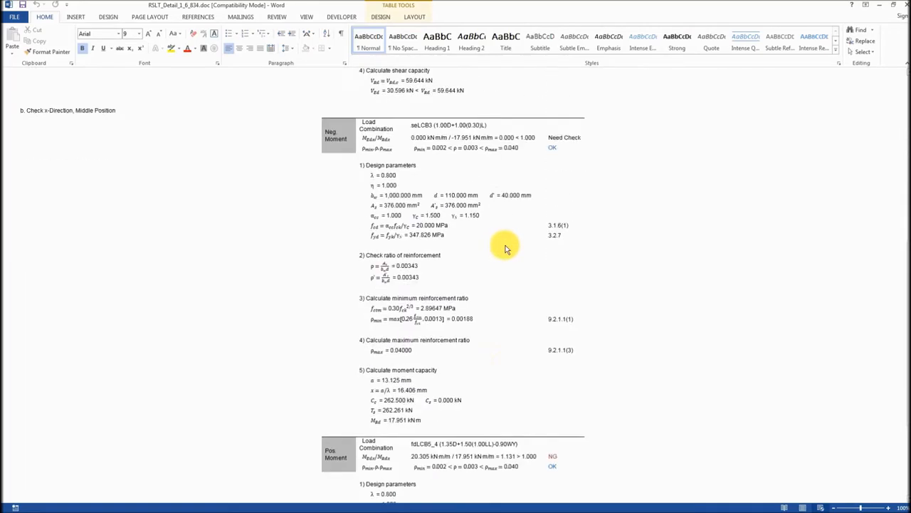
scroll(507, 249, "down", 1)
scroll(507, 248, "down", 3)
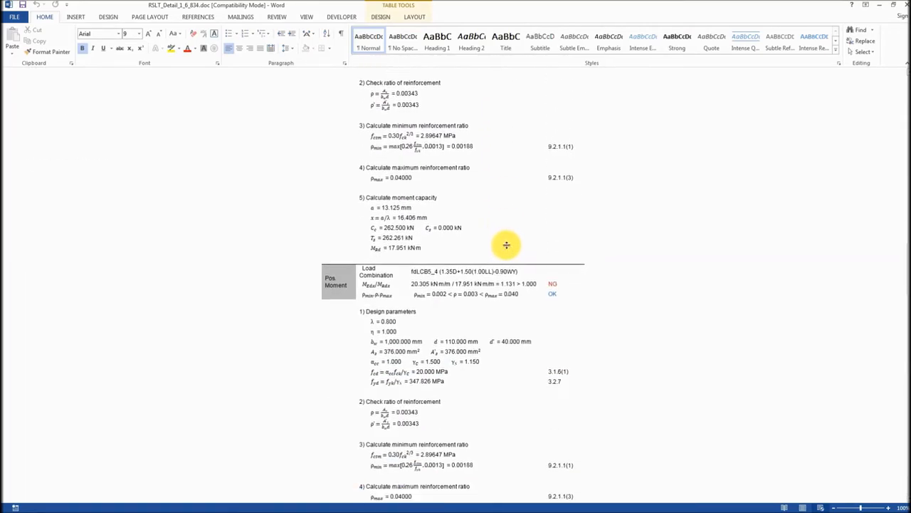
scroll(507, 246, "down", 2)
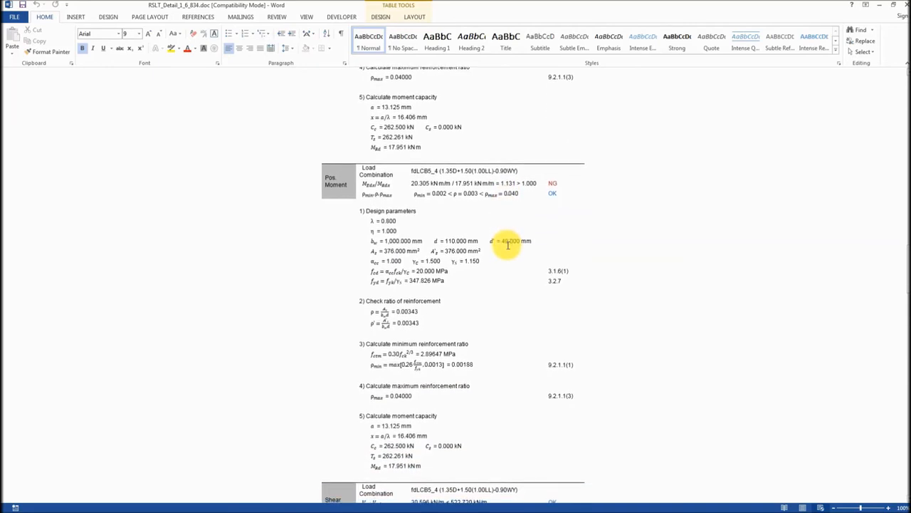
scroll(510, 245, "down", 3)
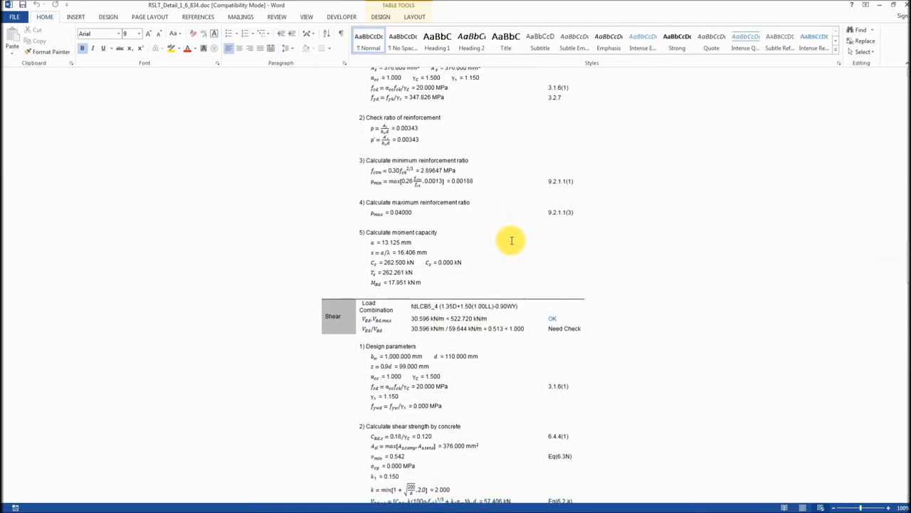
scroll(511, 241, "down", 2)
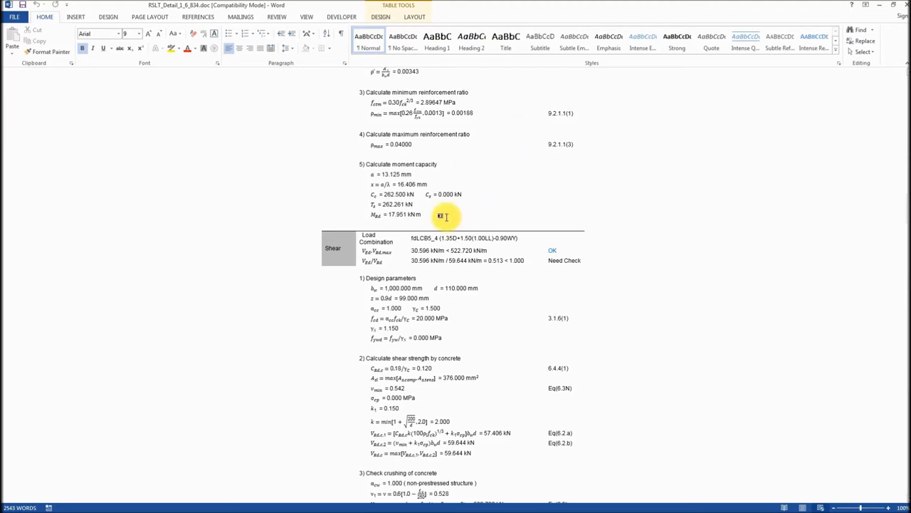
left_click(905, 6)
left_click(905, 6)
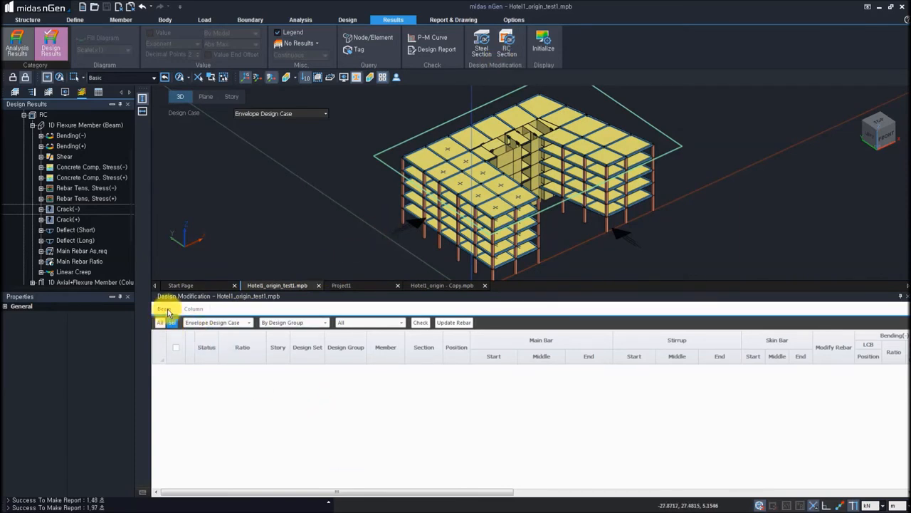
List all beams by design group in the Design Modification table and review their stories, design groups, members and sections
left_click(162, 324)
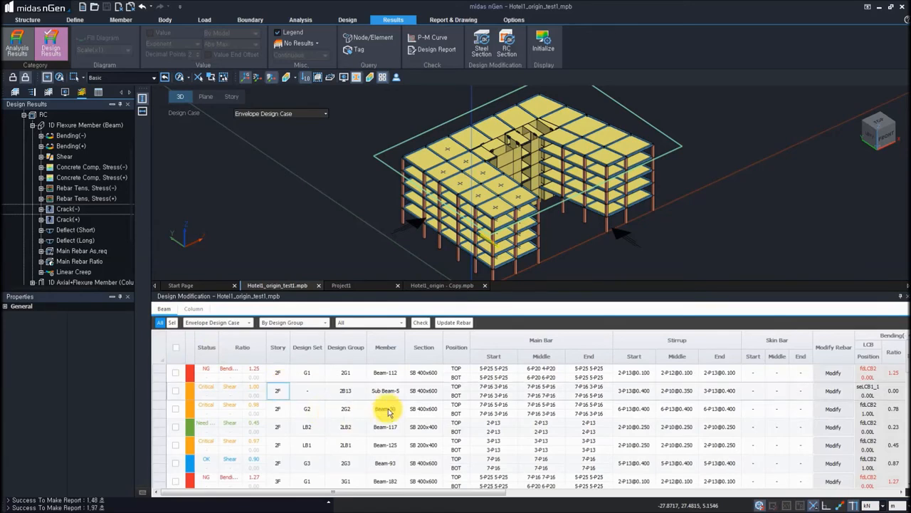
scroll(349, 409, "down", 2)
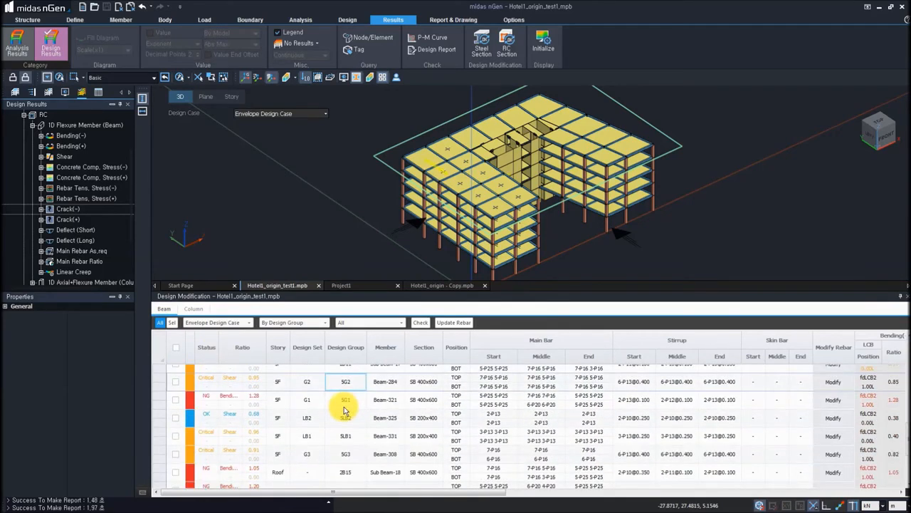
scroll(272, 407, "up", 5)
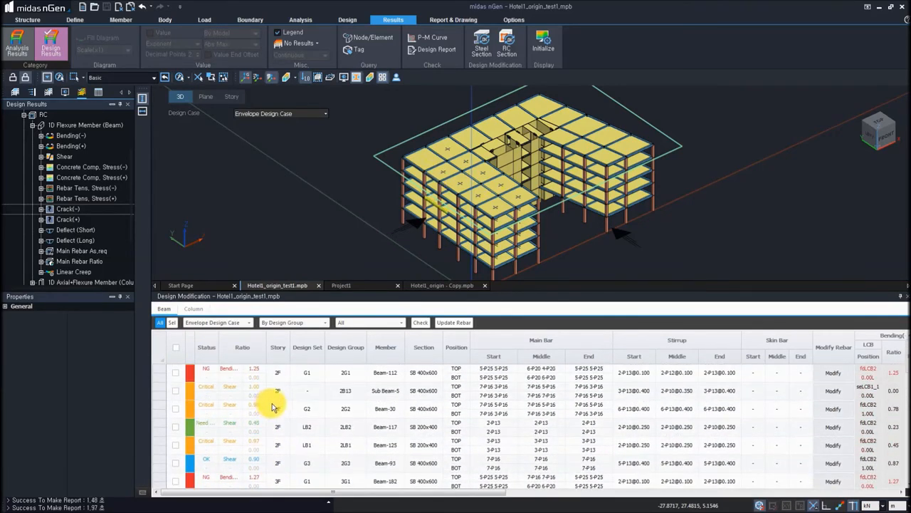
left_click(283, 374)
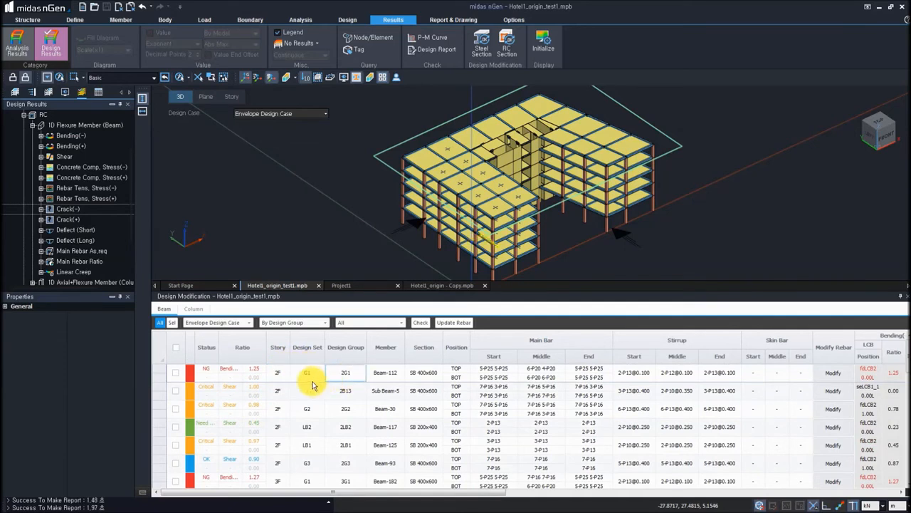
left_click(359, 374)
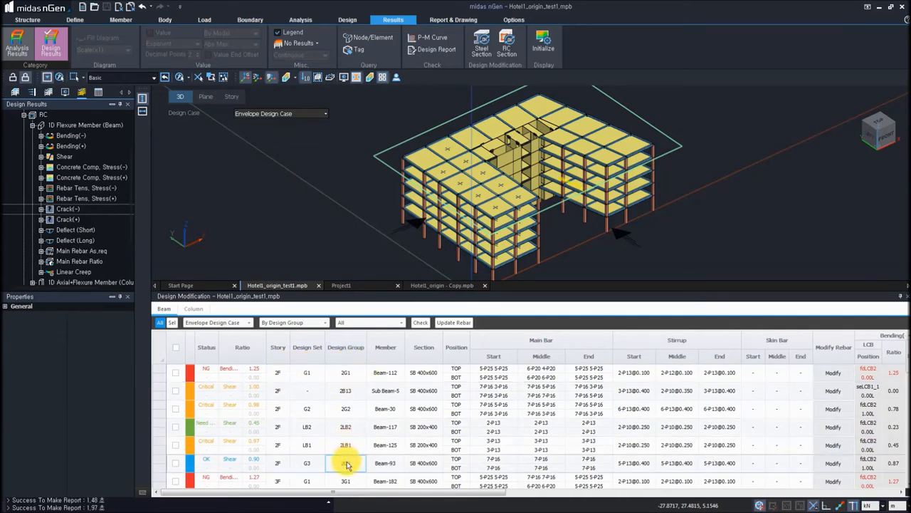
left_click(400, 403)
left_click(431, 413)
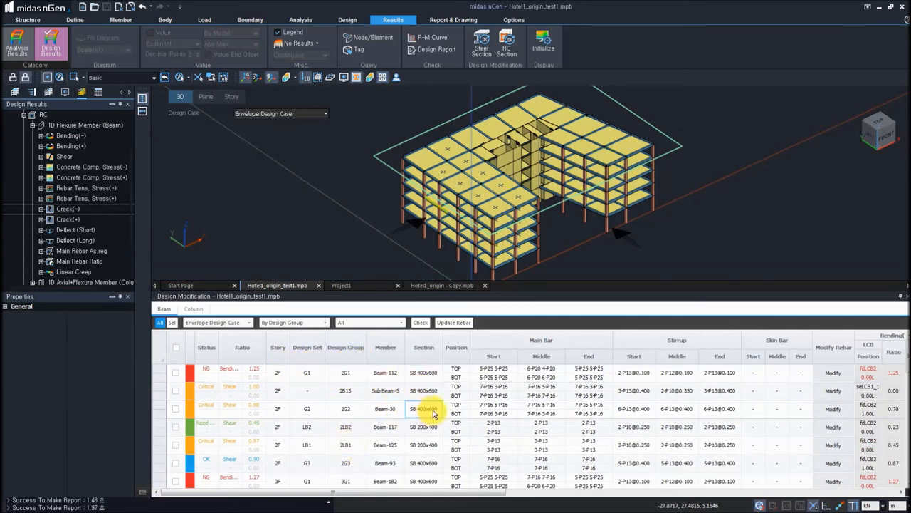
Examine the beams' main bar and stirrup arrangements and their bending, shear and stress results in the Design Modification table
left_click(571, 403)
left_click(573, 432)
left_click(542, 422)
left_click(568, 439)
left_click(542, 440)
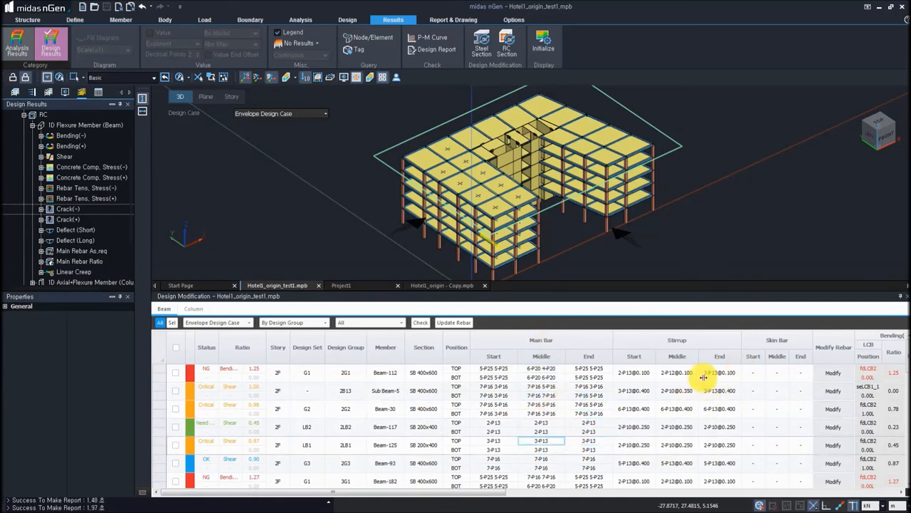
left_click(902, 492)
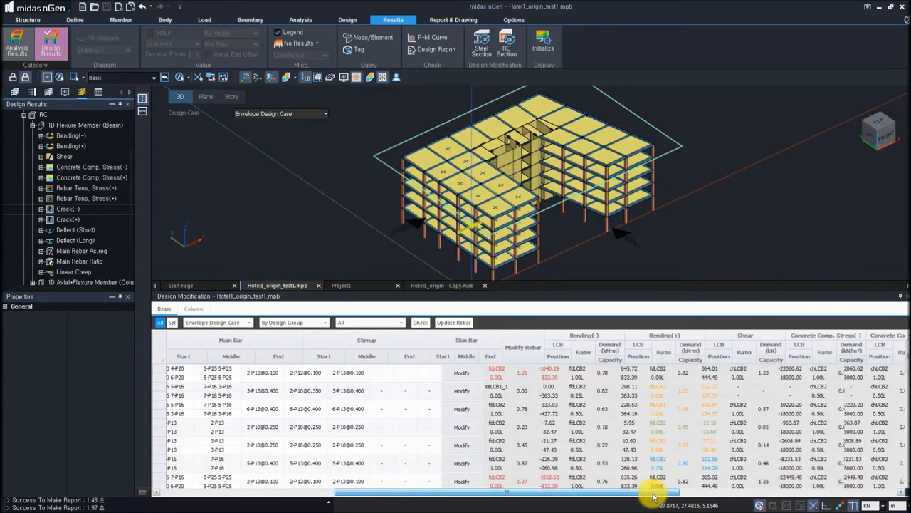
left_click_drag(654, 492, 686, 490)
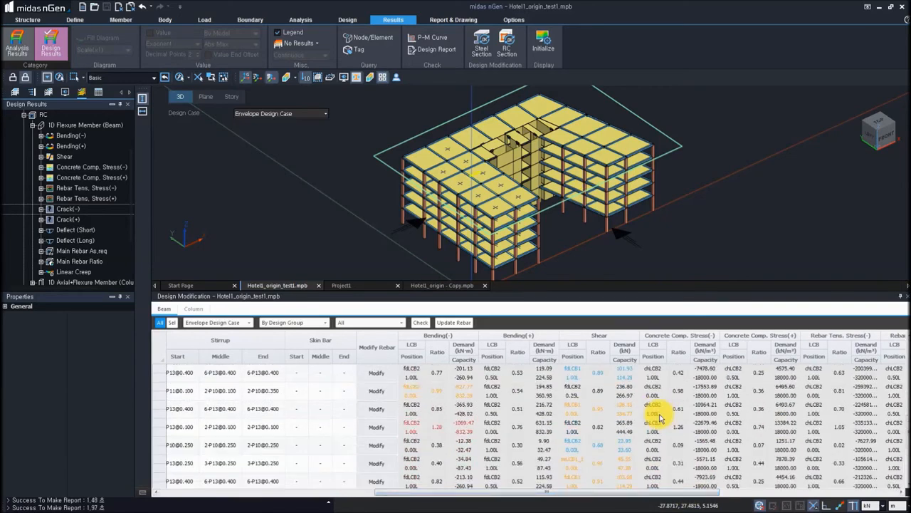
scroll(612, 413, "down", 5)
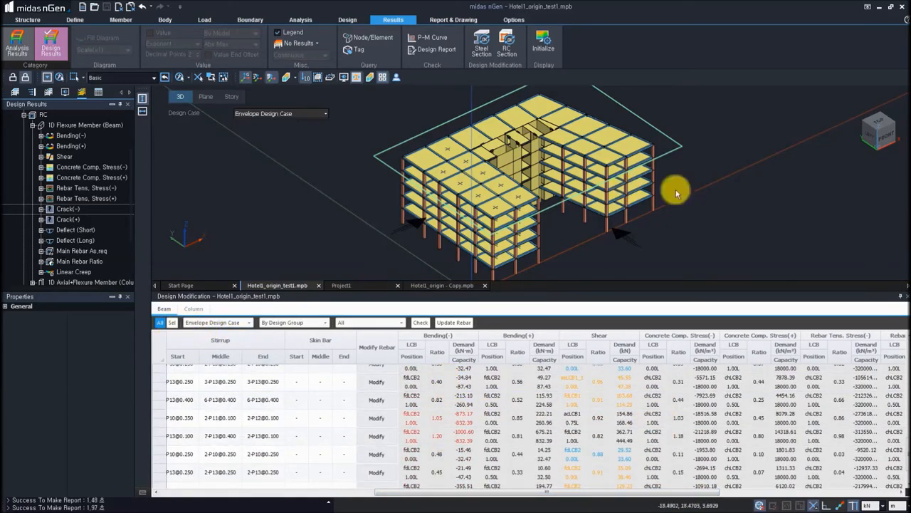
Restrict the Design Modification table to selected members, list it by member, and select three adjacent roof edge beams in the model
left_click(171, 323)
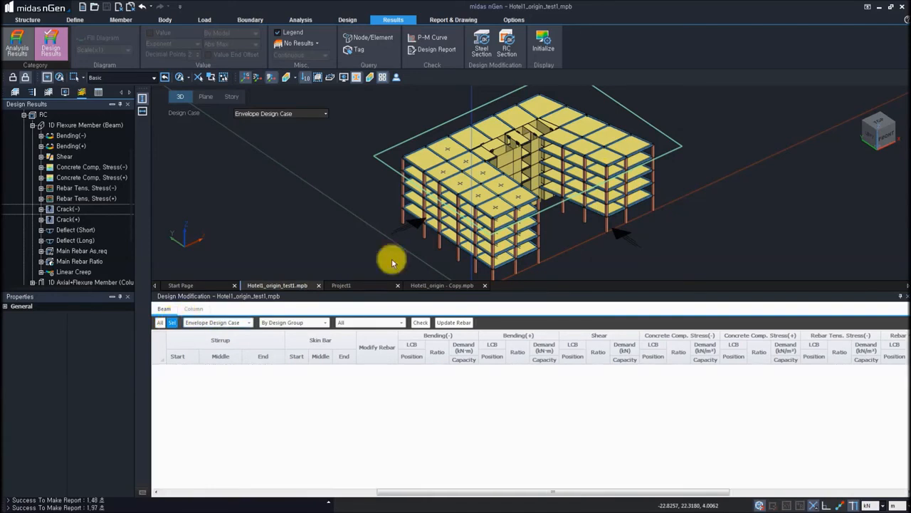
left_click(445, 186)
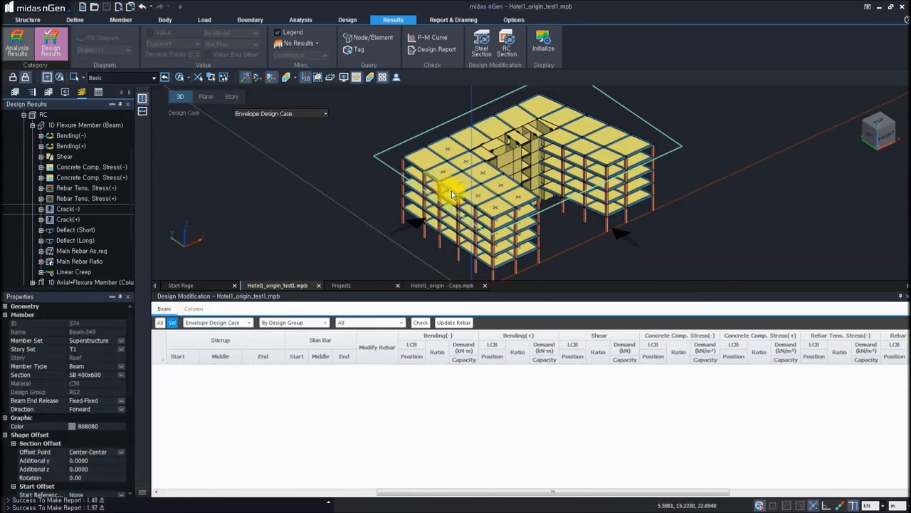
left_click(302, 322)
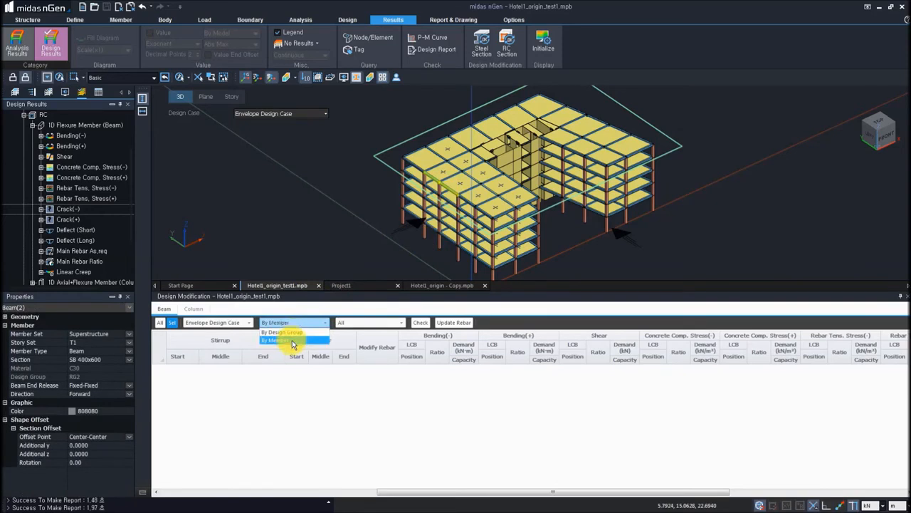
left_click(296, 338)
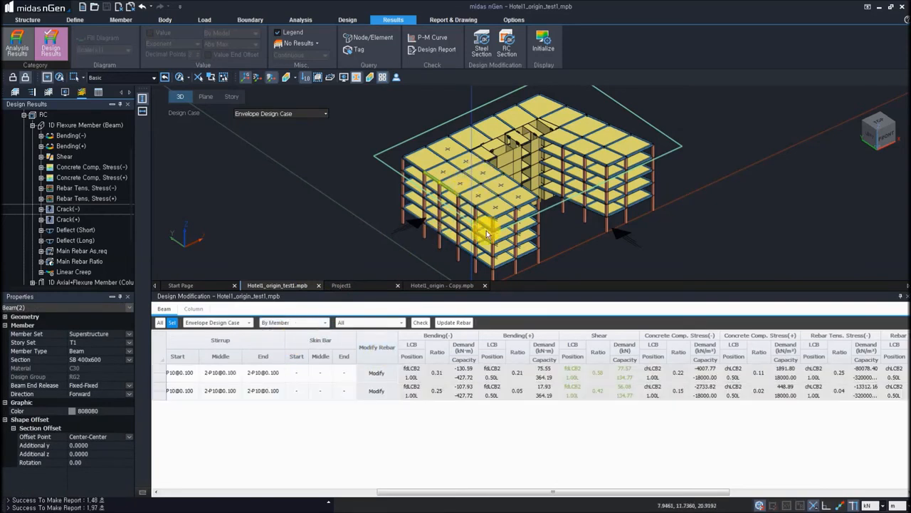
left_click(471, 211)
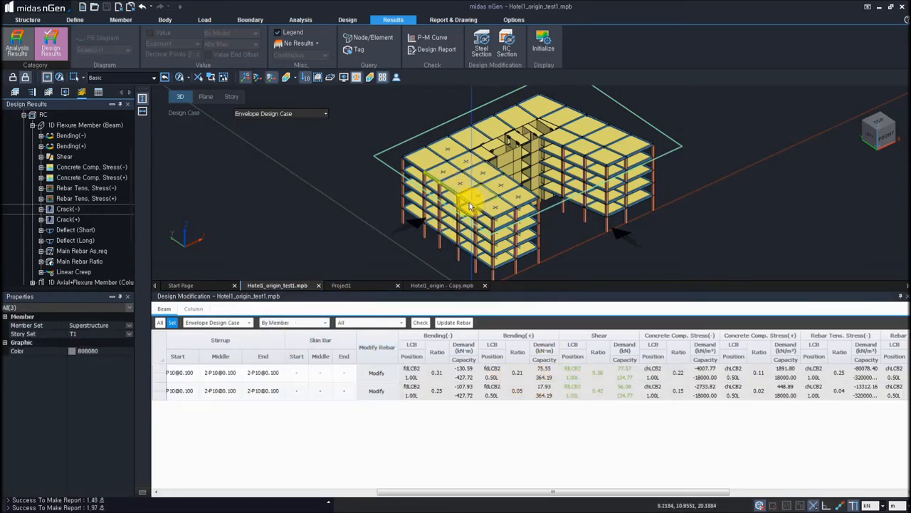
left_click(519, 272)
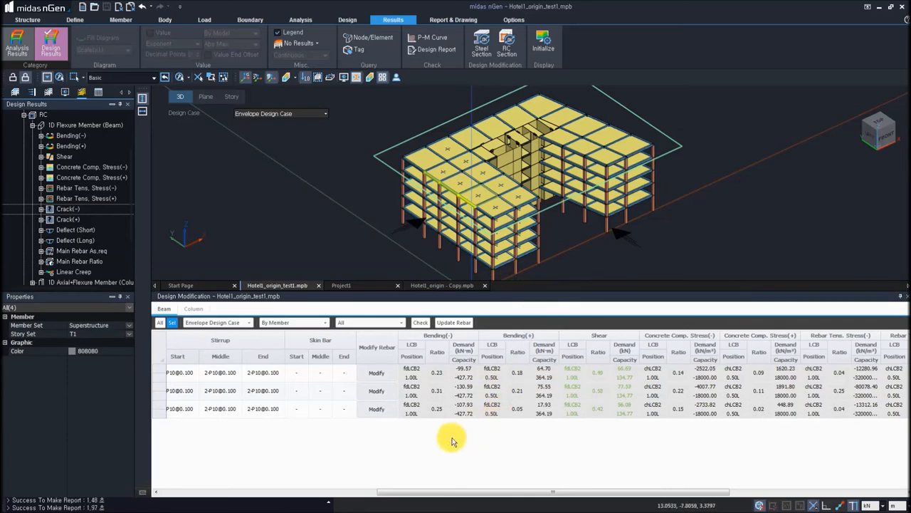
left_click_drag(464, 491, 213, 464)
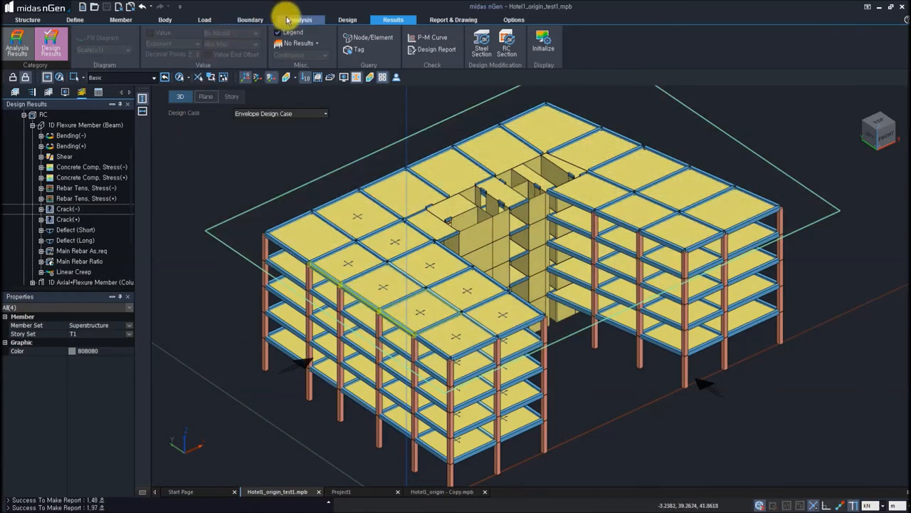
Review the design code and checking control options in the Design Settings and close the dialog
left_click(342, 19)
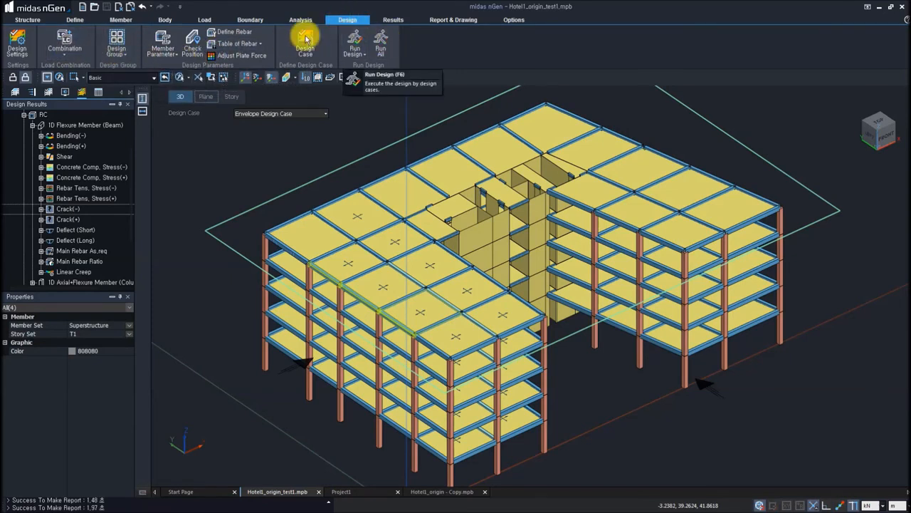
left_click(22, 57)
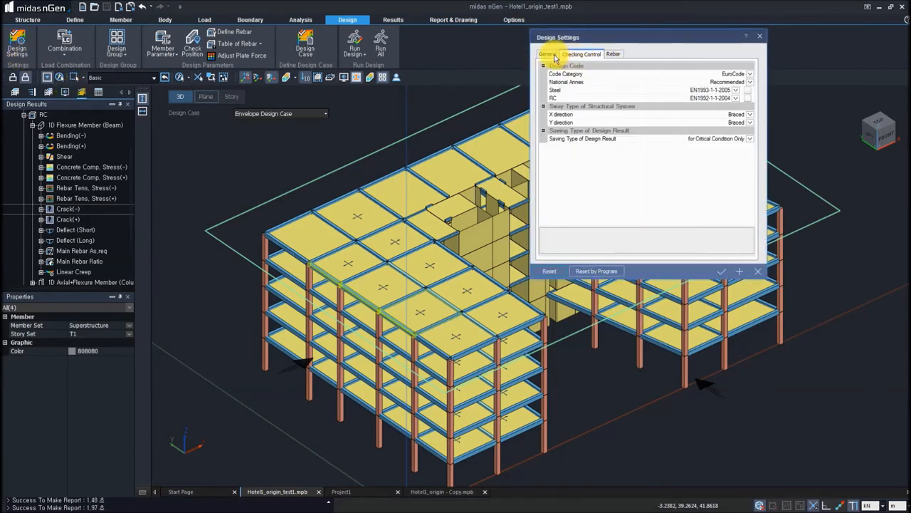
left_click(760, 35)
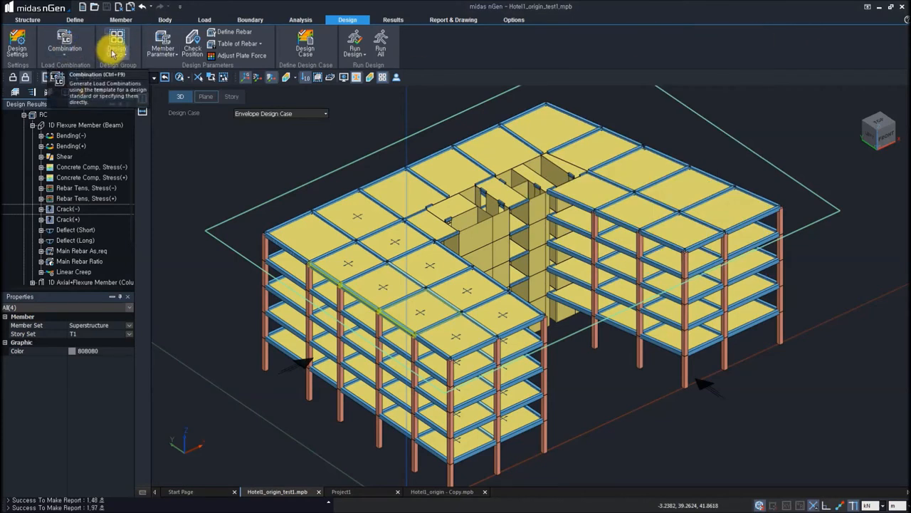
left_click(116, 54)
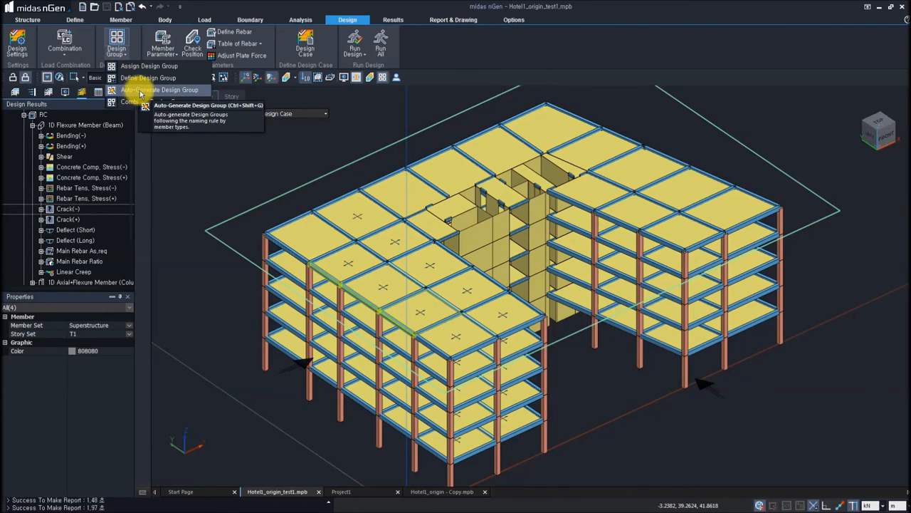
left_click(472, 67)
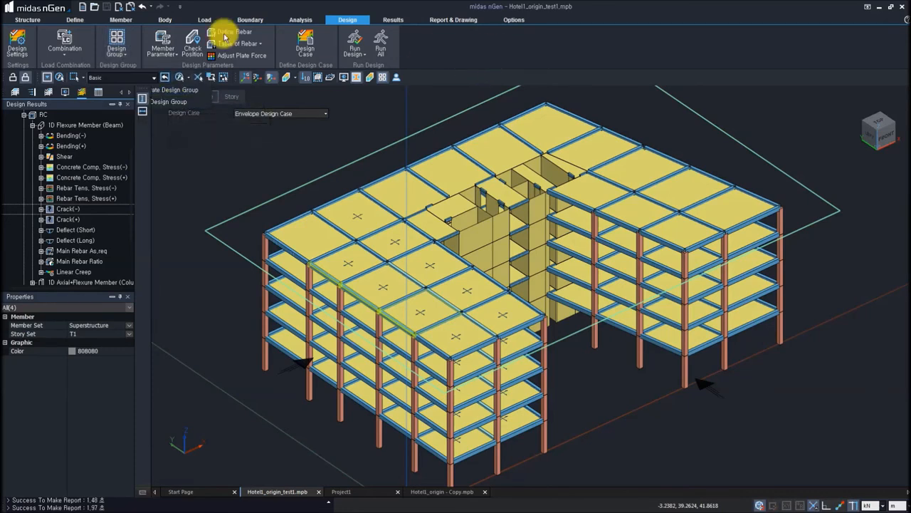
left_click(164, 51)
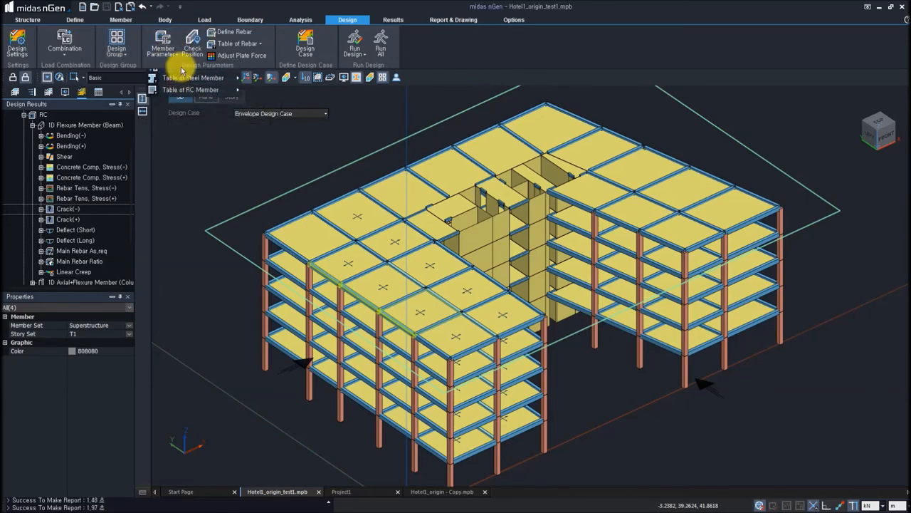
Open the Member Design Parameters for RC beams and review the target ratios and the live load reduction factor
left_click(183, 70)
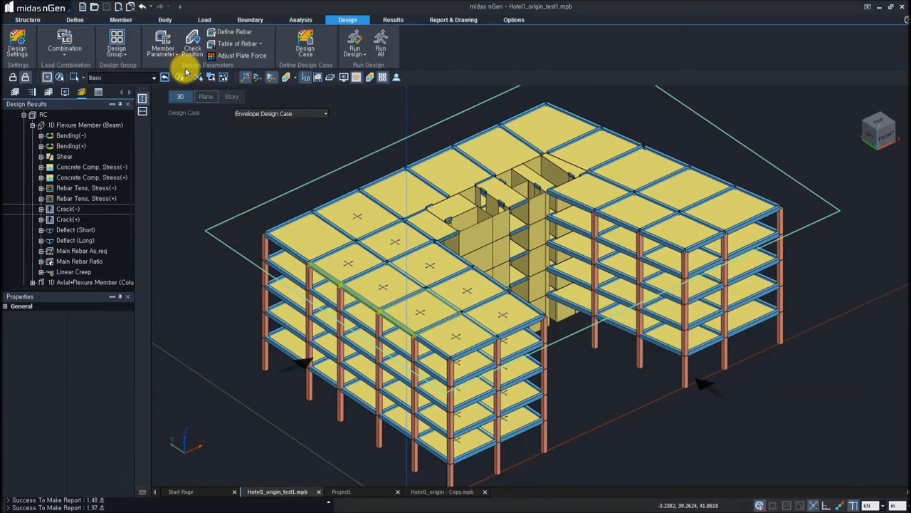
left_click(163, 42)
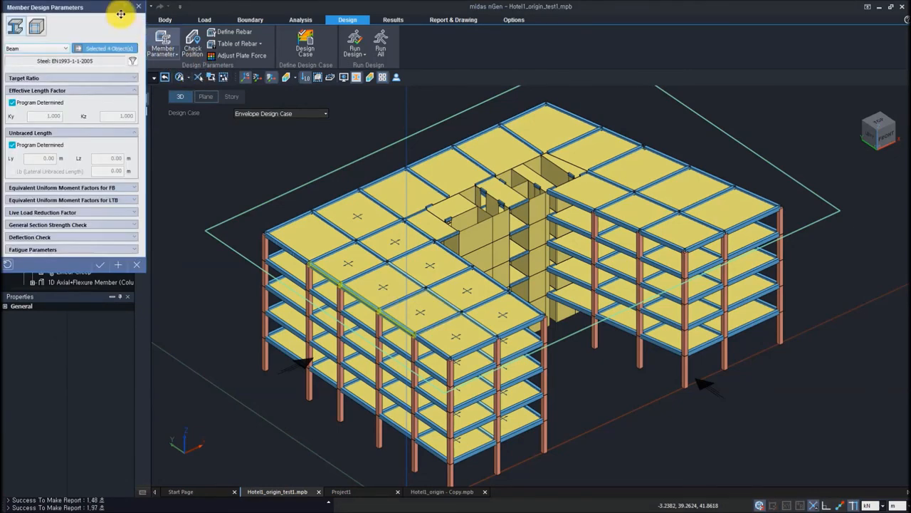
left_click_drag(110, 9, 217, 88)
left_click(233, 157)
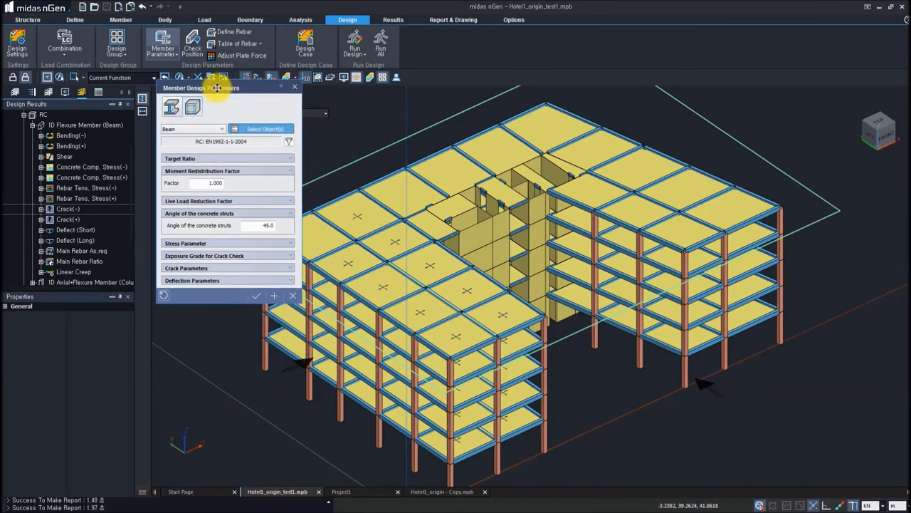
left_click(224, 160)
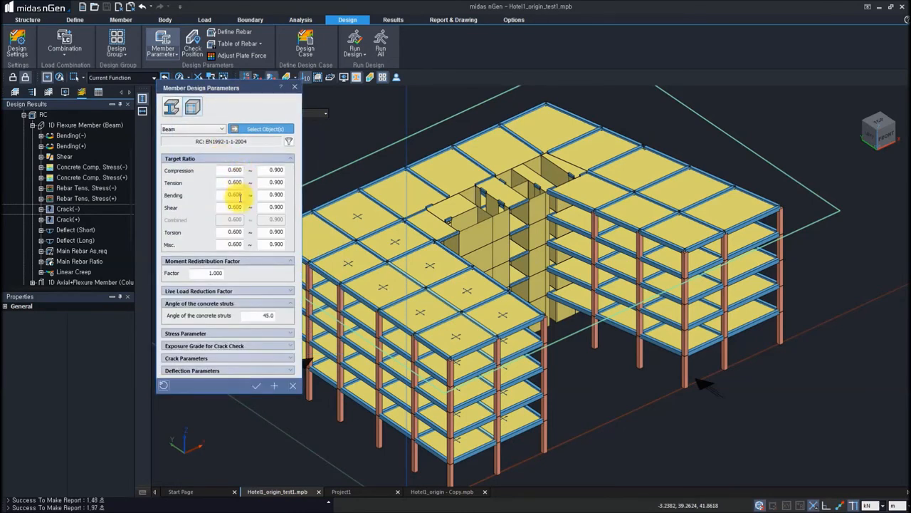
left_click(236, 158)
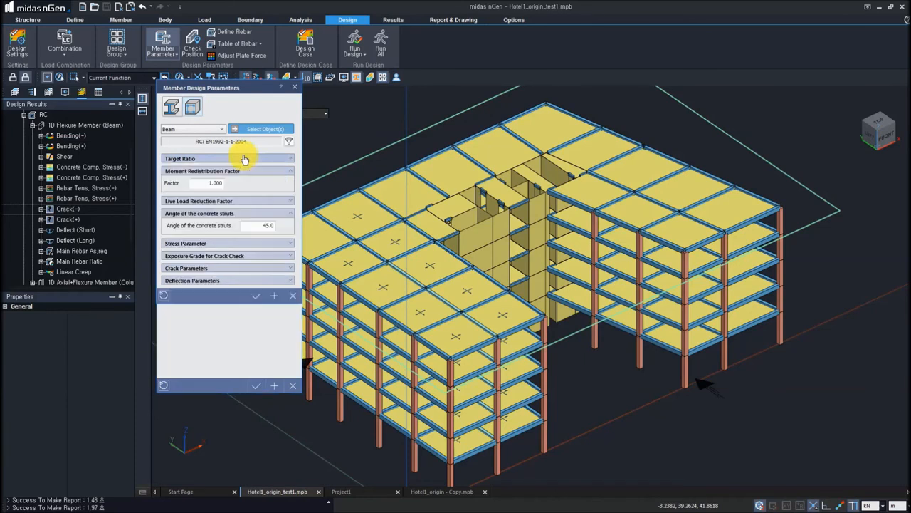
left_click(212, 201)
left_click(214, 201)
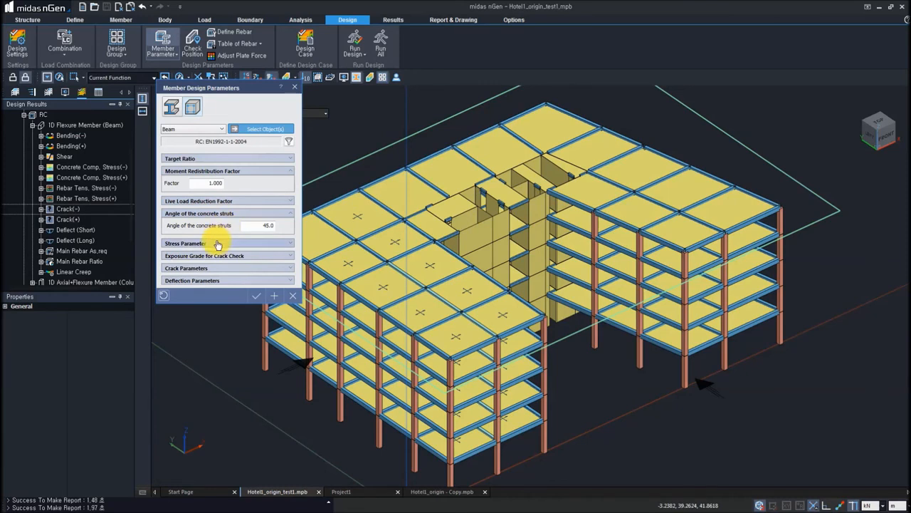
Review the RC beams' stress parameters, exposure class, crack parameters and deflection parameters
left_click(218, 243)
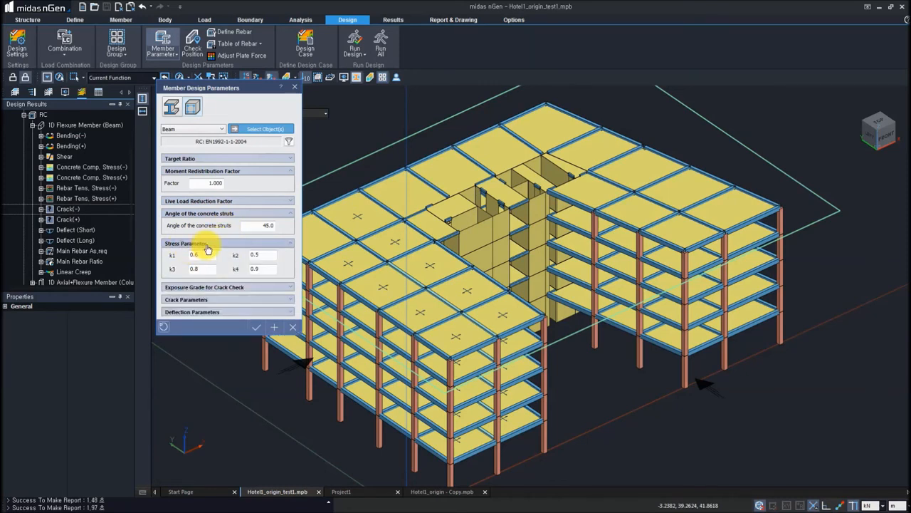
left_click(209, 287)
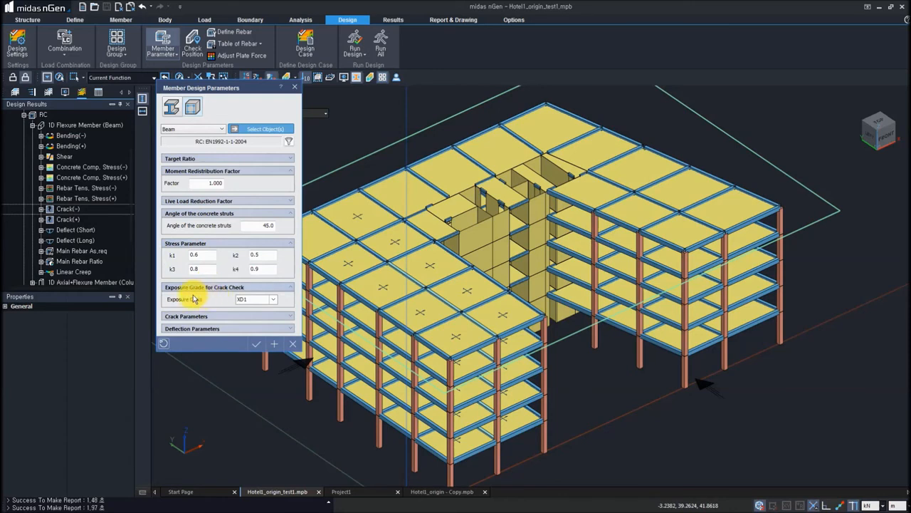
left_click(214, 317)
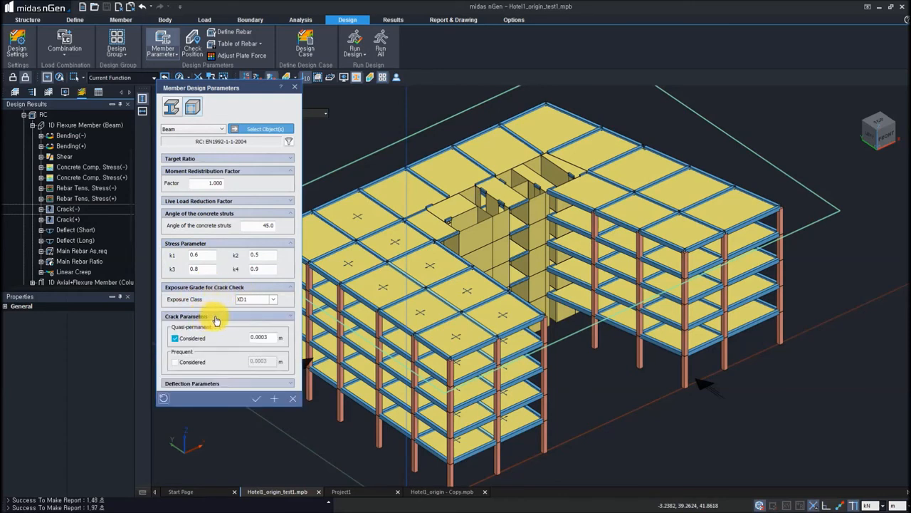
left_click(223, 383)
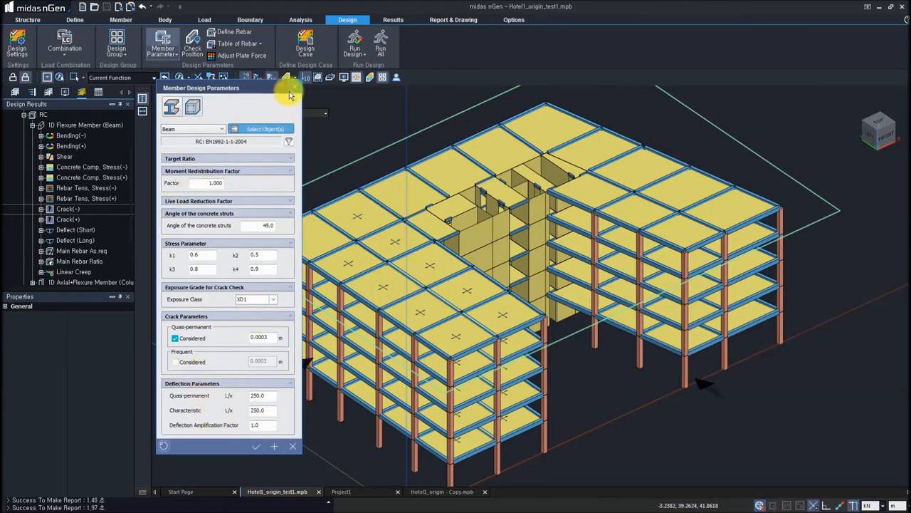
List all slabs in the RC Design Parameter Table, review their target ratios and close the table
left_click(177, 51)
left_click(168, 56)
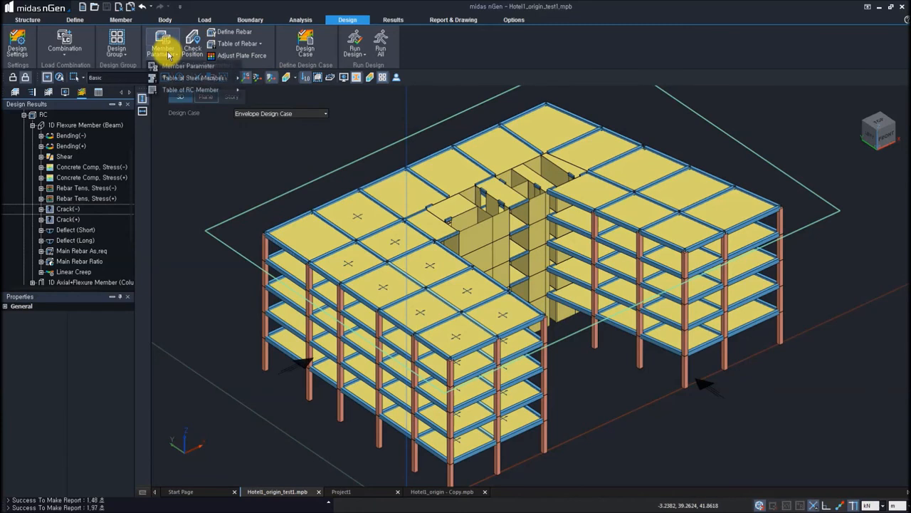
mouse_move(196, 90)
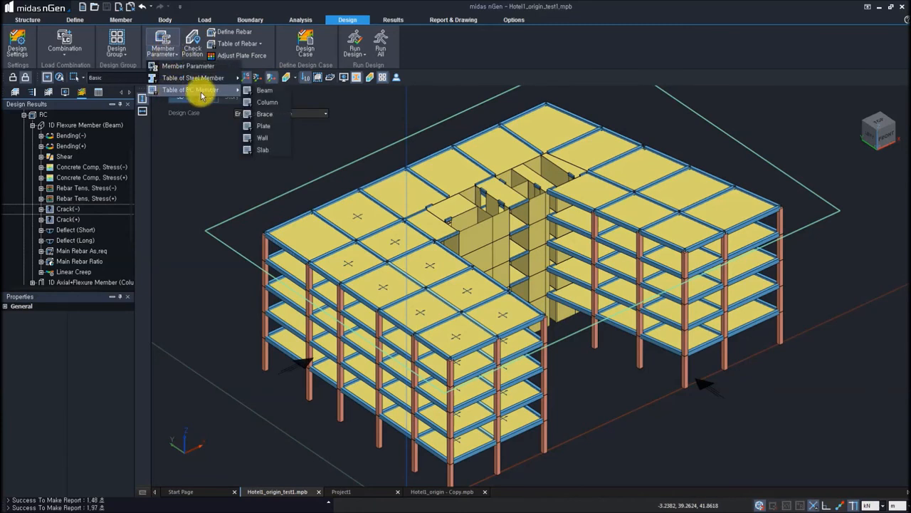
left_click(267, 150)
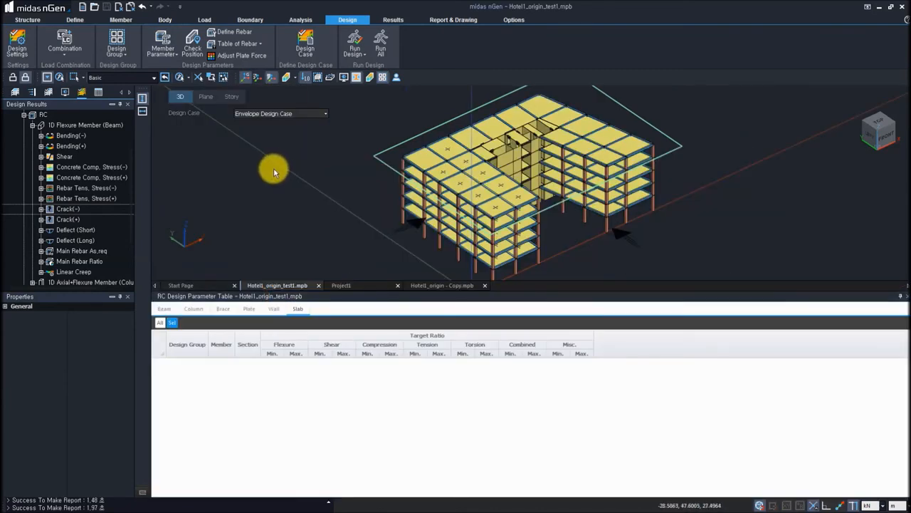
left_click(160, 324)
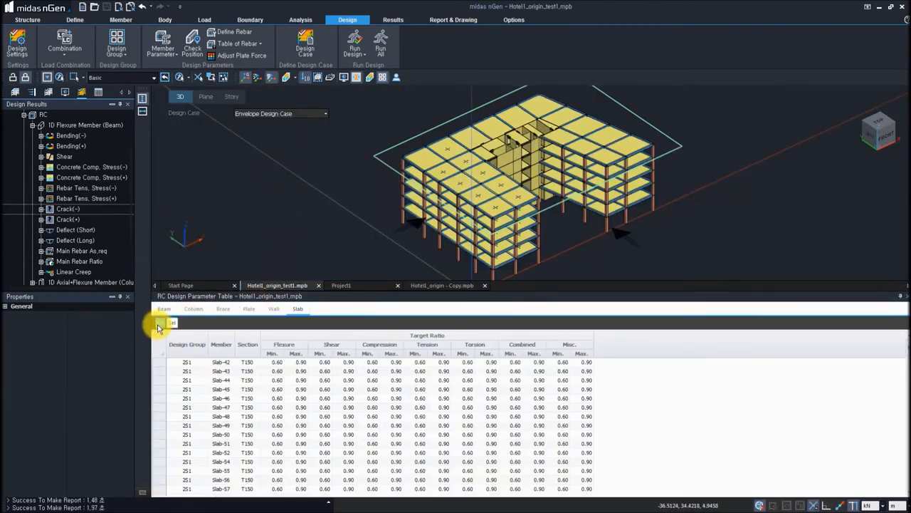
left_click(246, 380)
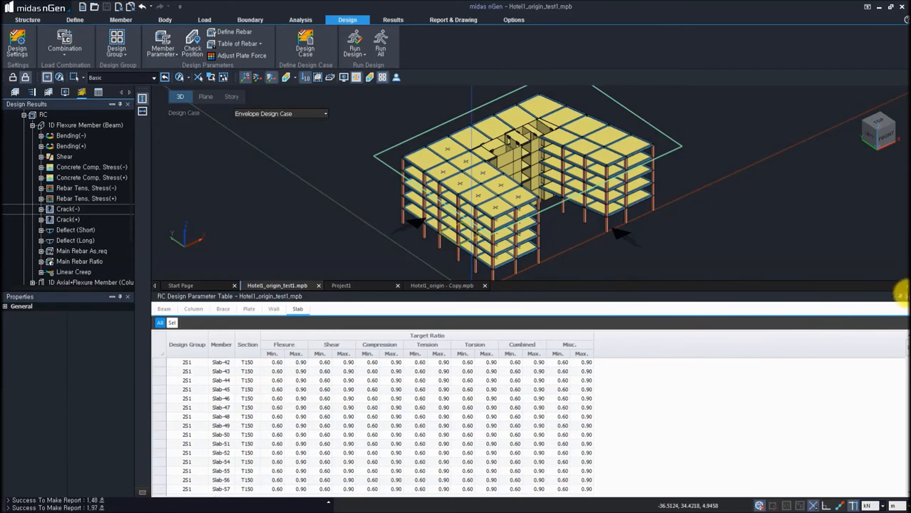
left_click(902, 293)
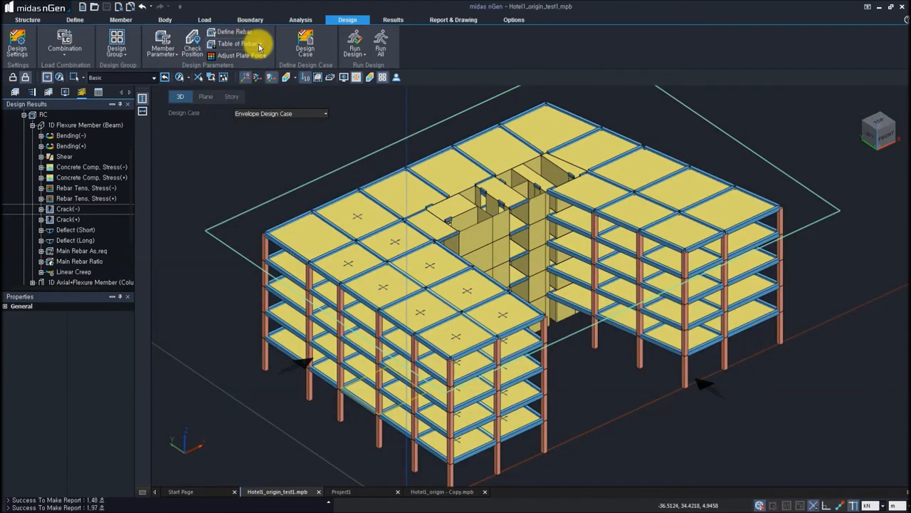
Check the slab rebar table for the current selection and close it
left_click(259, 44)
left_click(229, 116)
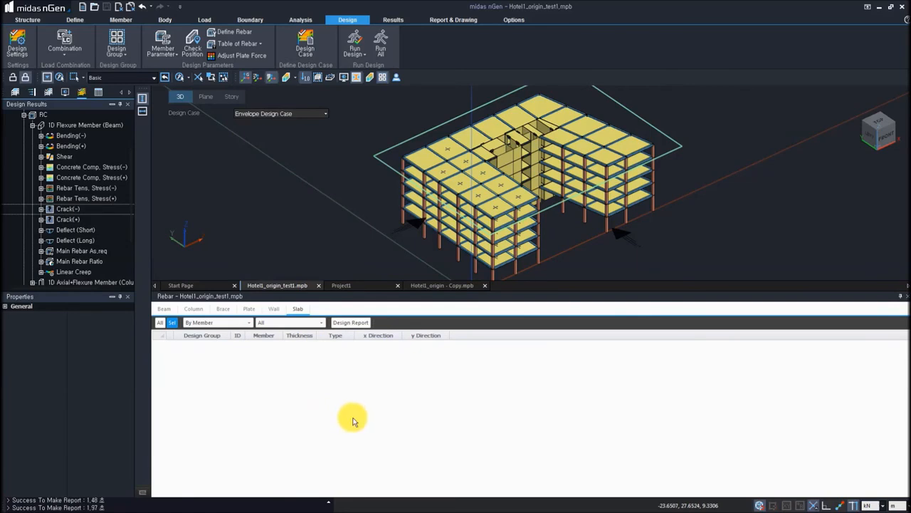
left_click(899, 296)
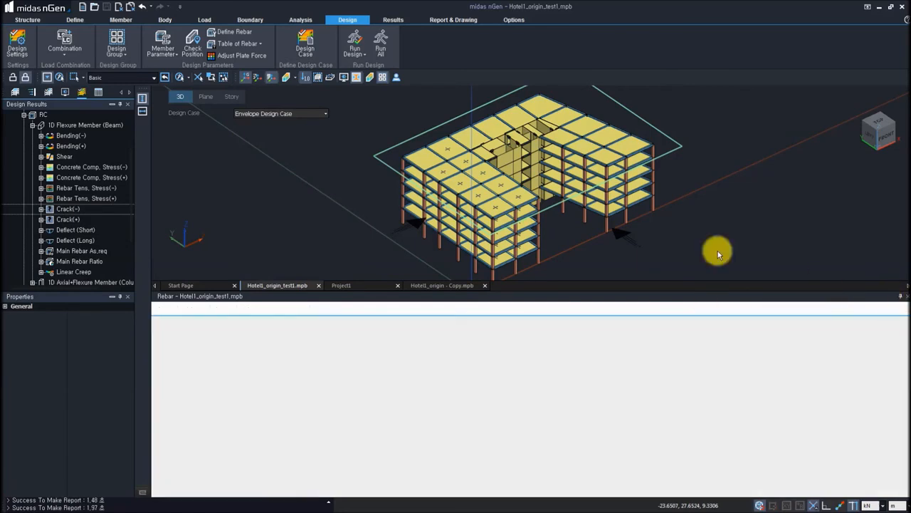
Open Define Arrangement of Rebar for slabs and compare the layouts of Type-A through Type-E
left_click(242, 33)
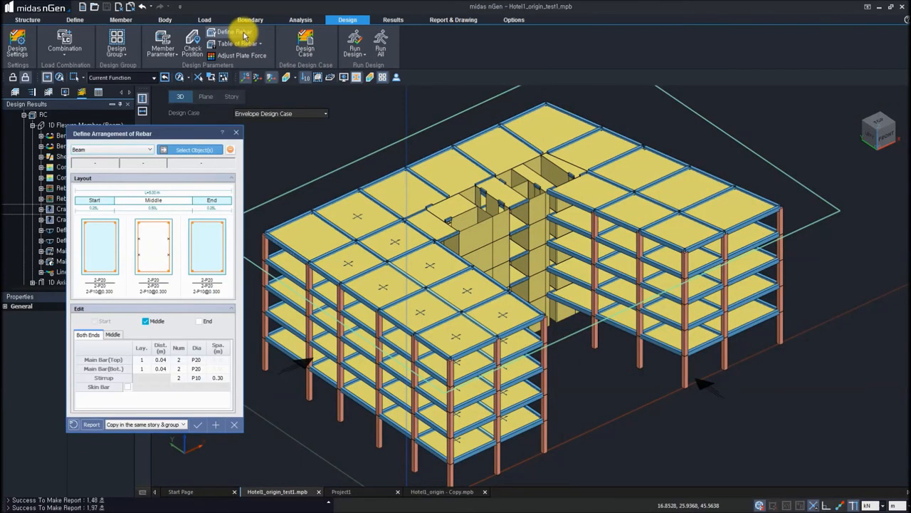
left_click_drag(172, 132, 236, 114)
left_click(187, 131)
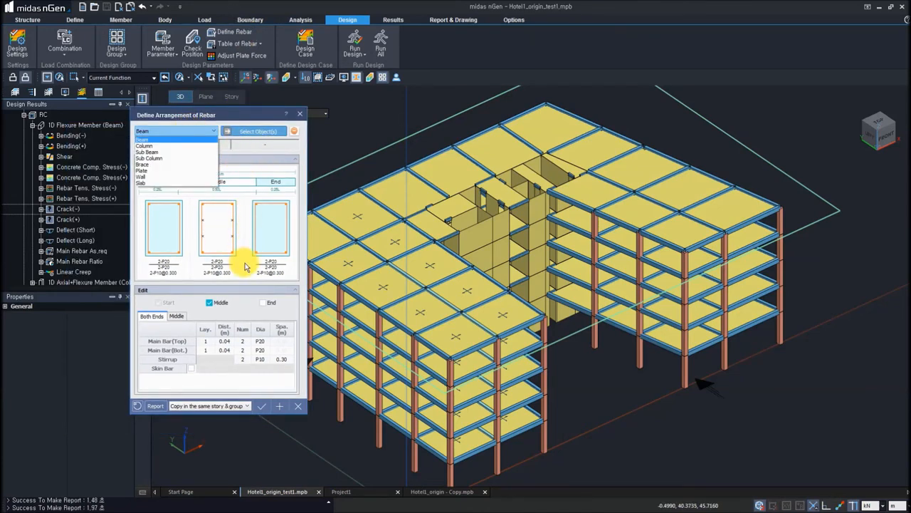
left_click(166, 187)
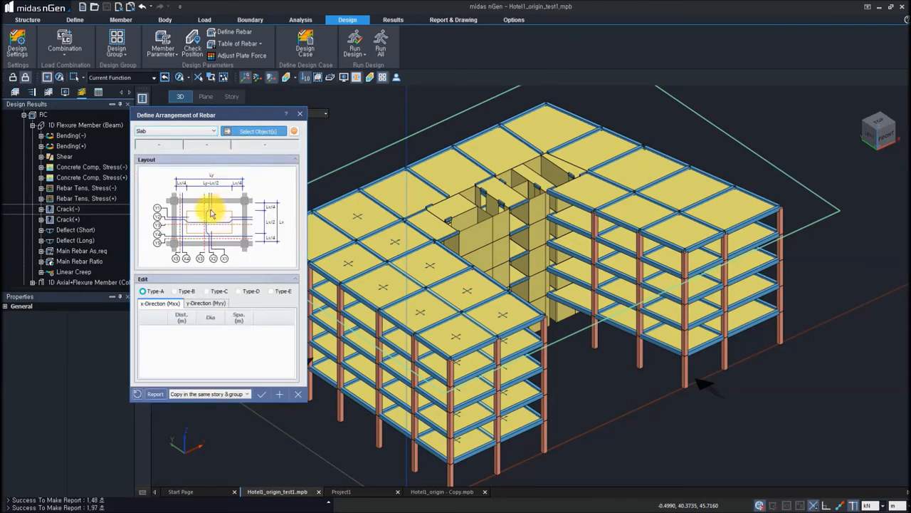
left_click(185, 293)
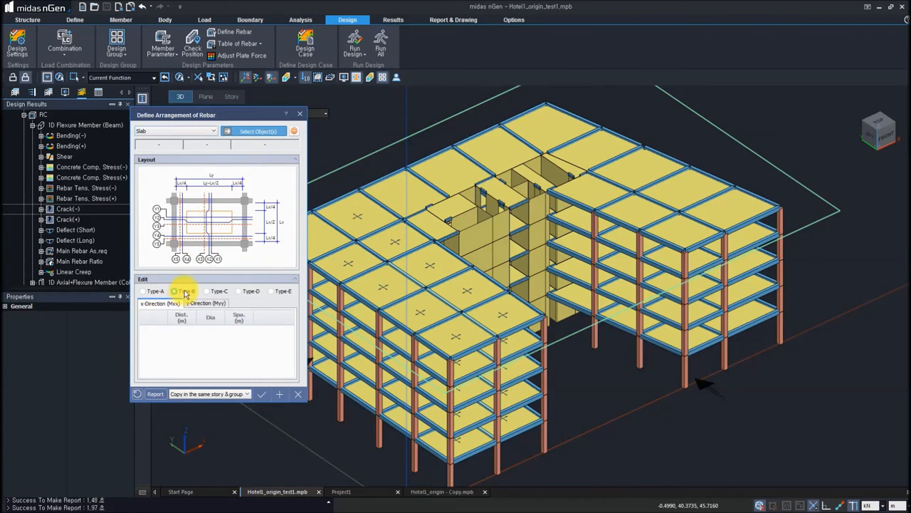
left_click(215, 291)
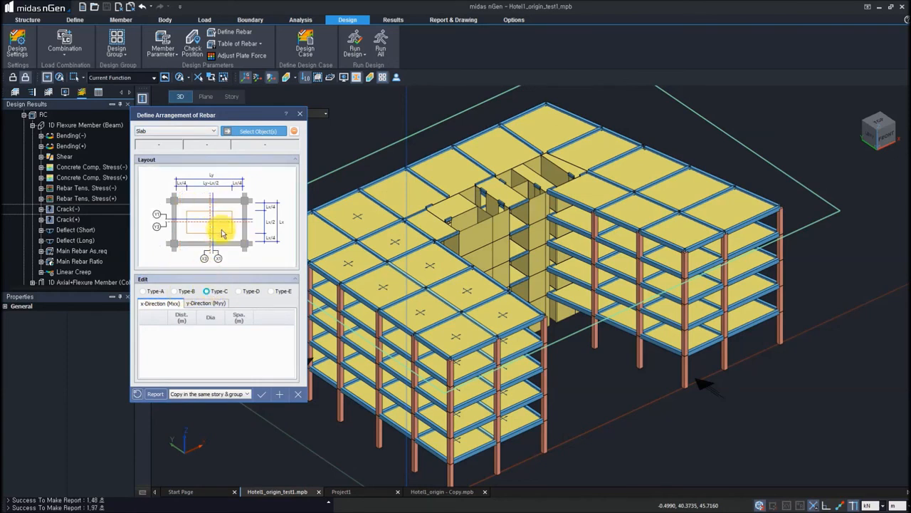
left_click(239, 291)
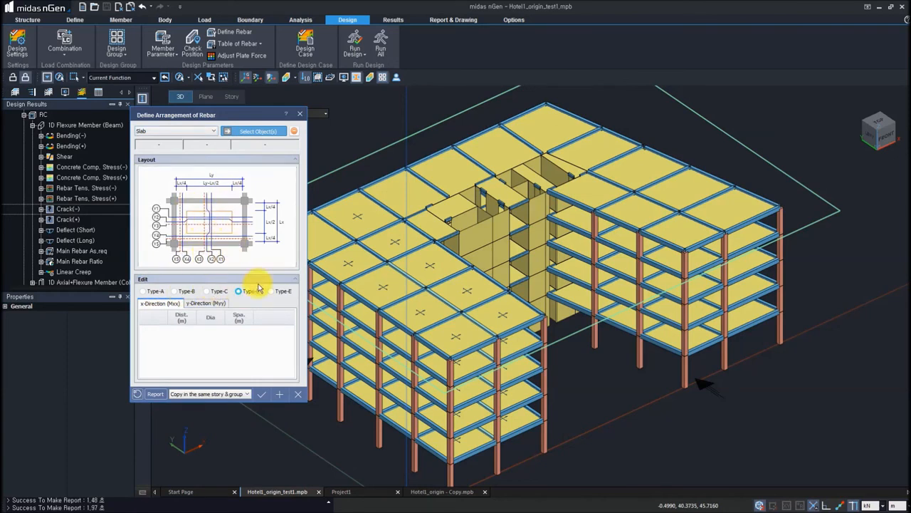
left_click(276, 291)
left_click(144, 291)
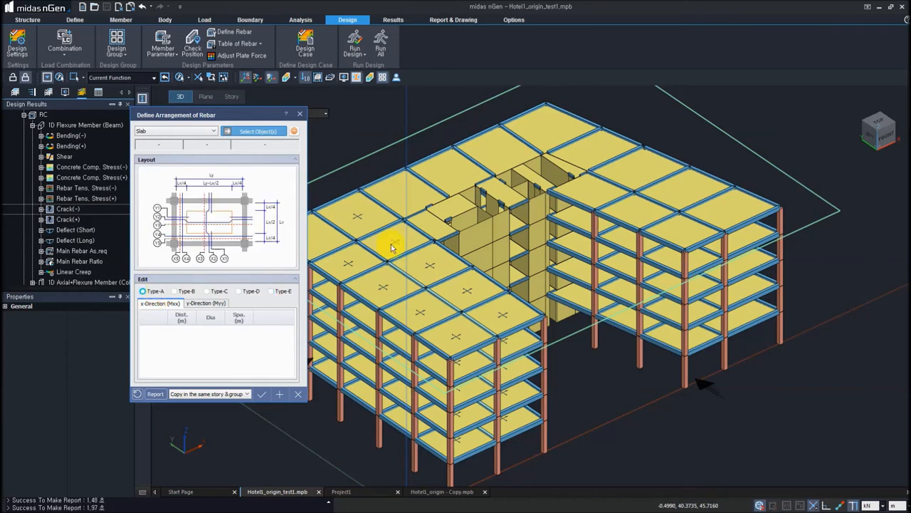
Select a roof slab, examine its x-direction rebar values under the Type-A layout and close the dialog without applying
left_click(371, 221)
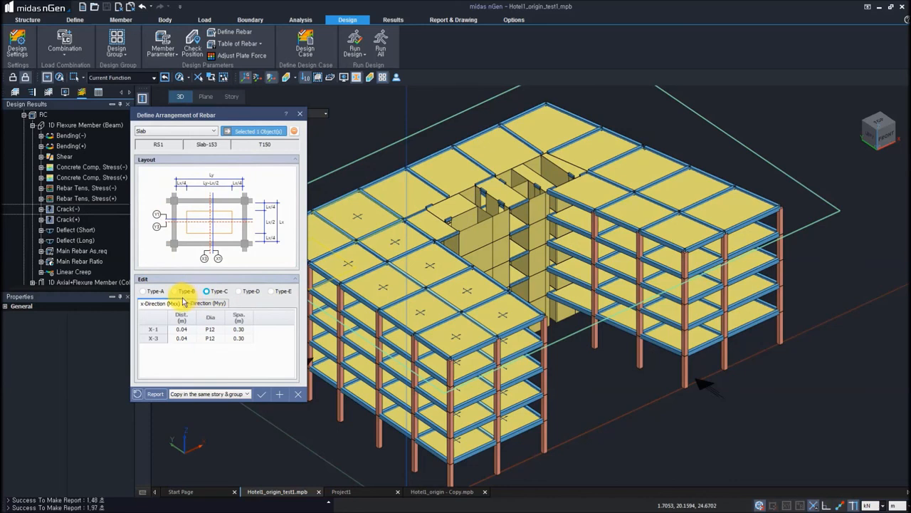
left_click(145, 291)
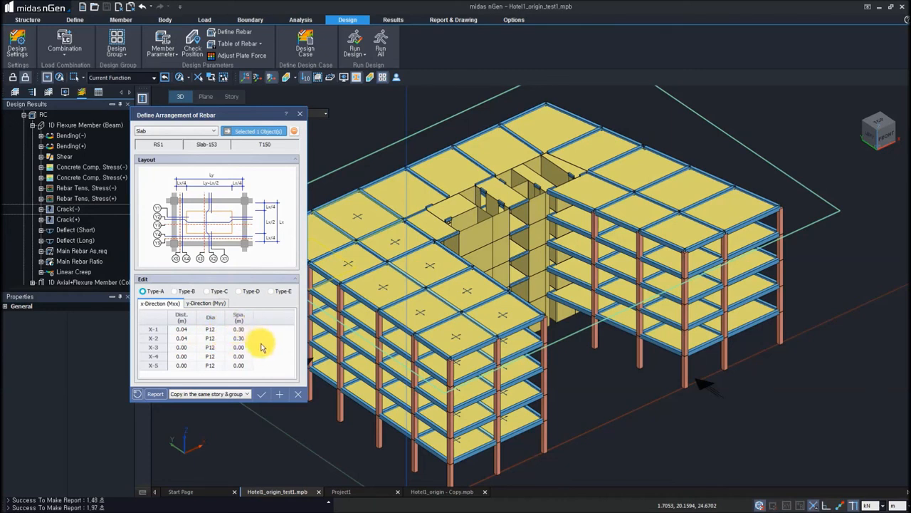
left_click(299, 114)
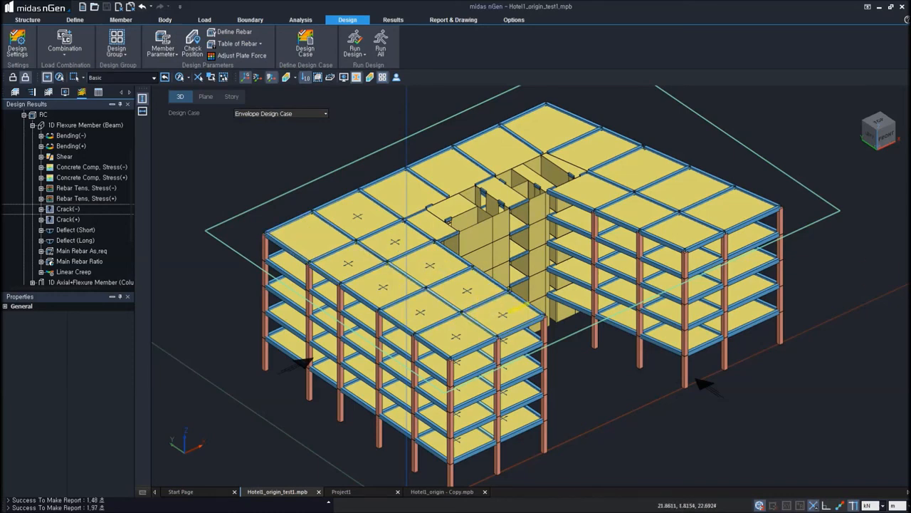
Review the column layout and framing plan definitions in the Drawing Set dialog and close it
left_click(453, 19)
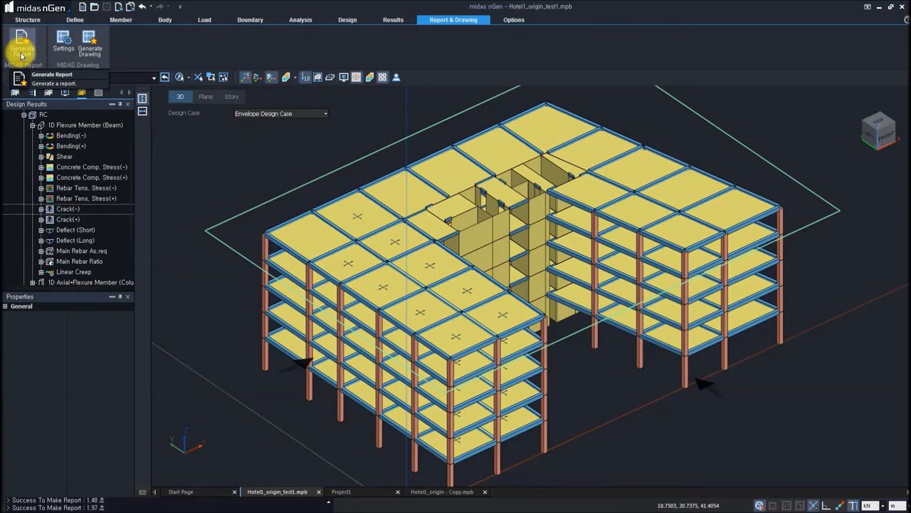
left_click(80, 49)
left_click_drag(111, 9, 187, 94)
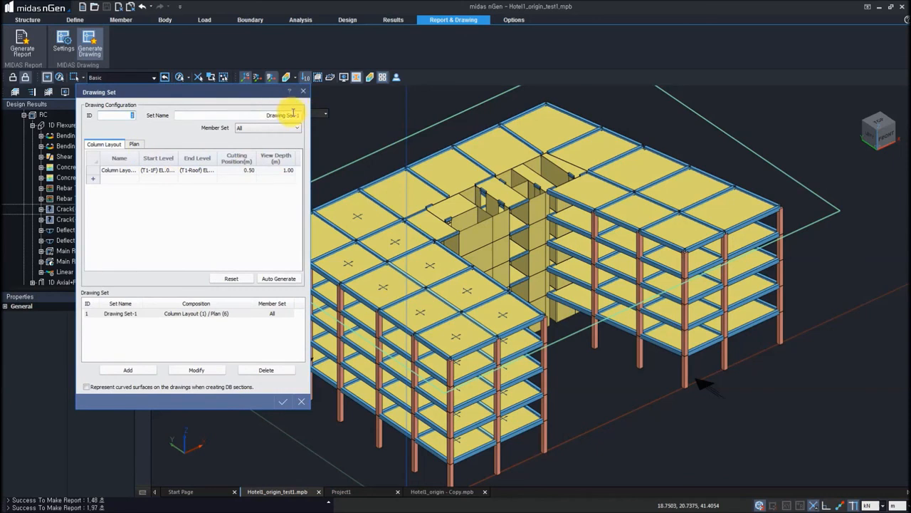
left_click(134, 144)
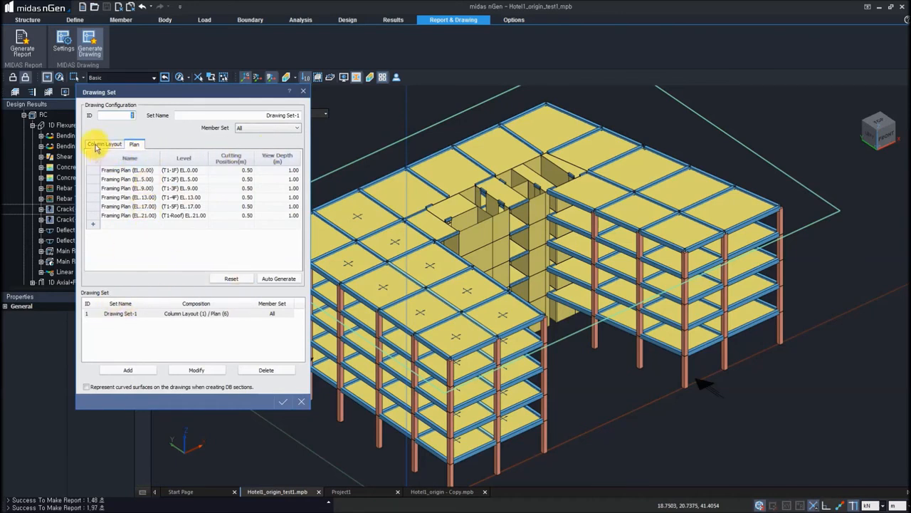
left_click(302, 91)
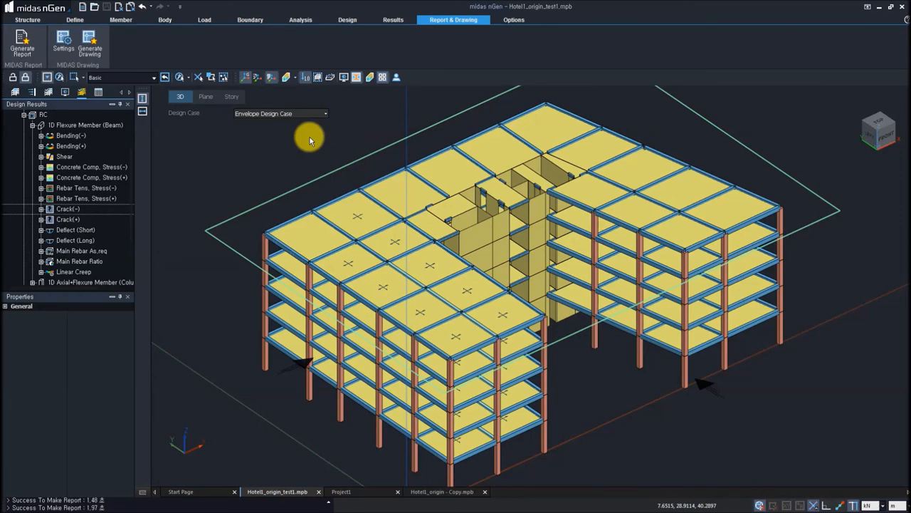
Generate the structural drawing data from the model and switch to midas Drawing DS
left_click(91, 46)
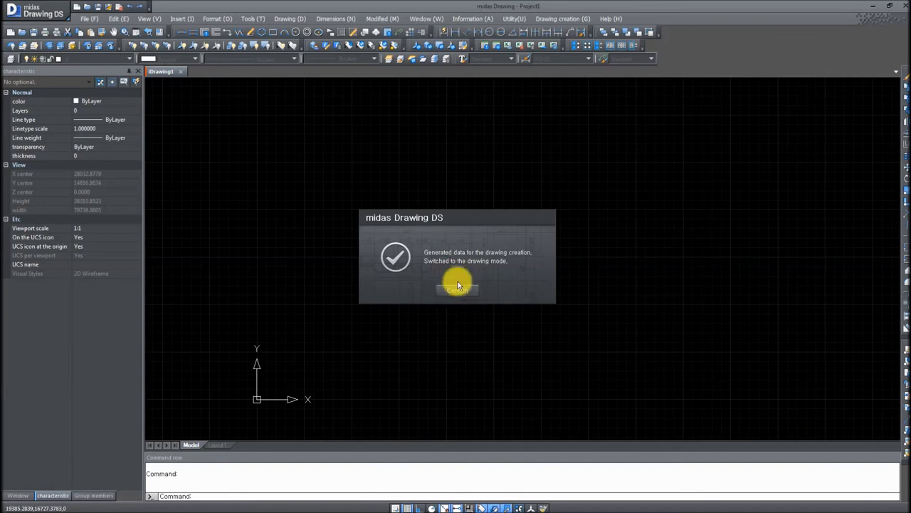
left_click(458, 290)
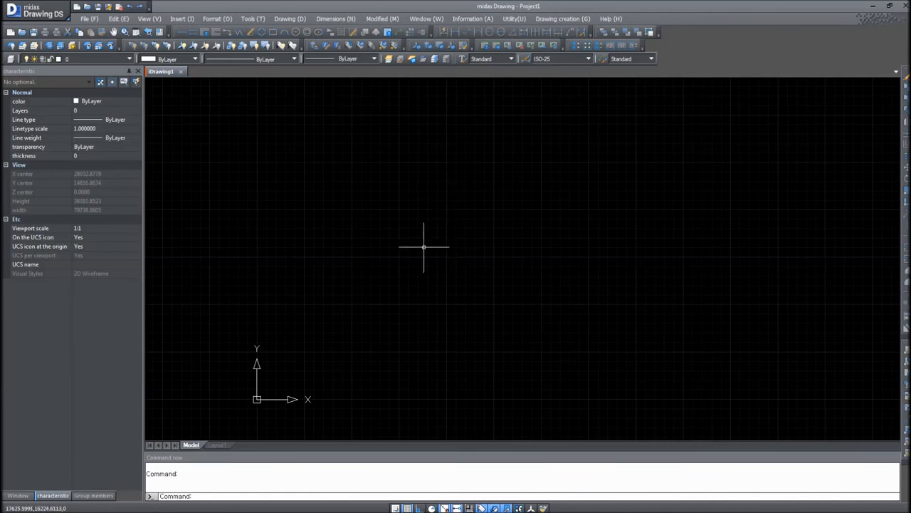
Create the column layout drawing (1F to Roof, scale 1:100) from Drawing Set-1 and insert it near the origin
left_click(559, 20)
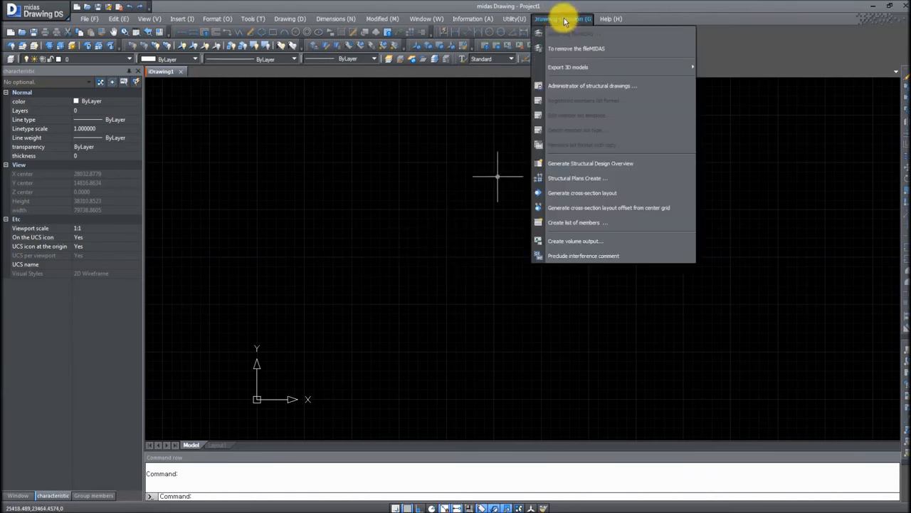
mouse_move(579, 74)
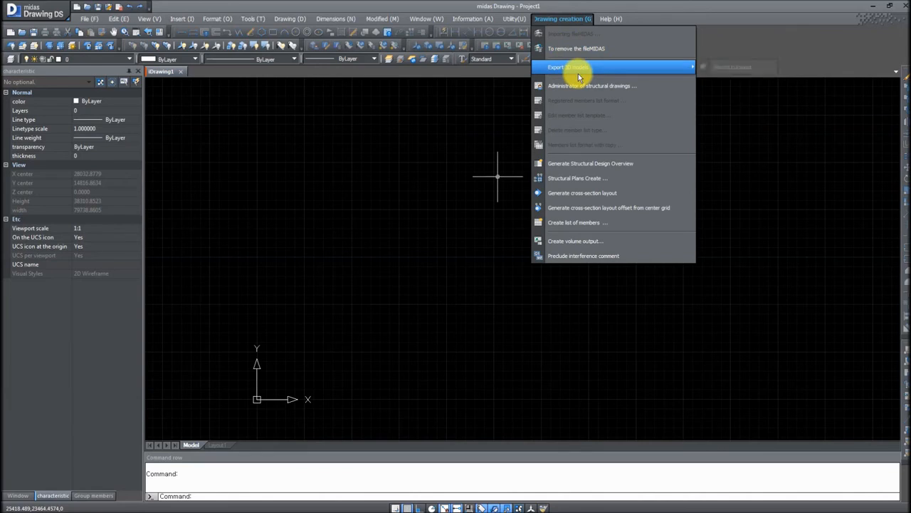
left_click(597, 180)
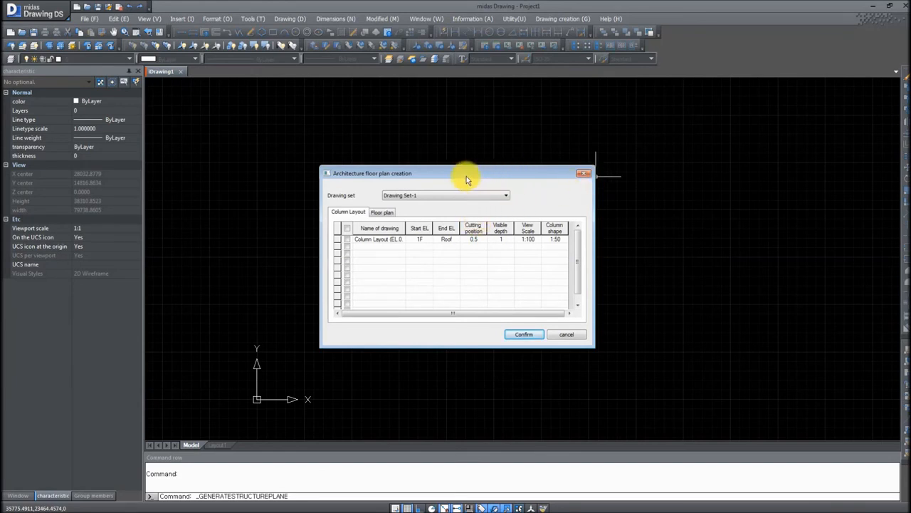
left_click_drag(456, 176, 449, 168)
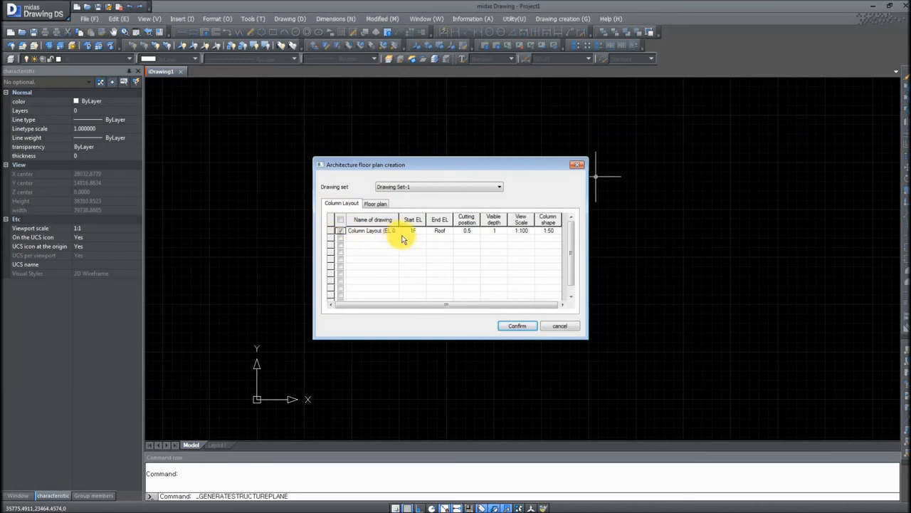
left_click(517, 327)
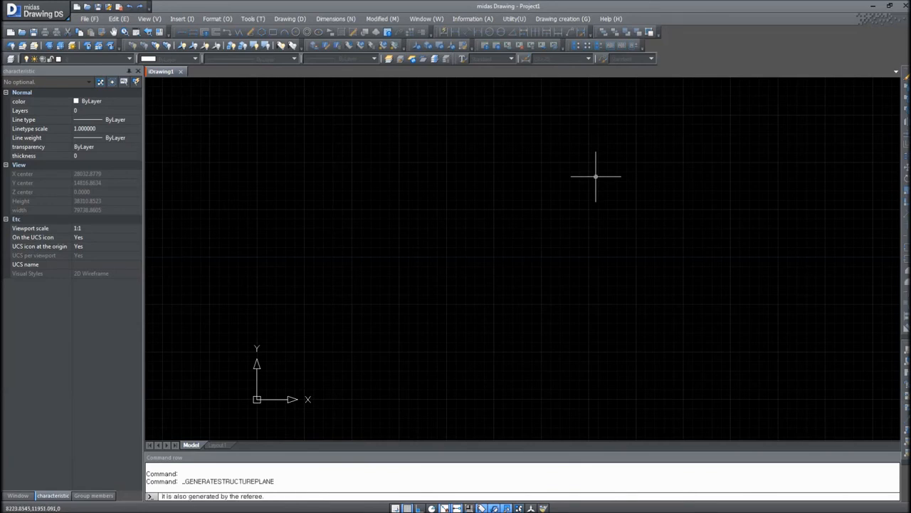
scroll(332, 289, "down", 5)
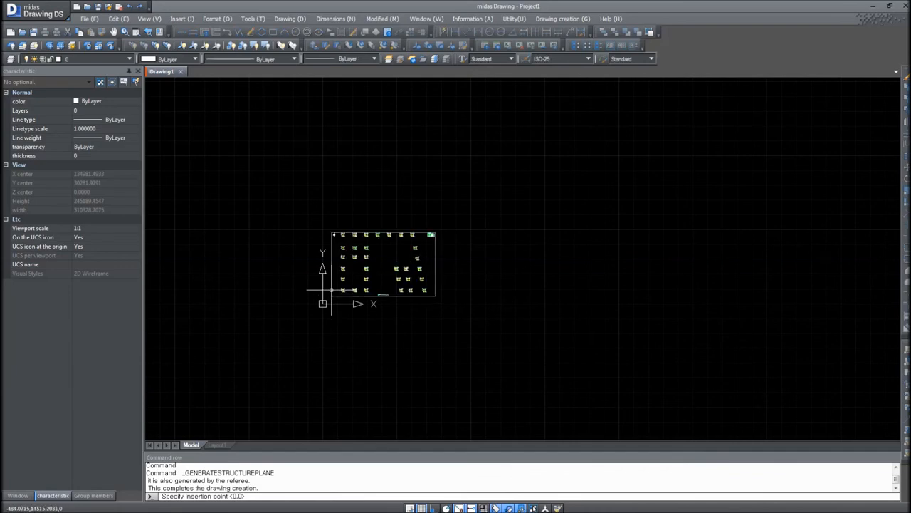
left_click(328, 299)
Examine the column sections, dimensions and storey labels across the inserted column layout drawing
scroll(358, 264, "up", 5)
middle_click_drag(574, 272, 521, 296)
scroll(360, 157, "up", 10)
scroll(432, 256, "down", 10)
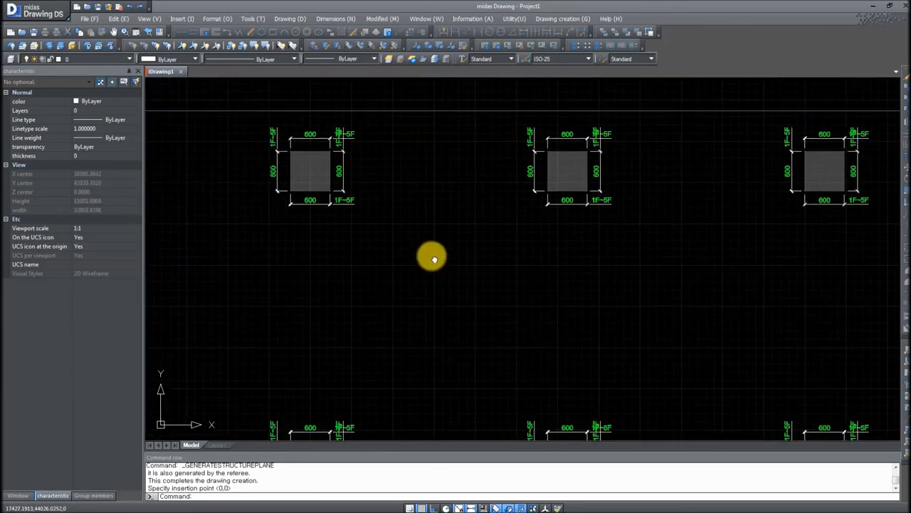
scroll(457, 257, "up", 4)
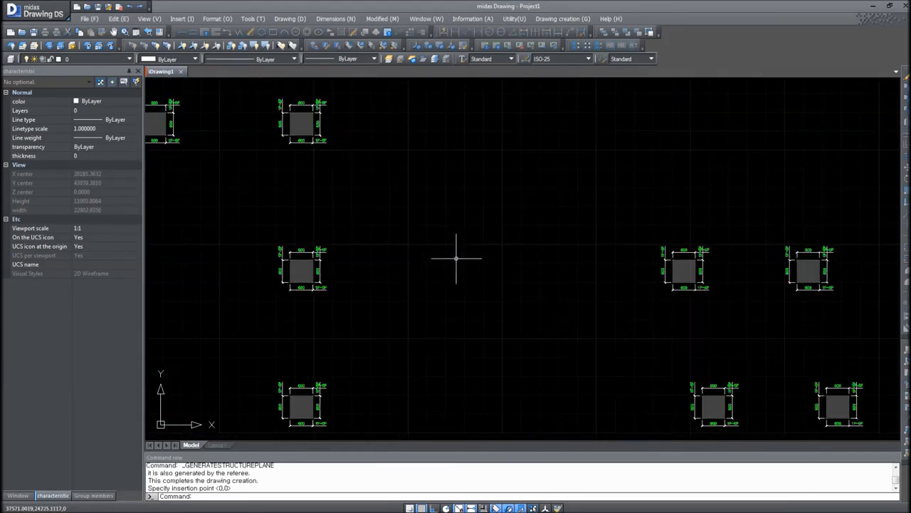
scroll(457, 258, "down", 1)
middle_click_drag(480, 297, 448, 258)
scroll(448, 240, "down", 6)
middle_click_drag(668, 242, 474, 295)
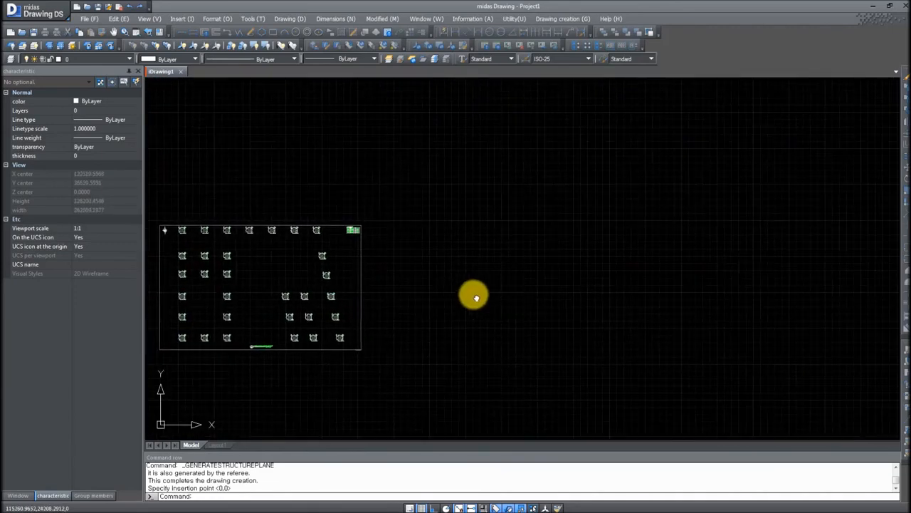
Create the first structural floor plan from the drawing set and insert it to the right of the column layout
left_click(560, 19)
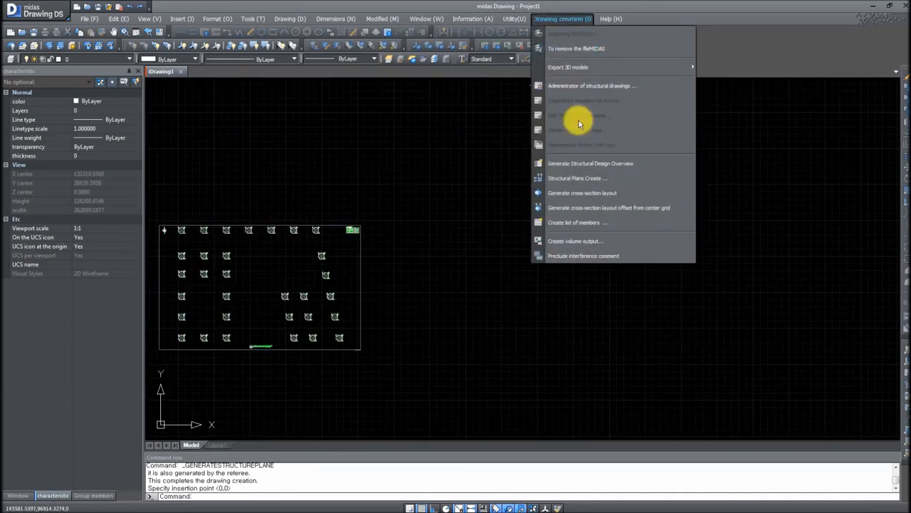
left_click(579, 182)
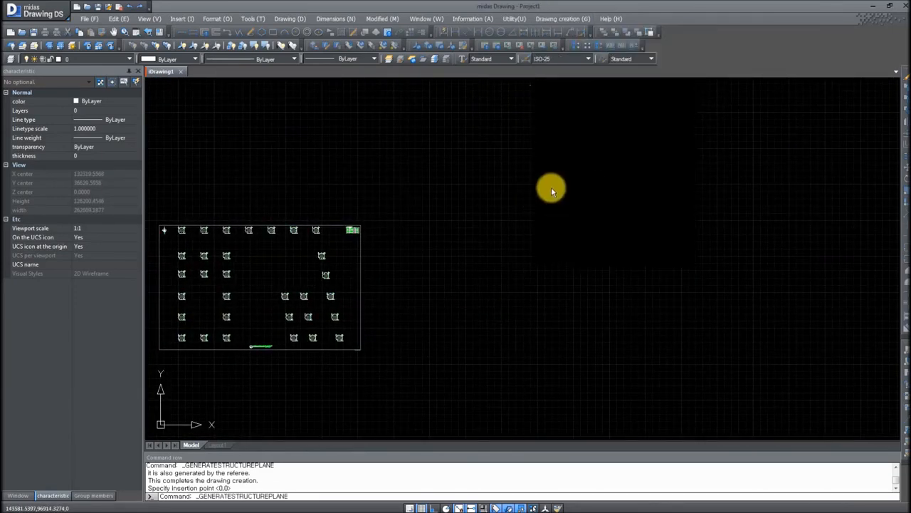
left_click(382, 211)
left_click(347, 239)
left_click(518, 335)
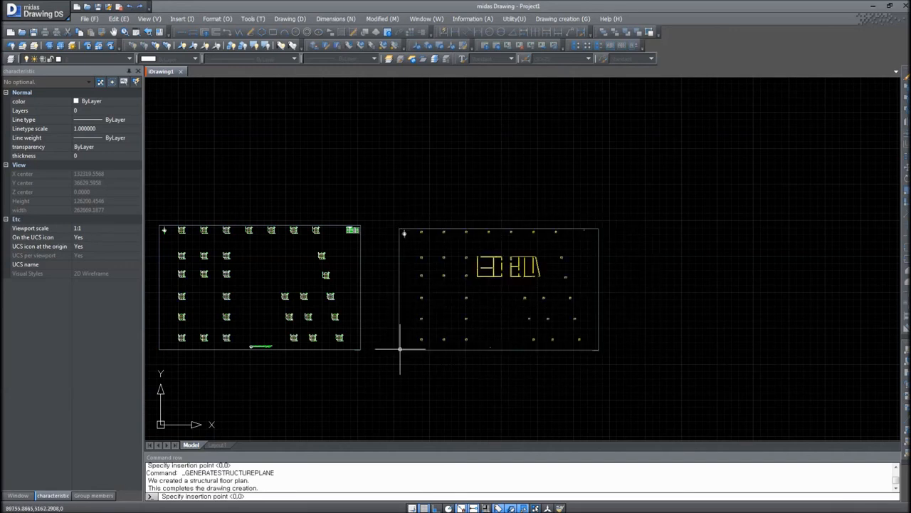
left_click(401, 349)
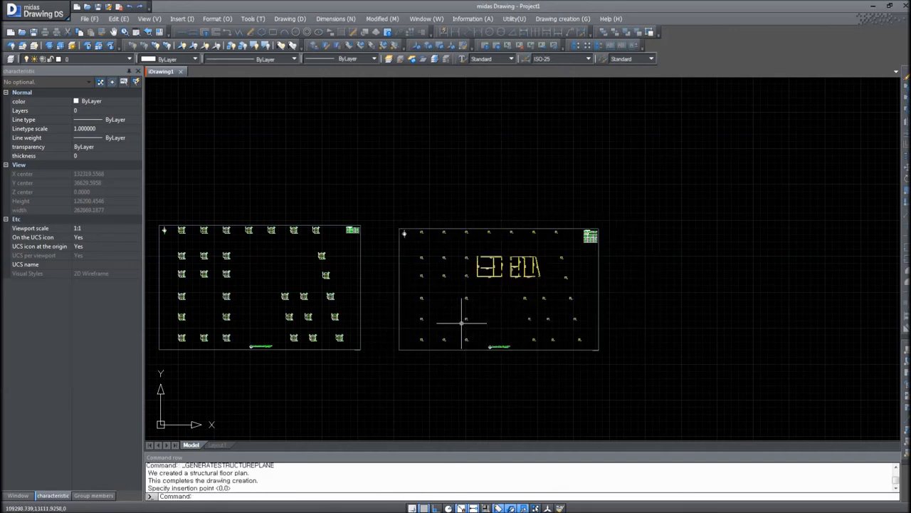
Examine the inserted floor plan beside the column layout and review the other drawing creation commands, such as cross-section layout, without running one
scroll(462, 321, "up", 8)
scroll(455, 326, "down", 6)
middle_click_drag(541, 331, 545, 363)
scroll(545, 362, "down", 4)
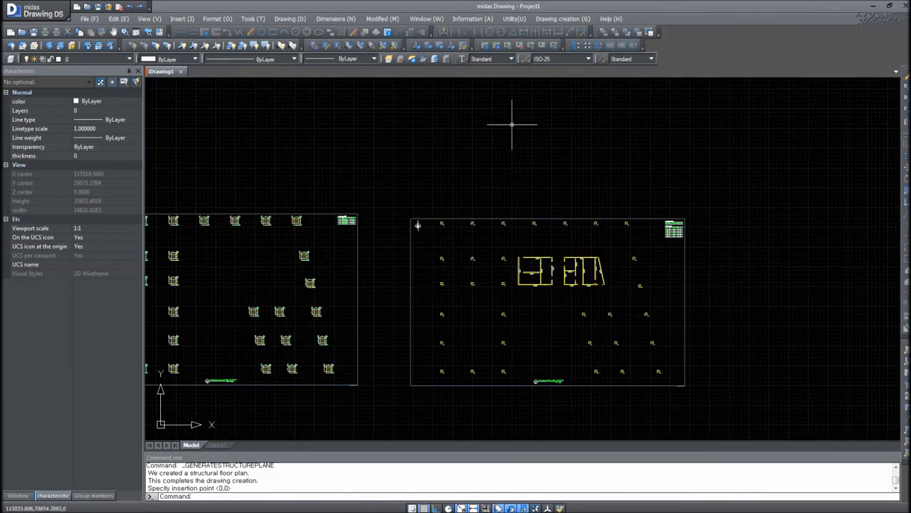
left_click(559, 20)
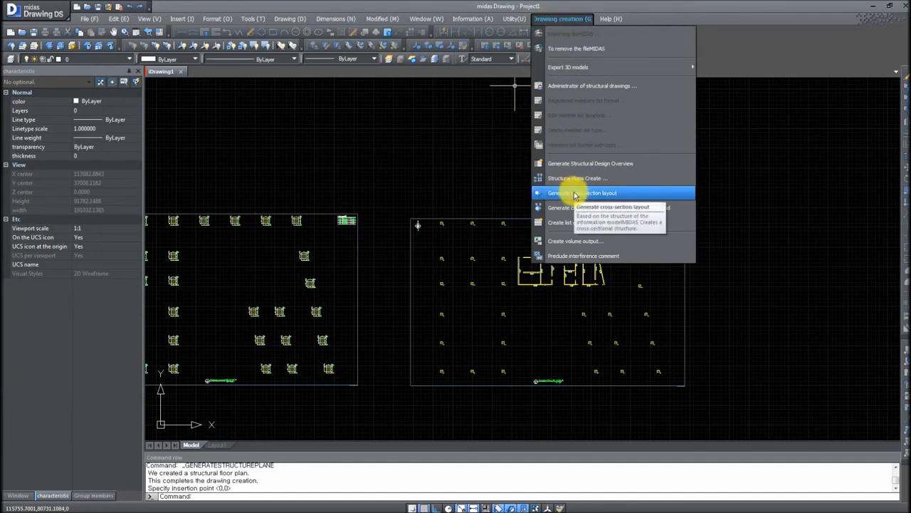
left_click(744, 47)
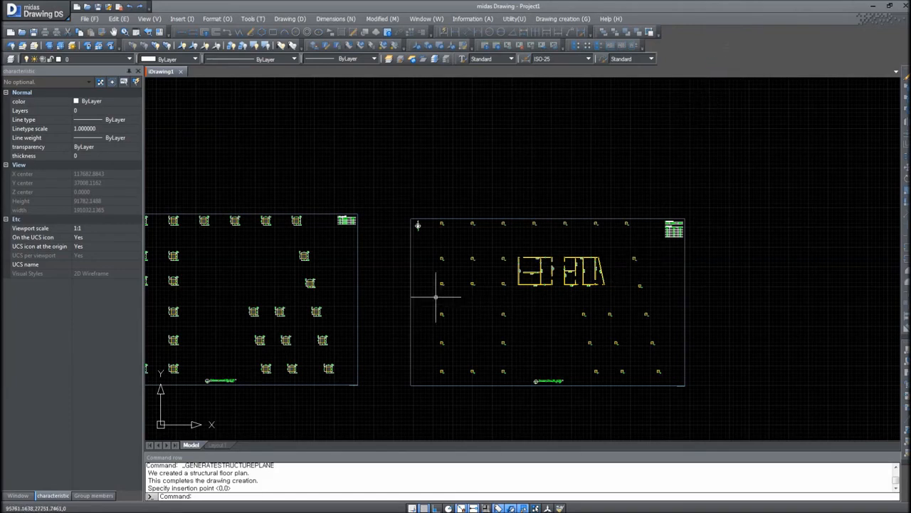
middle_click_drag(366, 259, 463, 258)
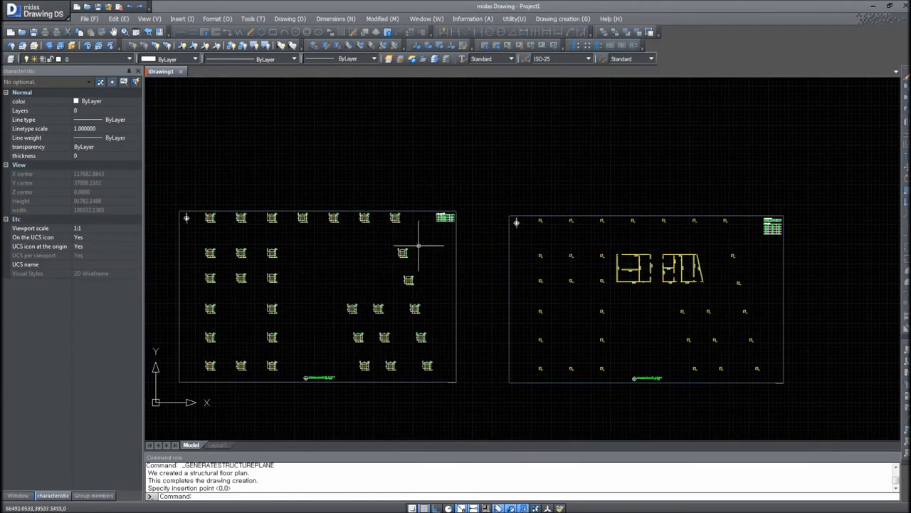